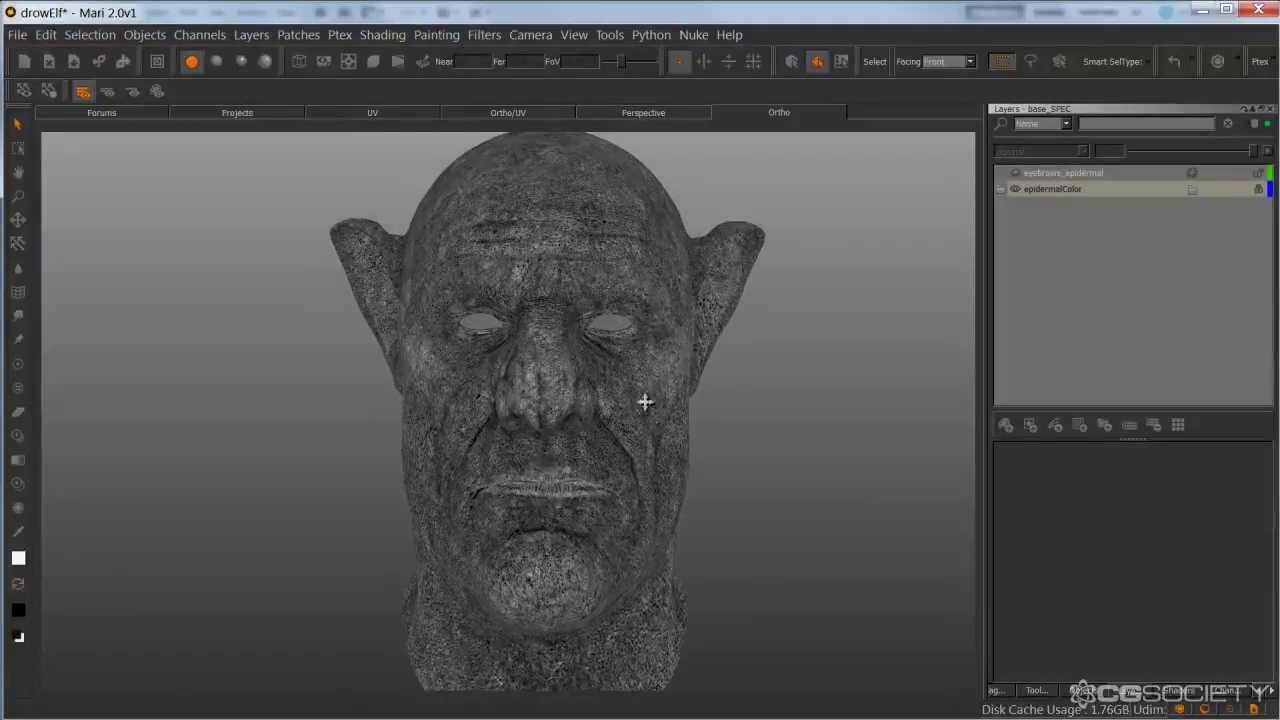
# Examine the elf head's base specular texture around the face from several angles.
pyautogui.keyDown('alt'); pyautogui.moveTo(648, 420); pyautogui.dragTo(688, 449, button='middle'); pyautogui.keyUp('alt')
pyautogui.keyDown('alt'); pyautogui.moveTo(688, 449); pyautogui.dragTo(771, 430); pyautogui.keyUp('alt')
pyautogui.keyDown('alt'); pyautogui.moveTo(771, 430); pyautogui.dragTo(713, 418, button='middle'); pyautogui.keyUp('alt')
pyautogui.keyDown('alt'); pyautogui.moveTo(713, 418); pyautogui.dragTo(772, 420, button='right'); pyautogui.keyUp('alt')
pyautogui.keyDown('alt'); pyautogui.moveTo(772, 420); pyautogui.dragTo(775, 442, button='middle'); pyautogui.keyUp('alt')
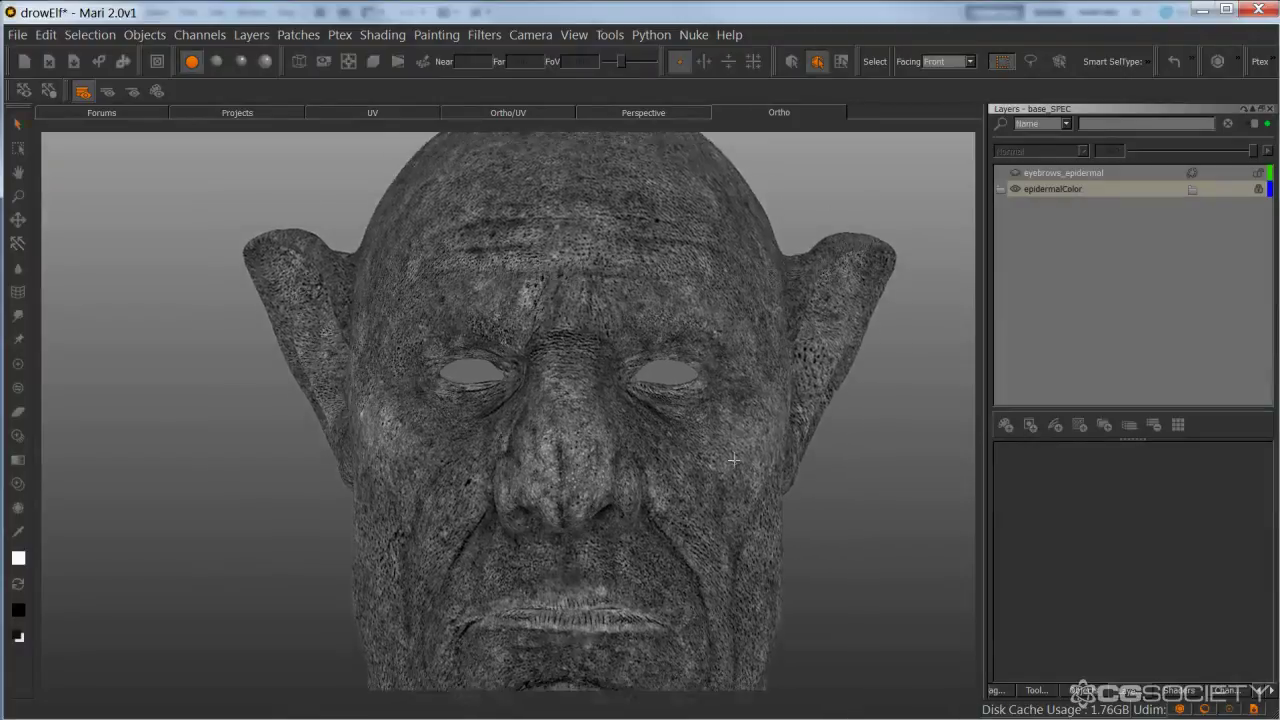
pyautogui.keyDown('alt'); pyautogui.moveTo(775, 442); pyautogui.dragTo(697, 448); pyautogui.keyUp('alt')
pyautogui.keyDown('alt'); pyautogui.moveTo(697, 448); pyautogui.dragTo(664, 462, button='middle'); pyautogui.keyUp('alt')
pyautogui.keyDown('alt'); pyautogui.moveTo(664, 462); pyautogui.dragTo(735, 466); pyautogui.keyUp('alt')
# Show the eyebrows_epidermal layer and set its opacity to 1.000.
pyautogui.click(1015, 173)
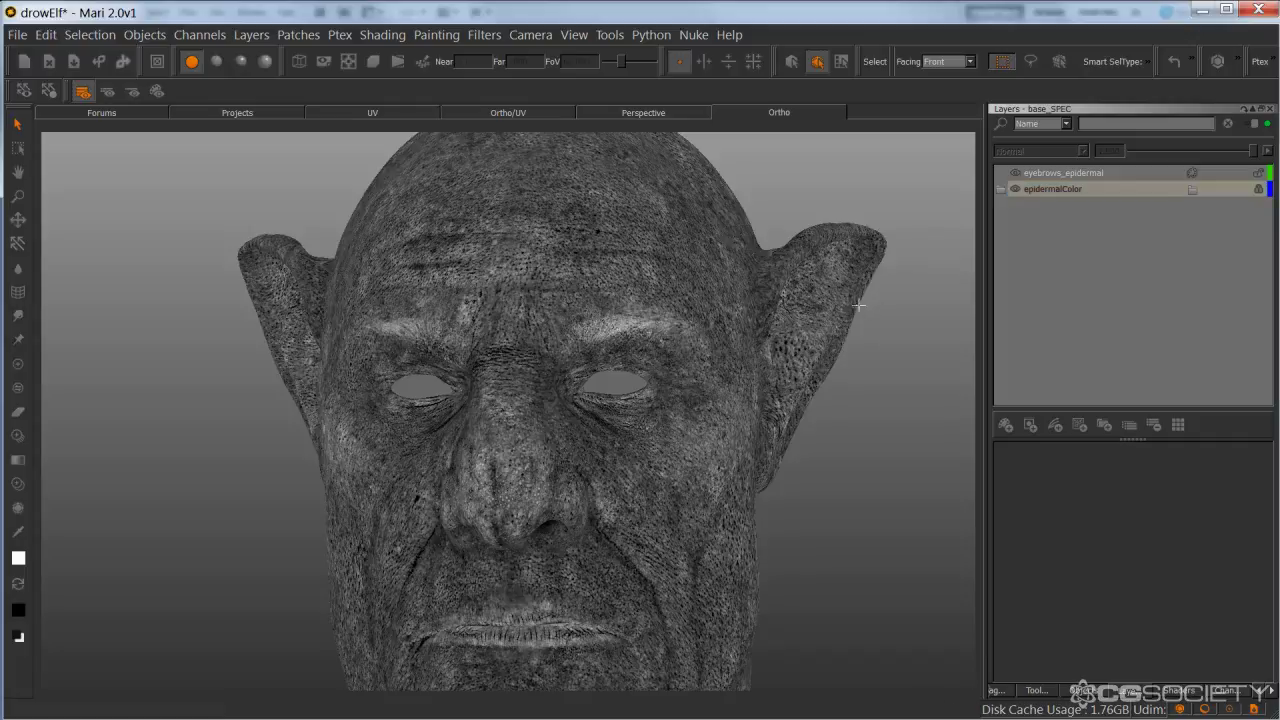
pyautogui.moveTo(792, 338); pyautogui.dragTo(788, 368, button='middle')
pyautogui.click(1049, 172)
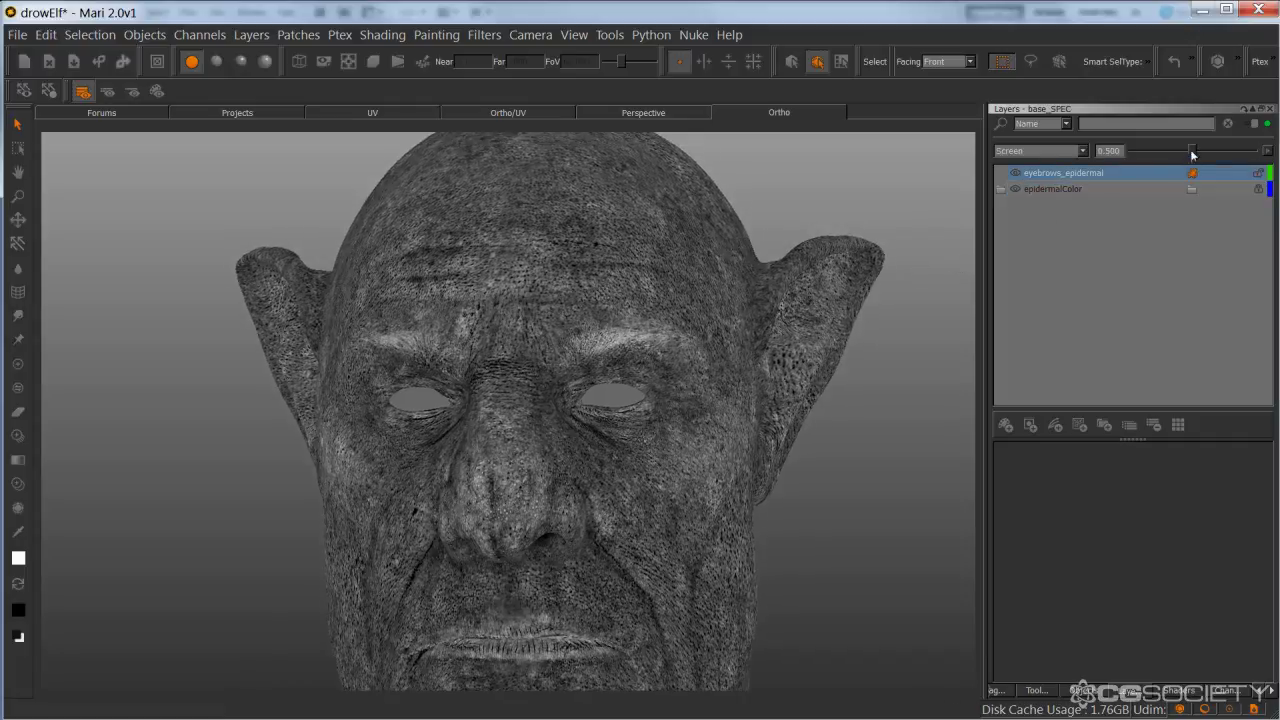
pyautogui.scroll(5, 697, 391)
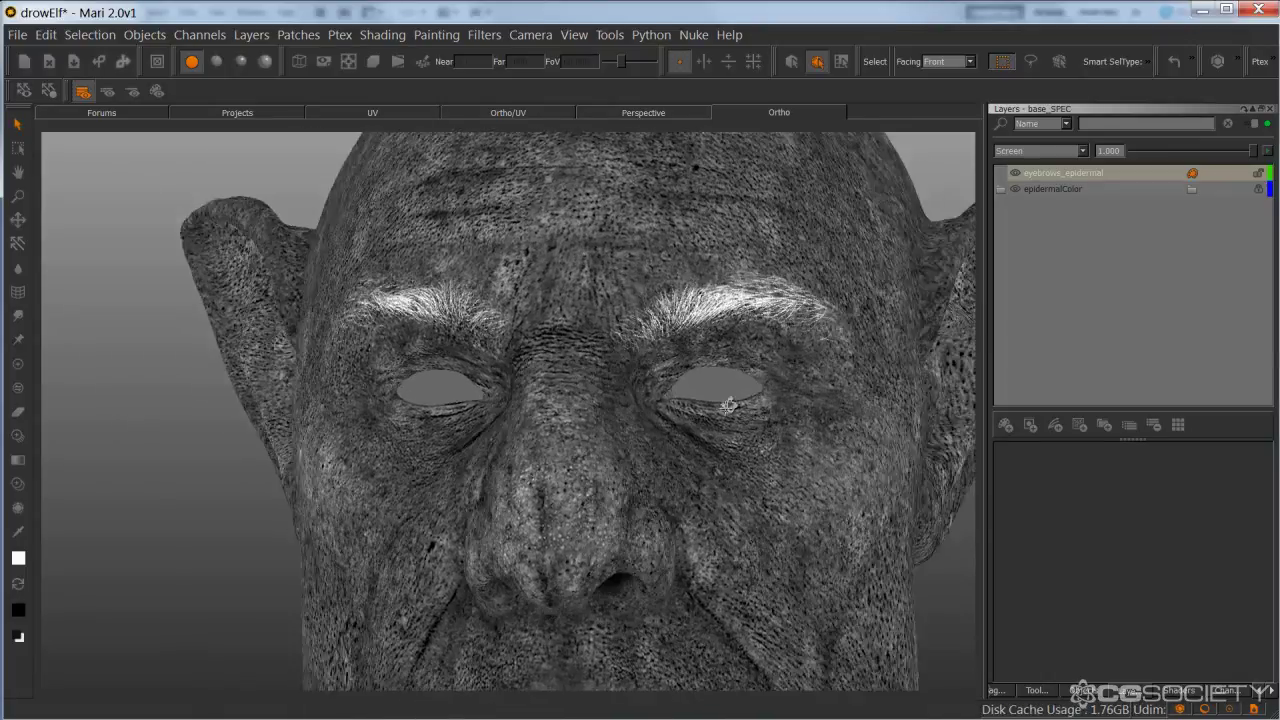
pyautogui.keyDown('alt'); pyautogui.moveTo(740, 390); pyautogui.dragTo(738, 436, button='right'); pyautogui.keyUp('alt')
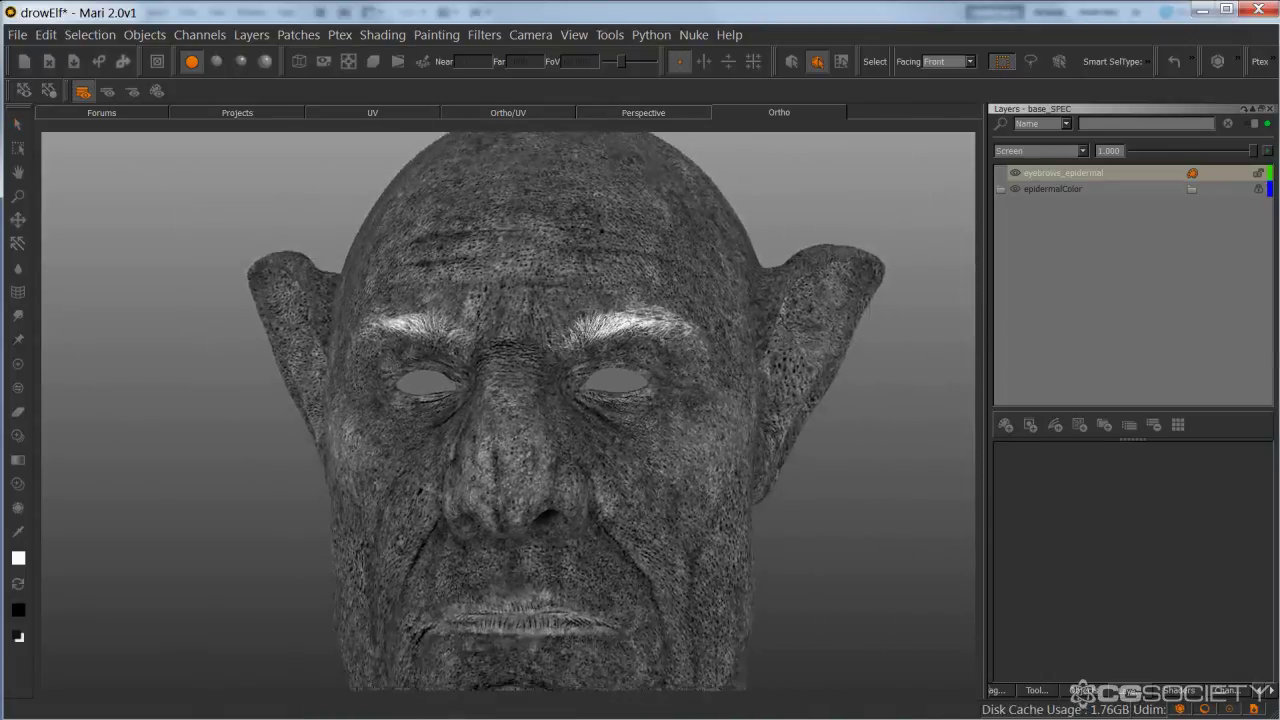
pyautogui.keyDown('alt'); pyautogui.moveTo(738, 440); pyautogui.dragTo(677, 445); pyautogui.keyUp('alt')
pyautogui.keyDown('alt'); pyautogui.moveTo(677, 445); pyautogui.dragTo(671, 393, button='middle'); pyautogui.keyUp('alt')
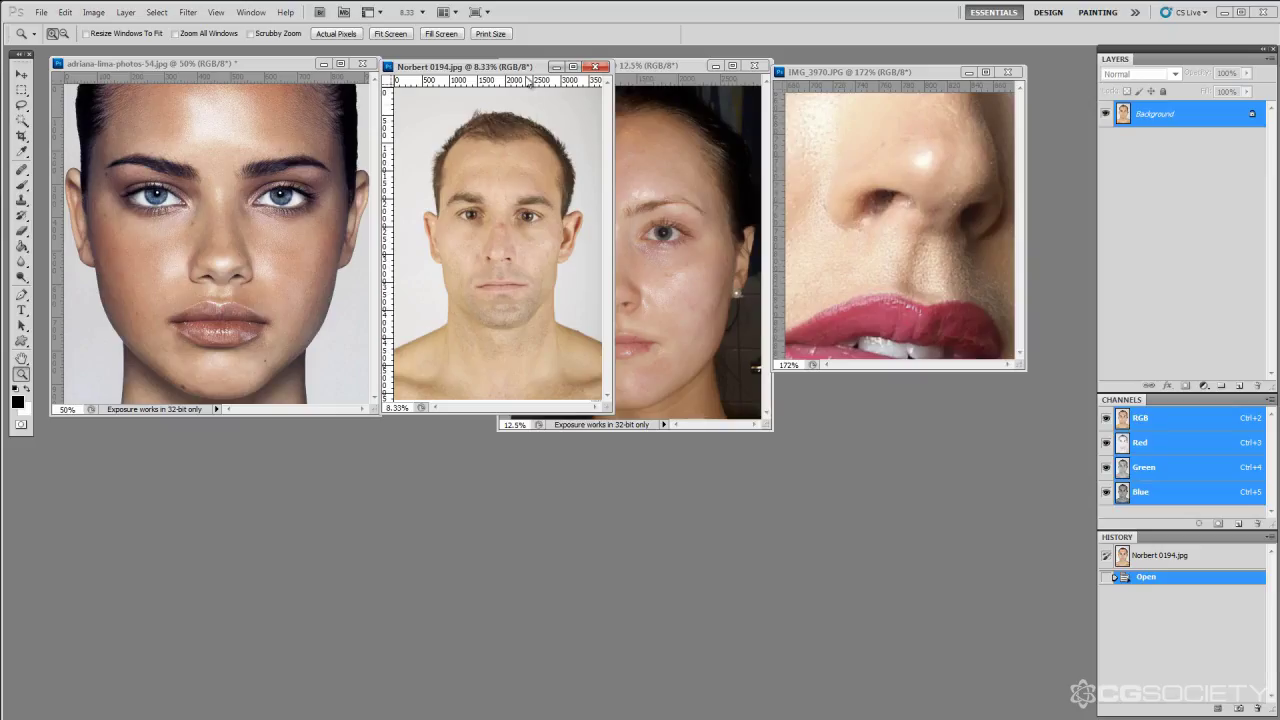
# Switch to Photoshop and examine the eyebrow hairs and surrounding skin up close in the man's reference portrait.
pyautogui.moveTo(533, 67); pyautogui.dragTo(519, 97)
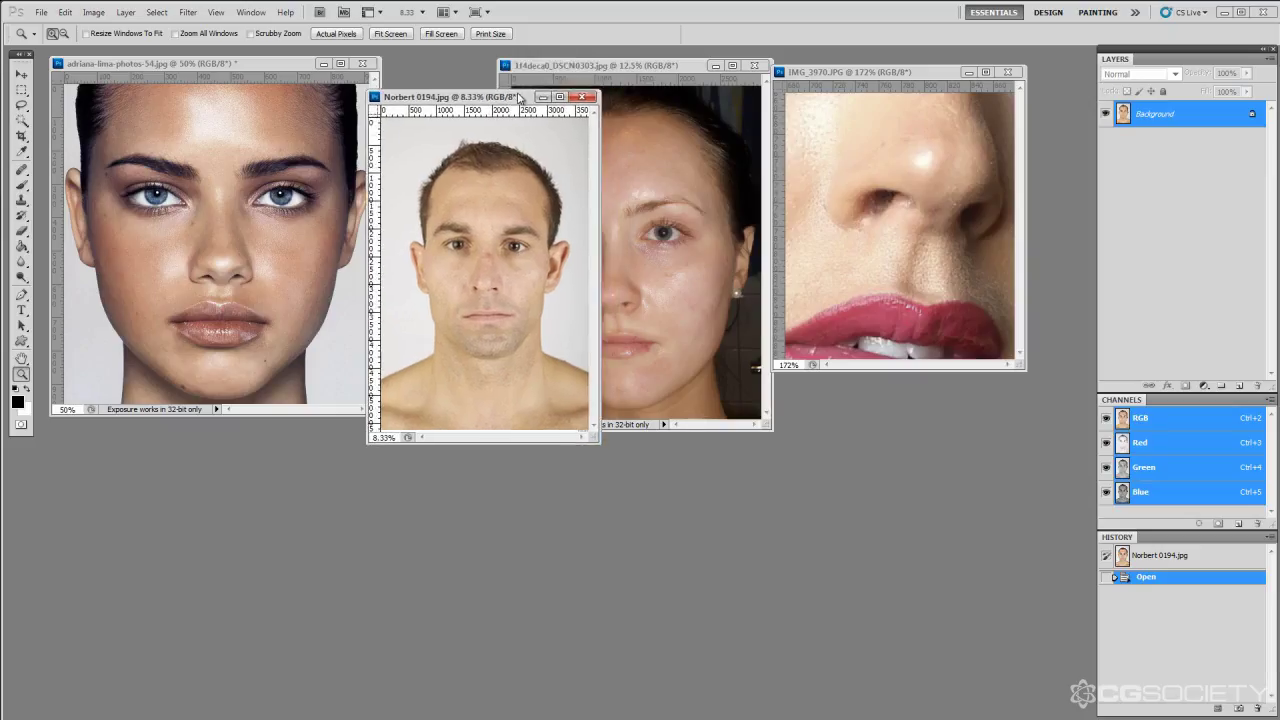
pyautogui.hotkey('ctrl', '+')
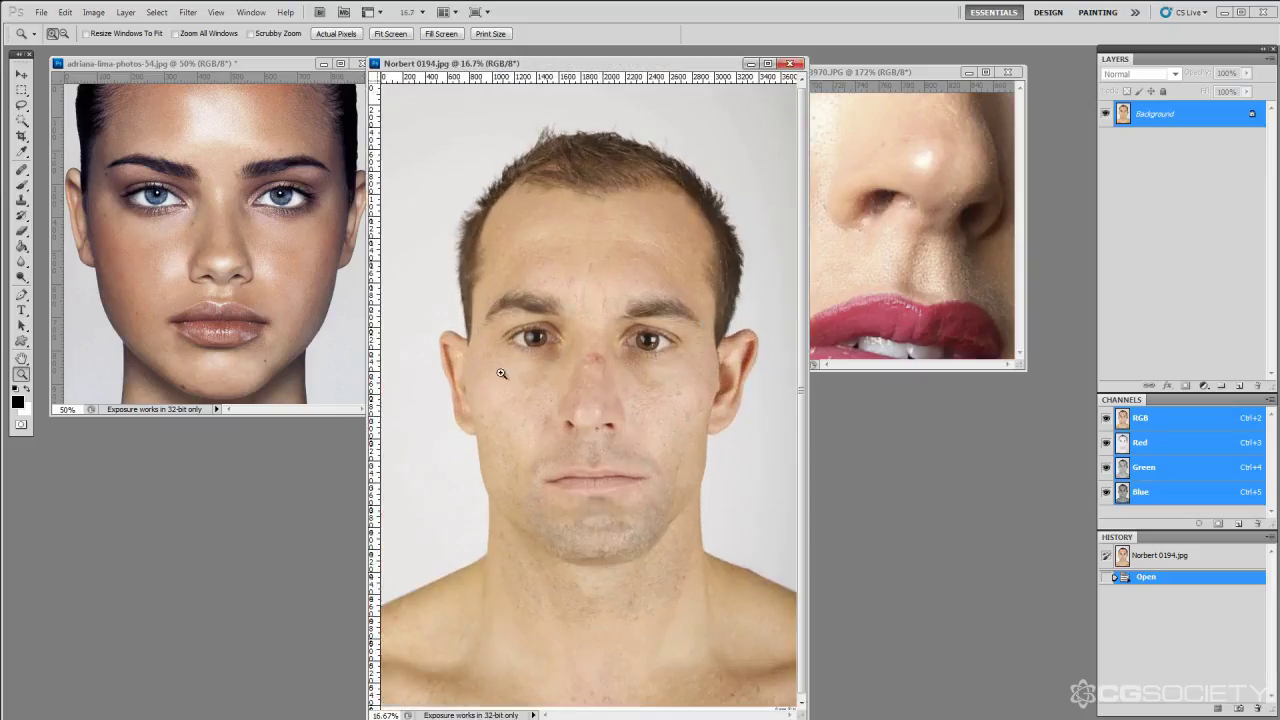
pyautogui.moveTo(483, 267); pyautogui.dragTo(553, 332)
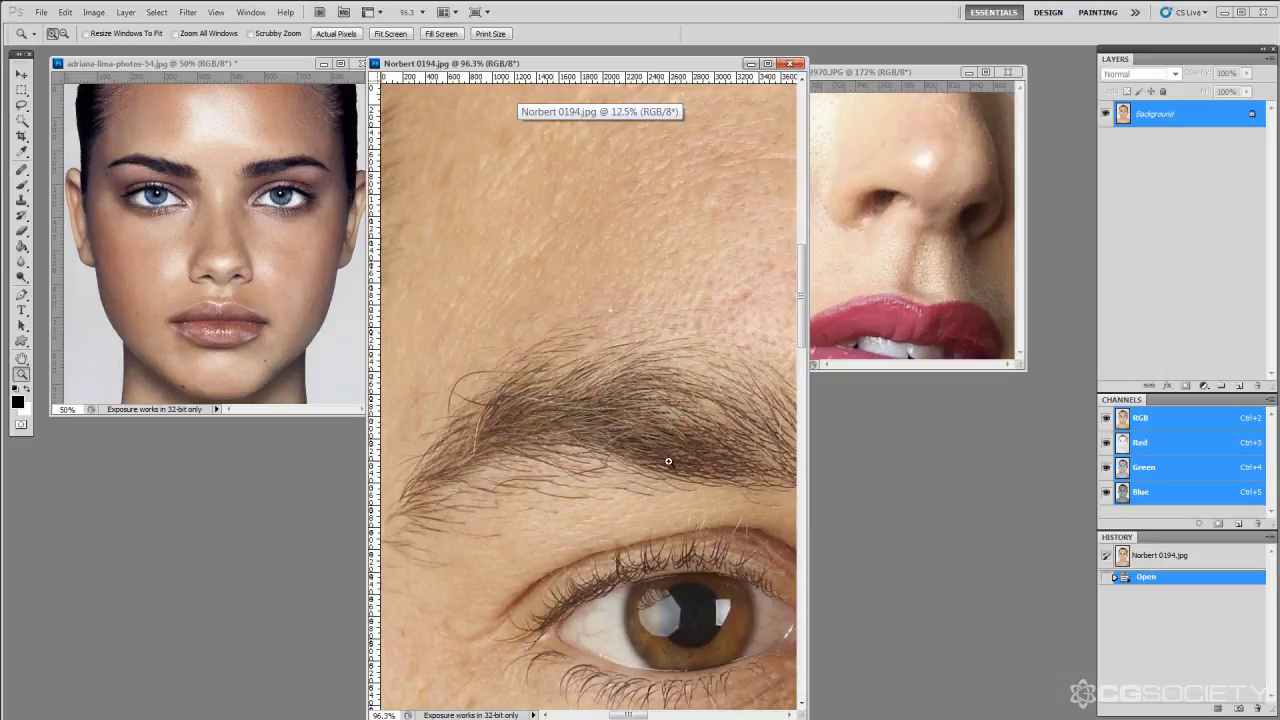
pyautogui.press('h')
pyautogui.moveTo(680, 468); pyautogui.dragTo(560, 436)
pyautogui.moveTo(637, 443); pyautogui.dragTo(558, 441)
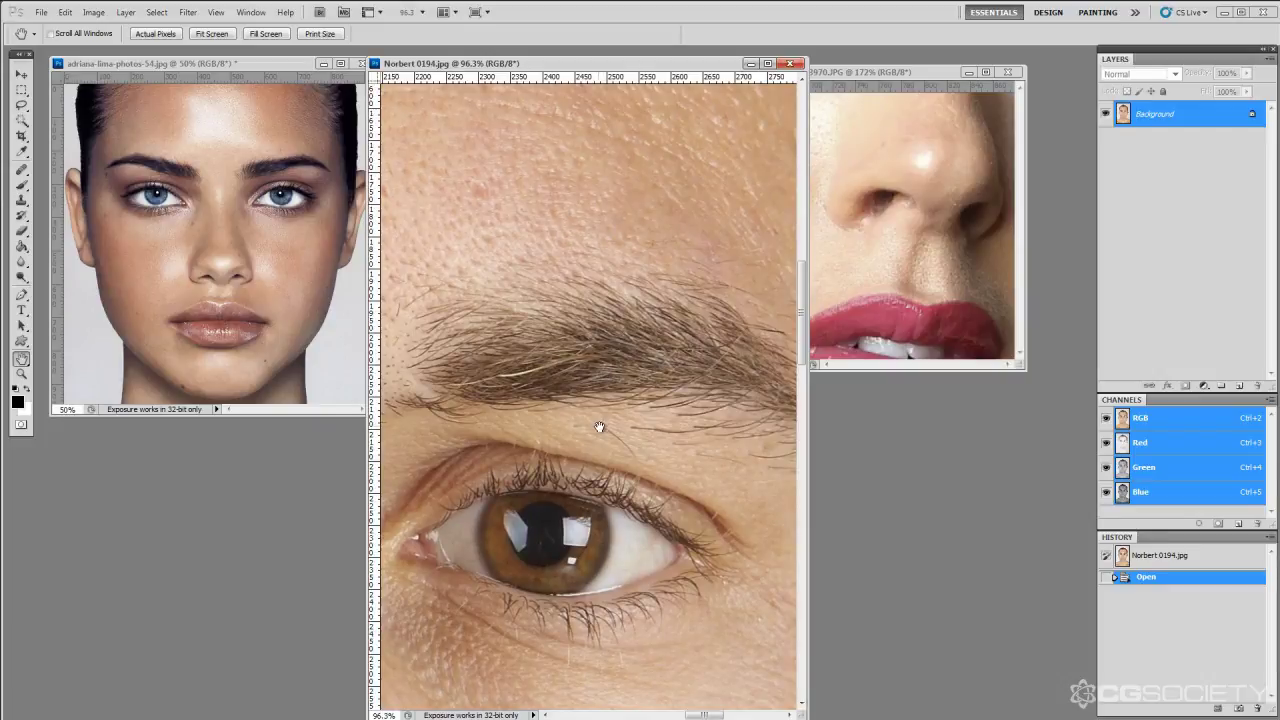
pyautogui.moveTo(603, 423); pyautogui.dragTo(608, 431)
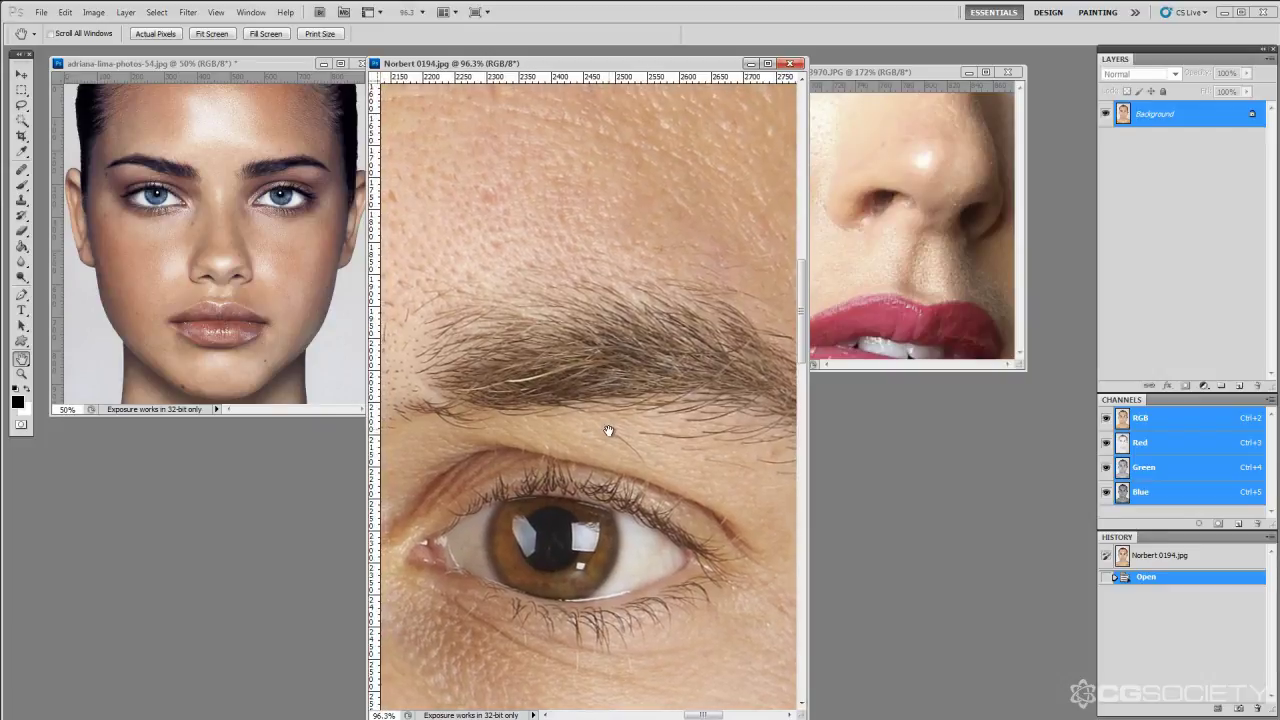
# Enlarge the reference portrait of the dark-haired, blue-eyed woman and examine her eyebrow up close.
pyautogui.click(238, 64)
pyautogui.hotkey('ctrl', 'alt', '+')
pyautogui.hotkey('ctrl', 'alt', '+')
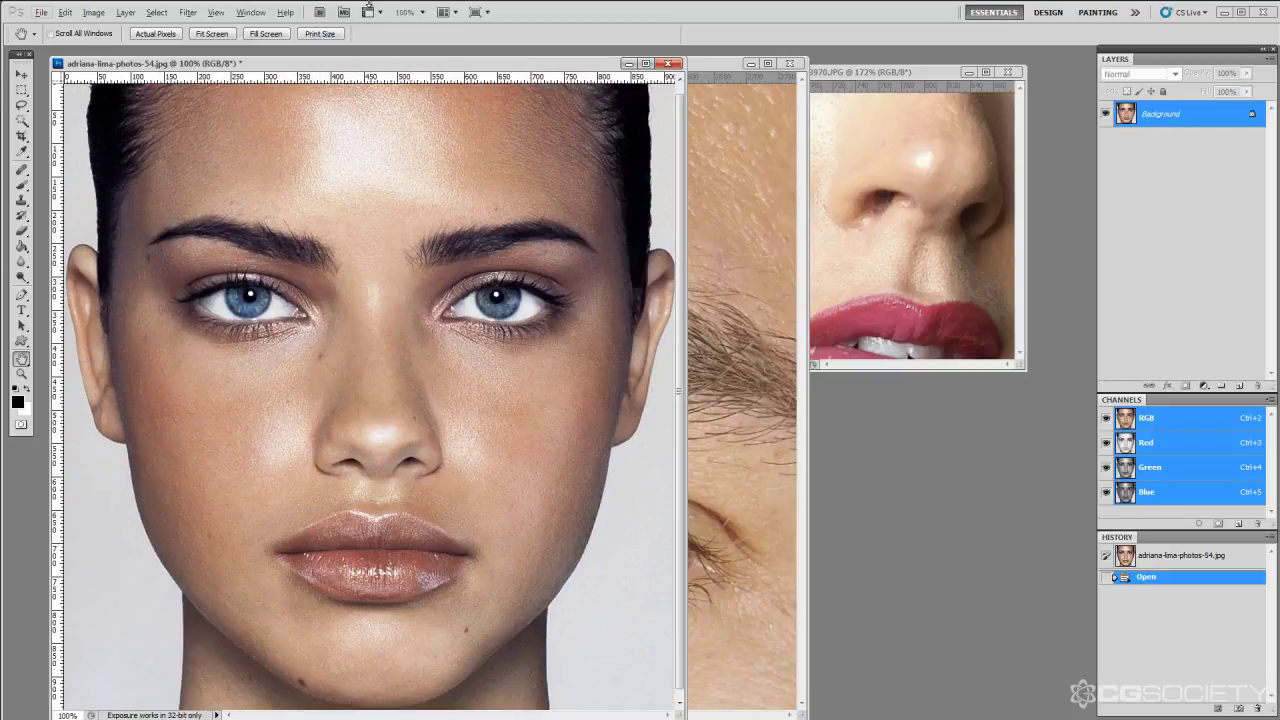
pyautogui.press('z')
pyautogui.moveTo(160, 192); pyautogui.dragTo(437, 394)
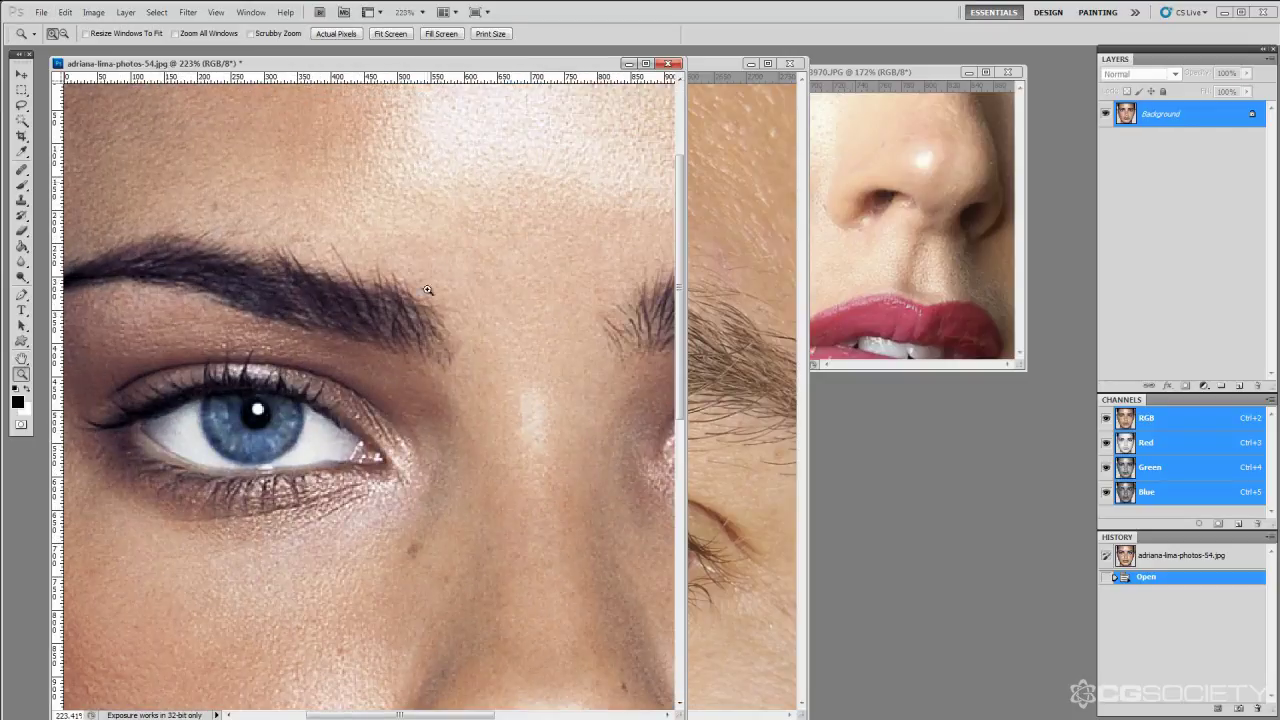
# Examine the eyebrow's shine in IMG_3970.JPG up close and across the whole portrait.
pyautogui.click(841, 78)
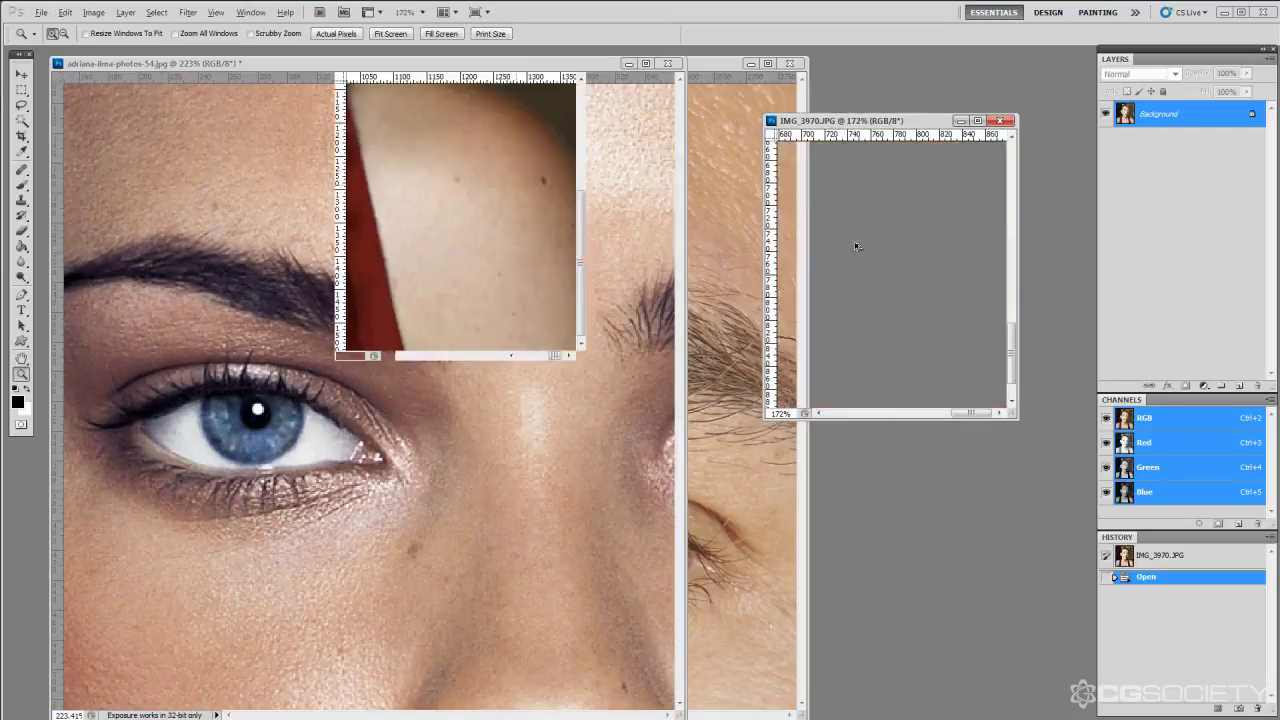
pyautogui.hotkey('ctrl', '1')
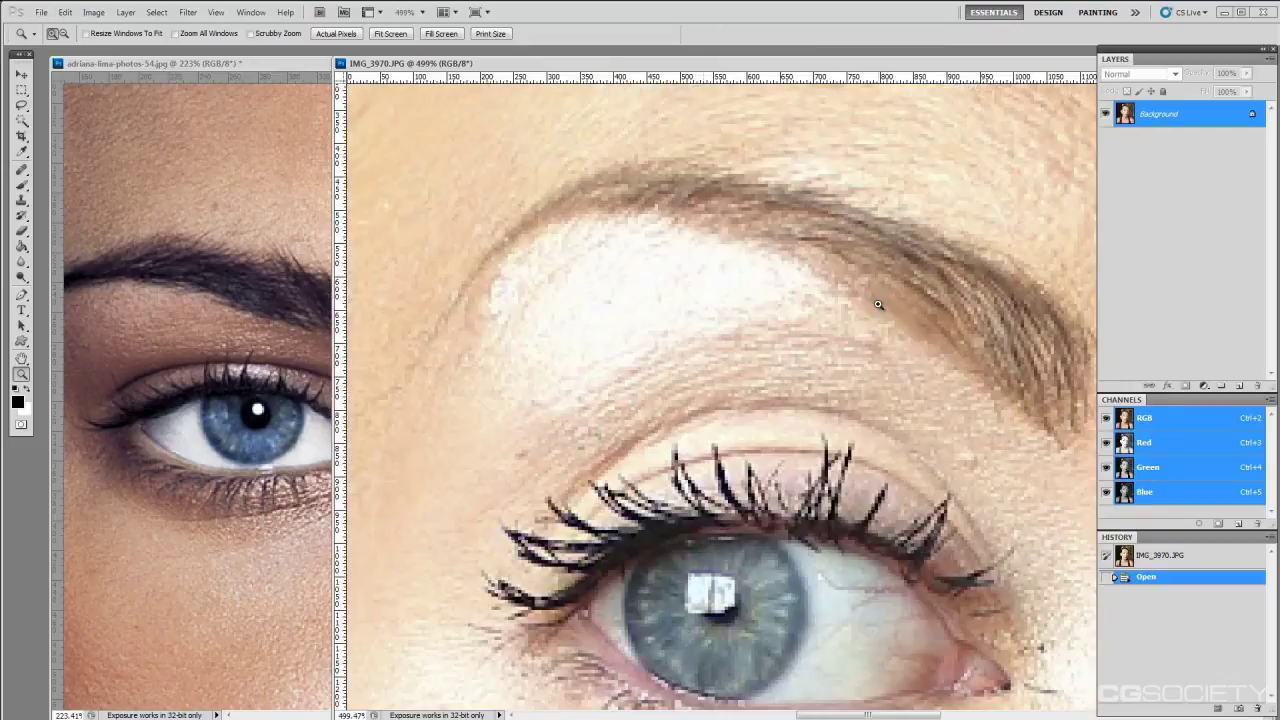
pyautogui.moveTo(707, 158); pyautogui.dragTo(867, 279)
pyautogui.hotkey('ctrl', '-')
pyautogui.hotkey('ctrl', '-')
pyautogui.hotkey('ctrl', '-')
pyautogui.hotkey('ctrl', '-')
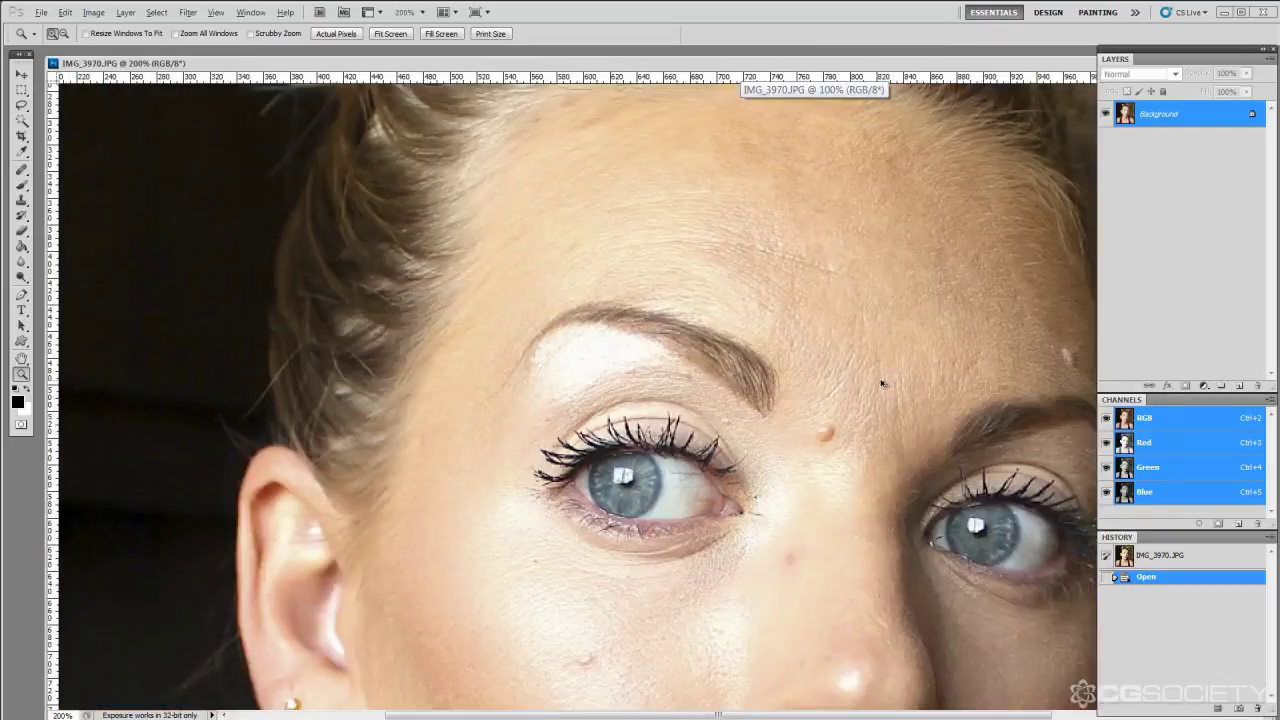
pyautogui.hotkey('ctrl', '-')
pyautogui.hotkey('ctrl', '-')
pyautogui.hotkey('ctrl', '-')
pyautogui.press('h')
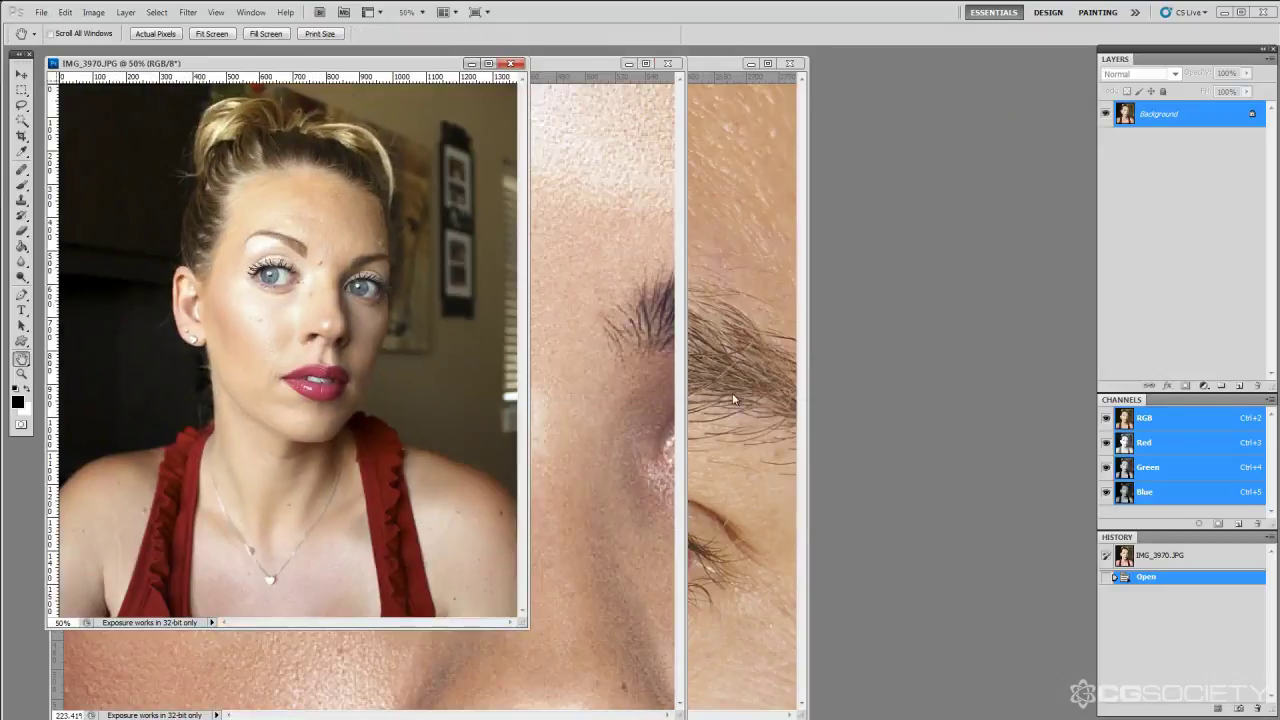
# Switch back to Mari and set the eyebrows_epidermal layer's blend mode to Multiply.
pyautogui.press('alt')
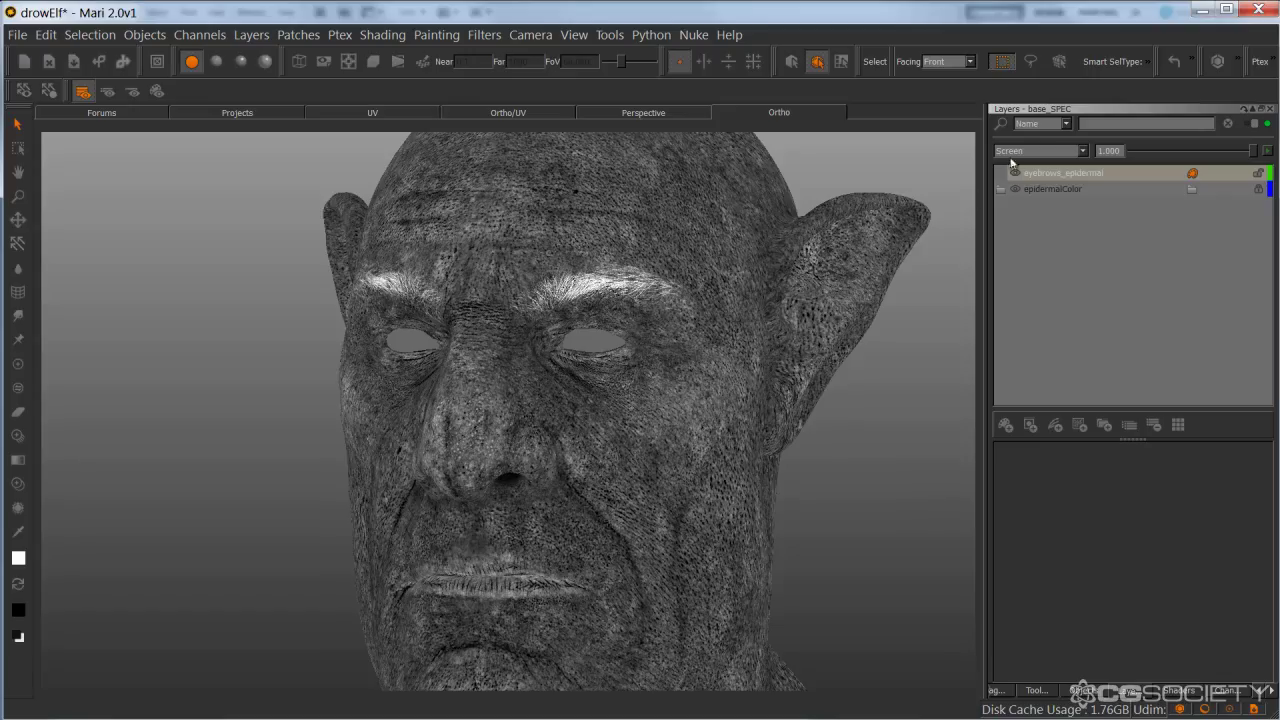
pyautogui.click(1050, 174)
pyautogui.click(1078, 152)
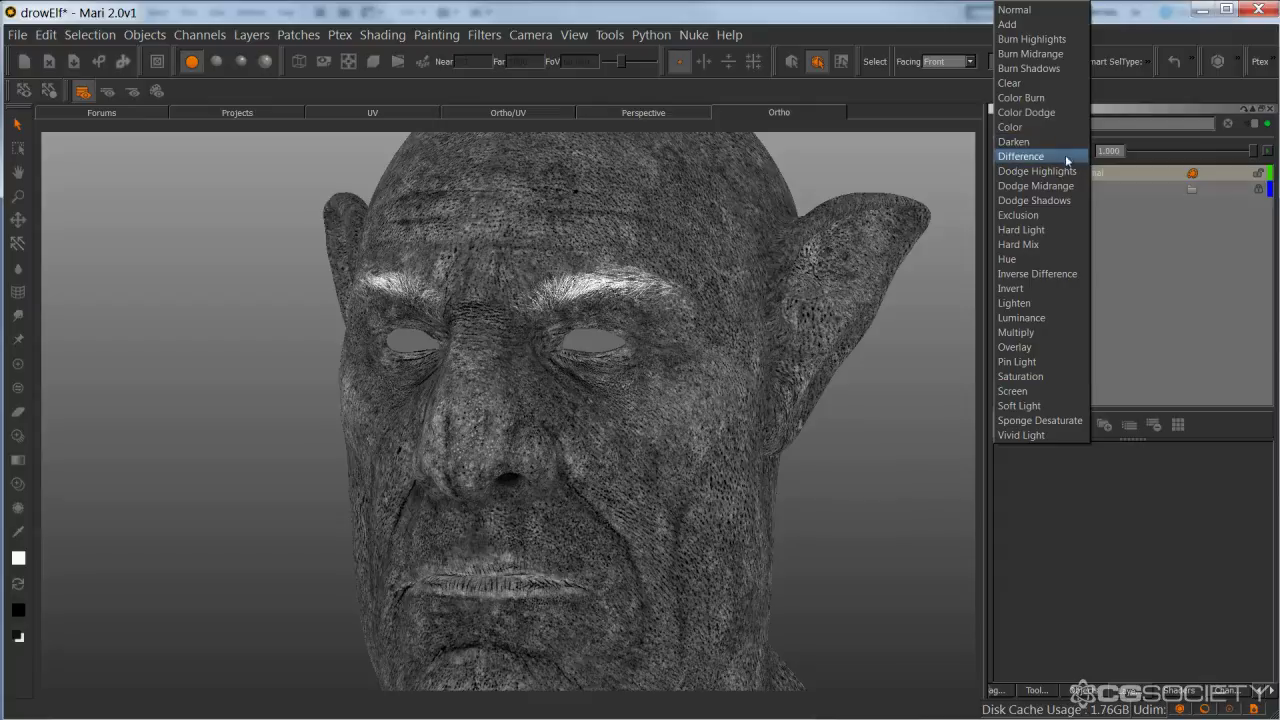
pyautogui.click(1036, 331)
# Invert the eyebrows_epidermal layer with an adjustment in its adjustment stack, and duplicate the layer.
pyautogui.click(1096, 174)
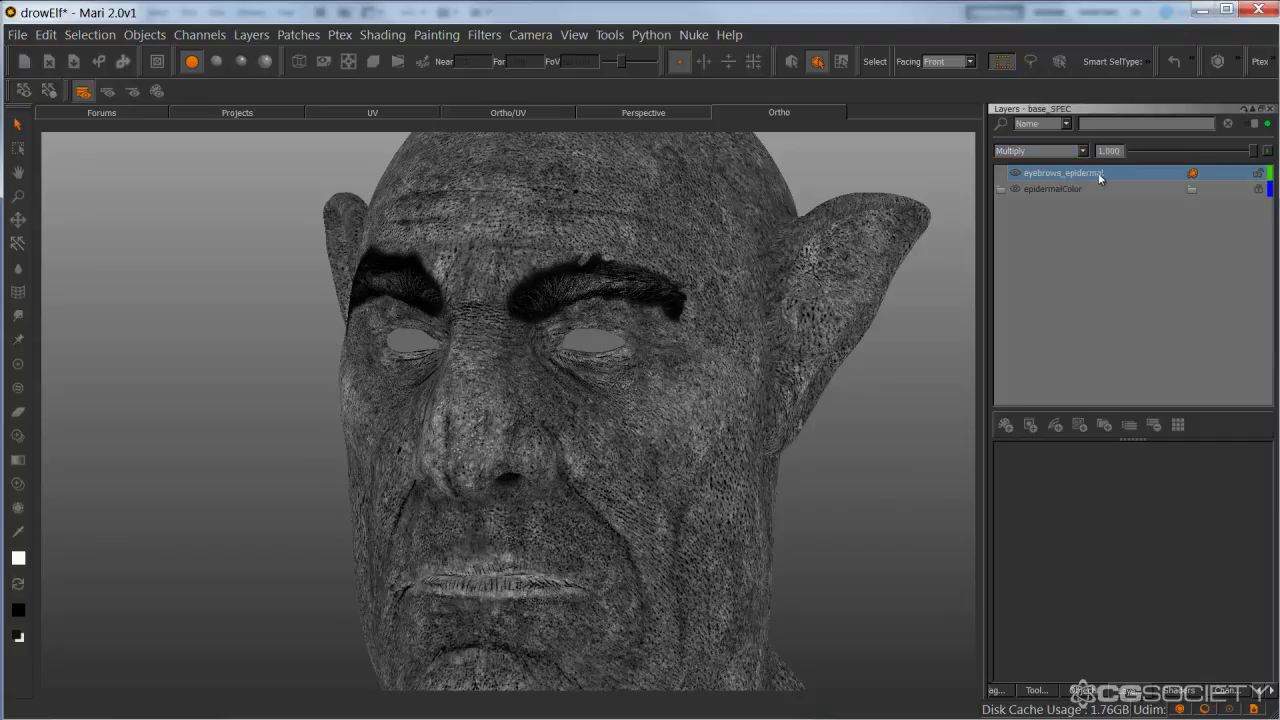
pyautogui.rightClick(1097, 175)
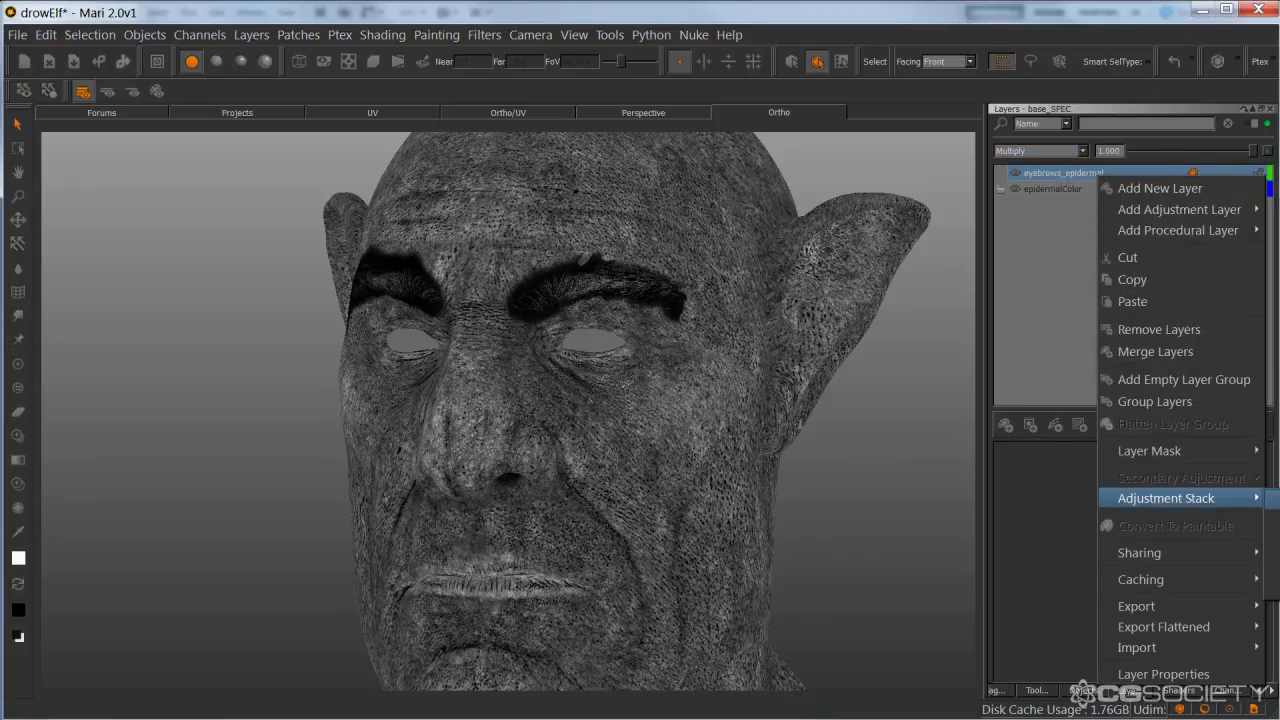
pyautogui.click(1274, 499)
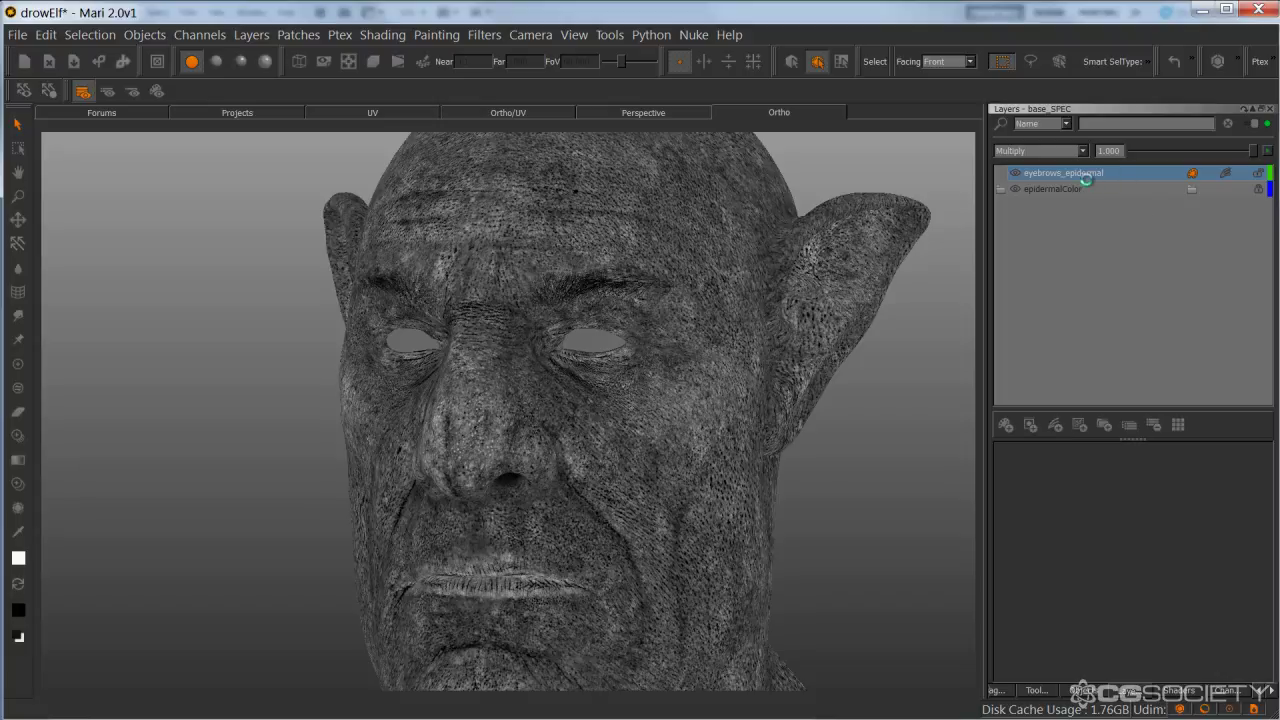
pyautogui.hotkey('ctrl', 'd')
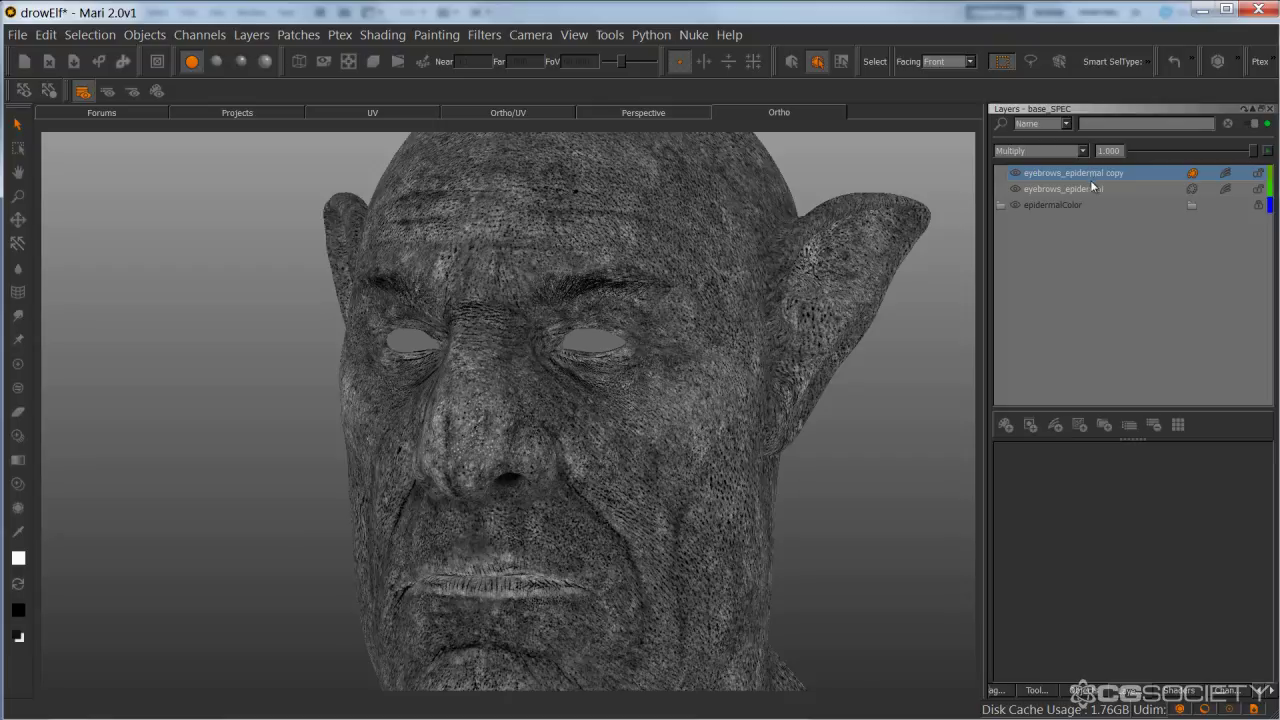
# Examine the multiplied eyebrows on the specular texture, both up close and on the whole head from several angles.
pyautogui.keyDown('alt'); pyautogui.moveTo(662, 392); pyautogui.dragTo(646, 451, button='middle'); pyautogui.keyUp('alt')
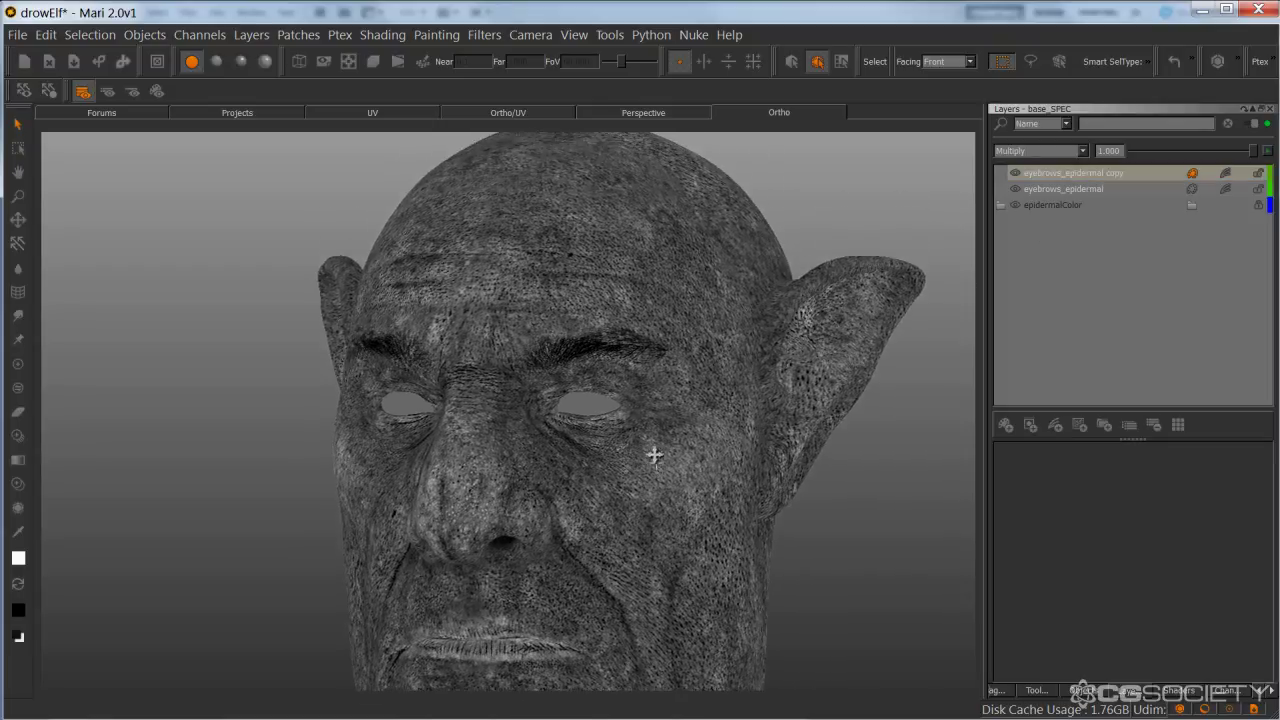
pyautogui.keyDown('alt'); pyautogui.moveTo(646, 451); pyautogui.dragTo(788, 340, button='right'); pyautogui.keyUp('alt')
pyautogui.keyDown('alt'); pyautogui.moveTo(788, 340); pyautogui.dragTo(723, 389, button='middle'); pyautogui.keyUp('alt')
pyautogui.keyDown('alt'); pyautogui.moveTo(708, 400); pyautogui.dragTo(720, 395, button='right'); pyautogui.keyUp('alt')
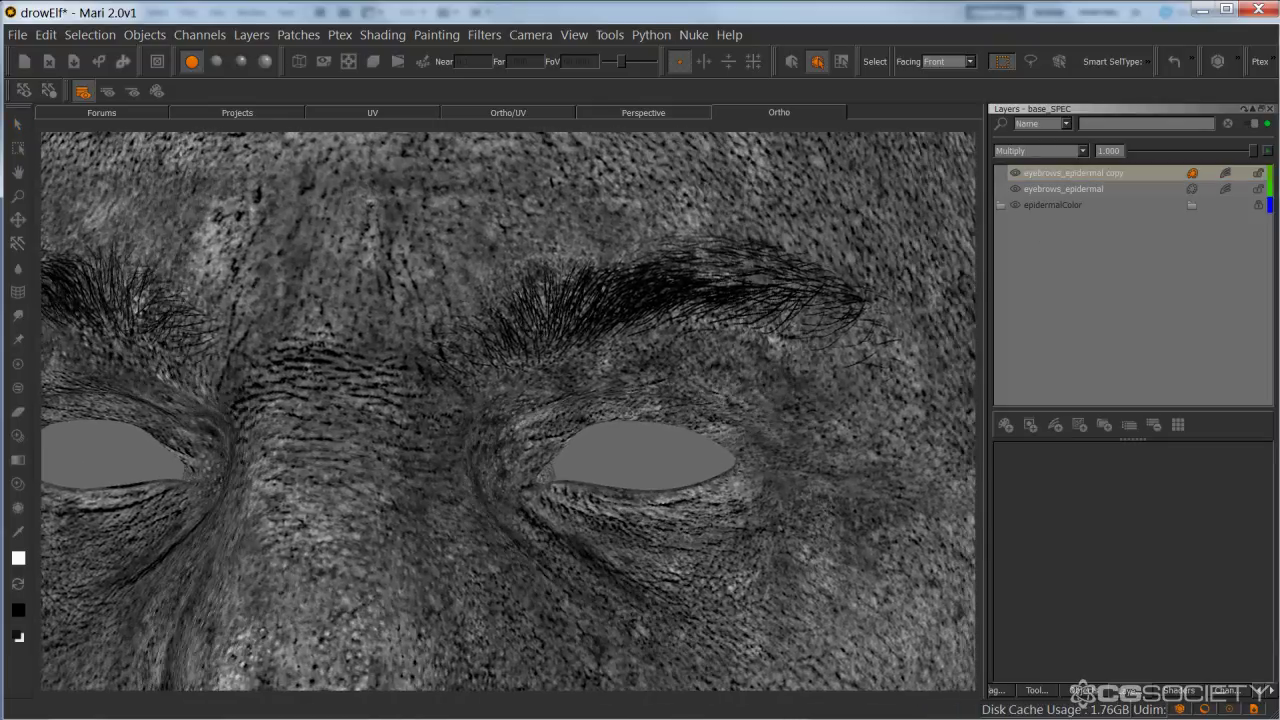
pyautogui.keyDown('alt'); pyautogui.moveTo(720, 395); pyautogui.dragTo(622, 400); pyautogui.keyUp('alt')
pyautogui.keyDown('alt'); pyautogui.moveTo(622, 400); pyautogui.dragTo(592, 412, button='right'); pyautogui.keyUp('alt')
pyautogui.keyDown('alt'); pyautogui.moveTo(592, 412); pyautogui.dragTo(601, 382); pyautogui.keyUp('alt')
pyautogui.keyDown('alt'); pyautogui.moveTo(720, 310); pyautogui.dragTo(634, 351, button='right'); pyautogui.keyUp('alt')
pyautogui.keyDown('alt'); pyautogui.moveTo(634, 351); pyautogui.dragTo(642, 288, button='middle'); pyautogui.keyUp('alt')
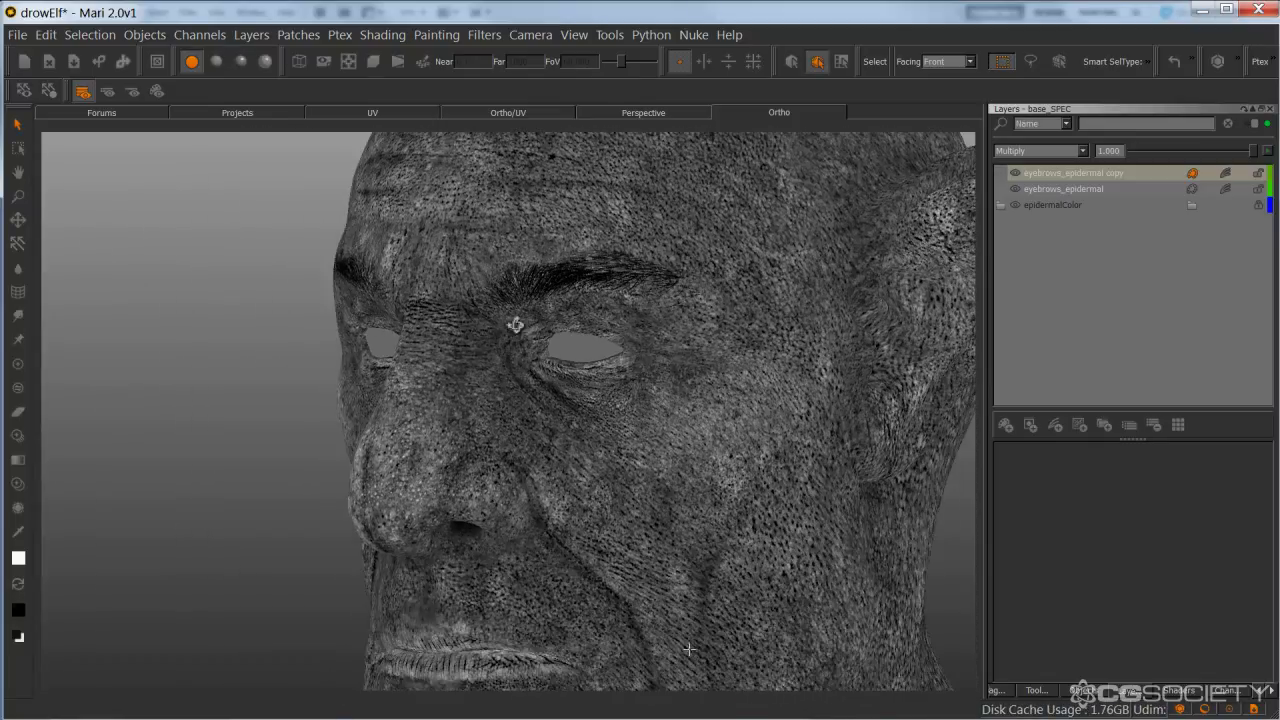
pyautogui.keyDown('alt'); pyautogui.moveTo(678, 407); pyautogui.dragTo(684, 371, button='middle'); pyautogui.keyUp('alt')
pyautogui.keyDown('alt'); pyautogui.moveTo(684, 371); pyautogui.dragTo(715, 397); pyautogui.keyUp('alt')
pyautogui.moveTo(715, 397); pyautogui.dragTo(687, 381, button='middle')
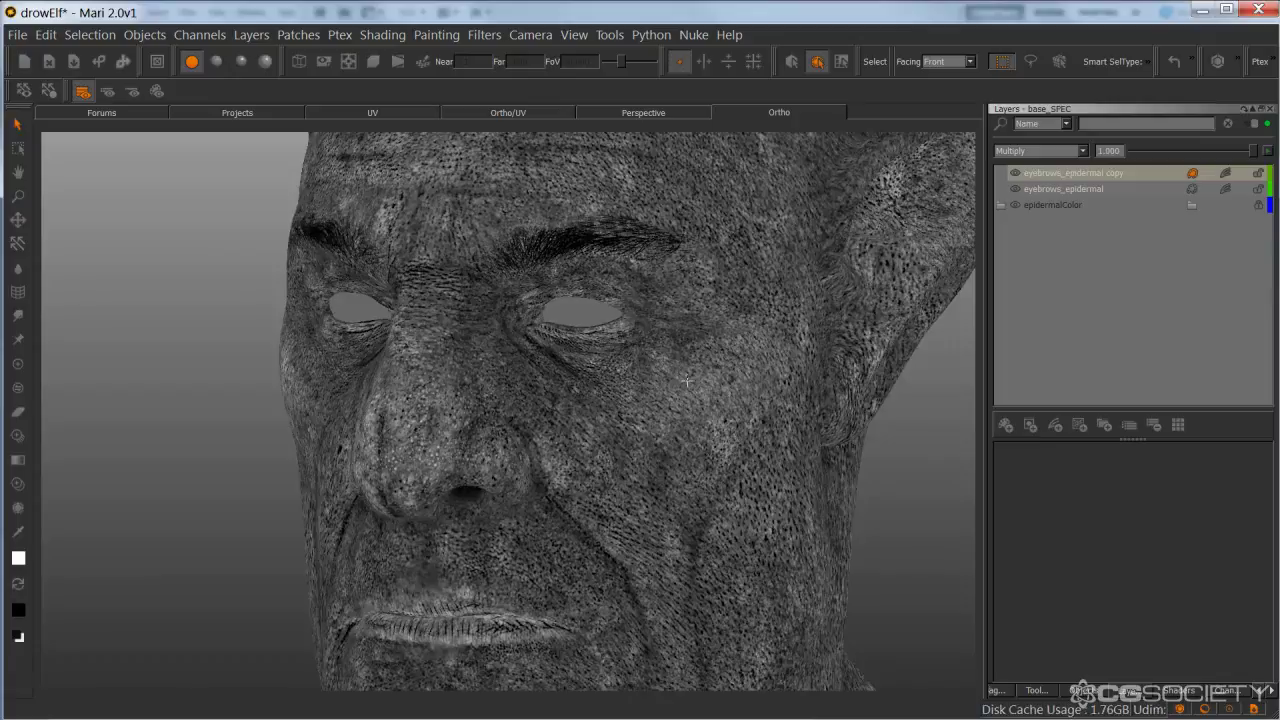
pyautogui.scroll(-5, 596, 463)
pyautogui.moveTo(596, 463); pyautogui.dragTo(685, 408, button='middle')
pyautogui.scroll(5, 690, 405)
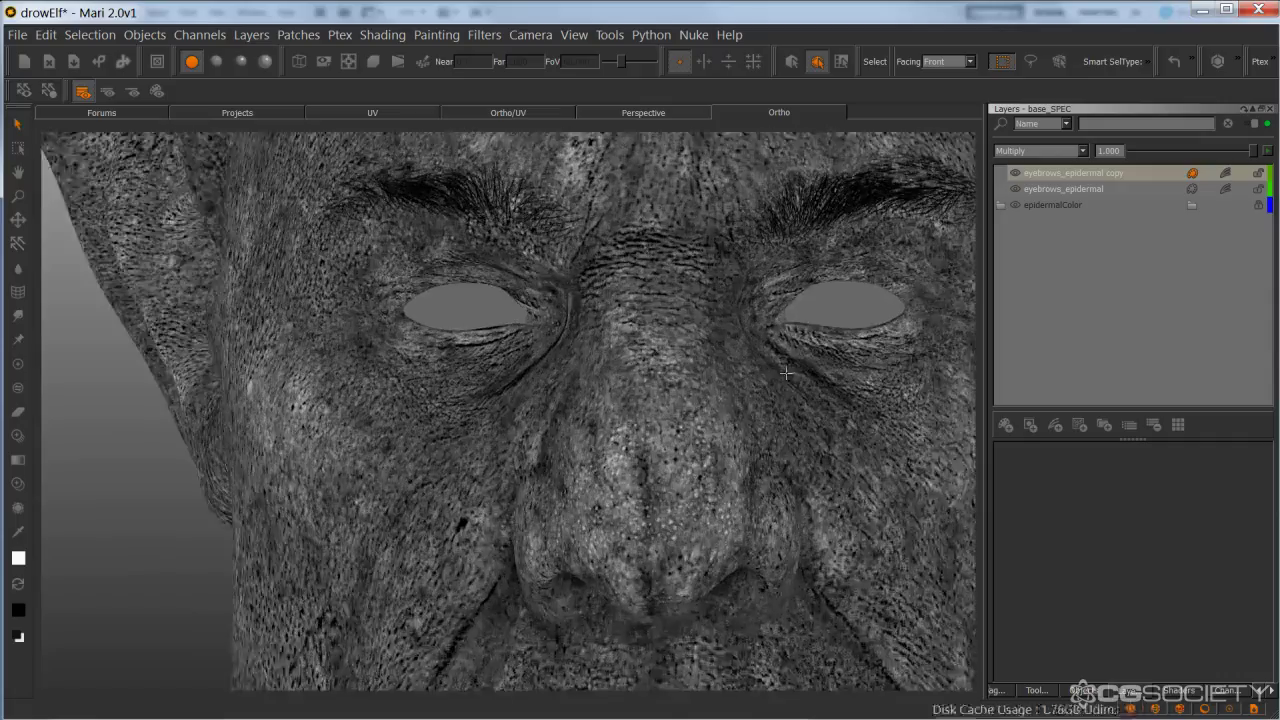
pyautogui.scroll(-3, 685, 370)
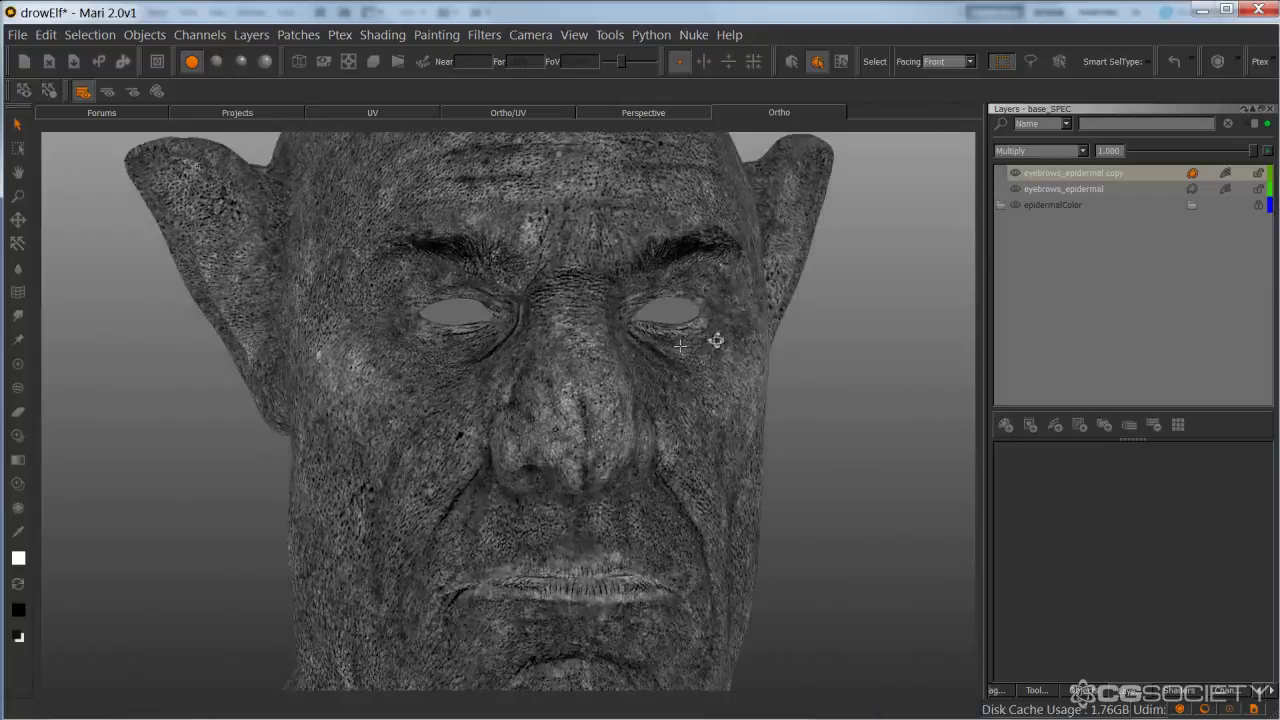
pyautogui.scroll(-4, 660, 390)
pyautogui.moveTo(634, 419); pyautogui.dragTo(617, 423, button='middle')
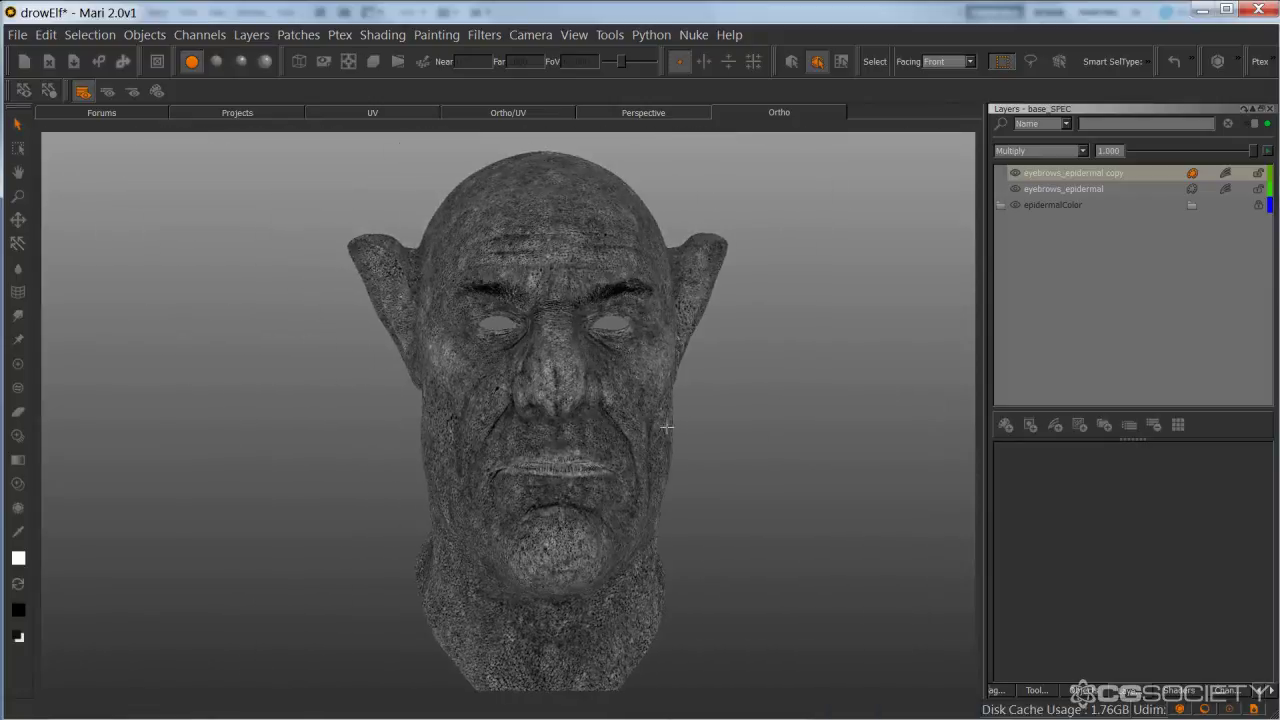
pyautogui.moveTo(697, 430); pyautogui.dragTo(743, 451, button='middle')
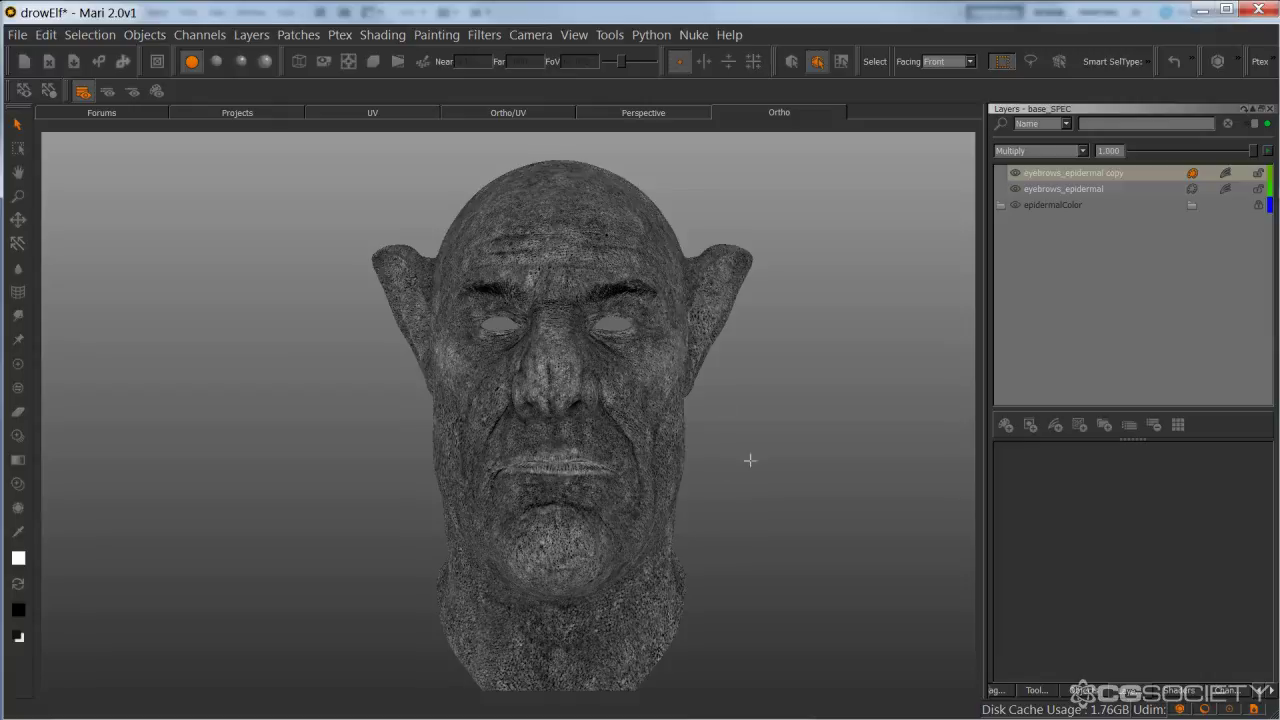
pyautogui.keyDown('alt'); pyautogui.moveTo(746, 457); pyautogui.dragTo(740, 440, button='middle'); pyautogui.keyUp('alt')
pyautogui.keyDown('alt'); pyautogui.moveTo(740, 440); pyautogui.dragTo(745, 457); pyautogui.keyUp('alt')
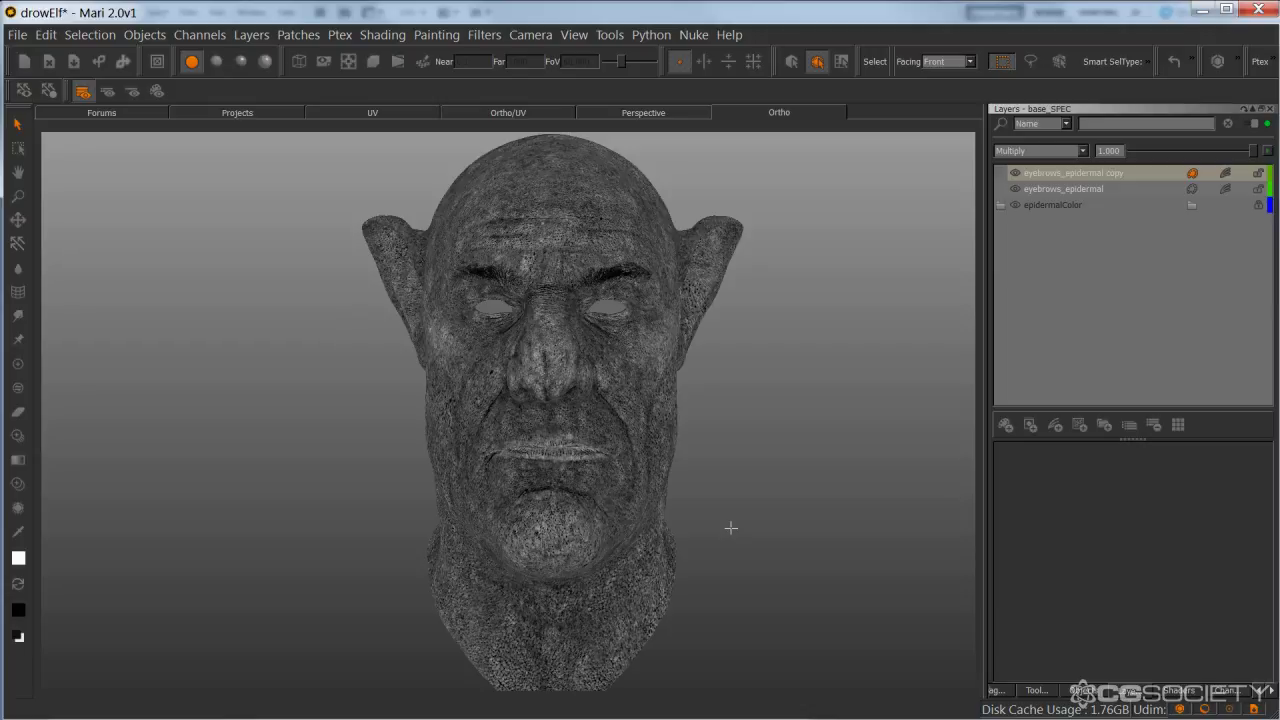
# Add a black 4096 x 4096, 8bit channel named oil_MASK.
pyautogui.click(1067, 283)
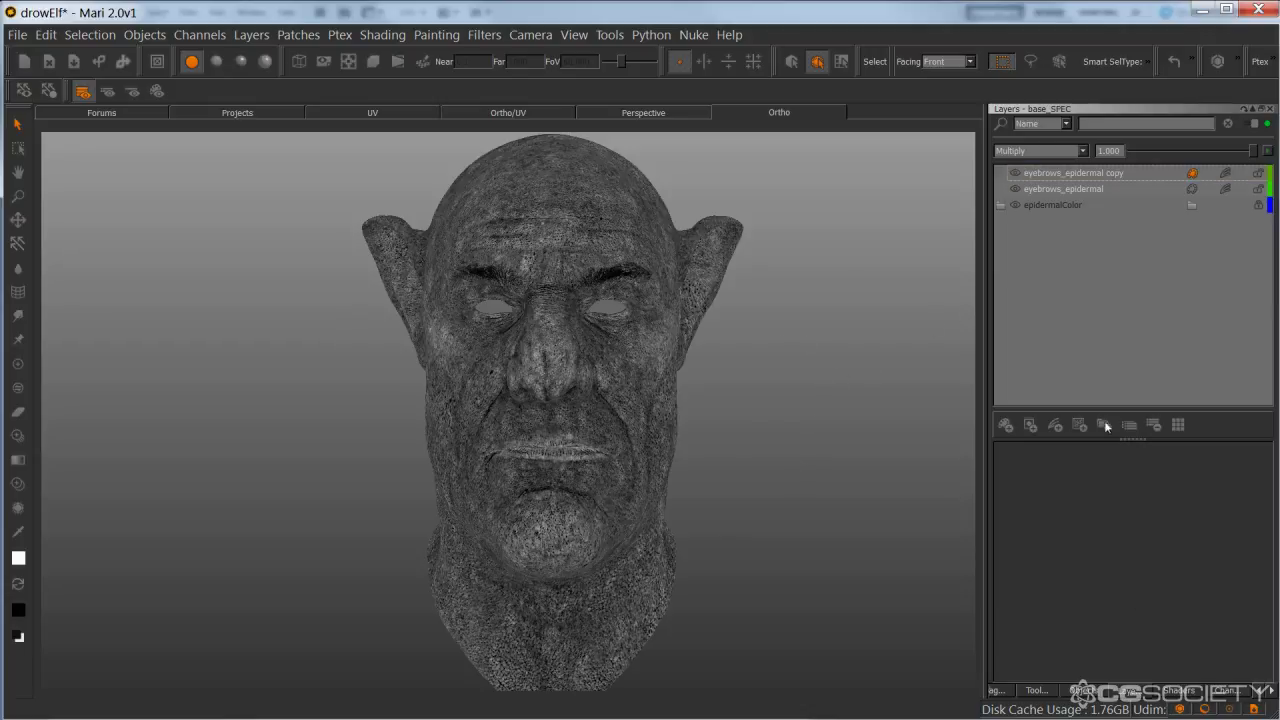
pyautogui.click(1226, 692)
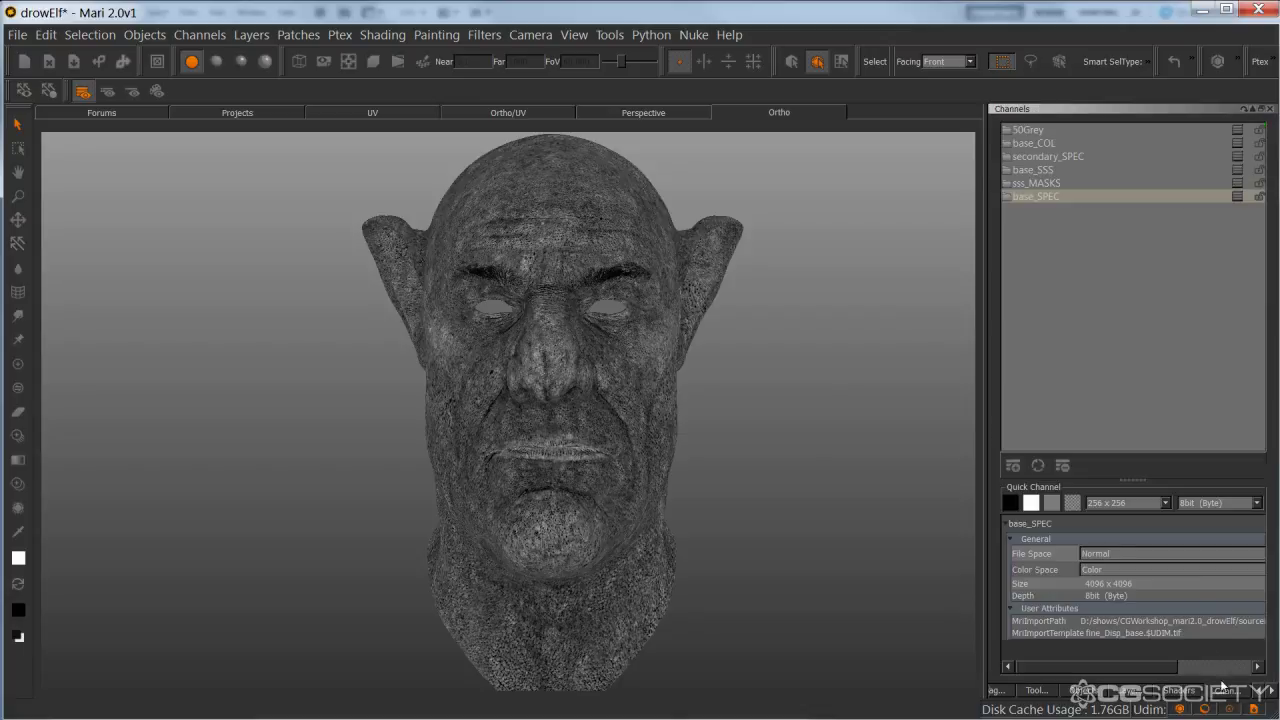
pyautogui.rightClick(1086, 262)
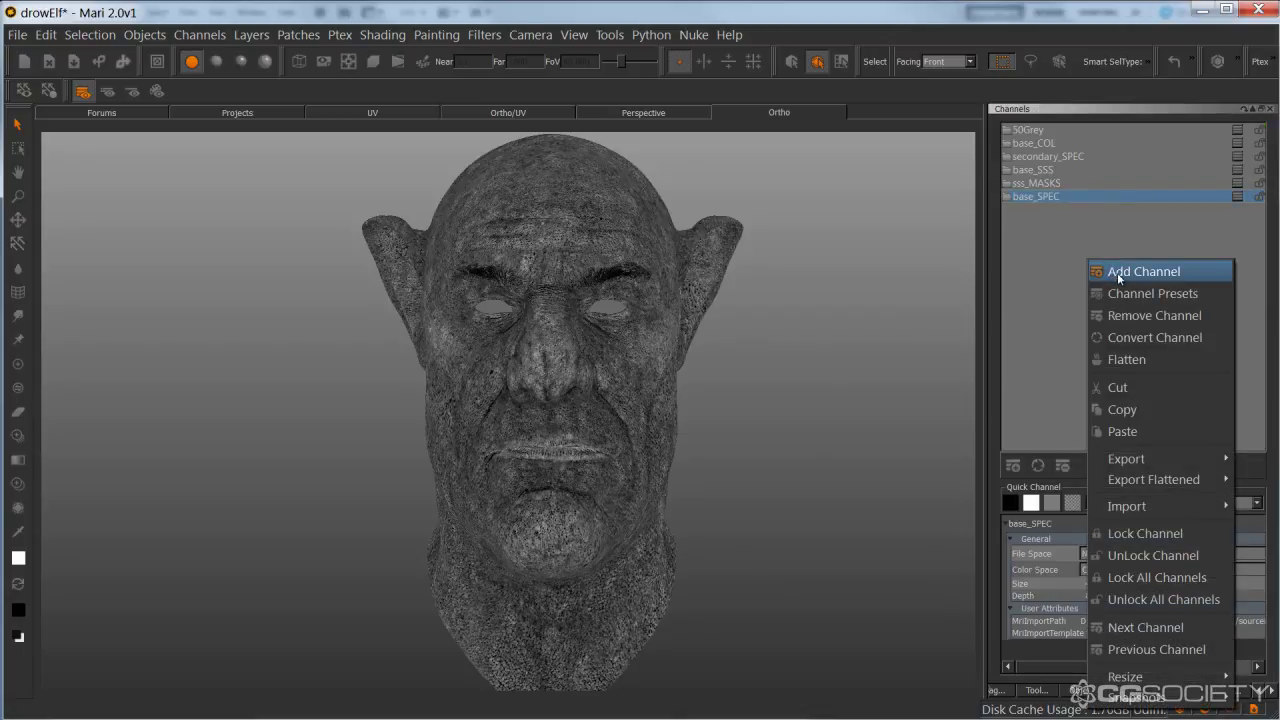
pyautogui.click(1117, 273)
pyautogui.press('Tab')
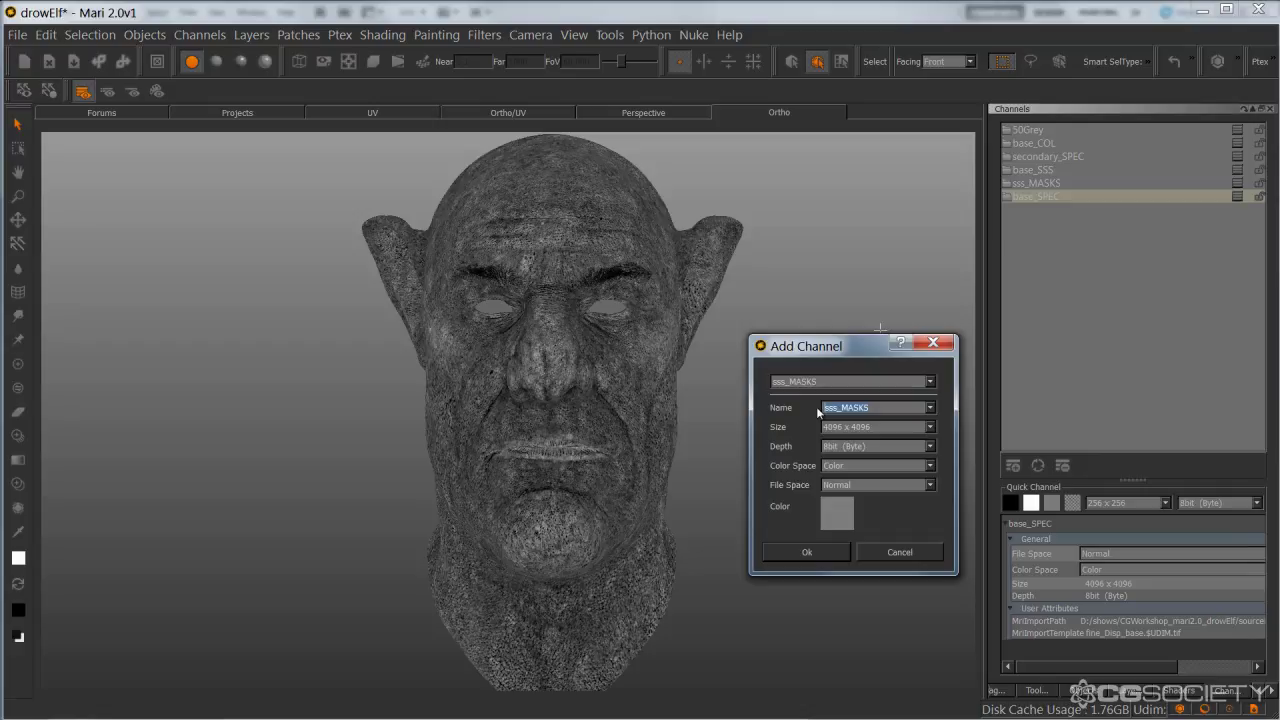
pyautogui.write('oil_MASK')
pyautogui.click(846, 504)
pyautogui.moveTo(831, 488); pyautogui.dragTo(779, 533)
pyautogui.click(814, 598)
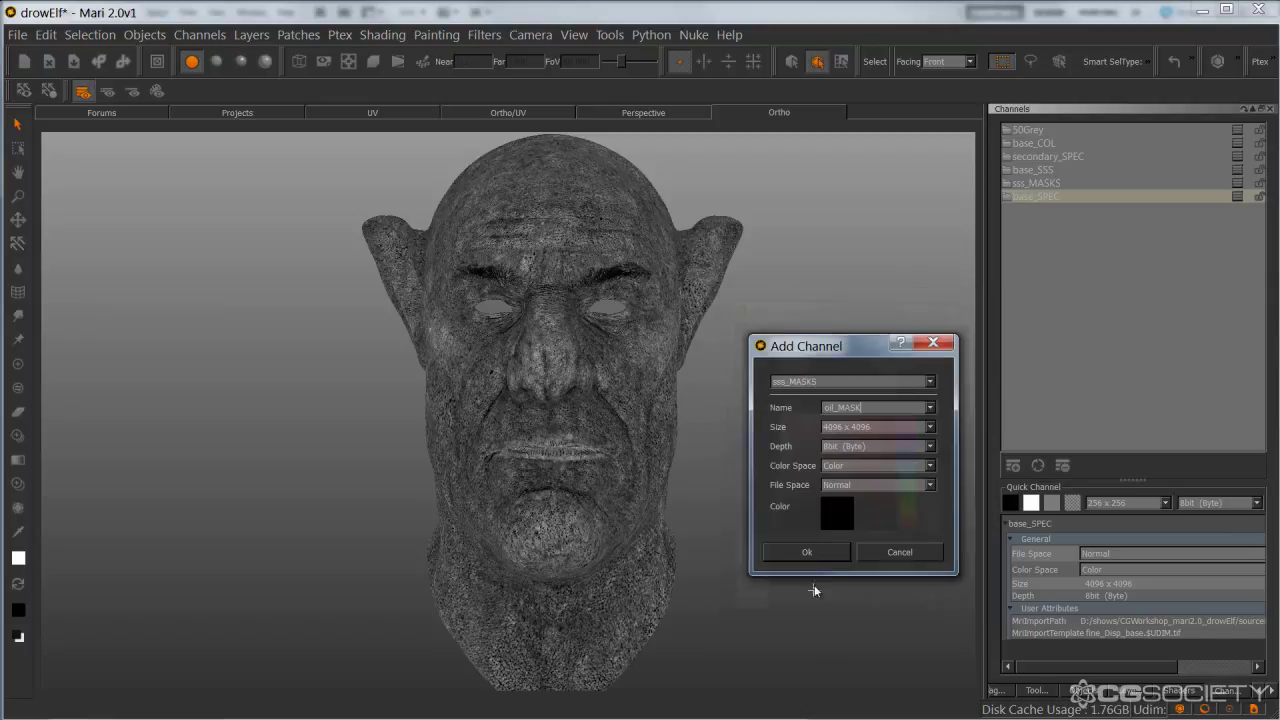
pyautogui.click(807, 552)
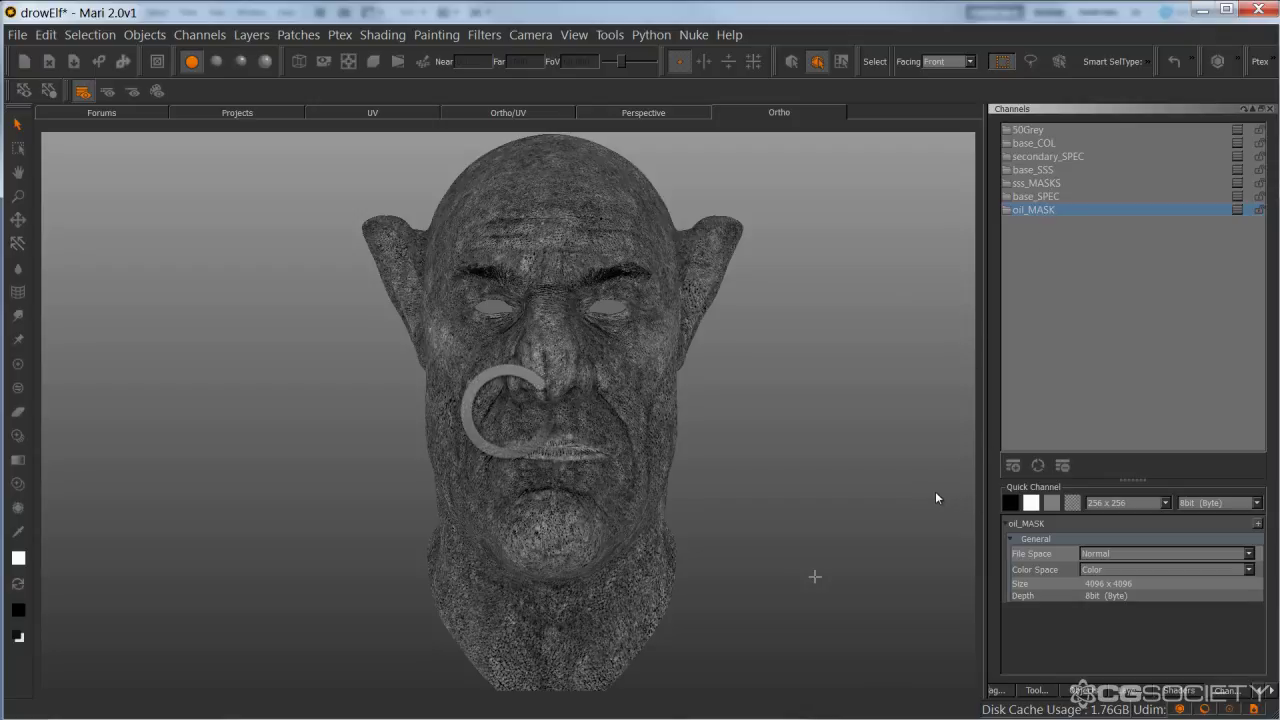
# Examine the black oil_MASK channel on the head under full lighting from several angles, along with the shader's specular settings.
pyautogui.click(236, 61)
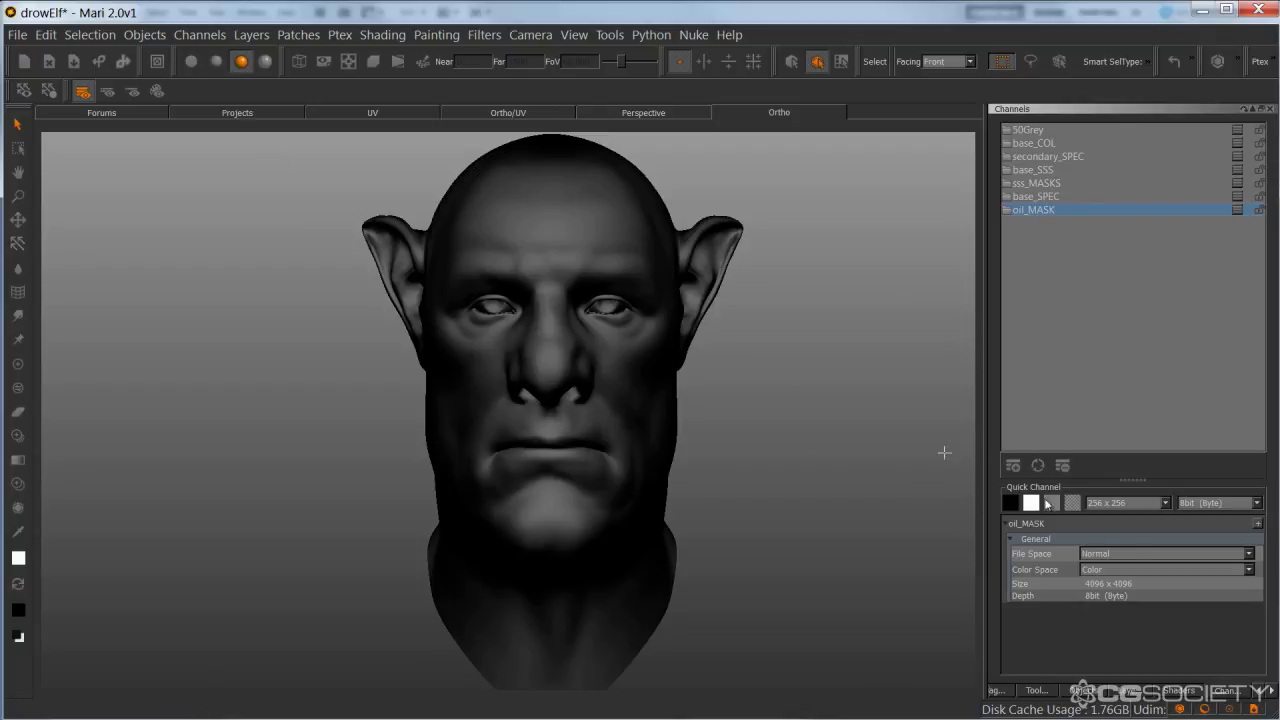
pyautogui.click(1180, 691)
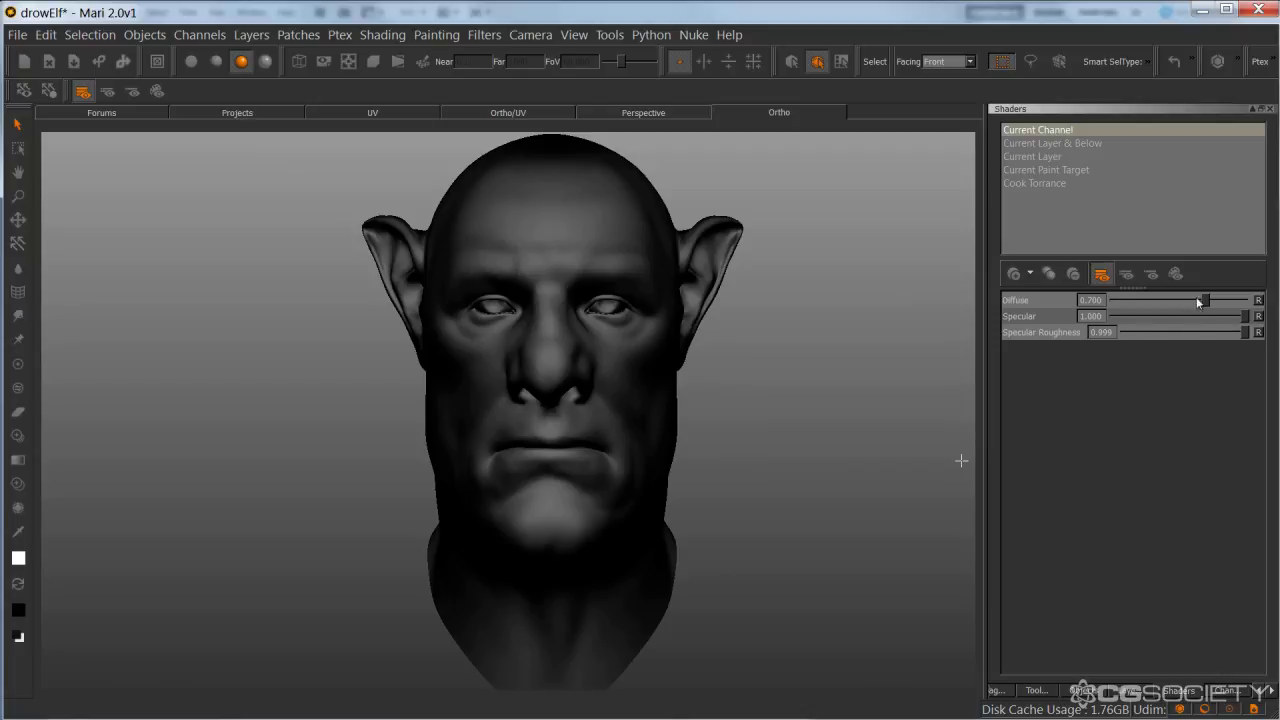
pyautogui.moveTo(1244, 316)
pyautogui.mouseDown()
pyautogui.moveTo(1204, 318)
pyautogui.moveTo(1265, 328)
pyautogui.mouseUp()
pyautogui.moveTo(720, 465); pyautogui.dragTo(573, 456, button='middle')
pyautogui.keyDown('alt'); pyautogui.moveTo(573, 456); pyautogui.dragTo(620, 466); pyautogui.keyUp('alt')
pyautogui.keyDown('alt'); pyautogui.moveTo(640, 470); pyautogui.dragTo(582, 440, button='middle'); pyautogui.keyUp('alt')
pyautogui.keyDown('alt'); pyautogui.moveTo(608, 440); pyautogui.dragTo(575, 446); pyautogui.keyUp('alt')
pyautogui.keyDown('alt'); pyautogui.moveTo(590, 440); pyautogui.dragTo(561, 466, button='middle'); pyautogui.keyUp('alt')
pyautogui.keyDown('alt'); pyautogui.moveTo(561, 466); pyautogui.dragTo(645, 450, button='right'); pyautogui.keyUp('alt')
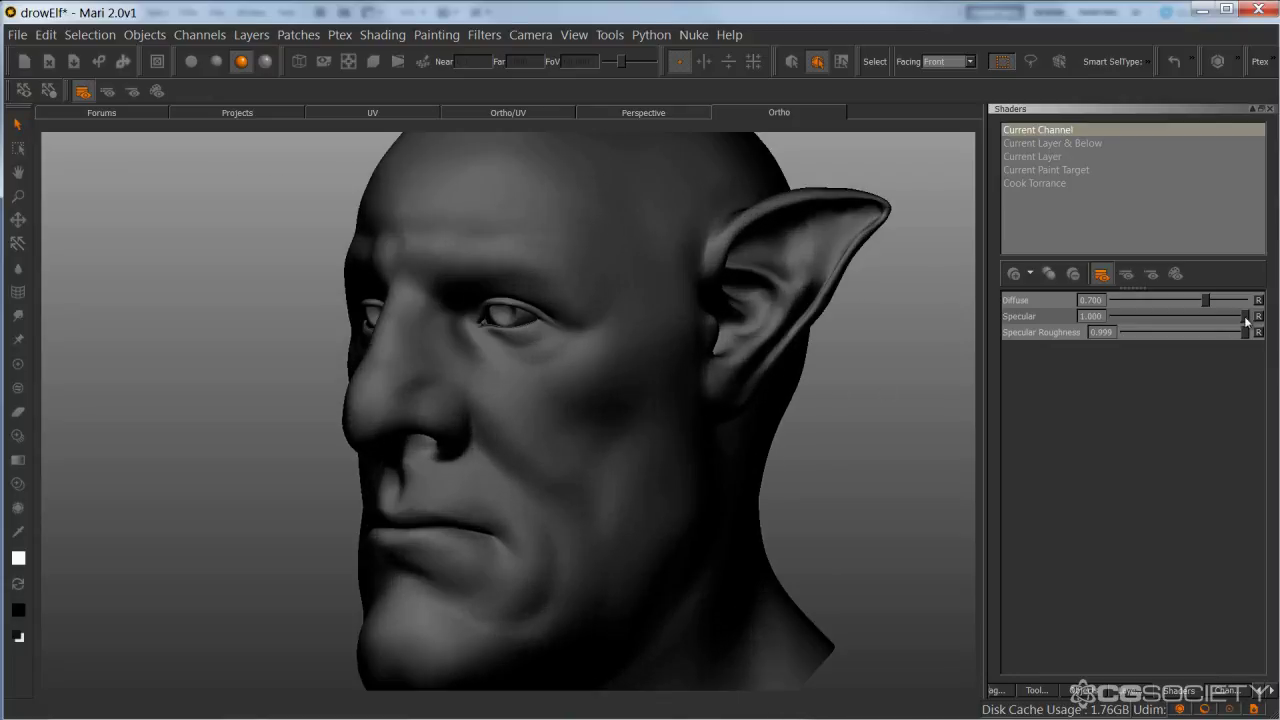
pyautogui.moveTo(1246, 332)
pyautogui.mouseDown()
pyautogui.moveTo(1175, 338)
pyautogui.moveTo(1248, 334)
pyautogui.moveTo(1211, 315)
pyautogui.moveTo(1027, 318)
pyautogui.moveTo(1256, 329)
pyautogui.mouseUp()
pyautogui.keyDown('alt'); pyautogui.moveTo(560, 474); pyautogui.dragTo(570, 440, button='middle'); pyautogui.keyUp('alt')
pyautogui.keyDown('alt'); pyautogui.moveTo(570, 440); pyautogui.dragTo(642, 442); pyautogui.keyUp('alt')
pyautogui.moveTo(642, 442); pyautogui.dragTo(600, 347, button='middle')
# Hide patch 1022 in the UV layout and return to the orthographic view of the whole head.
pyautogui.click(373, 113)
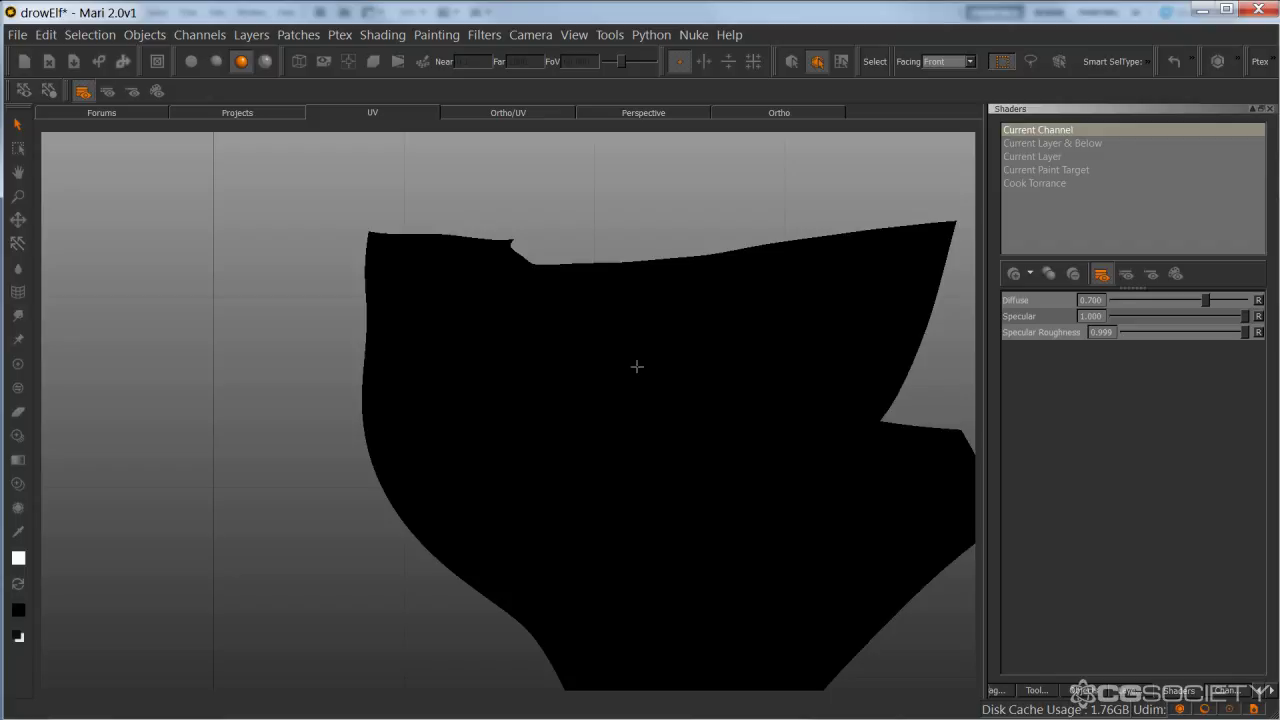
pyautogui.scroll(-10, 486, 349)
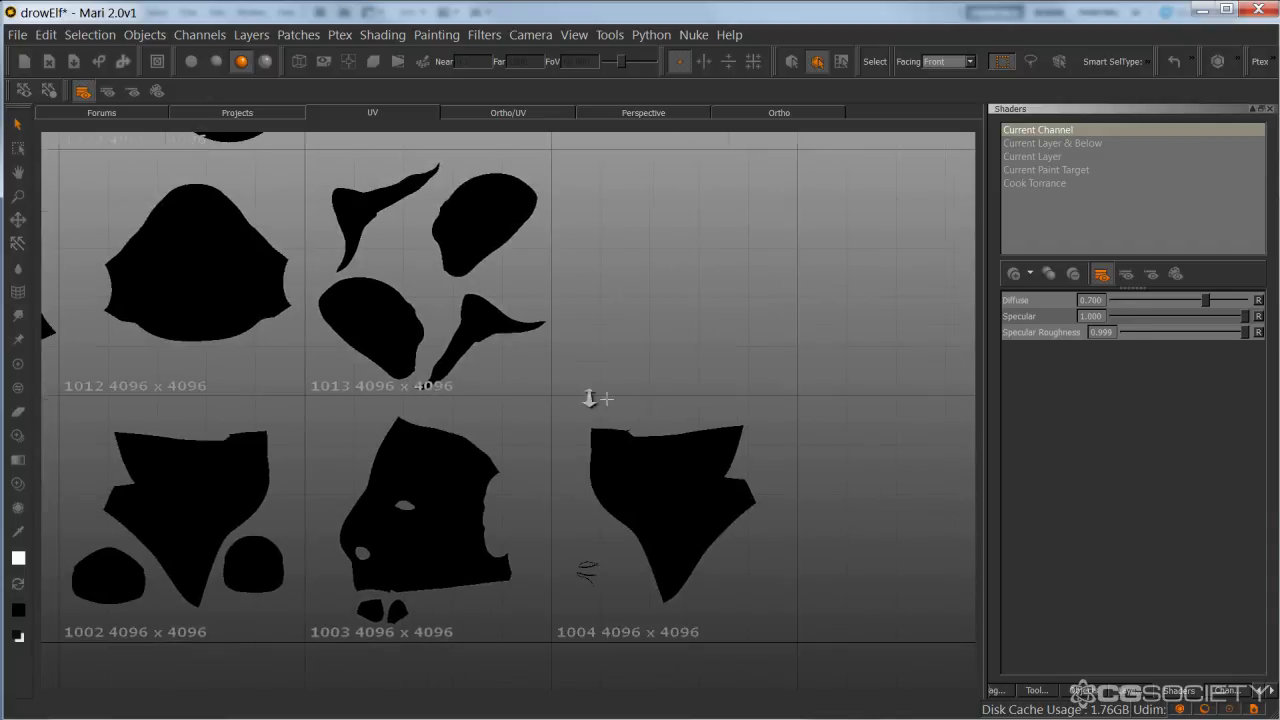
pyautogui.moveTo(522, 300); pyautogui.dragTo(523, 302)
pyautogui.press('h')
pyautogui.click(725, 115)
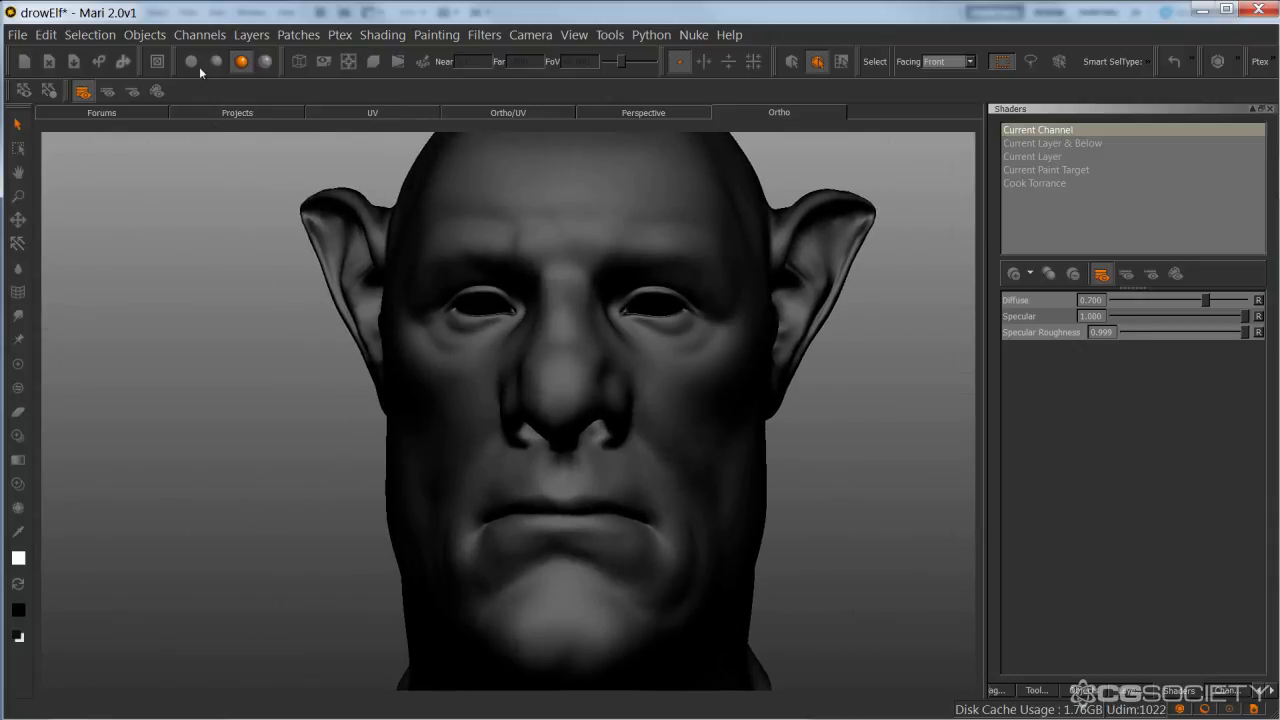
pyautogui.scroll(-3, 526, 333)
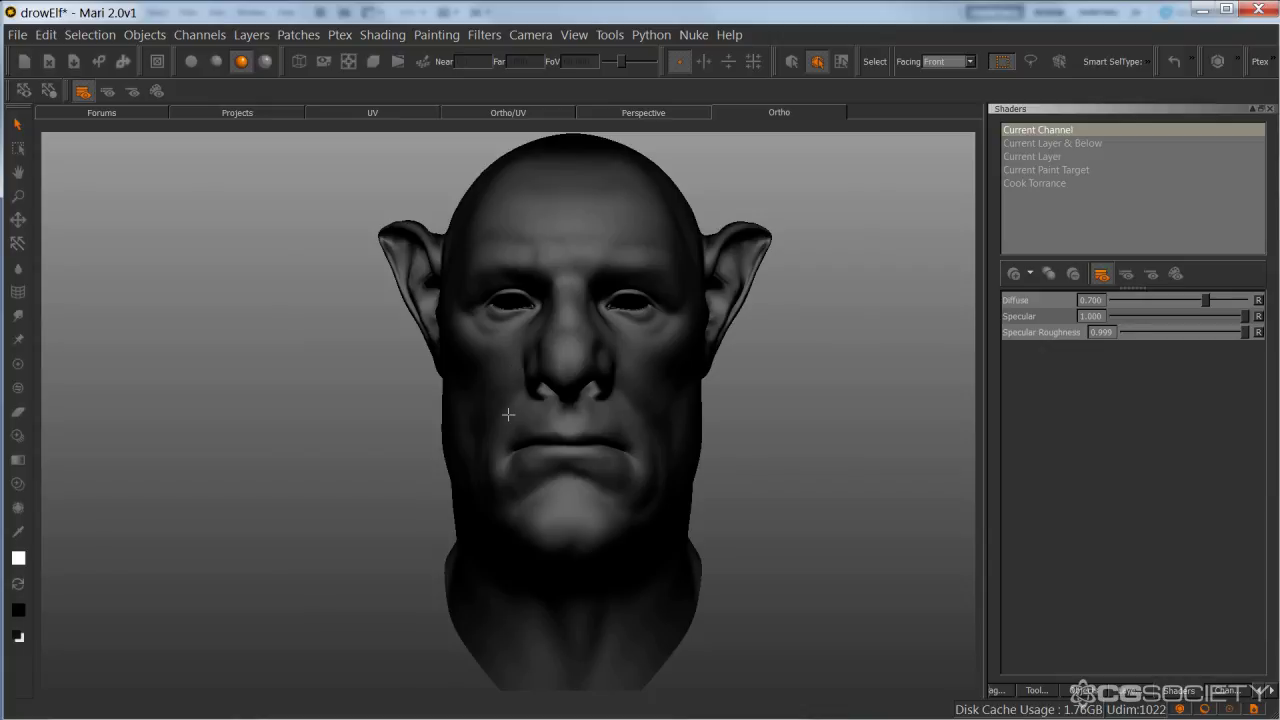
# Display the base_SPEC channel with flat lighting and copy the AO_face layer from the skin group inside epidermalColor.
pyautogui.click(1222, 691)
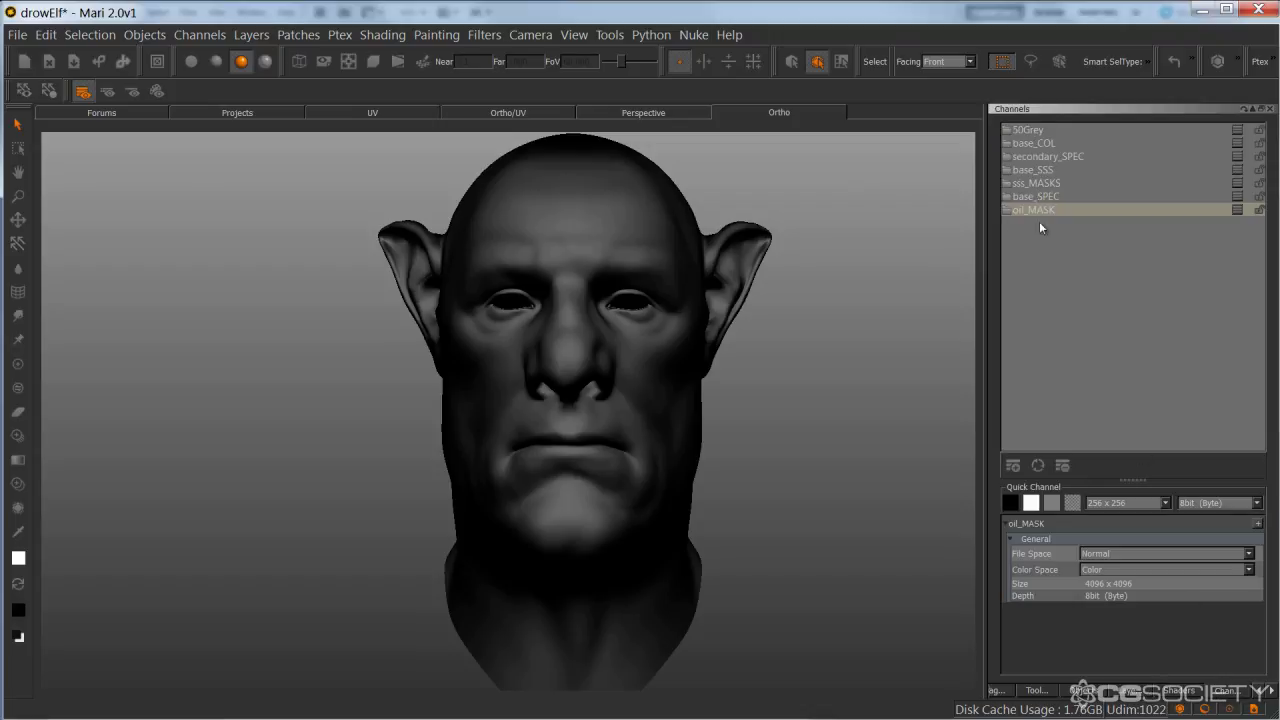
pyautogui.click(1038, 195)
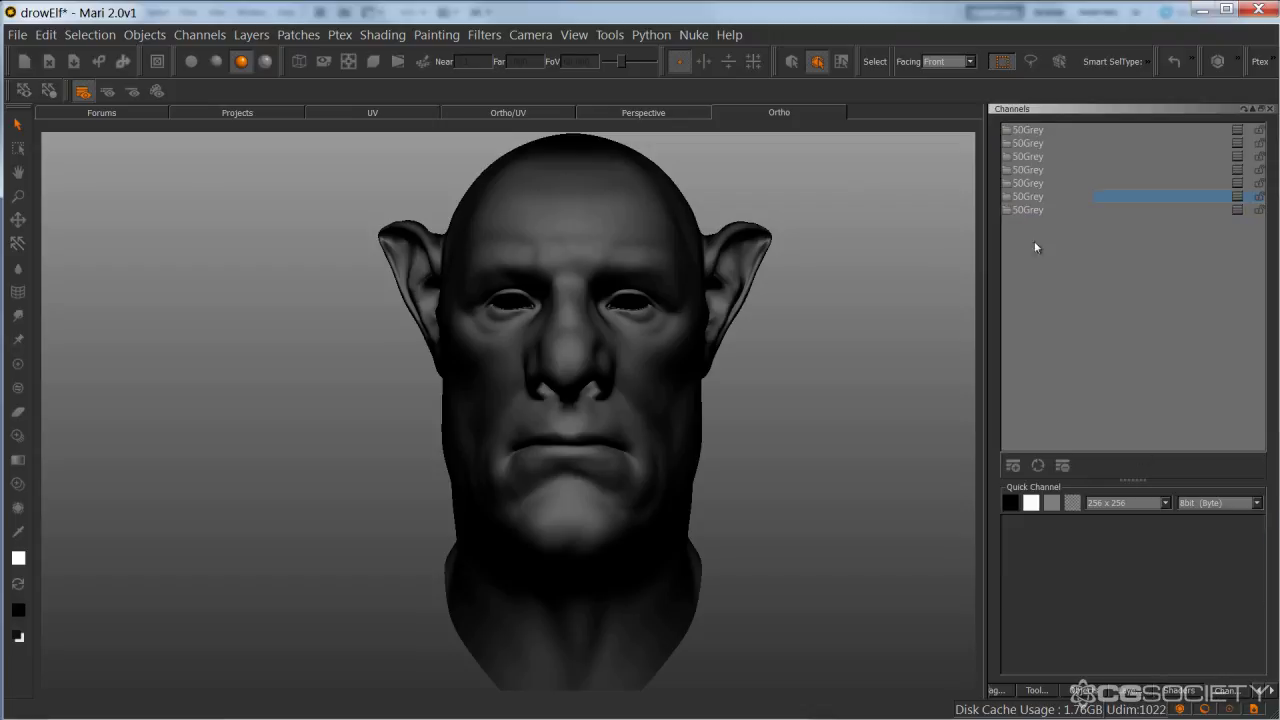
pyautogui.click(1128, 691)
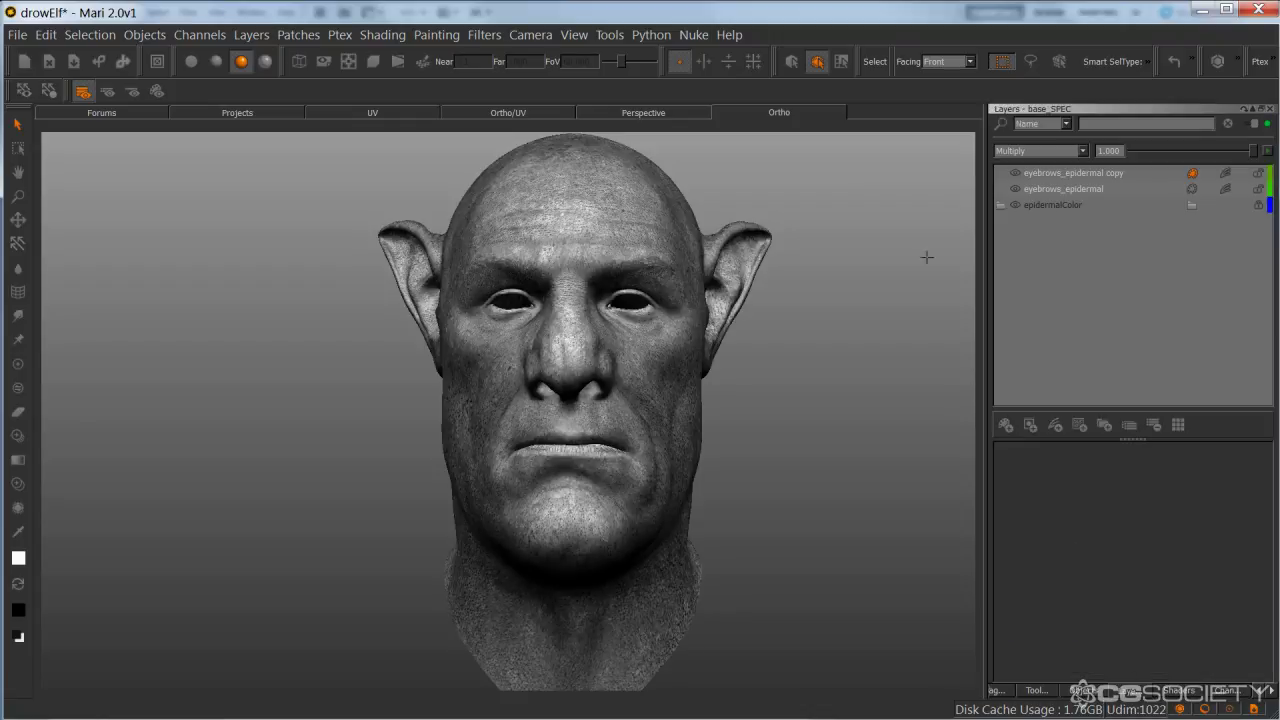
pyautogui.click(191, 61)
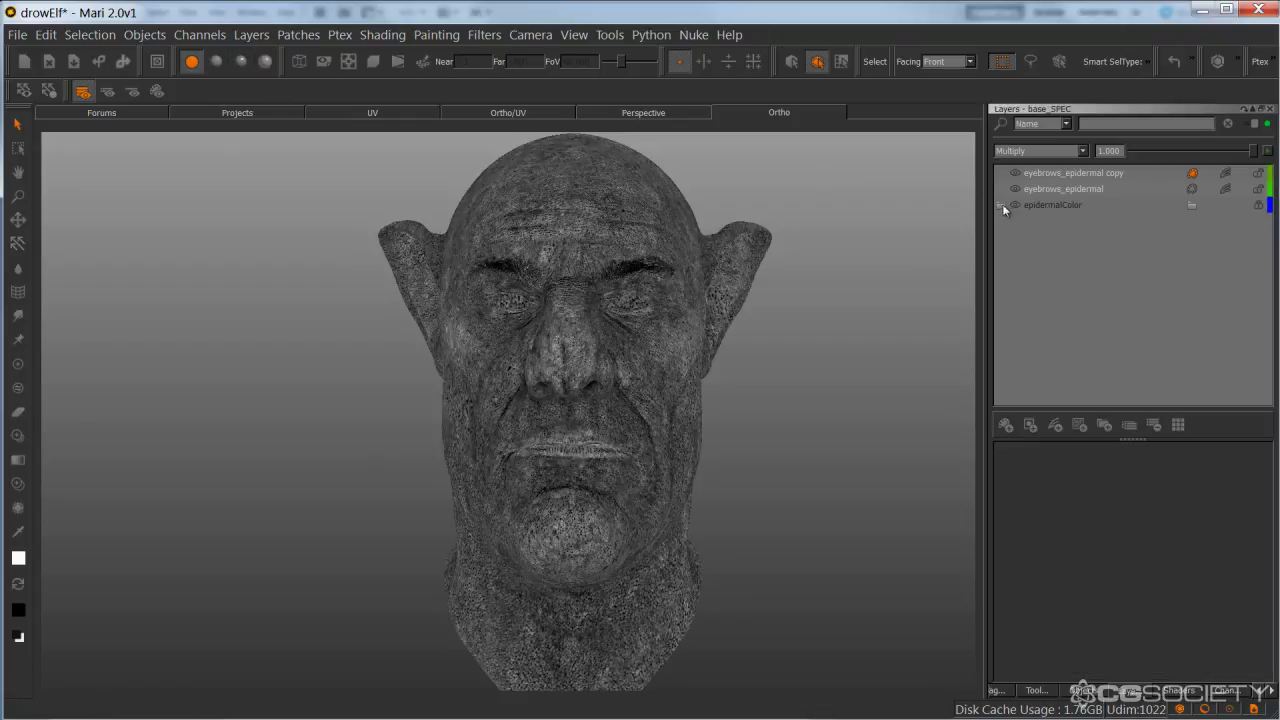
pyautogui.click(1001, 205)
pyautogui.click(1014, 287)
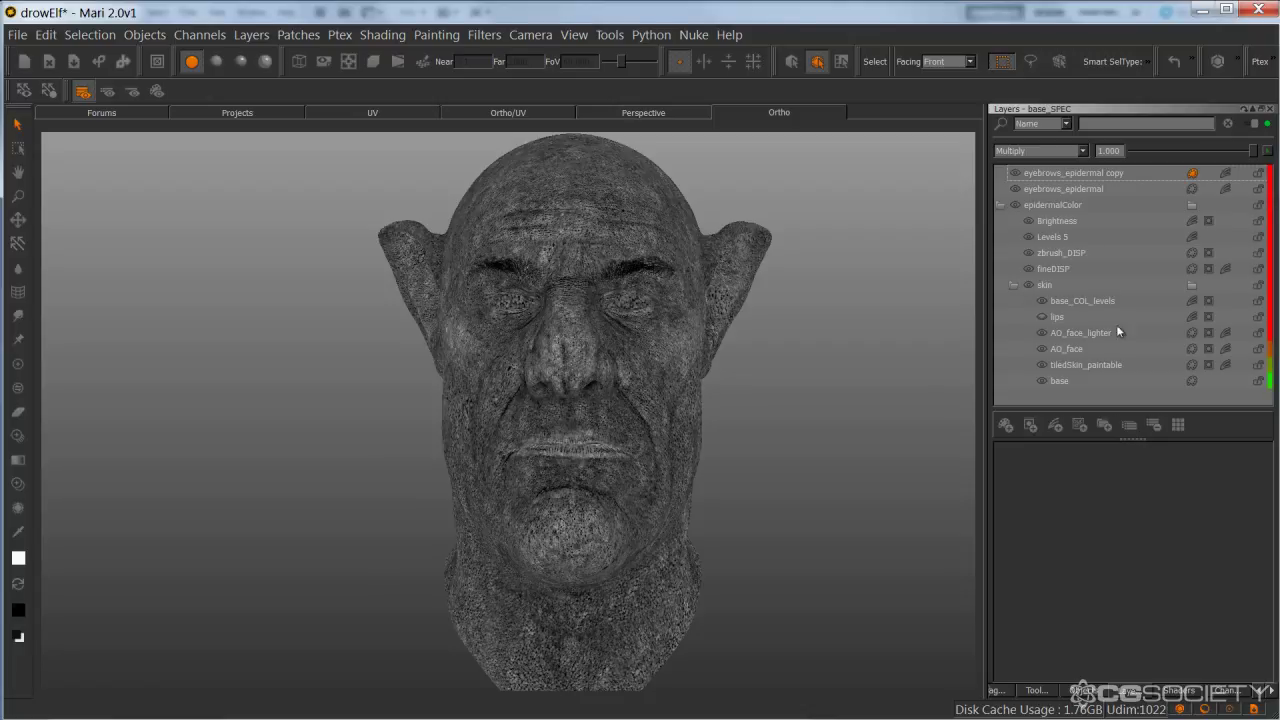
pyautogui.click(1083, 348)
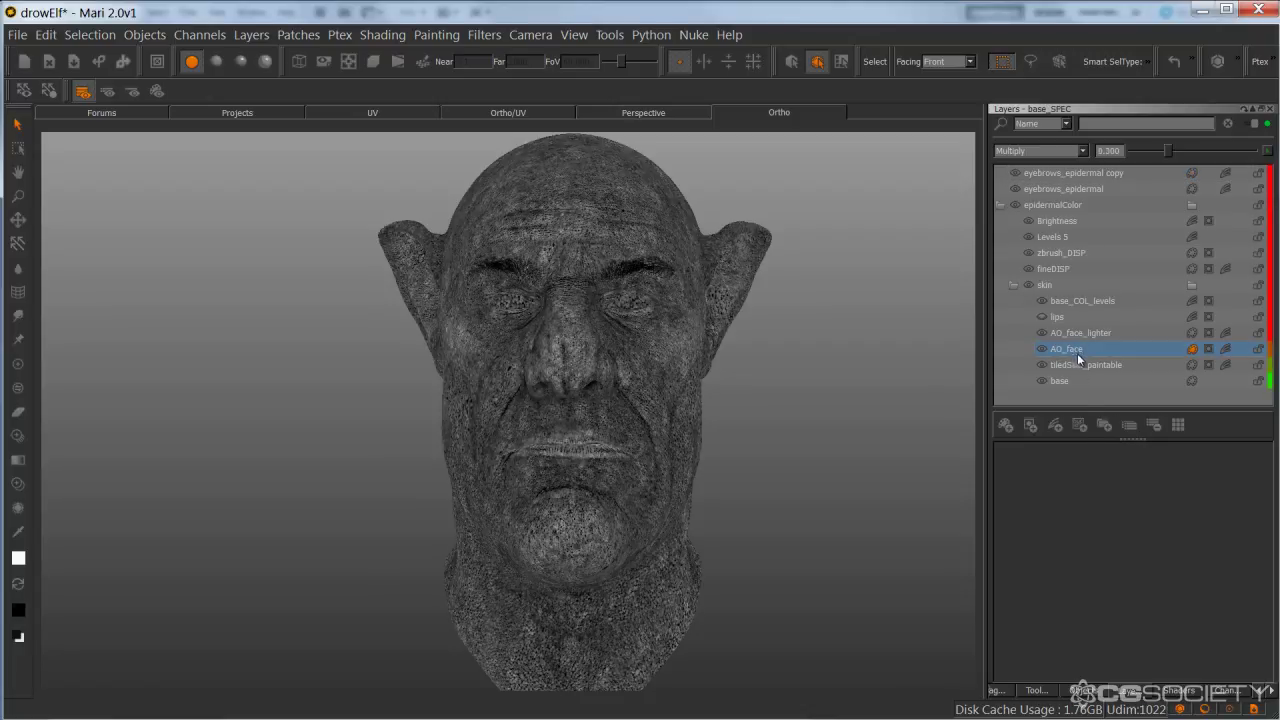
# Paste the copied AO_face layer above the Base layer of the oil_MASK channel.
pyautogui.click(1222, 692)
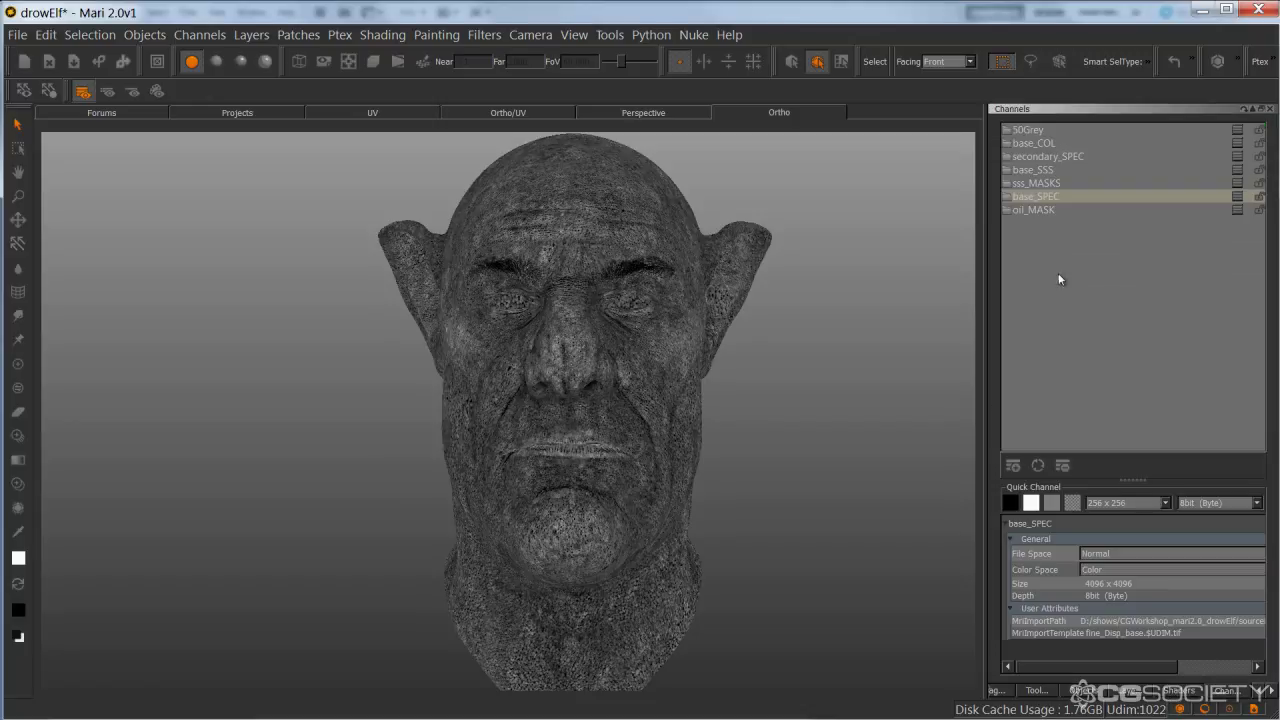
pyautogui.click(1034, 213)
pyautogui.click(1127, 692)
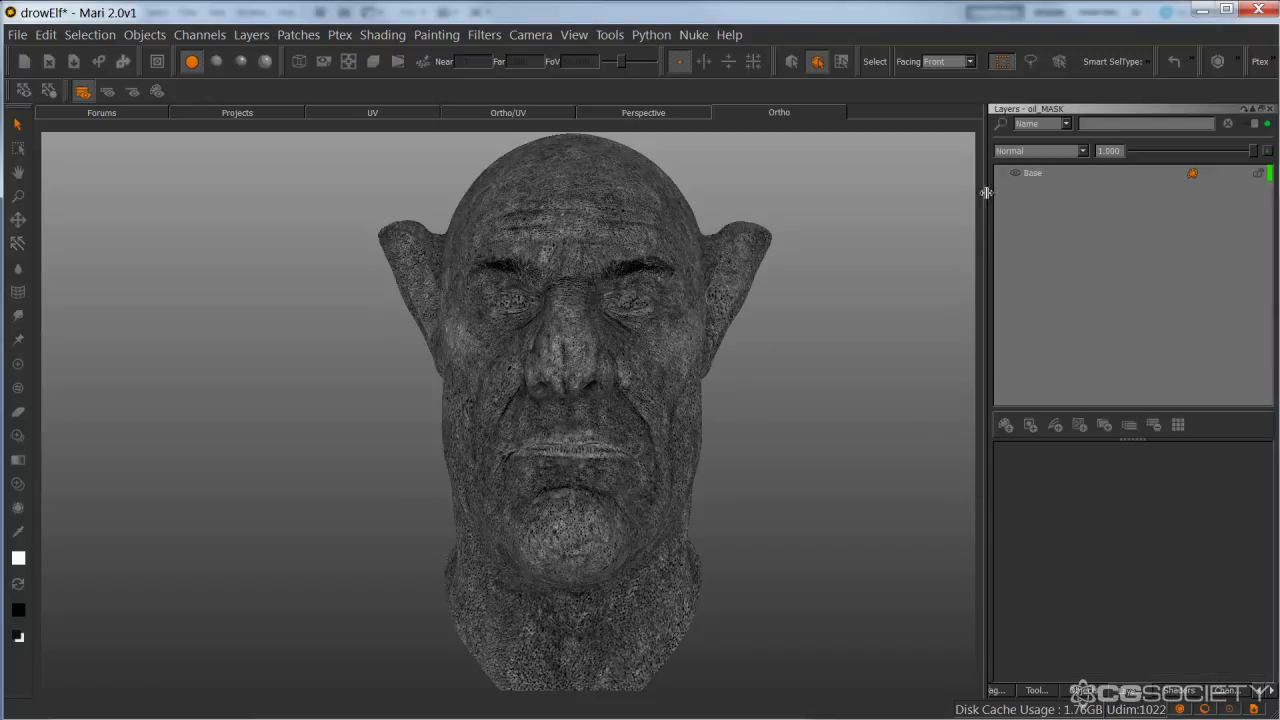
pyautogui.click(1017, 176)
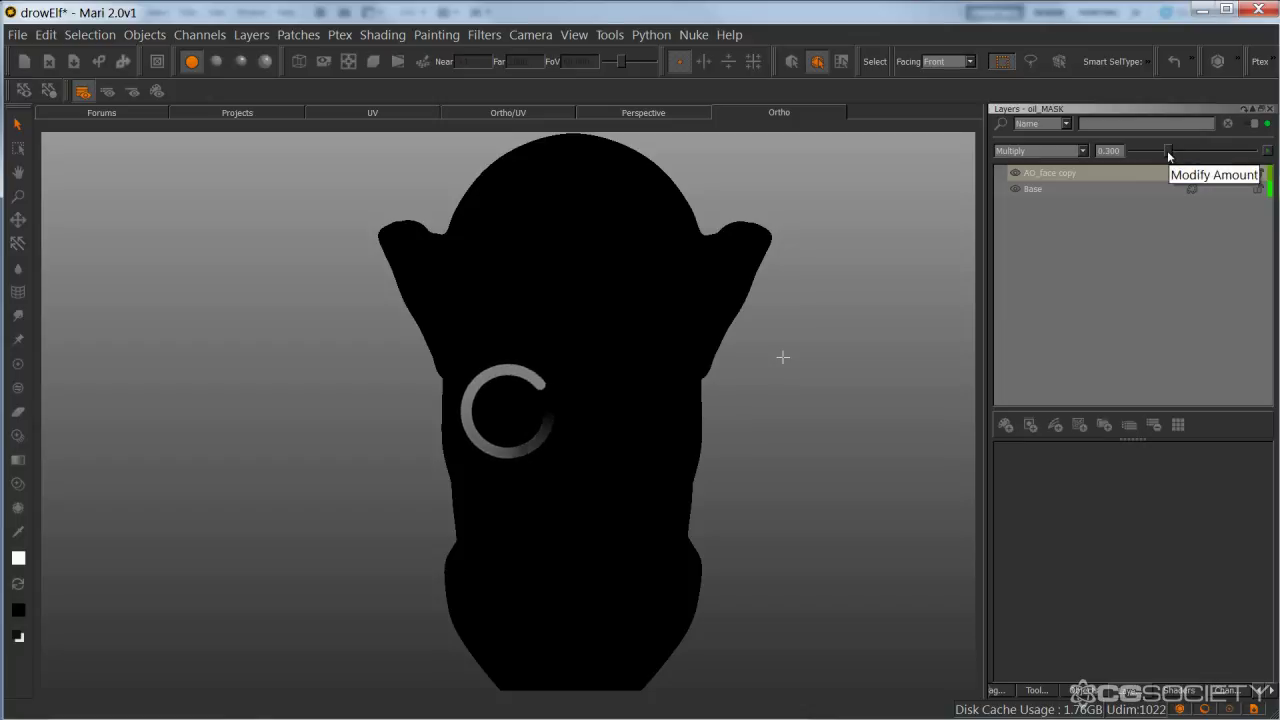
# Set the AO_face copy layer's amount to 1.000 and its blend mode to Normal.
pyautogui.click(1116, 170)
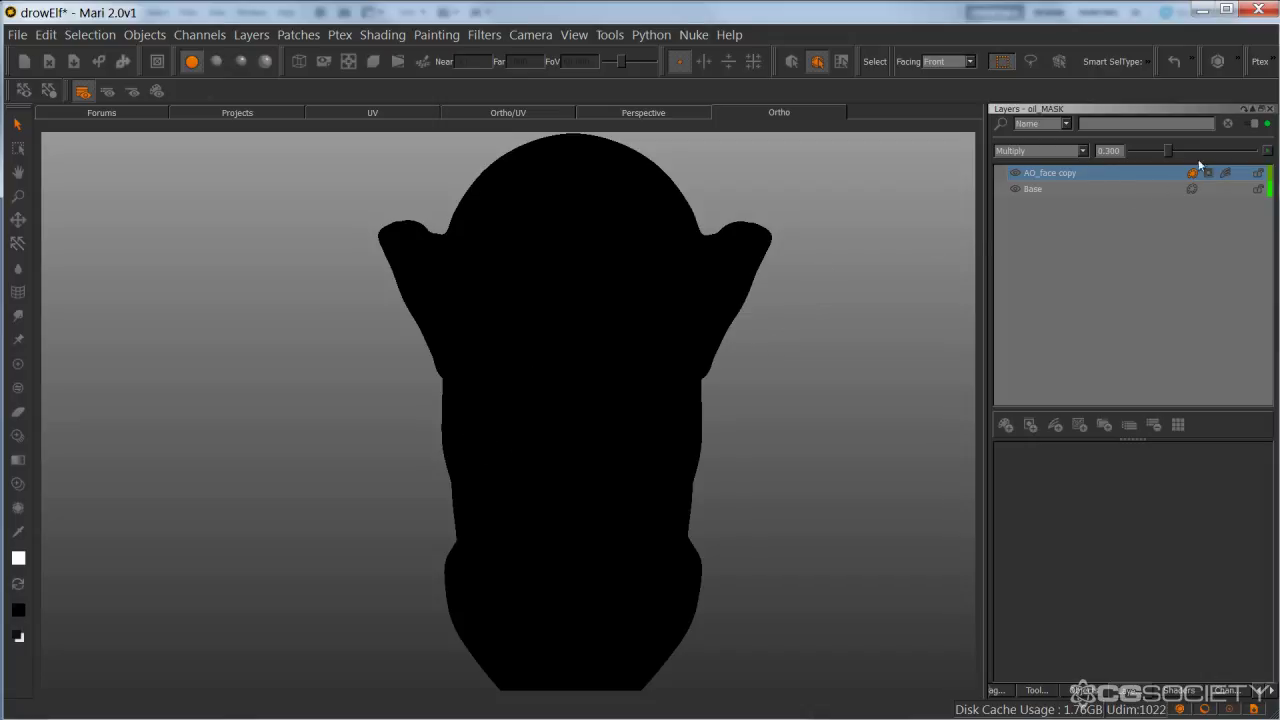
pyautogui.moveTo(1178, 152); pyautogui.dragTo(1199, 156)
pyautogui.click(1075, 152)
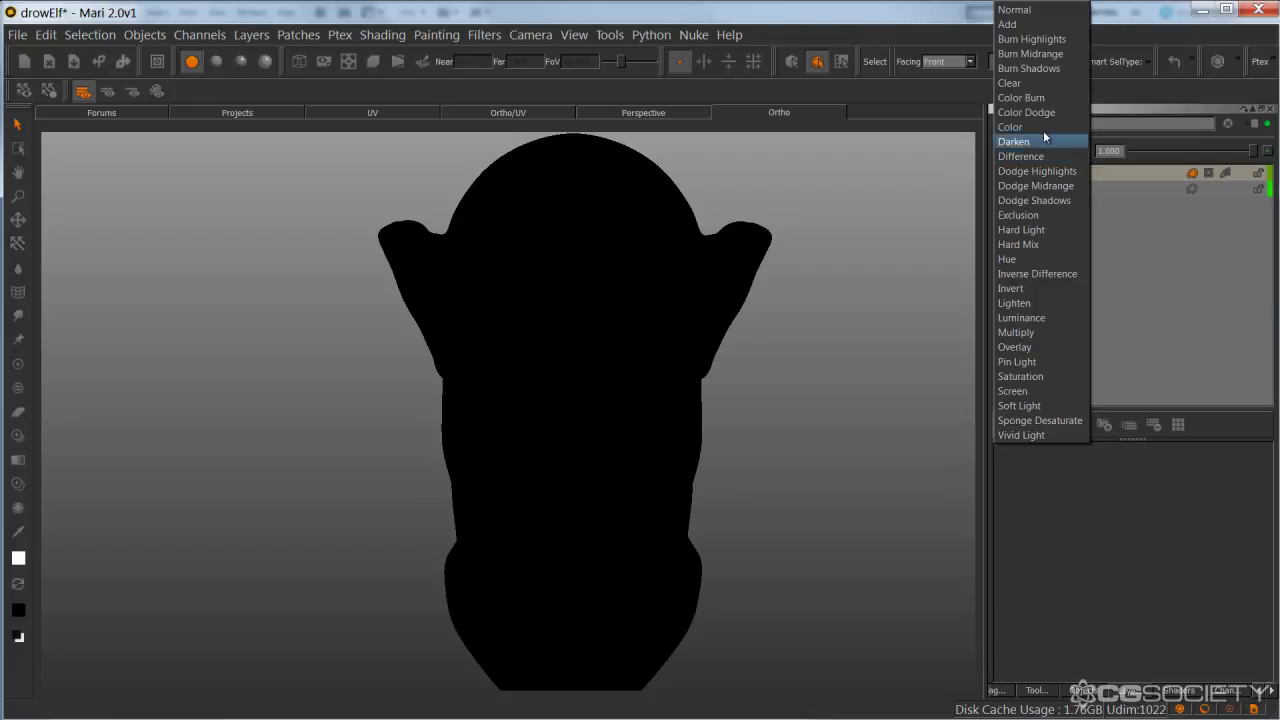
pyautogui.click(1030, 11)
pyautogui.keyDown('alt'); pyautogui.moveTo(748, 364); pyautogui.dragTo(728, 388); pyautogui.keyUp('alt')
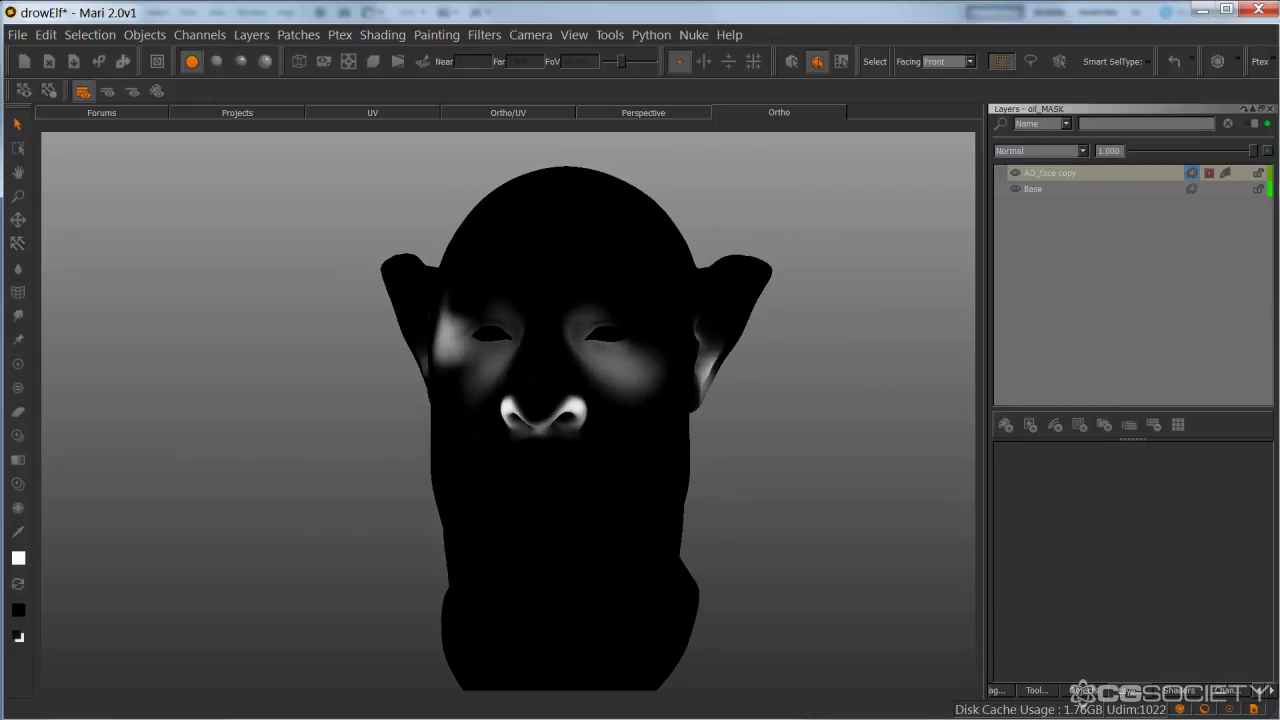
pyautogui.moveTo(824, 415); pyautogui.dragTo(765, 425, button='middle')
# Remove the layer mask from the AO_face copy layer so the ambient occlusion covers the whole head.
pyautogui.rightClick(1213, 177)
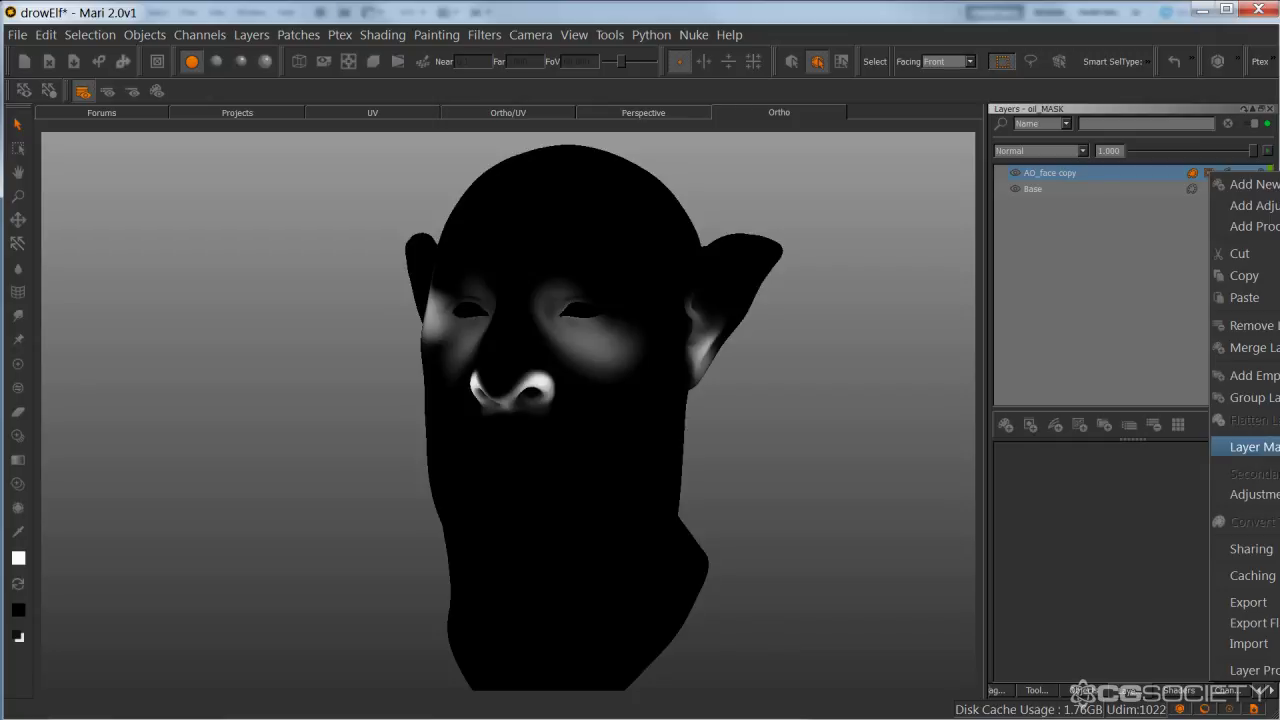
pyautogui.click(1150, 219)
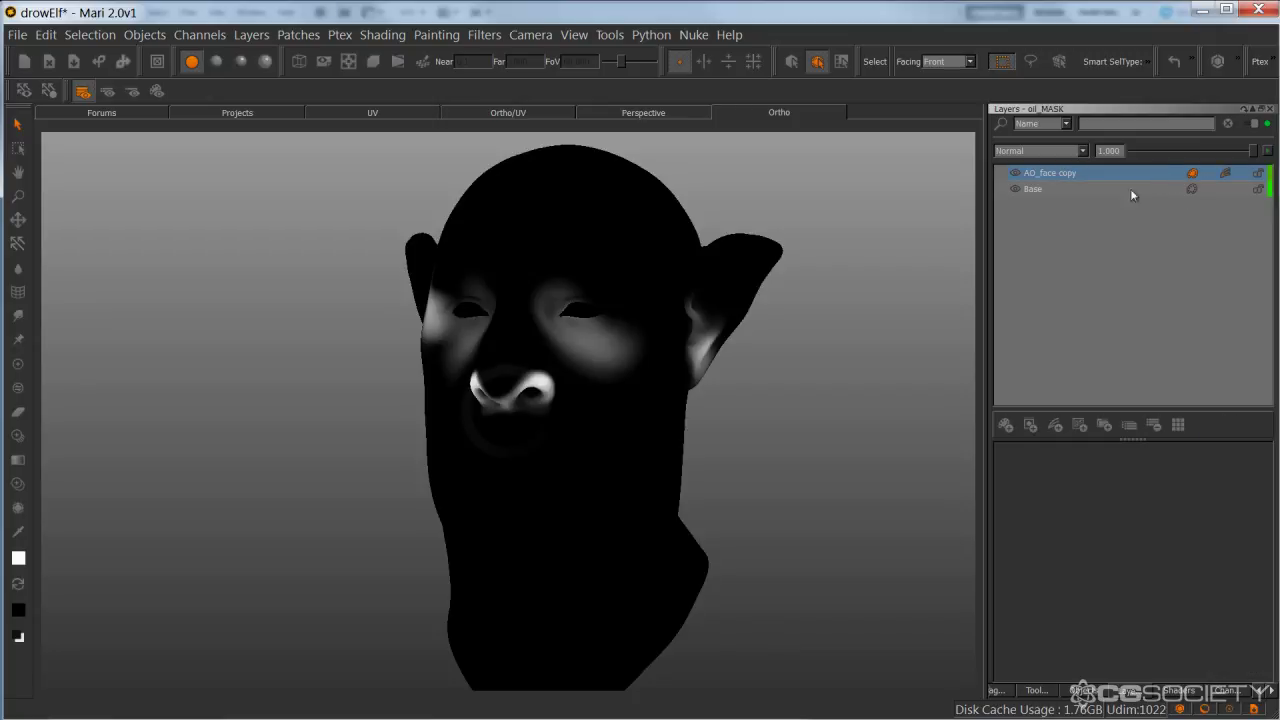
pyautogui.click(1225, 174)
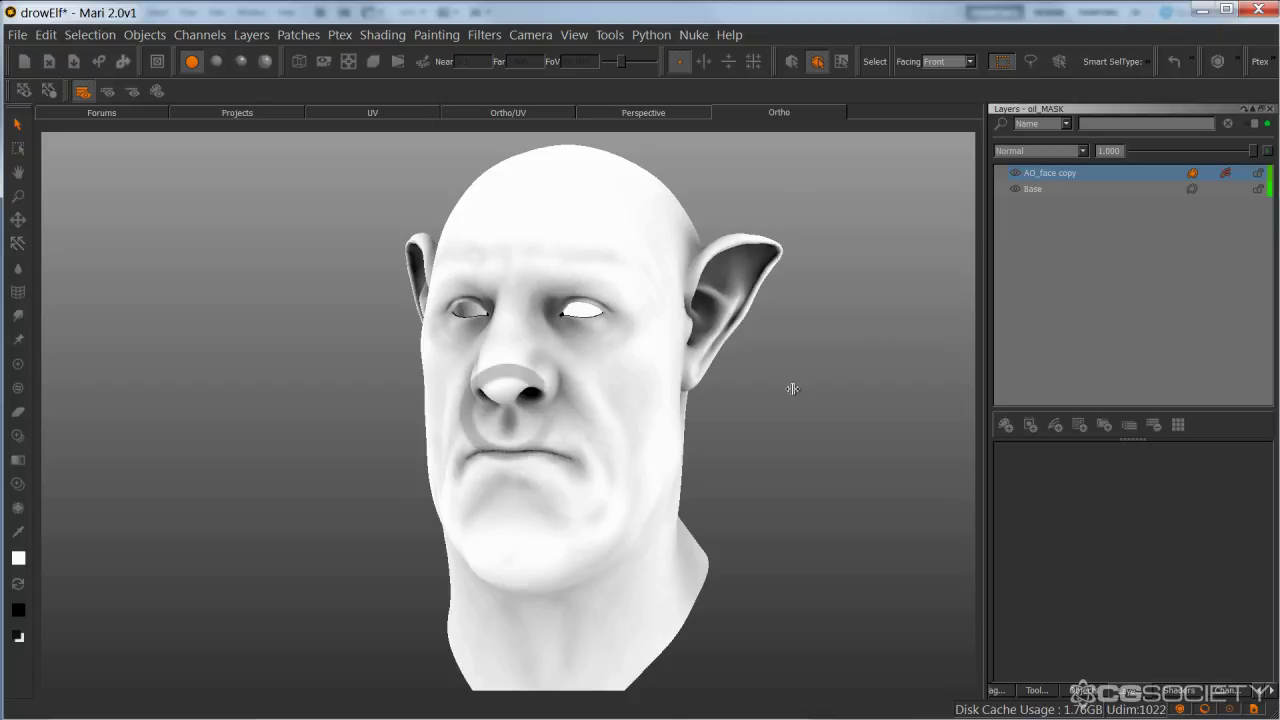
pyautogui.moveTo(787, 397); pyautogui.dragTo(829, 383, button='middle')
# Add an Invert adjustment above Levels 2 in the AO_face copy layer's adjustment stack.
pyautogui.rightClick(1228, 175)
pyautogui.doubleClick(1226, 173)
pyautogui.moveTo(1233, 180); pyautogui.dragTo(706, 233)
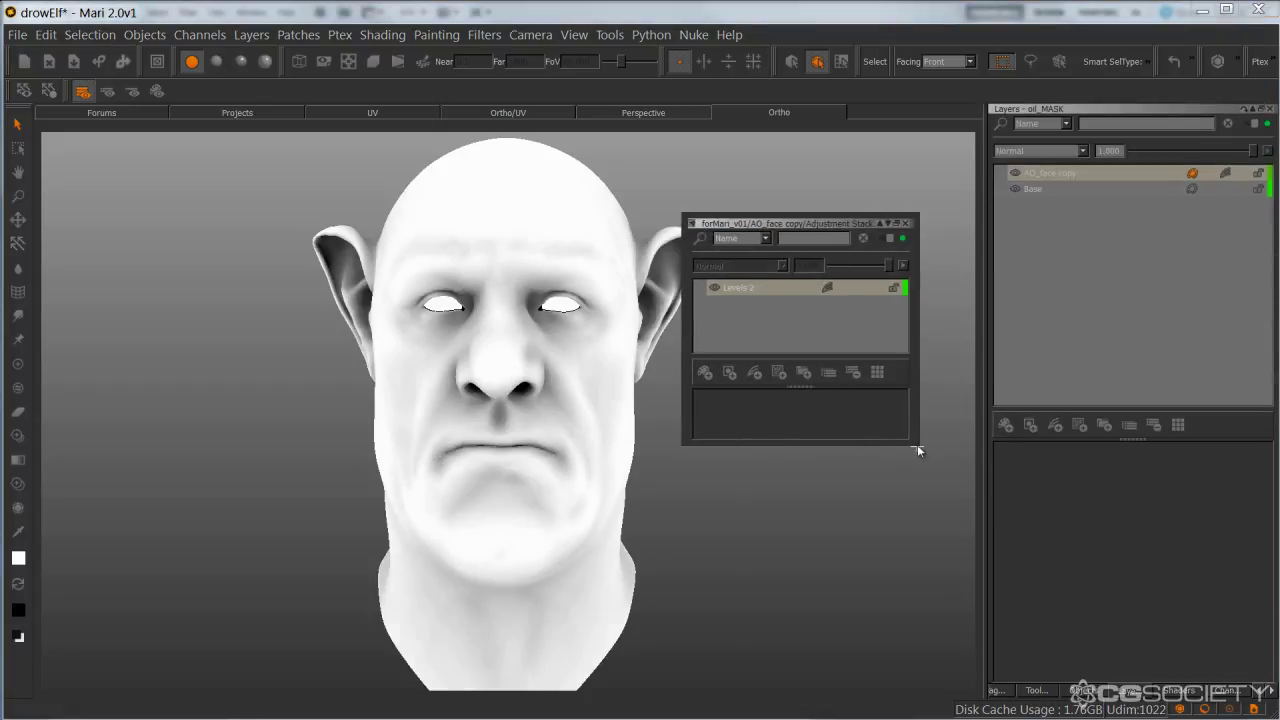
pyautogui.moveTo(916, 446); pyautogui.dragTo(945, 577)
pyautogui.click(734, 289)
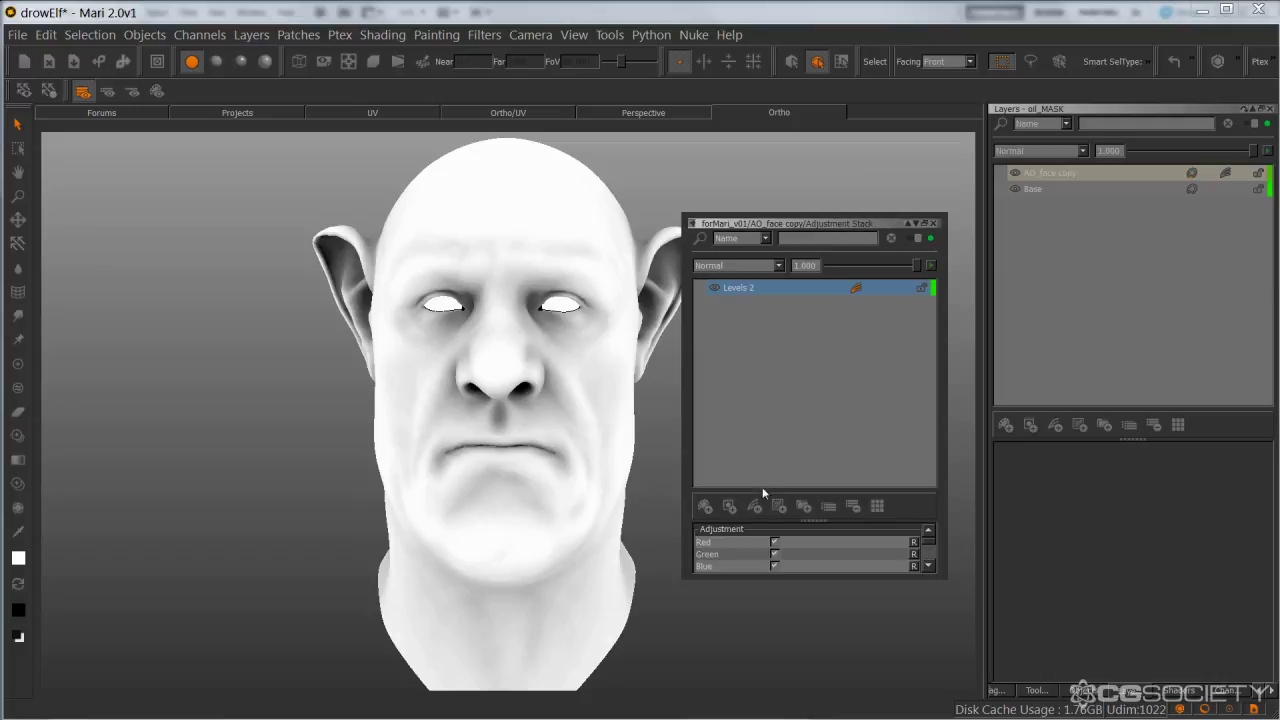
pyautogui.click(755, 508)
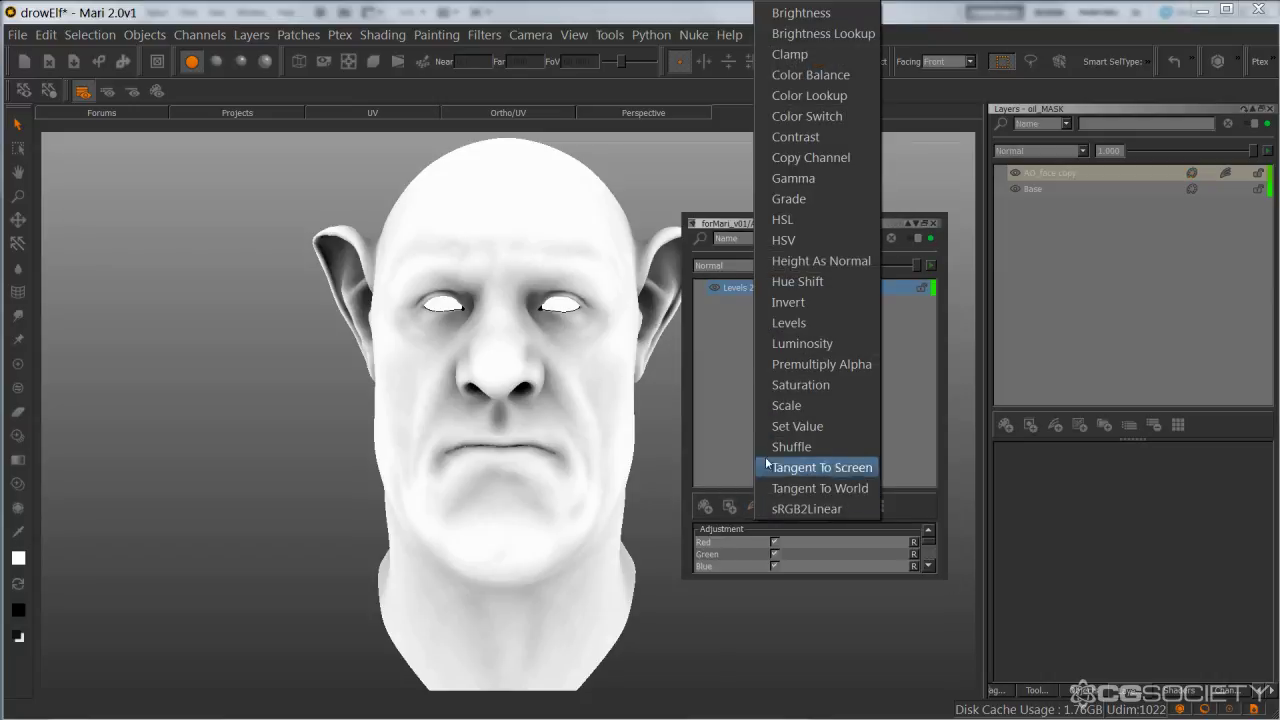
pyautogui.click(786, 307)
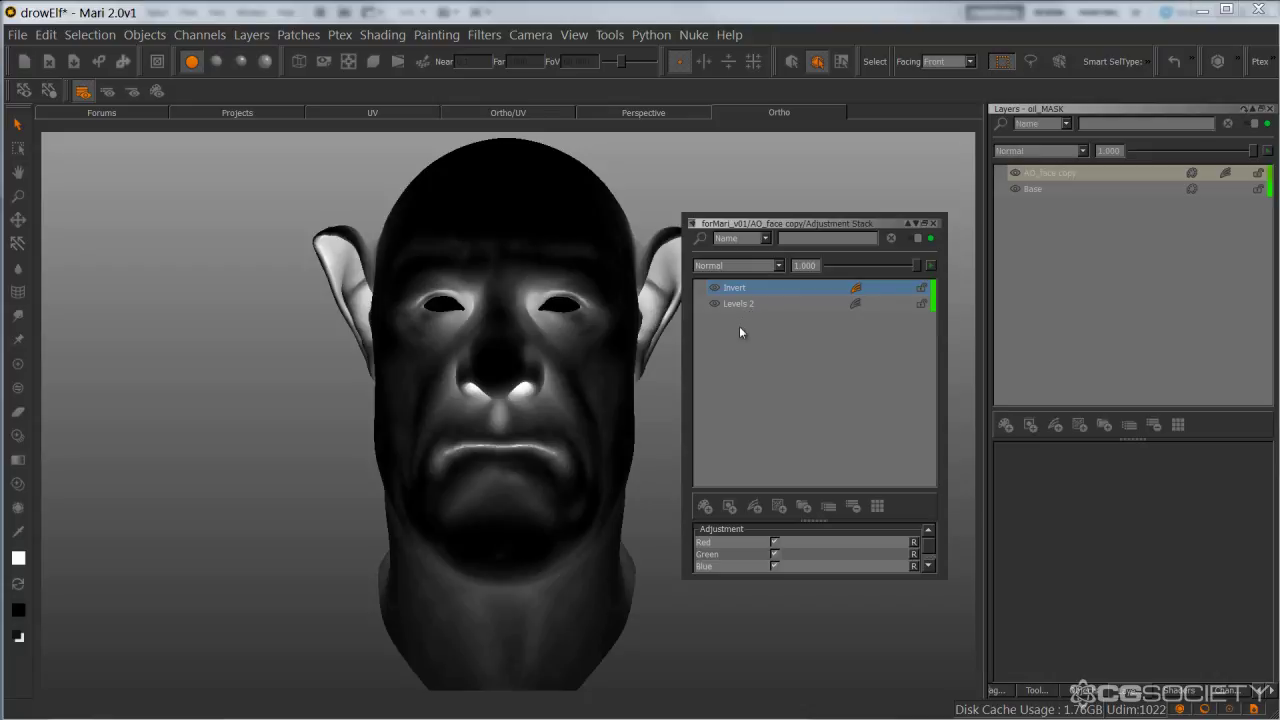
# Delete the Levels 2 adjustment from the AO_face copy layer's stack, then close the stack and view the head from the side.
pyautogui.keyDown('ctrl'); pyautogui.click(737, 305); pyautogui.keyUp('ctrl')
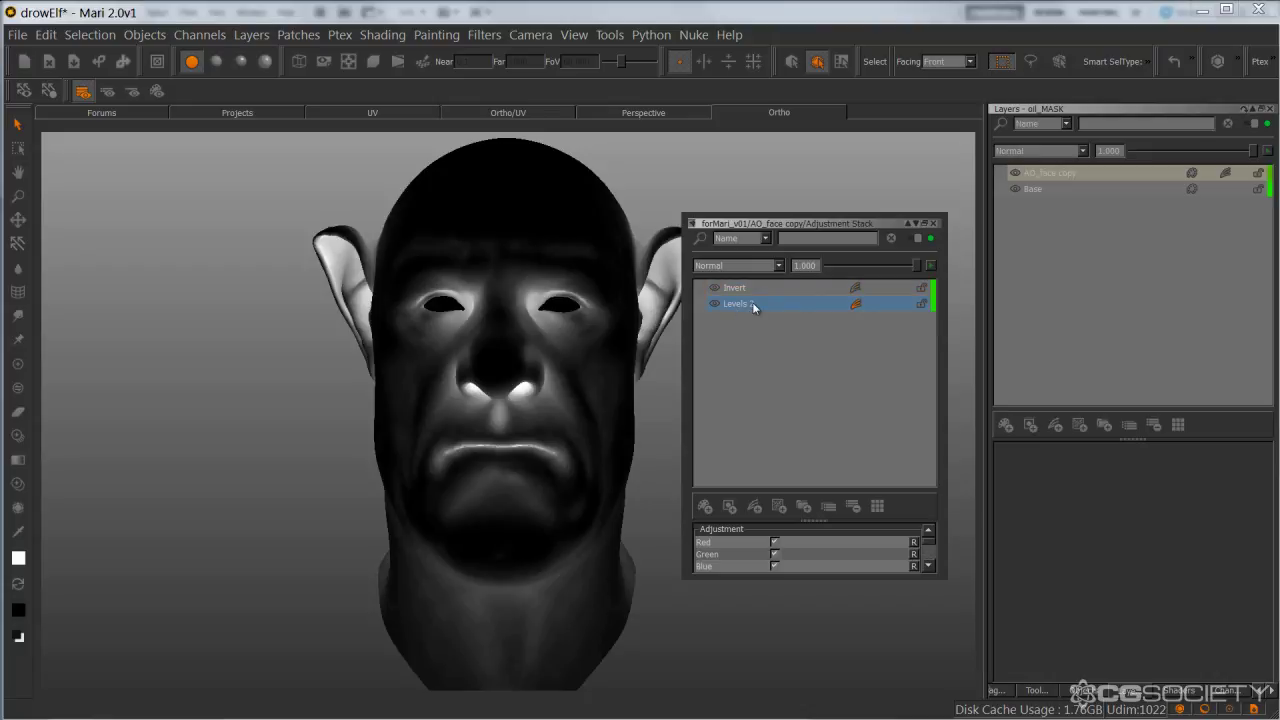
pyautogui.press('Delete')
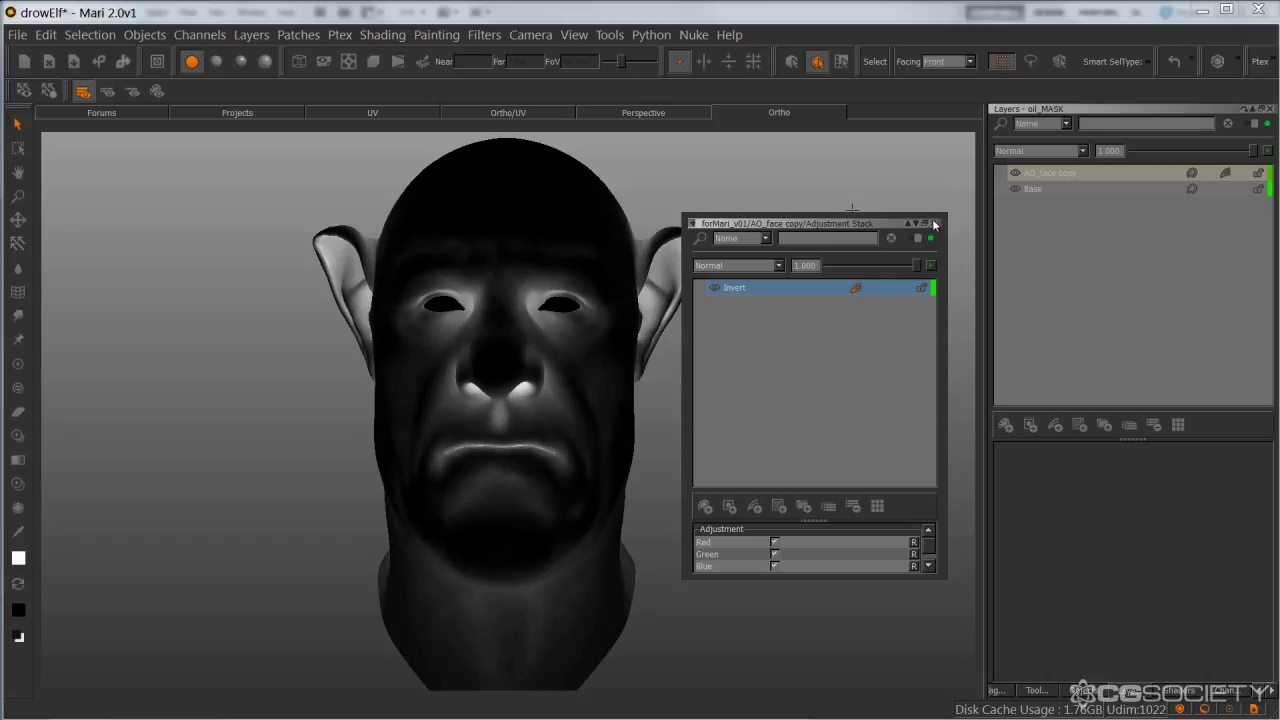
pyautogui.click(935, 225)
pyautogui.moveTo(626, 329); pyautogui.dragTo(780, 347, button='middle')
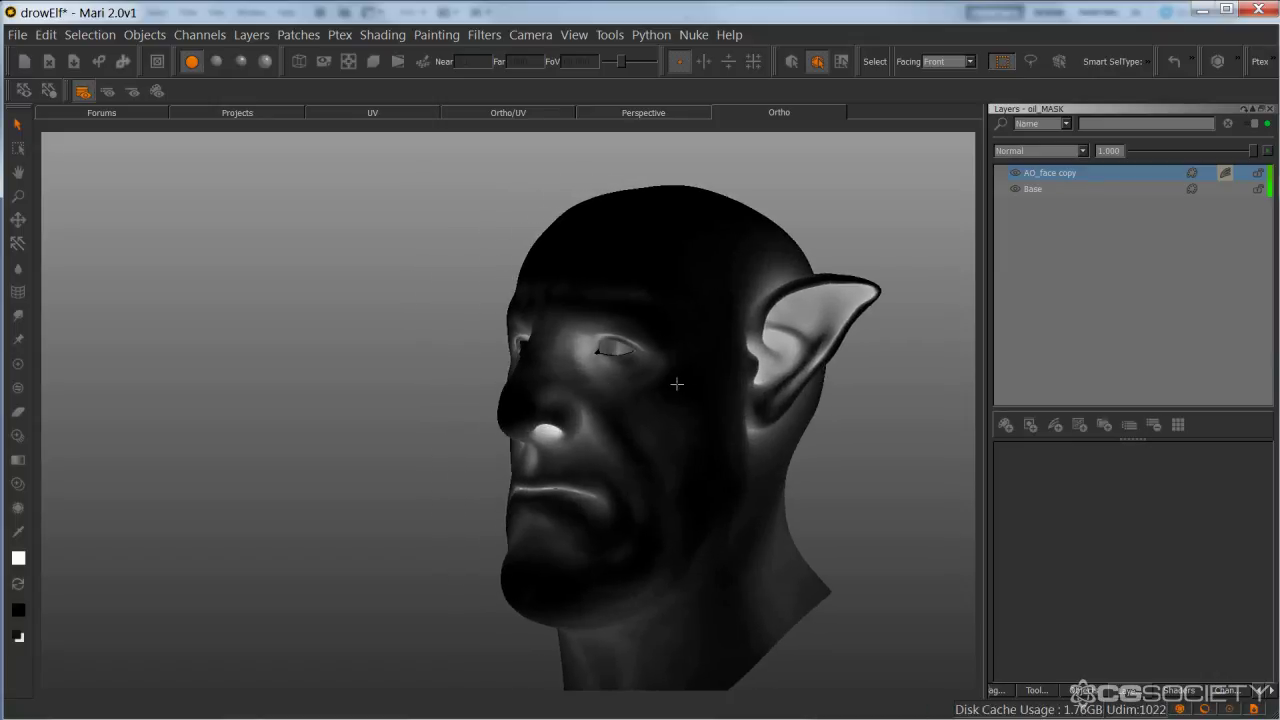
# Add a Levels adjustment above Invert in the AO_face copy layer's adjustment stack.
pyautogui.moveTo(649, 388); pyautogui.dragTo(677, 386, button='middle')
pyautogui.moveTo(589, 423); pyautogui.dragTo(526, 420, button='middle')
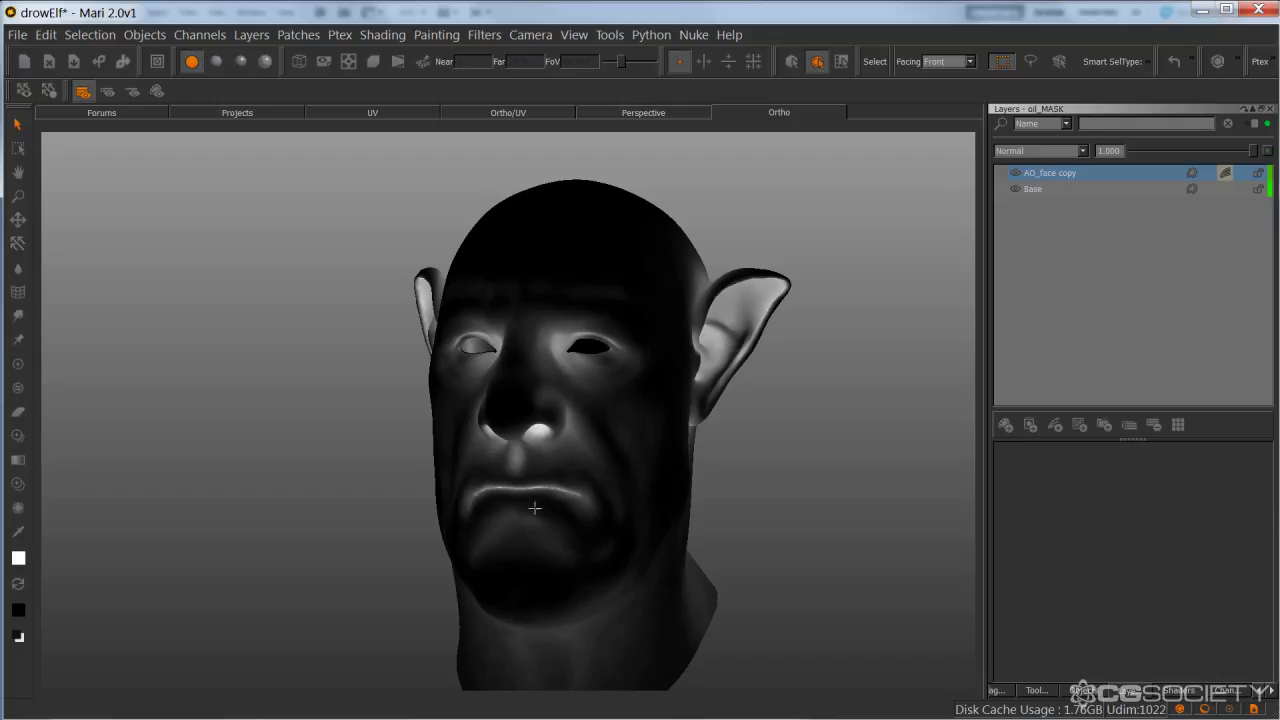
pyautogui.keyDown('alt'); pyautogui.moveTo(549, 528); pyautogui.dragTo(530, 441); pyautogui.keyUp('alt')
pyautogui.keyDown('alt'); pyautogui.moveTo(631, 468); pyautogui.dragTo(473, 529); pyautogui.keyUp('alt')
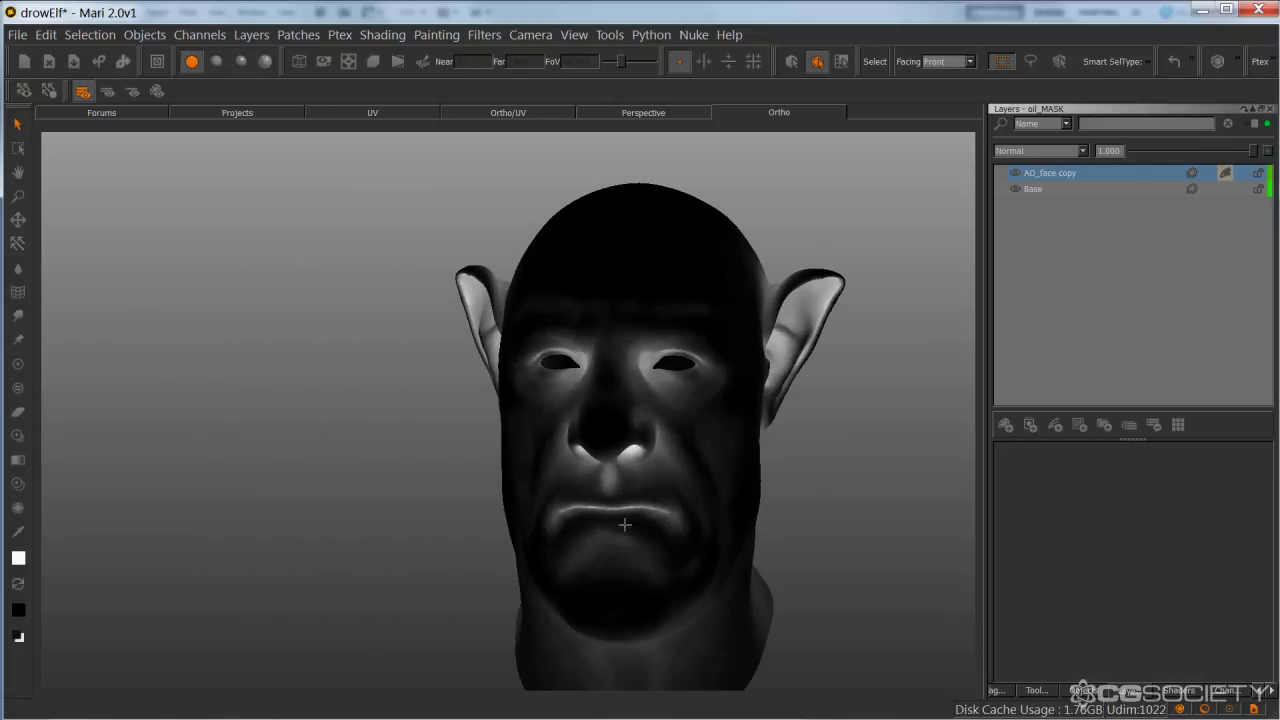
pyautogui.keyDown('alt'); pyautogui.moveTo(632, 516); pyautogui.dragTo(547, 479, button='middle'); pyautogui.keyUp('alt')
pyautogui.keyDown('alt'); pyautogui.moveTo(547, 479); pyautogui.dragTo(620, 466); pyautogui.keyUp('alt')
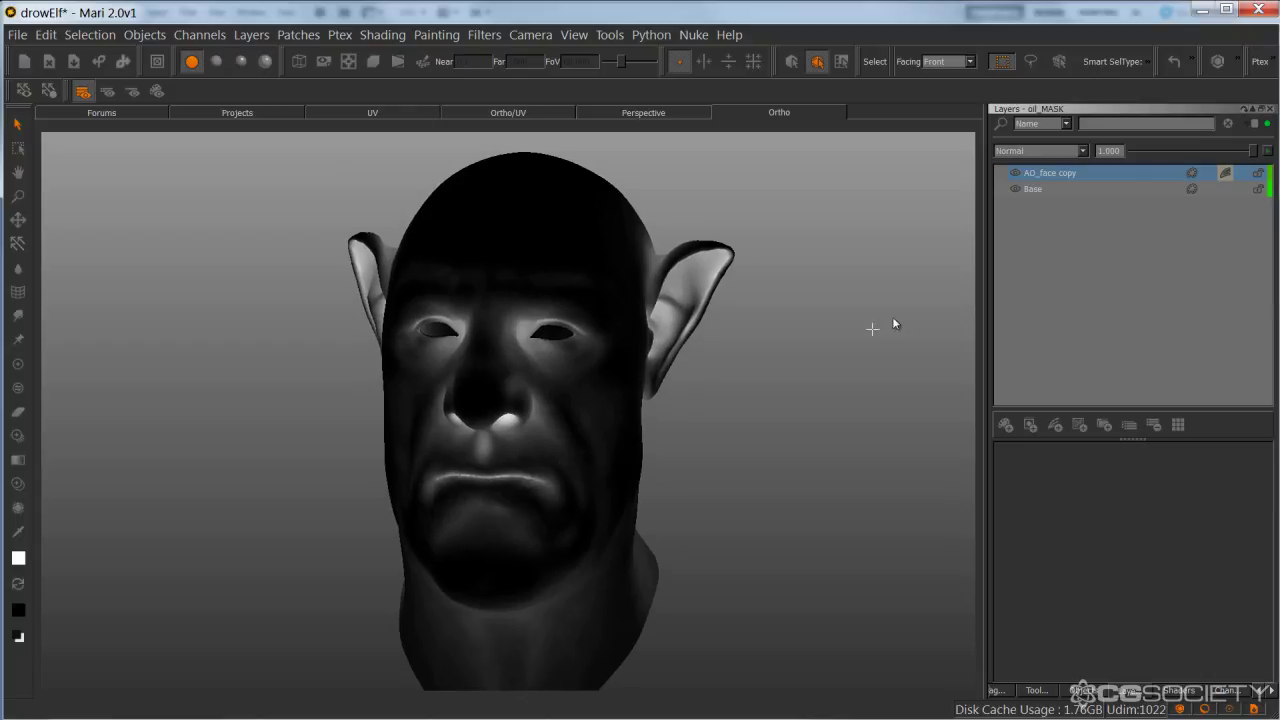
pyautogui.click(1226, 173)
pyautogui.moveTo(1255, 183); pyautogui.dragTo(735, 240)
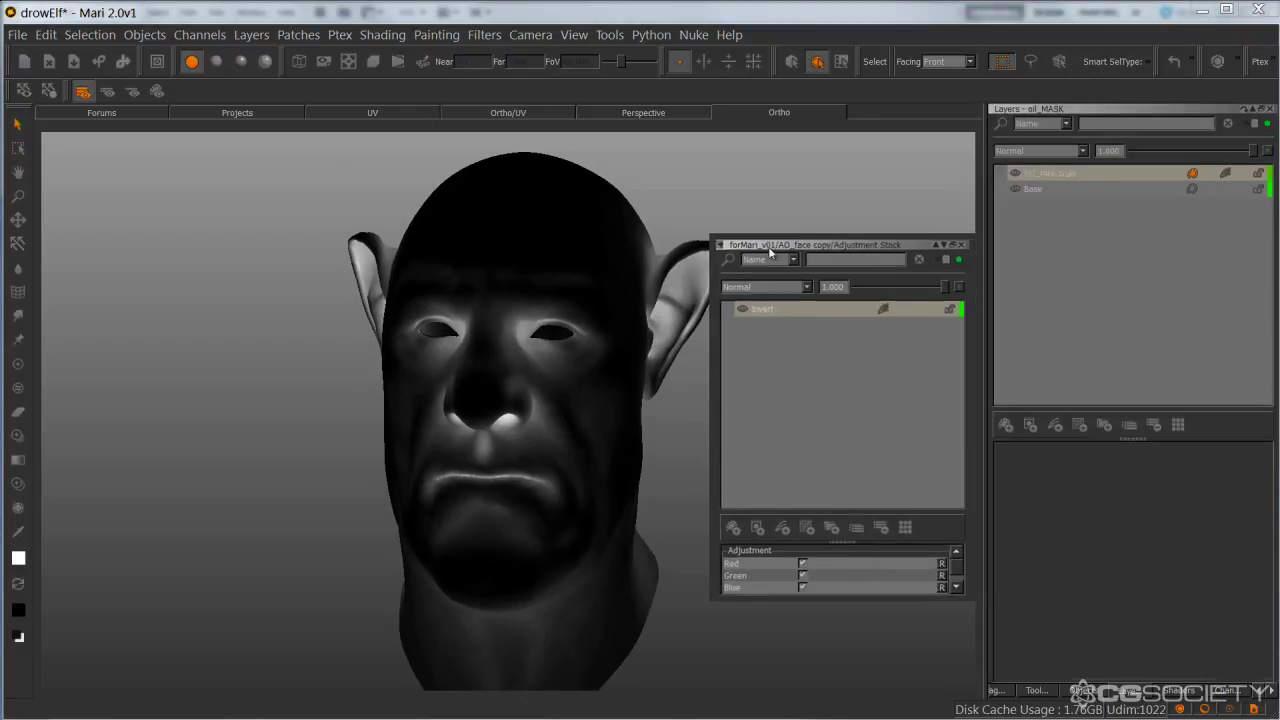
pyautogui.click(793, 304)
pyautogui.click(805, 528)
pyautogui.click(820, 349)
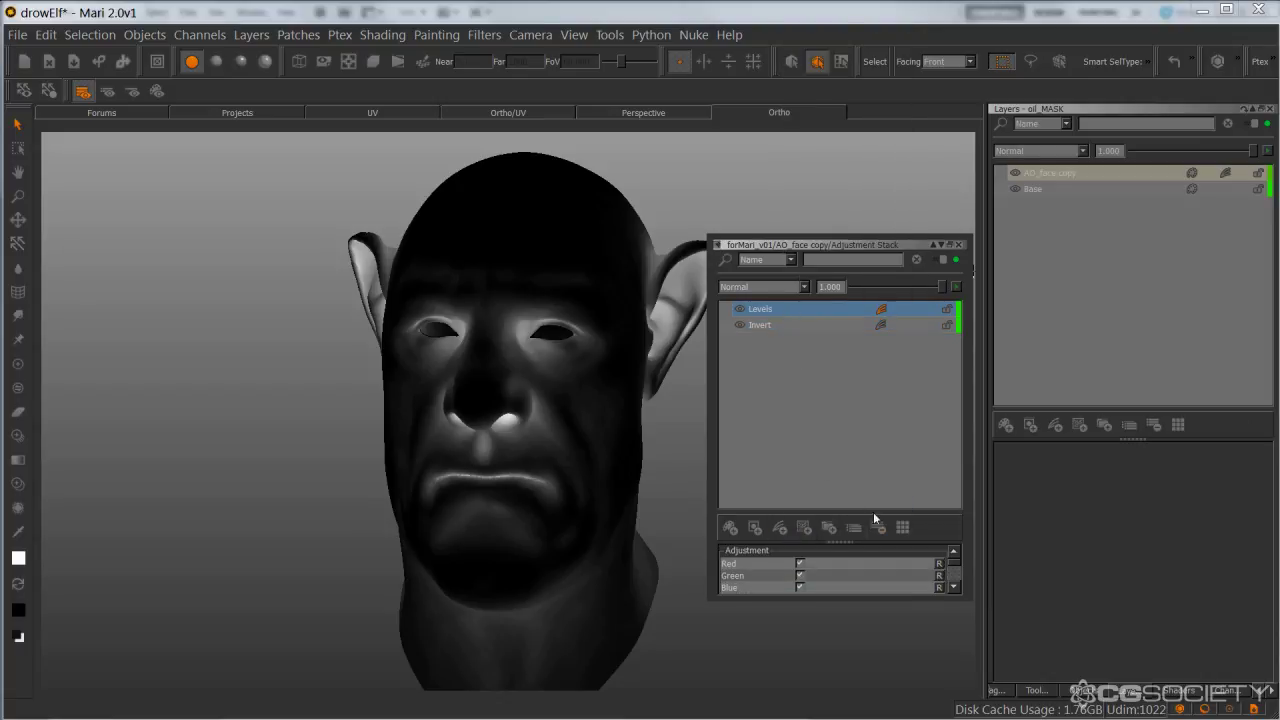
# Set the Levels input White to 0.895, Mid to 0.438 and Black to 0.026.
pyautogui.moveTo(840, 541); pyautogui.dragTo(840, 413)
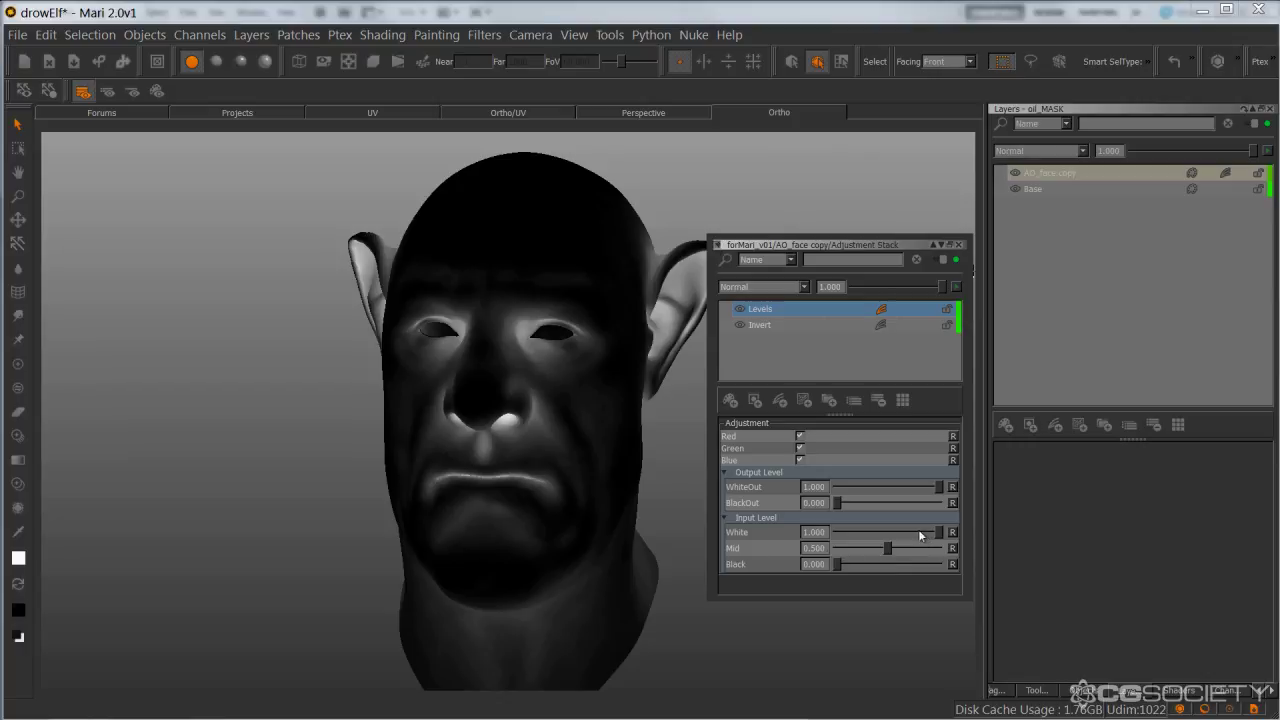
pyautogui.moveTo(888, 552)
pyautogui.mouseDown()
pyautogui.moveTo(875, 549)
pyautogui.moveTo(932, 537)
pyautogui.mouseUp()
pyautogui.moveTo(836, 564)
pyautogui.mouseDown()
pyautogui.moveTo(879, 548)
pyautogui.moveTo(823, 567)
pyautogui.moveTo(929, 538)
pyautogui.mouseUp()
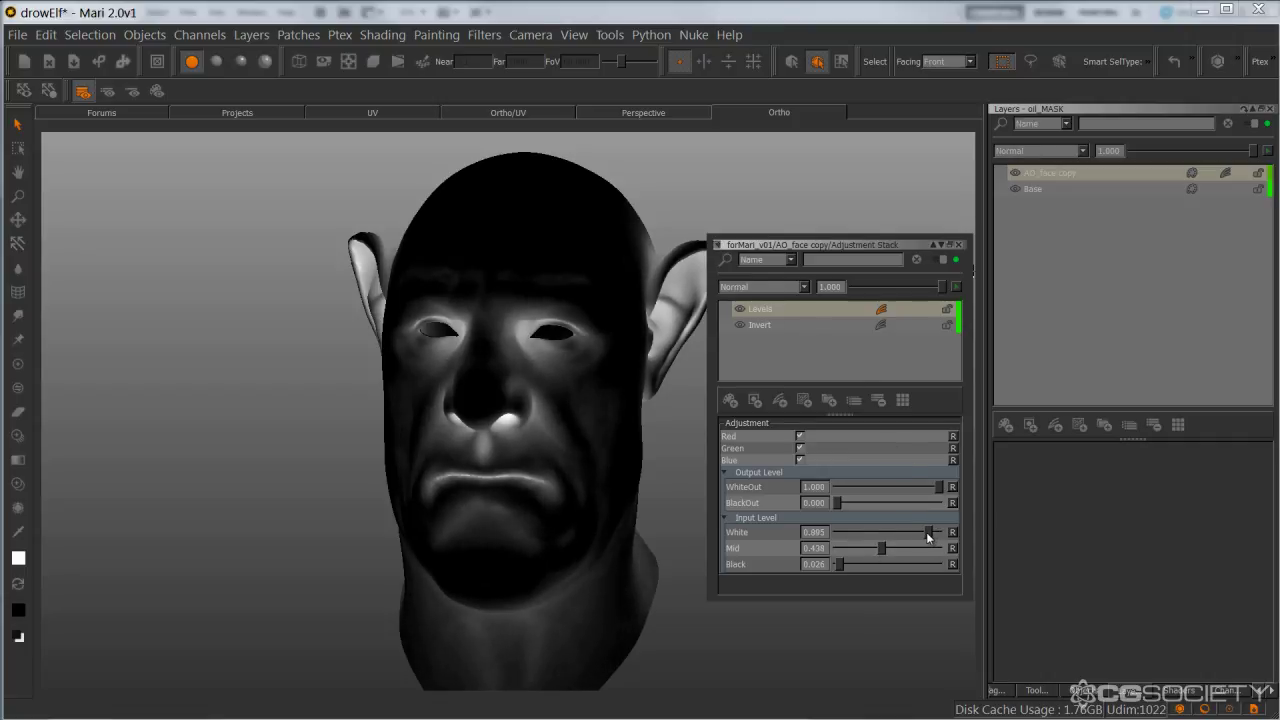
# Toggle the Levels adjustment's visibility to compare the mask with and without it, then close the adjustment stack.
pyautogui.click(740, 310)
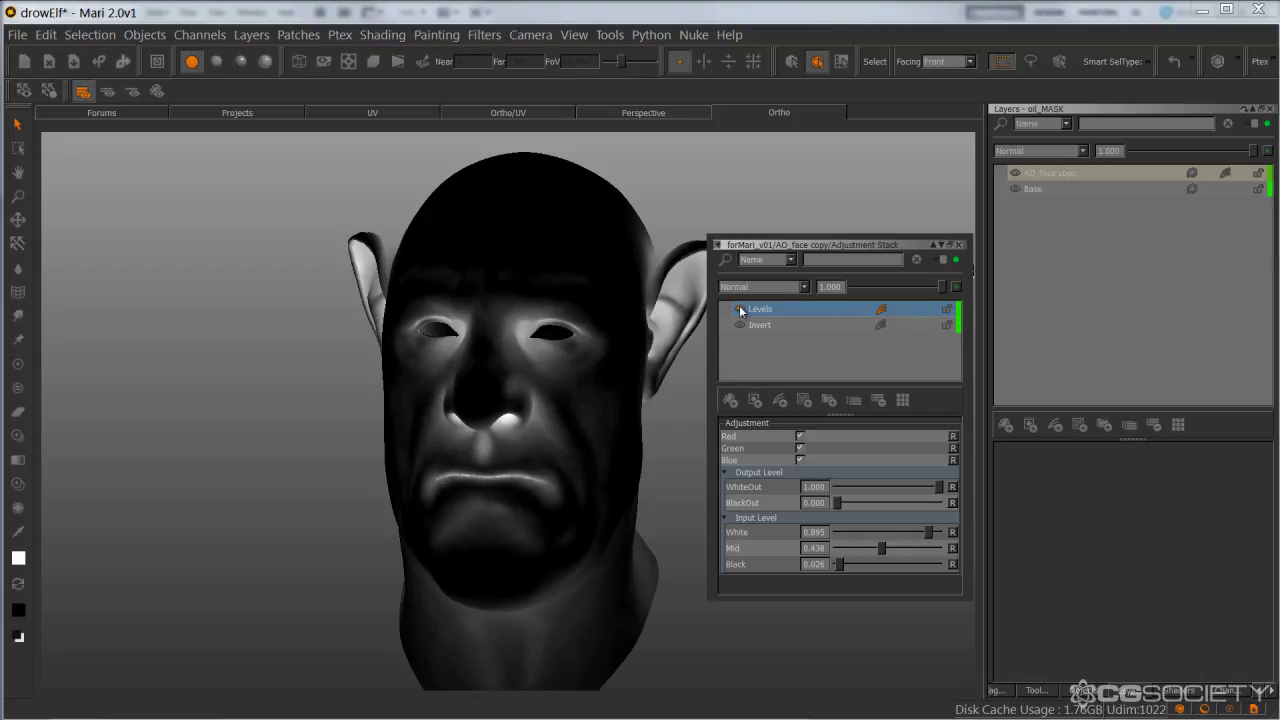
pyautogui.click(740, 311)
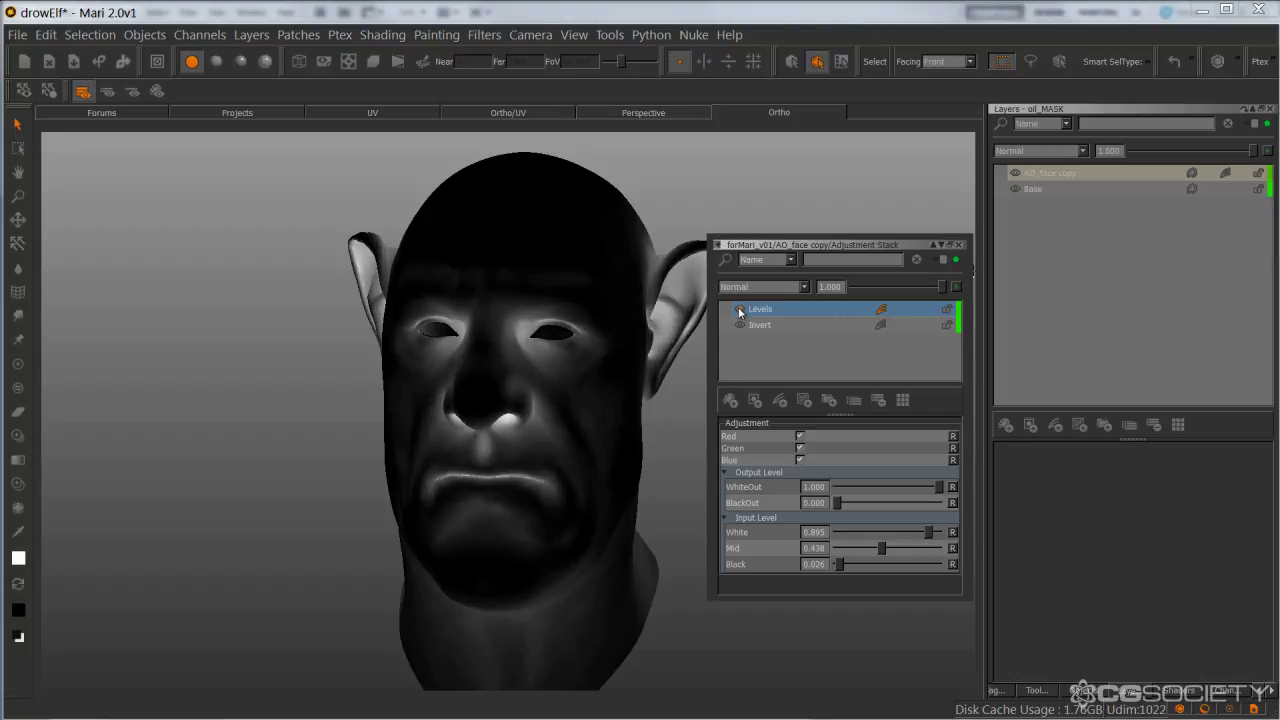
pyautogui.click(740, 312)
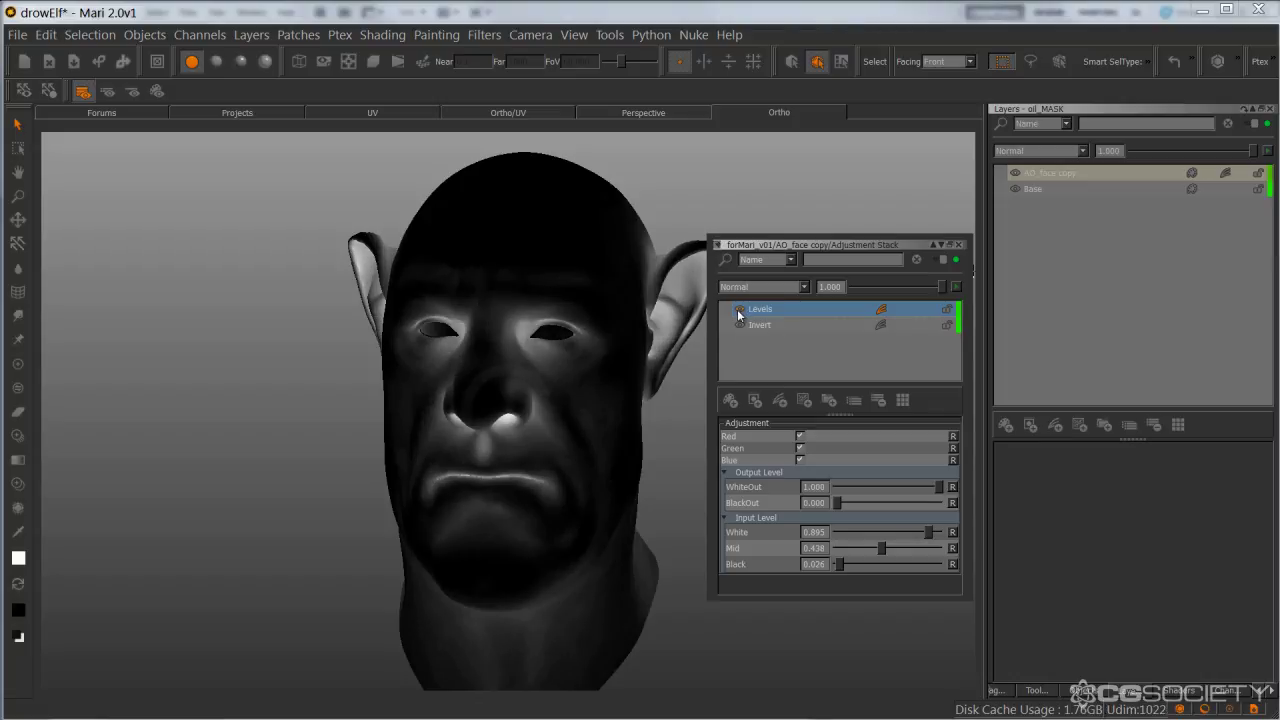
pyautogui.click(958, 244)
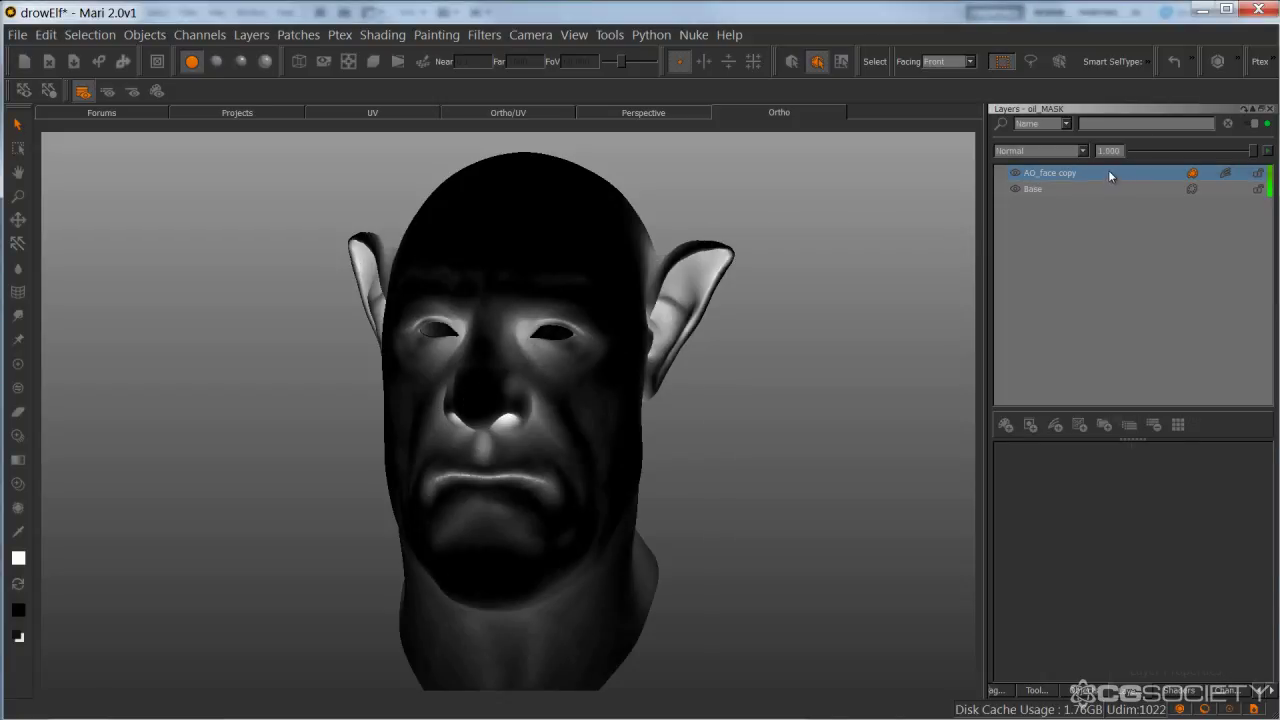
# Add a layer mask to the AO_face copy layer and hide the palettes to enlarge the canvas.
pyautogui.rightClick(1108, 174)
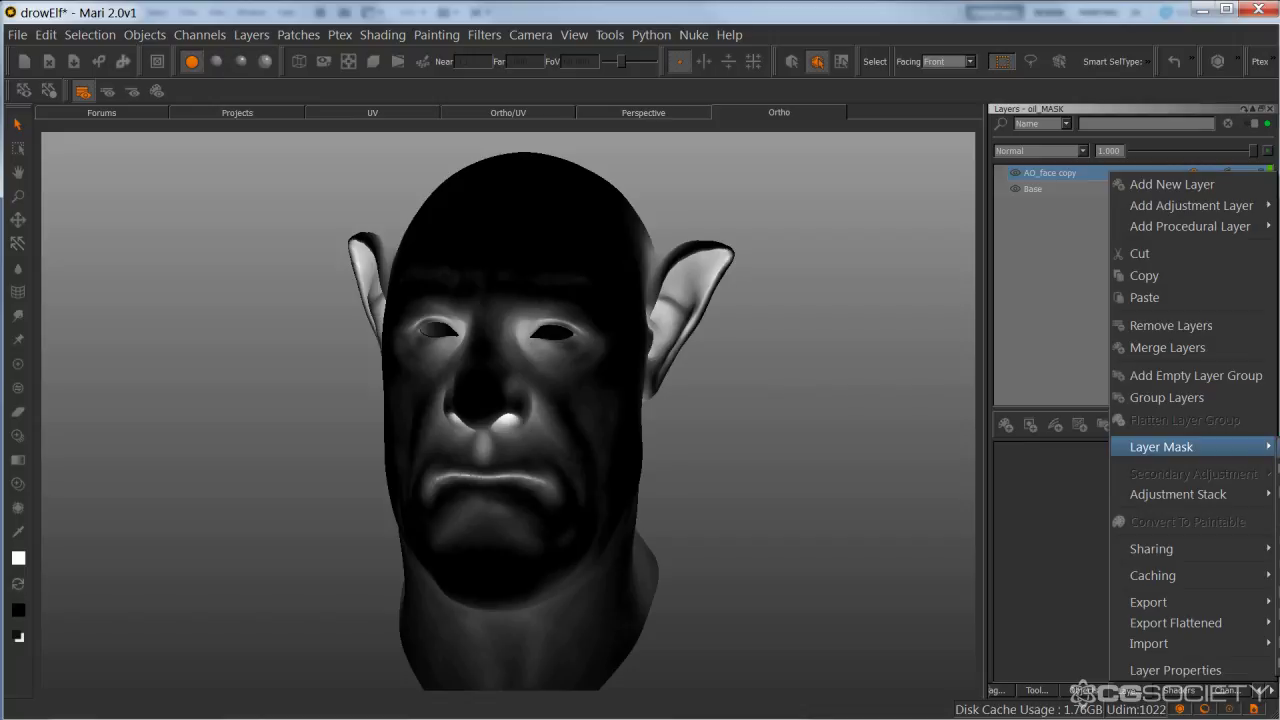
pyautogui.click(1277, 405)
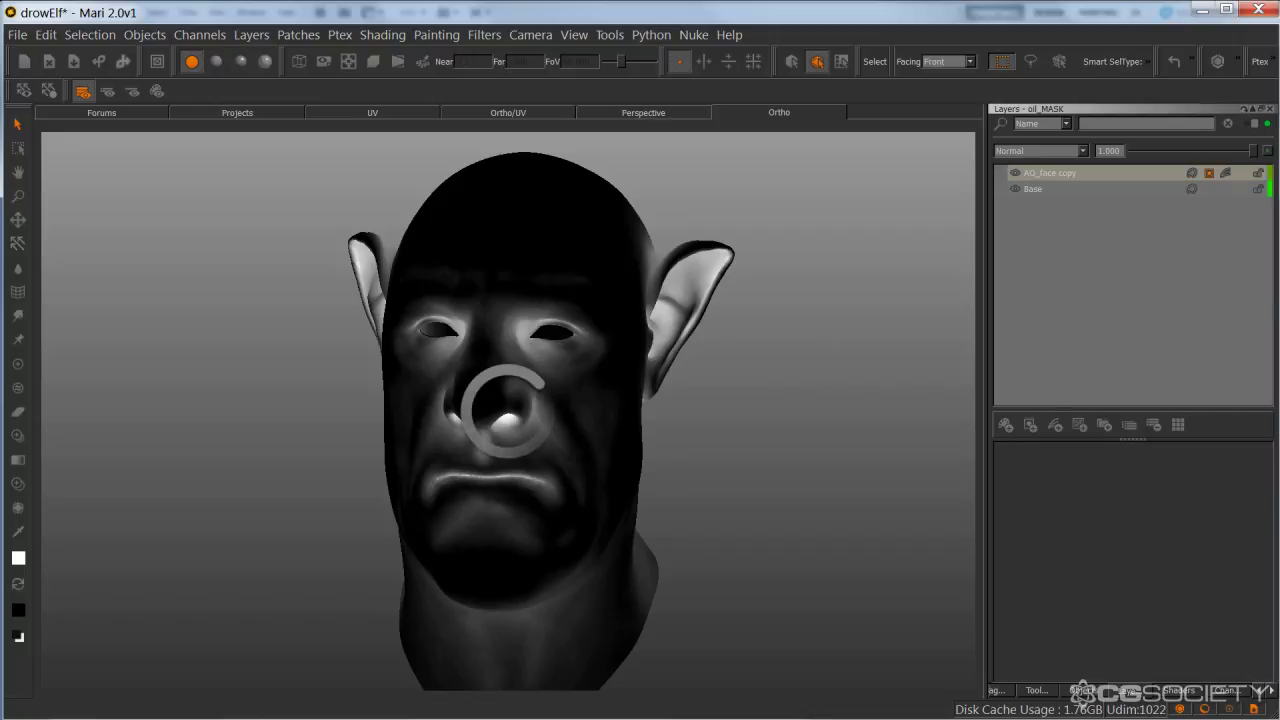
pyautogui.keyDown('alt'); pyautogui.moveTo(790, 383); pyautogui.dragTo(804, 389, button='middle'); pyautogui.keyUp('alt')
pyautogui.press('Tab')
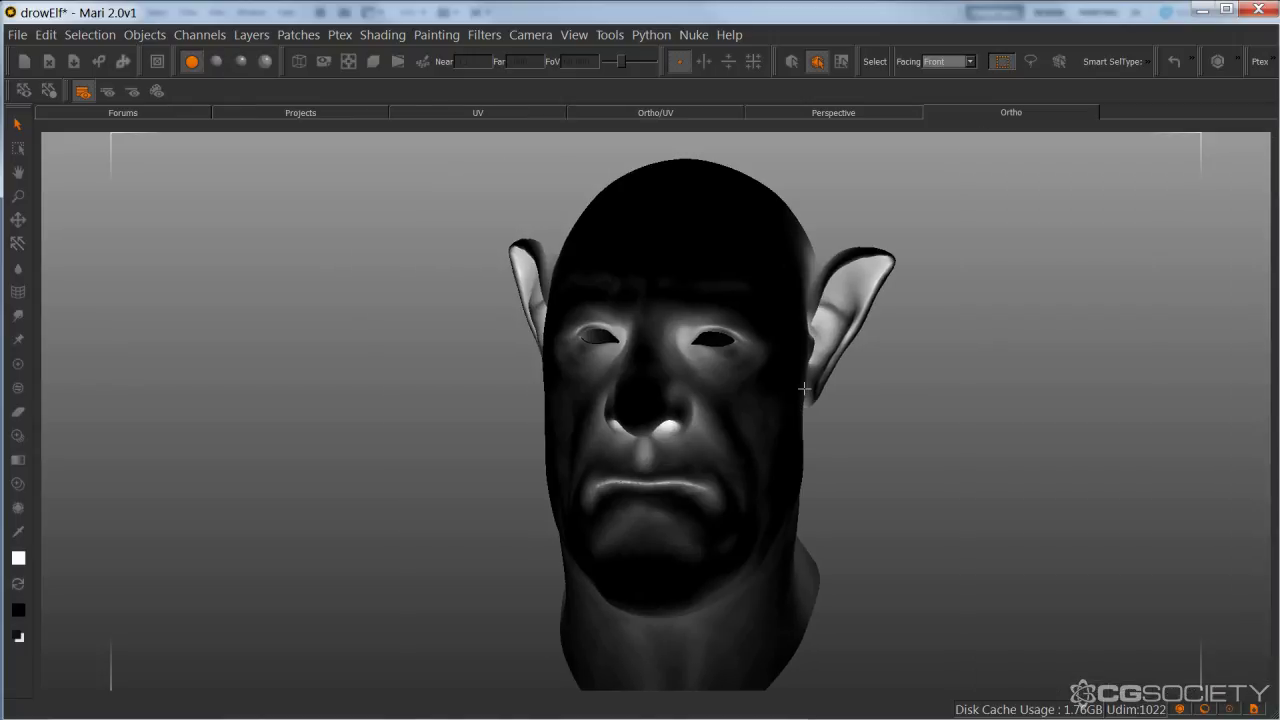
# Paint black with large strokes on the layer mask over the left side and back of the neck.
pyautogui.keyDown('alt'); pyautogui.moveTo(897, 408); pyautogui.dragTo(874, 434, button='middle'); pyautogui.keyUp('alt')
pyautogui.keyDown('alt'); pyautogui.moveTo(874, 434); pyautogui.dragTo(703, 470); pyautogui.keyUp('alt')
pyautogui.moveTo(703, 470); pyautogui.dragTo(841, 436, button='middle')
pyautogui.press('p')
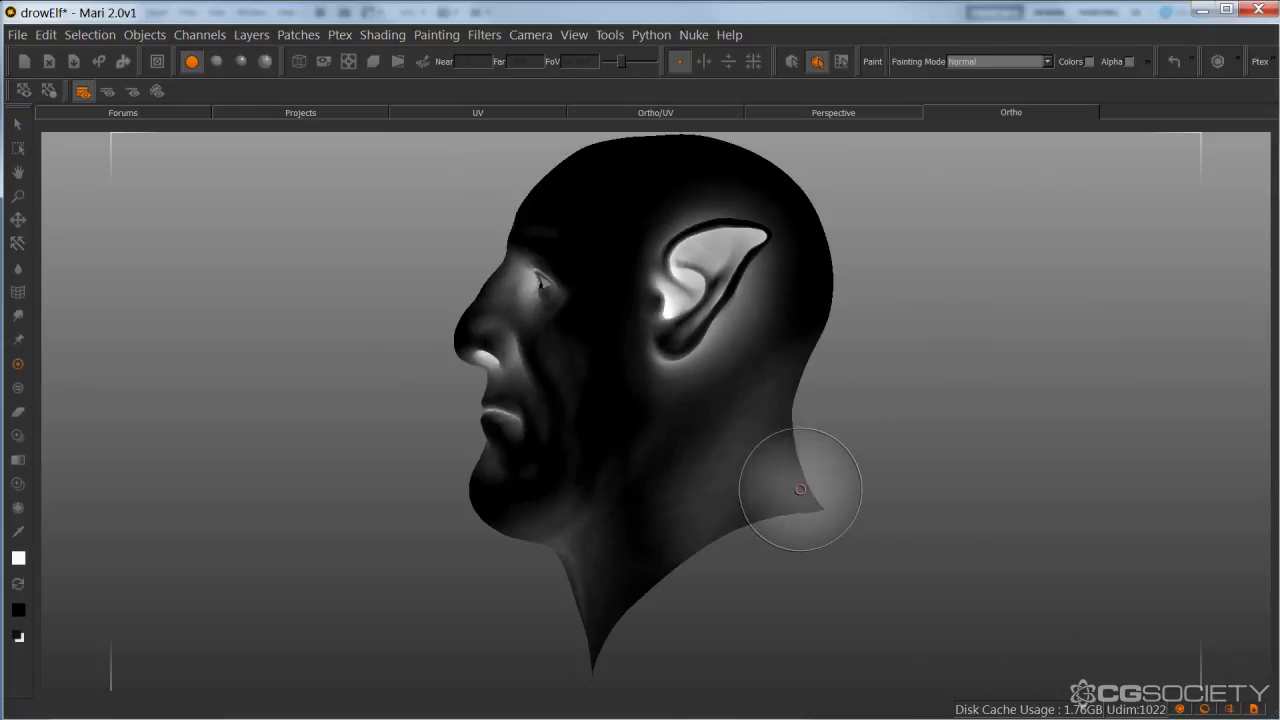
pyautogui.press('x')
pyautogui.moveTo(793, 435)
pyautogui.mouseDown()
pyautogui.moveTo(674, 530)
pyautogui.moveTo(680, 515)
pyautogui.moveTo(610, 588)
pyautogui.moveTo(609, 523)
pyautogui.moveTo(740, 483)
pyautogui.moveTo(585, 560)
pyautogui.moveTo(669, 451)
pyautogui.moveTo(740, 400)
pyautogui.moveTo(765, 480)
pyautogui.moveTo(690, 495)
pyautogui.moveTo(498, 574)
pyautogui.moveTo(491, 471)
pyautogui.moveTo(577, 471)
pyautogui.moveTo(572, 504)
pyautogui.mouseUp()
pyautogui.moveTo(649, 457)
pyautogui.mouseDown()
pyautogui.moveTo(683, 400)
pyautogui.moveTo(751, 371)
pyautogui.mouseUp()
# Paint black with a smaller brush around the left ear's outer rim, removing the glow from the surrounding scalp.
pyautogui.press('r')
pyautogui.moveTo(798, 300)
pyautogui.mouseDown()
pyautogui.moveTo(774, 294)
pyautogui.moveTo(720, 337)
pyautogui.moveTo(712, 367)
pyautogui.moveTo(717, 300)
pyautogui.moveTo(705, 320)
pyautogui.moveTo(737, 303)
pyautogui.moveTo(702, 355)
pyautogui.moveTo(698, 338)
pyautogui.moveTo(678, 366)
pyautogui.moveTo(646, 352)
pyautogui.moveTo(693, 357)
pyautogui.moveTo(667, 366)
pyautogui.moveTo(680, 366)
pyautogui.moveTo(654, 363)
pyautogui.mouseUp()
pyautogui.press('r')
pyautogui.moveTo(654, 411)
pyautogui.mouseDown()
pyautogui.moveTo(712, 383)
pyautogui.moveTo(637, 376)
pyautogui.moveTo(700, 406)
pyautogui.moveTo(756, 320)
pyautogui.mouseUp()
pyautogui.press('r')
pyautogui.moveTo(784, 266)
pyautogui.mouseDown()
pyautogui.moveTo(748, 297)
pyautogui.moveTo(754, 277)
pyautogui.moveTo(715, 335)
pyautogui.mouseUp()
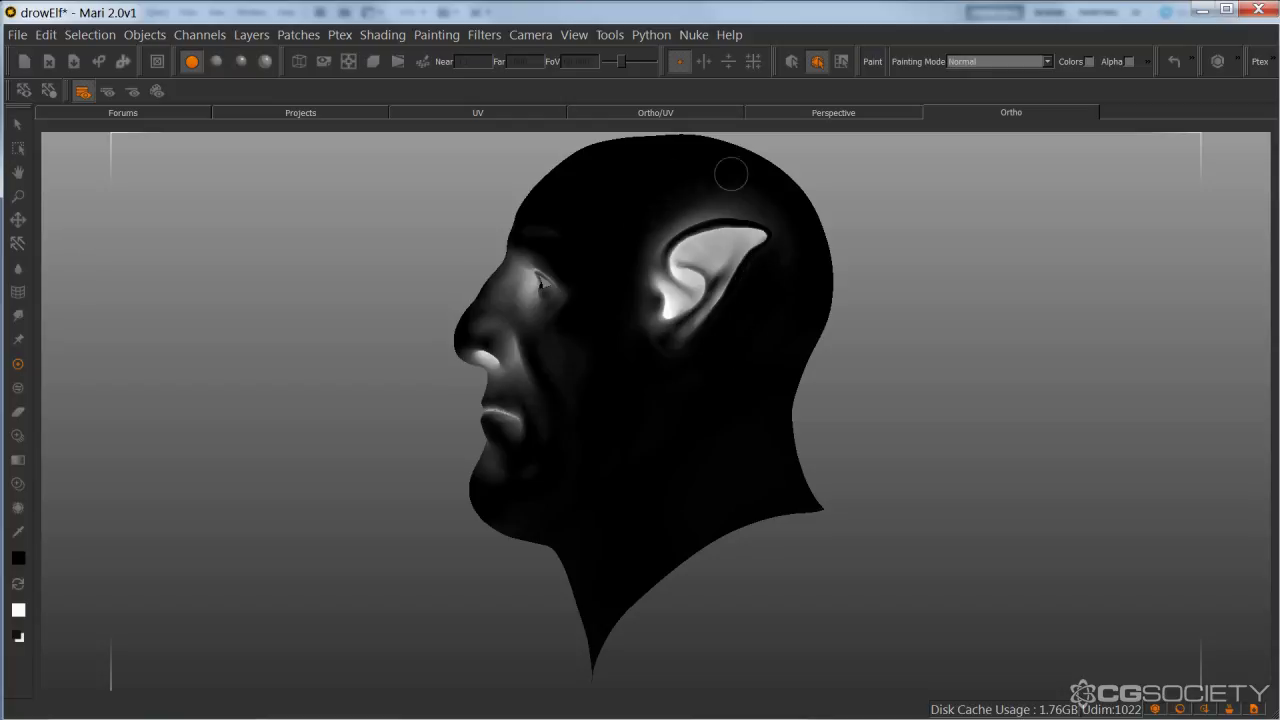
pyautogui.moveTo(754, 192)
pyautogui.mouseDown()
pyautogui.moveTo(660, 222)
pyautogui.moveTo(694, 207)
pyautogui.moveTo(643, 251)
pyautogui.moveTo(635, 285)
pyautogui.mouseUp()
pyautogui.press('r')
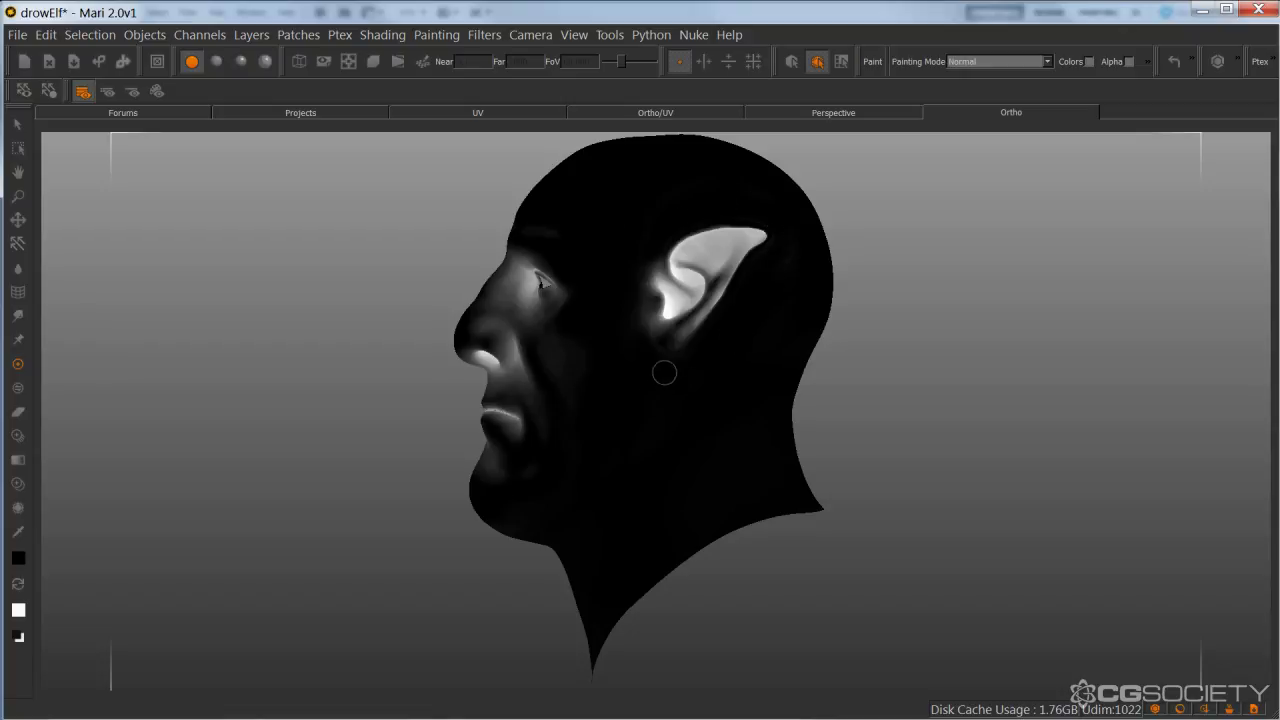
# Enlarge the brush, paint the remaining side of the neck black and bake the paint onto the mask.
pyautogui.press('r')
pyautogui.moveTo(663, 483); pyautogui.dragTo(749, 501)
pyautogui.press('b')
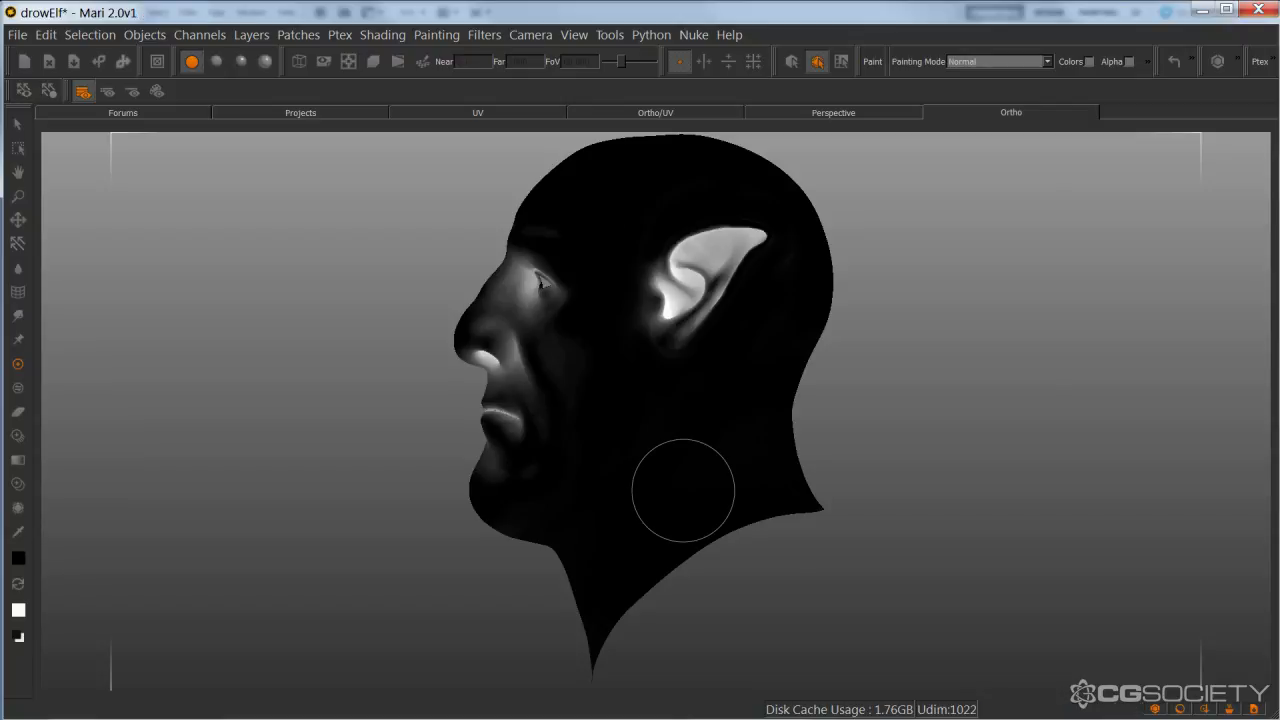
# Paint black over the scalp behind the left ear and part of the ear's back, then bake the strokes.
pyautogui.press('alt')
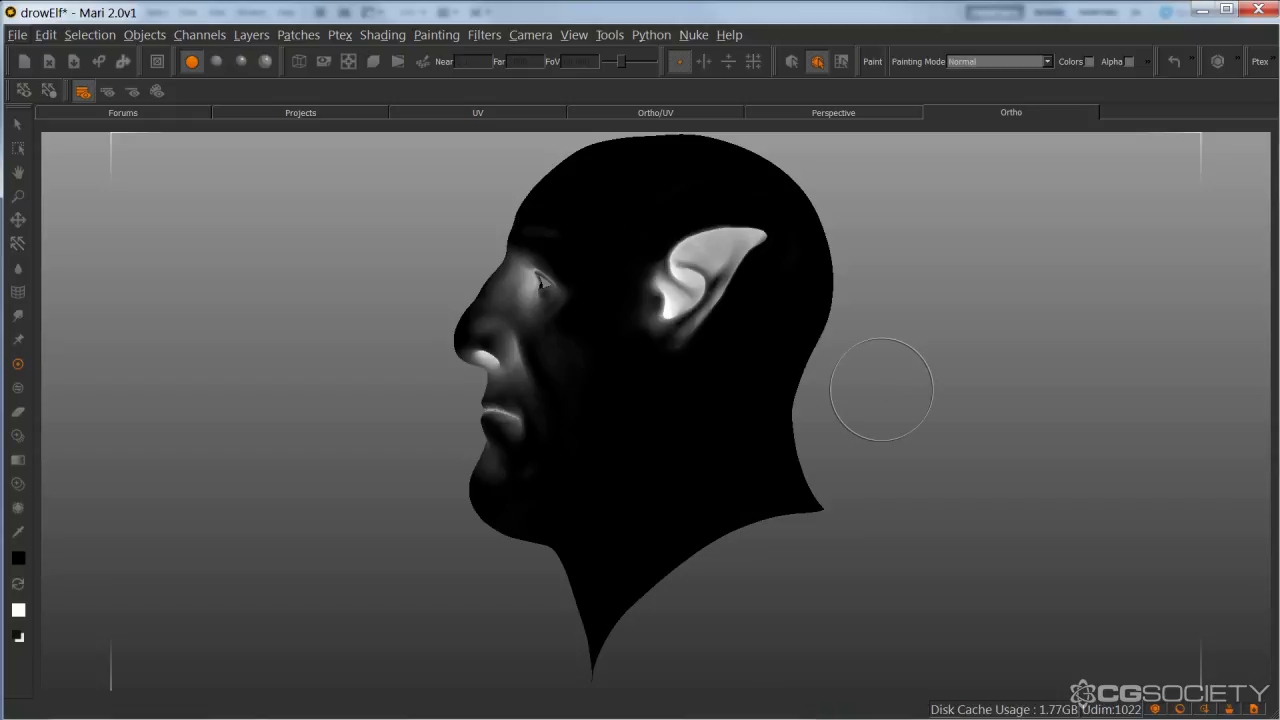
pyautogui.keyDown('alt'); pyautogui.moveTo(880, 394); pyautogui.dragTo(692, 458); pyautogui.keyUp('alt')
pyautogui.keyDown('alt'); pyautogui.moveTo(692, 458); pyautogui.dragTo(695, 546, button='middle'); pyautogui.keyUp('alt')
pyautogui.keyDown('alt'); pyautogui.moveTo(695, 546); pyautogui.dragTo(788, 460, button='right'); pyautogui.keyUp('alt')
pyautogui.keyDown('alt'); pyautogui.moveTo(788, 460); pyautogui.dragTo(808, 500); pyautogui.keyUp('alt')
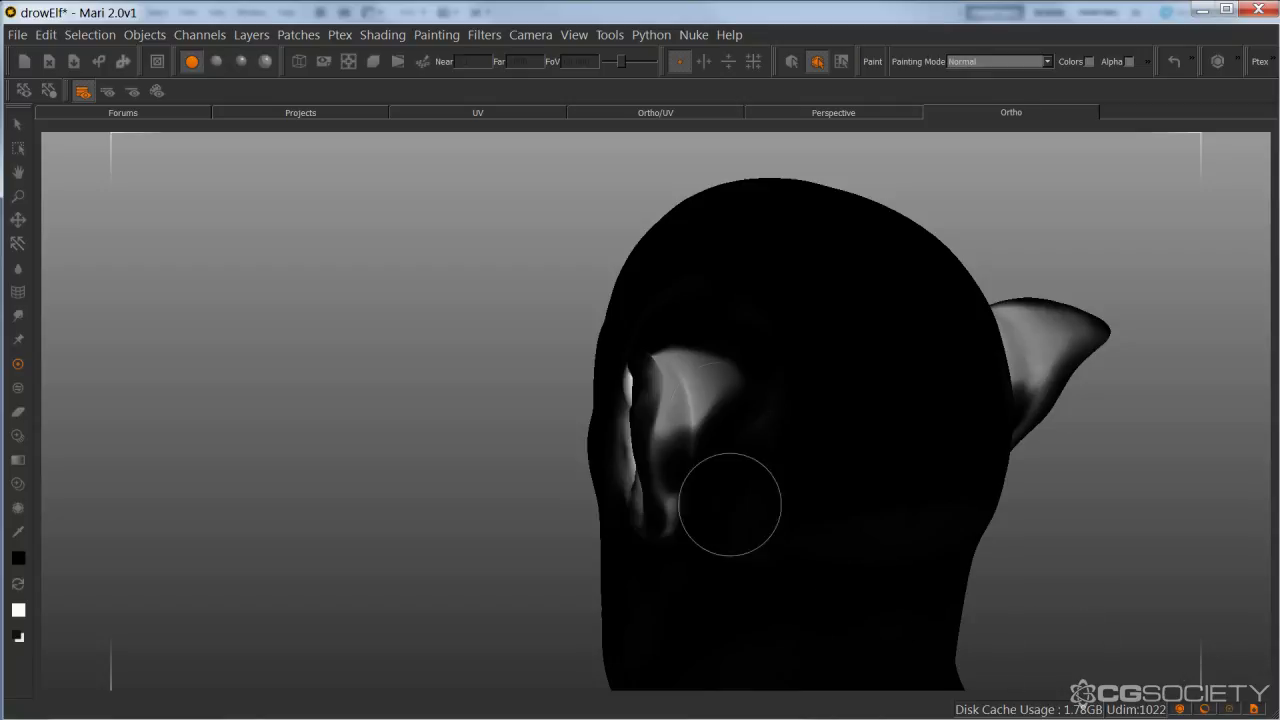
pyautogui.keyDown('alt'); pyautogui.moveTo(722, 414); pyautogui.dragTo(718, 418); pyautogui.keyUp('alt')
pyautogui.press('r')
pyautogui.moveTo(725, 365)
pyautogui.mouseDown()
pyautogui.moveTo(700, 364)
pyautogui.moveTo(712, 376)
pyautogui.moveTo(688, 385)
pyautogui.moveTo(700, 349)
pyautogui.moveTo(690, 498)
pyautogui.mouseUp()
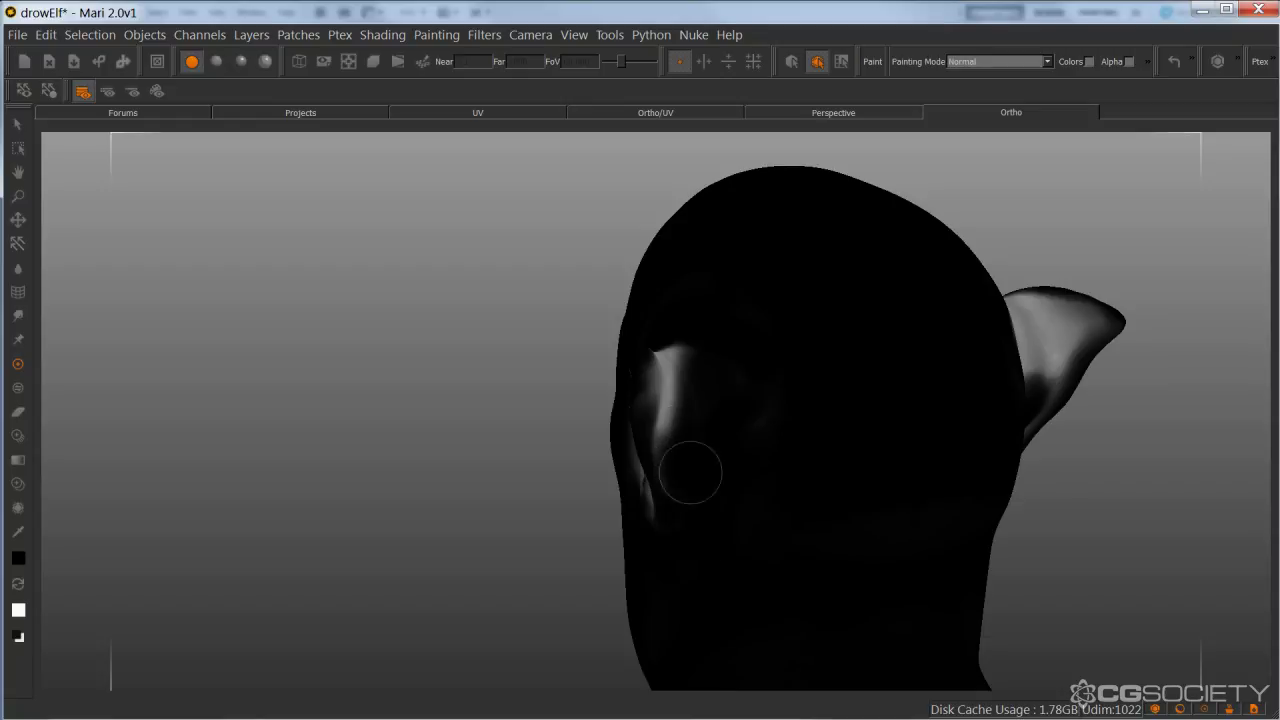
pyautogui.press('b')
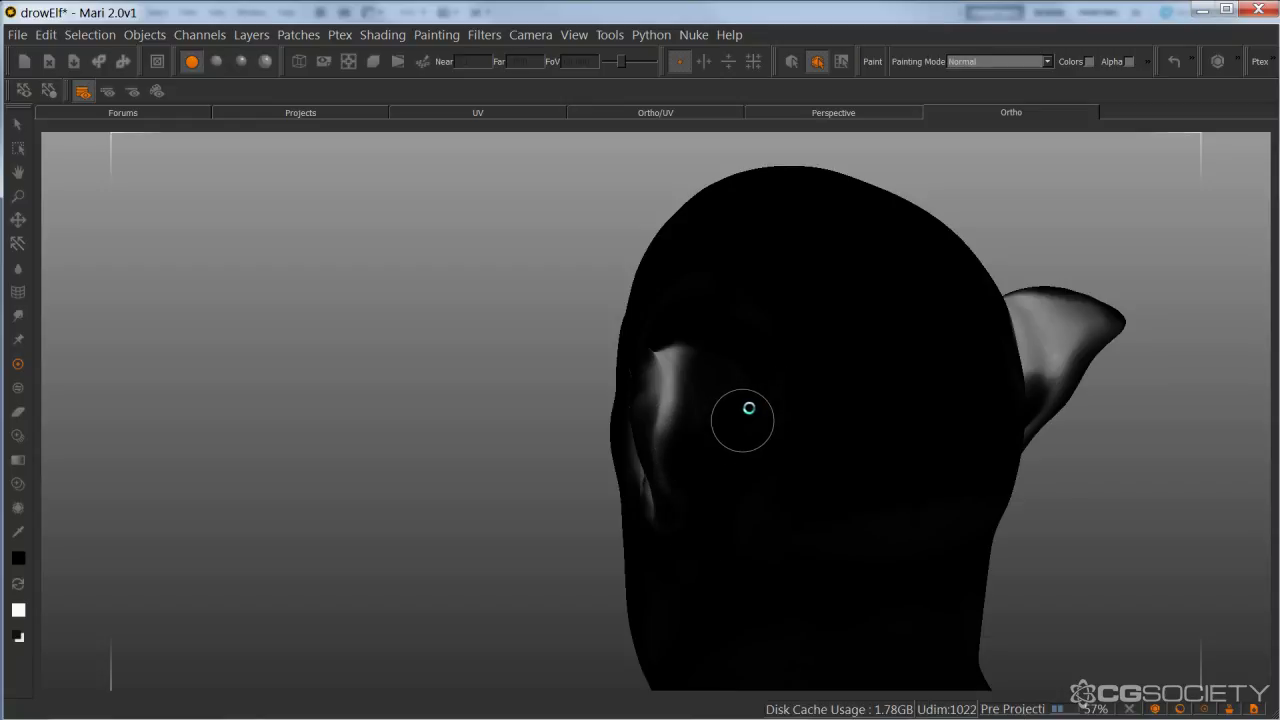
# Paint the remaining light areas on the back and tip of the left ear black from several angles.
pyautogui.moveTo(744, 409)
pyautogui.keyDown('alt'); pyautogui.mouseDown()
pyautogui.moveTo(720, 417)
pyautogui.moveTo(760, 446)
pyautogui.moveTo(749, 419)
pyautogui.mouseUp(); pyautogui.keyUp('alt')
pyautogui.moveTo(686, 334); pyautogui.dragTo(686, 367)
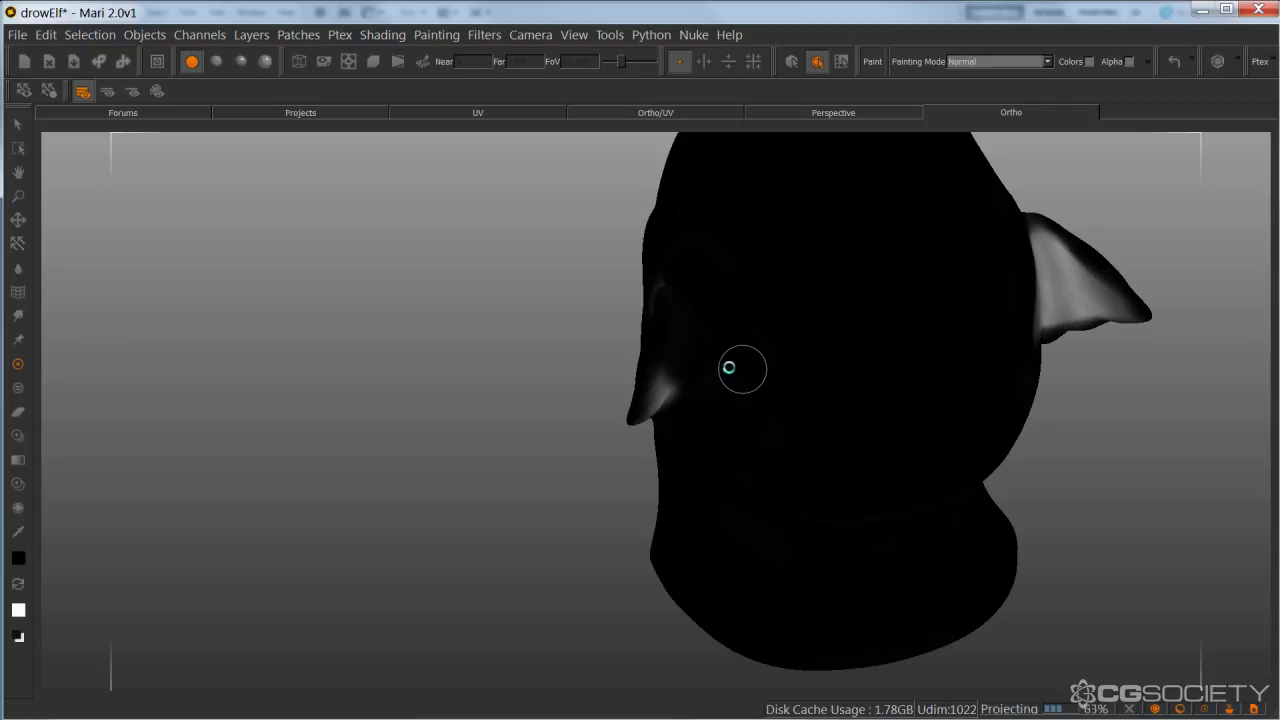
pyautogui.moveTo(726, 371)
pyautogui.keyDown('alt'); pyautogui.mouseDown()
pyautogui.moveTo(706, 329)
pyautogui.moveTo(677, 317)
pyautogui.moveTo(698, 459)
pyautogui.mouseUp(); pyautogui.keyUp('alt')
pyautogui.moveTo(668, 408); pyautogui.dragTo(662, 453)
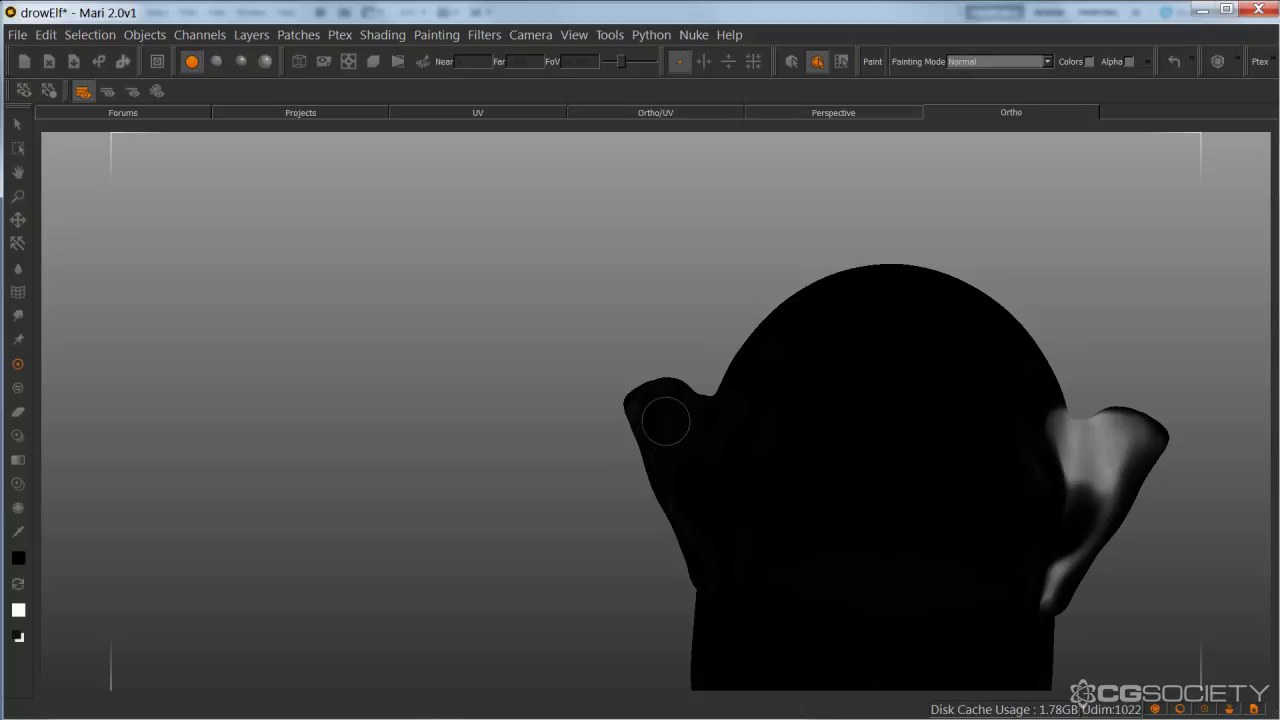
pyautogui.moveTo(686, 462)
pyautogui.mouseDown()
pyautogui.moveTo(771, 420)
pyautogui.moveTo(877, 396)
pyautogui.moveTo(837, 403)
pyautogui.moveTo(694, 277)
pyautogui.mouseUp()
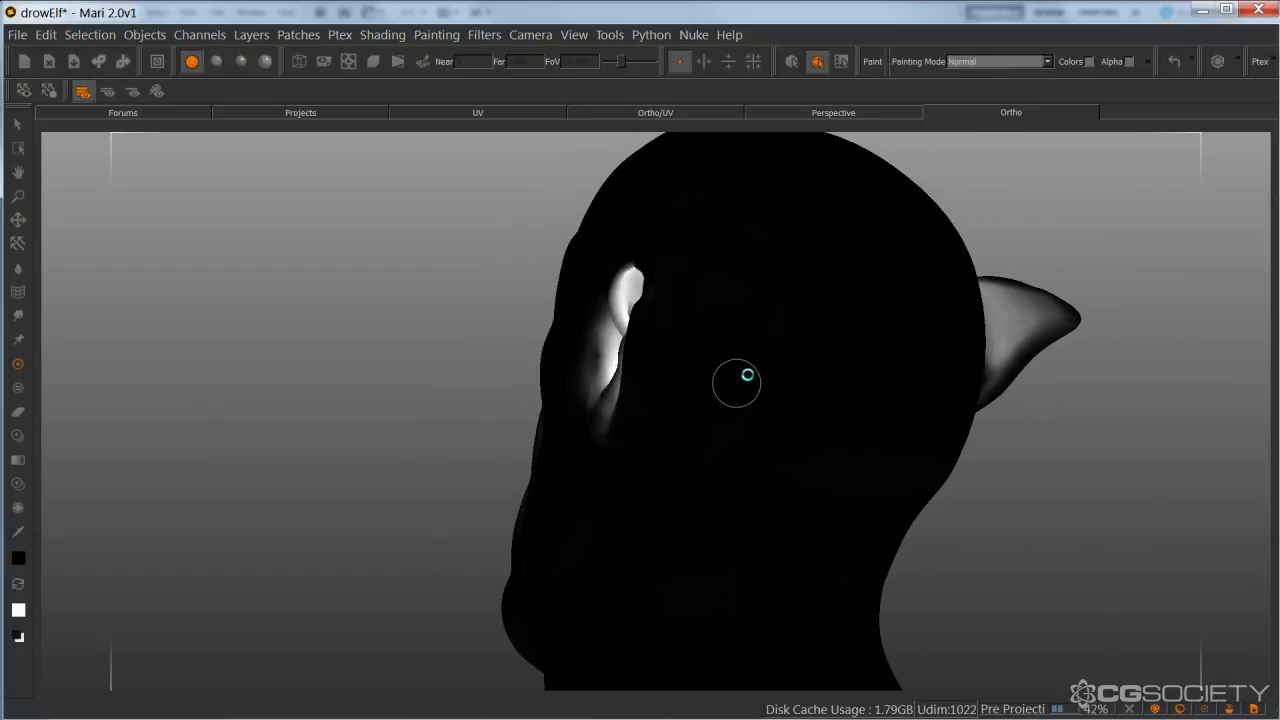
# Paint the back of the right ear black on the layer mask.
pyautogui.moveTo(803, 349)
pyautogui.keyDown('alt'); pyautogui.mouseDown()
pyautogui.moveTo(740, 423)
pyautogui.moveTo(734, 402)
pyautogui.moveTo(680, 449)
pyautogui.moveTo(720, 380)
pyautogui.mouseUp(); pyautogui.keyUp('alt')
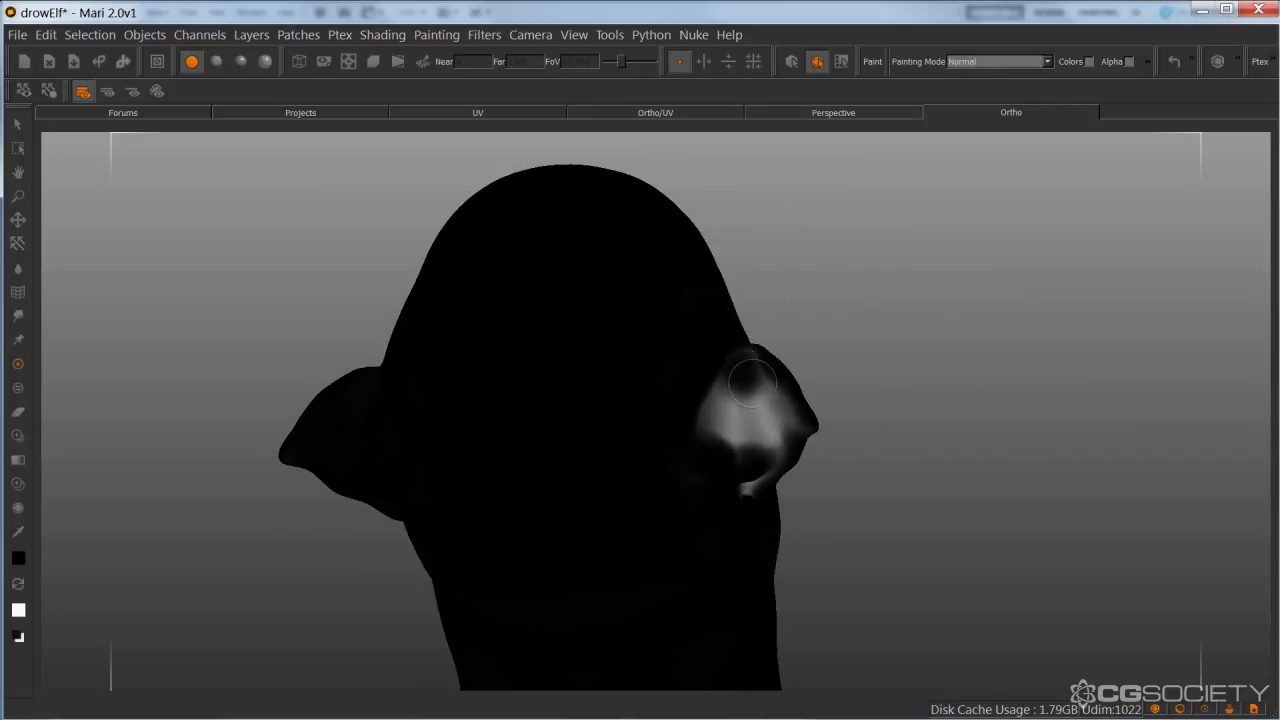
pyautogui.moveTo(751, 367)
pyautogui.mouseDown()
pyautogui.moveTo(725, 400)
pyautogui.moveTo(720, 371)
pyautogui.moveTo(785, 410)
pyautogui.moveTo(770, 398)
pyautogui.moveTo(747, 447)
pyautogui.moveTo(745, 398)
pyautogui.mouseUp()
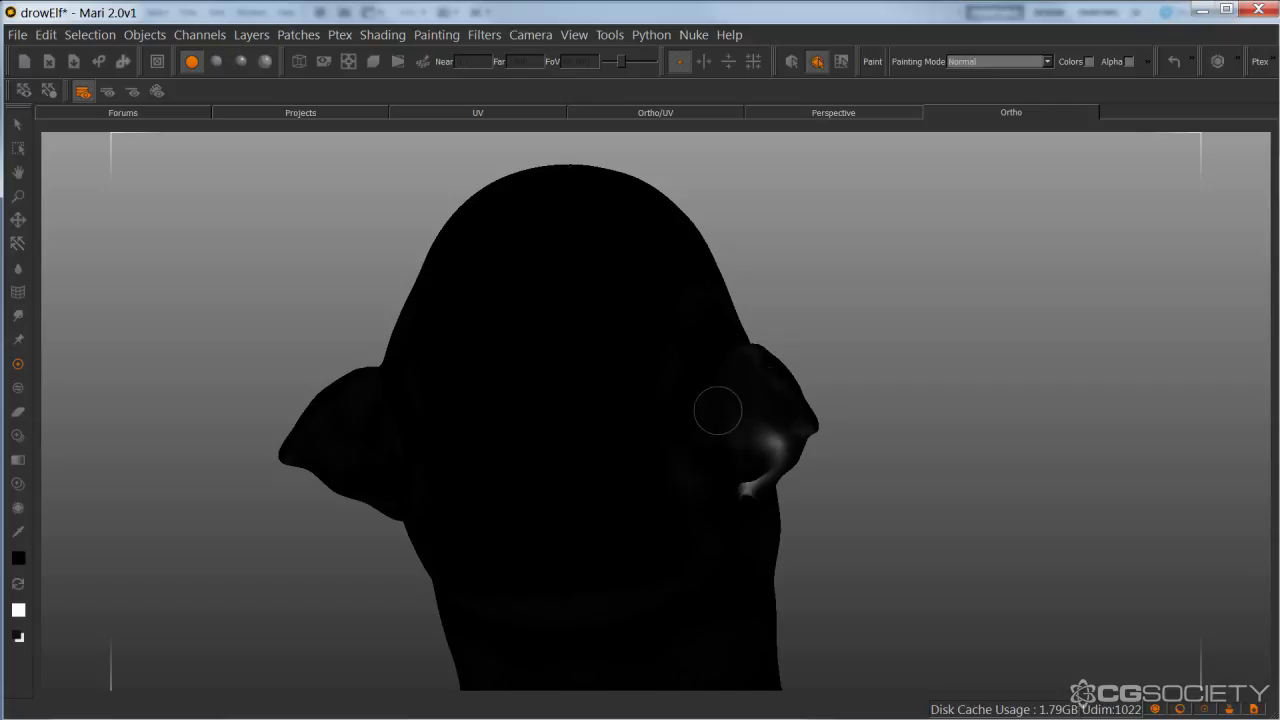
pyautogui.moveTo(734, 471); pyautogui.dragTo(767, 445)
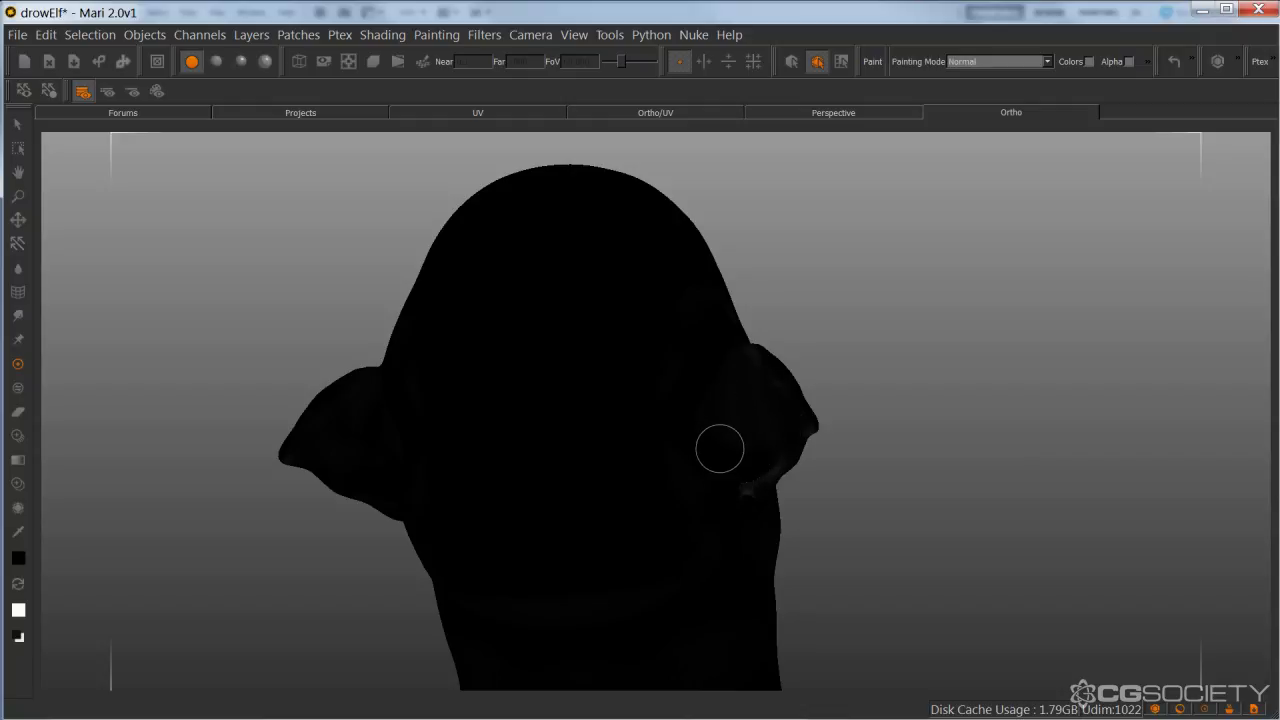
pyautogui.moveTo(714, 443)
pyautogui.keyDown('alt'); pyautogui.mouseDown()
pyautogui.moveTo(643, 443)
pyautogui.moveTo(600, 377)
pyautogui.moveTo(640, 474)
pyautogui.mouseUp(); pyautogui.keyUp('alt')
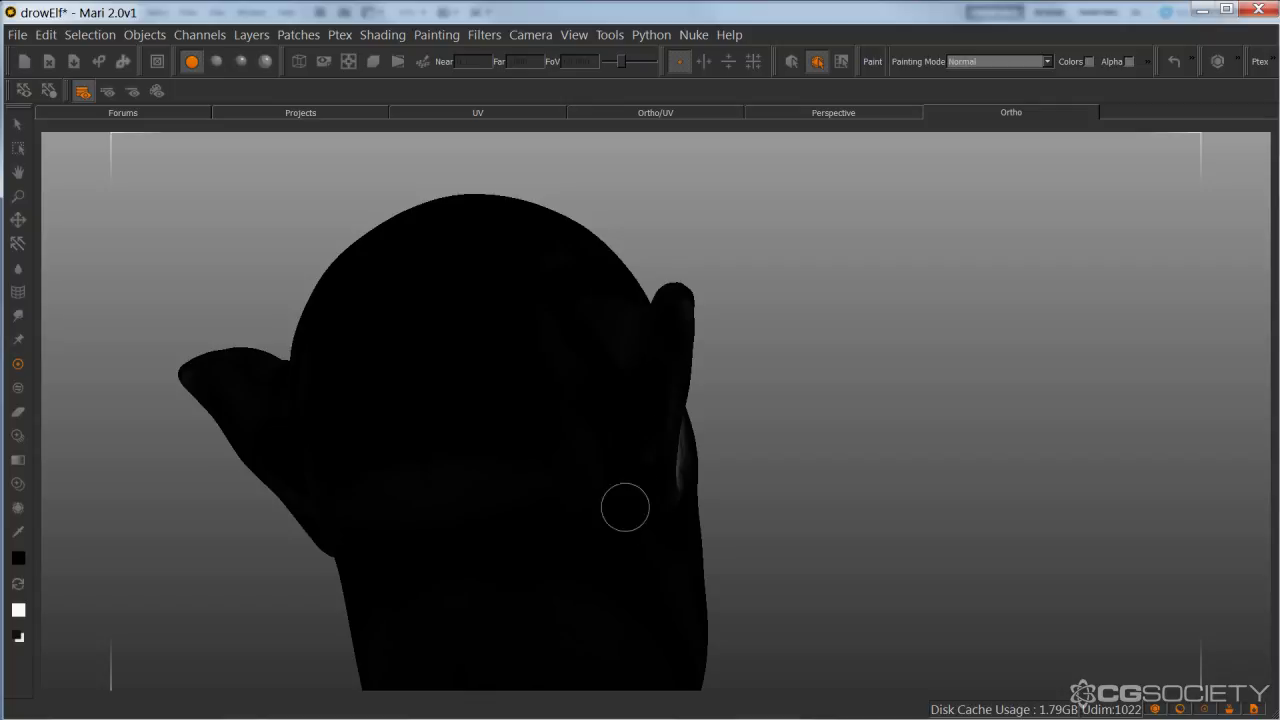
# Paint the front of the neck below the chin black with an enlarged brush.
pyautogui.moveTo(599, 508)
pyautogui.keyDown('alt'); pyautogui.mouseDown()
pyautogui.moveTo(593, 366)
pyautogui.moveTo(586, 443)
pyautogui.moveTo(568, 457)
pyautogui.mouseUp(); pyautogui.keyUp('alt')
pyautogui.keyDown('alt'); pyautogui.moveTo(568, 457); pyautogui.dragTo(545, 290, button='middle'); pyautogui.keyUp('alt')
pyautogui.keyDown('alt'); pyautogui.moveTo(600, 383); pyautogui.dragTo(425, 422); pyautogui.keyUp('alt')
pyautogui.keyDown('alt'); pyautogui.moveTo(600, 420); pyautogui.dragTo(465, 370, button='middle'); pyautogui.keyUp('alt')
pyautogui.moveTo(712, 545)
pyautogui.keyDown('alt'); pyautogui.mouseDown()
pyautogui.moveTo(651, 555)
pyautogui.moveTo(662, 588)
pyautogui.moveTo(702, 588)
pyautogui.mouseUp(); pyautogui.keyUp('alt')
pyautogui.press('r')
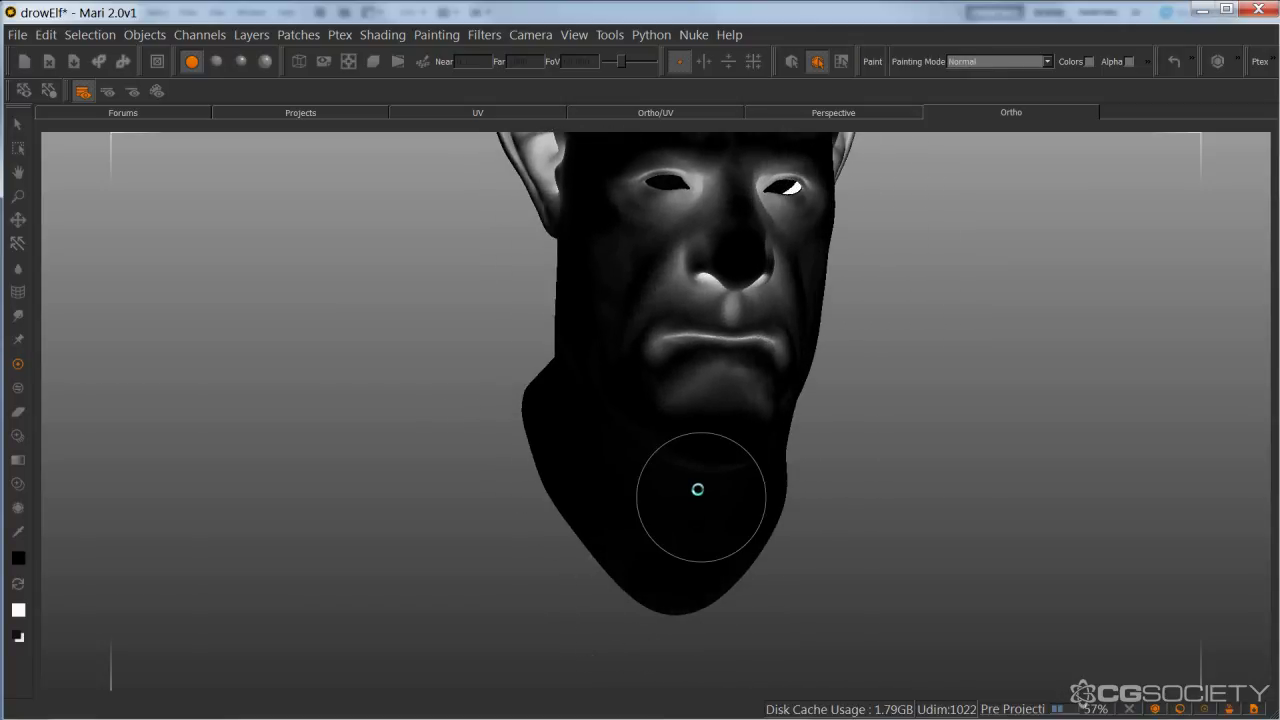
# Isolate the two upper face patches, UDIMs 1001 and 1003, and clear the selection to view the nostrils from below.
pyautogui.keyDown('alt'); pyautogui.moveTo(669, 369); pyautogui.dragTo(643, 552, button='middle'); pyautogui.keyUp('alt')
pyautogui.keyDown('alt'); pyautogui.moveTo(640, 542); pyautogui.dragTo(743, 440, button='right'); pyautogui.keyUp('alt')
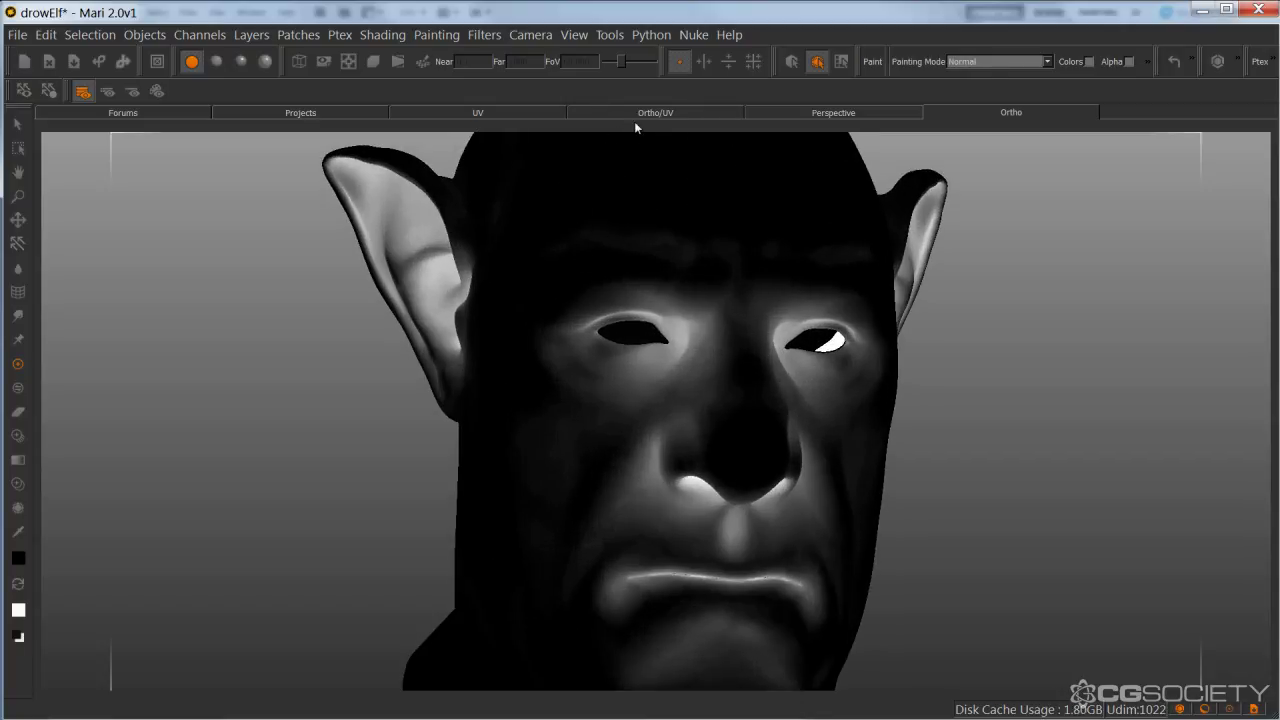
pyautogui.moveTo(674, 400); pyautogui.dragTo(655, 318, button='middle')
pyautogui.keyDown('alt'); pyautogui.moveTo(655, 318); pyautogui.dragTo(712, 280, button='right'); pyautogui.keyUp('alt')
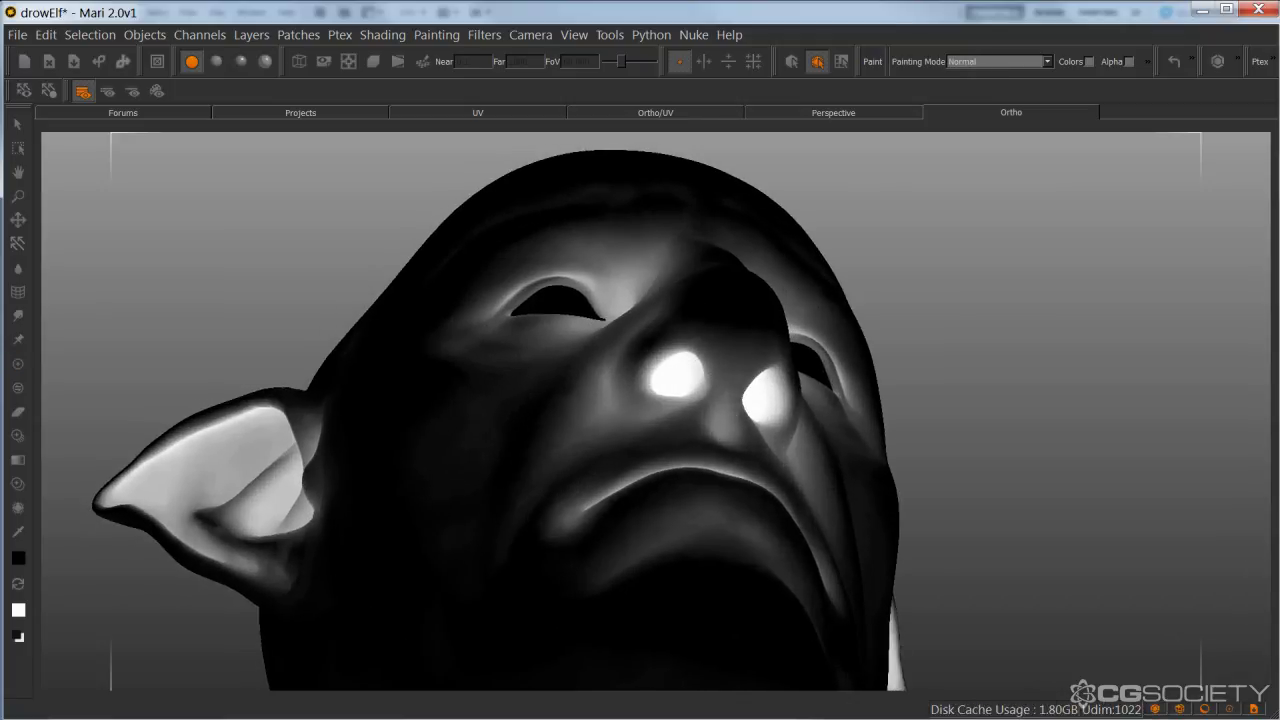
pyautogui.click(15, 125)
pyautogui.click(692, 346)
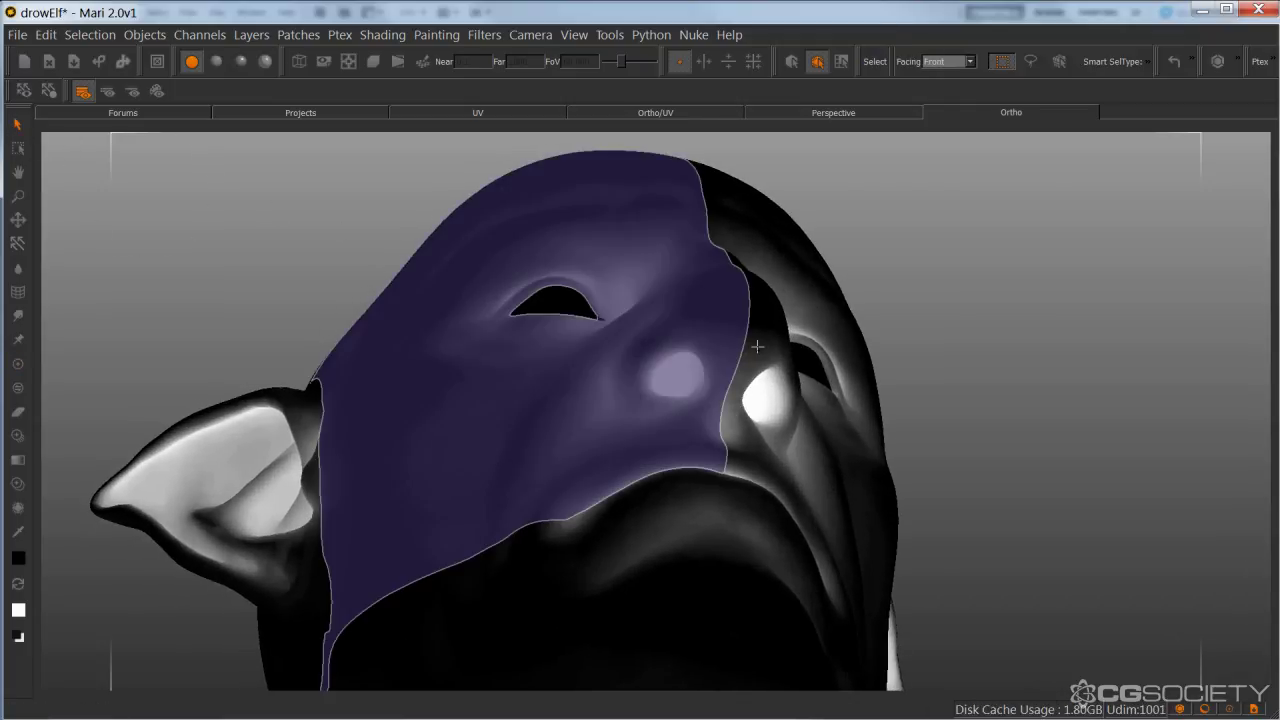
pyautogui.keyDown('shift'); pyautogui.click(757, 346); pyautogui.keyUp('shift')
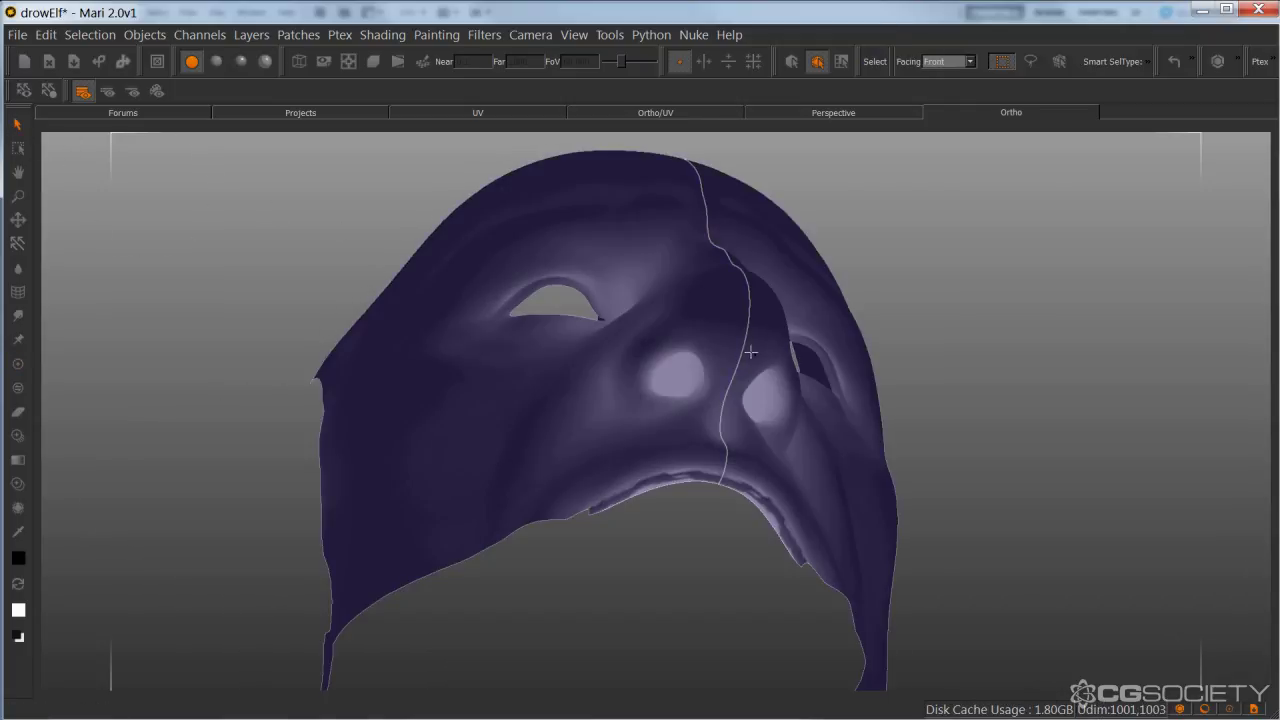
pyautogui.click(967, 264)
pyautogui.keyDown('alt'); pyautogui.moveTo(967, 264); pyautogui.dragTo(800, 350); pyautogui.keyUp('alt')
pyautogui.keyDown('alt'); pyautogui.moveTo(842, 311); pyautogui.dragTo(873, 325); pyautogui.keyUp('alt')
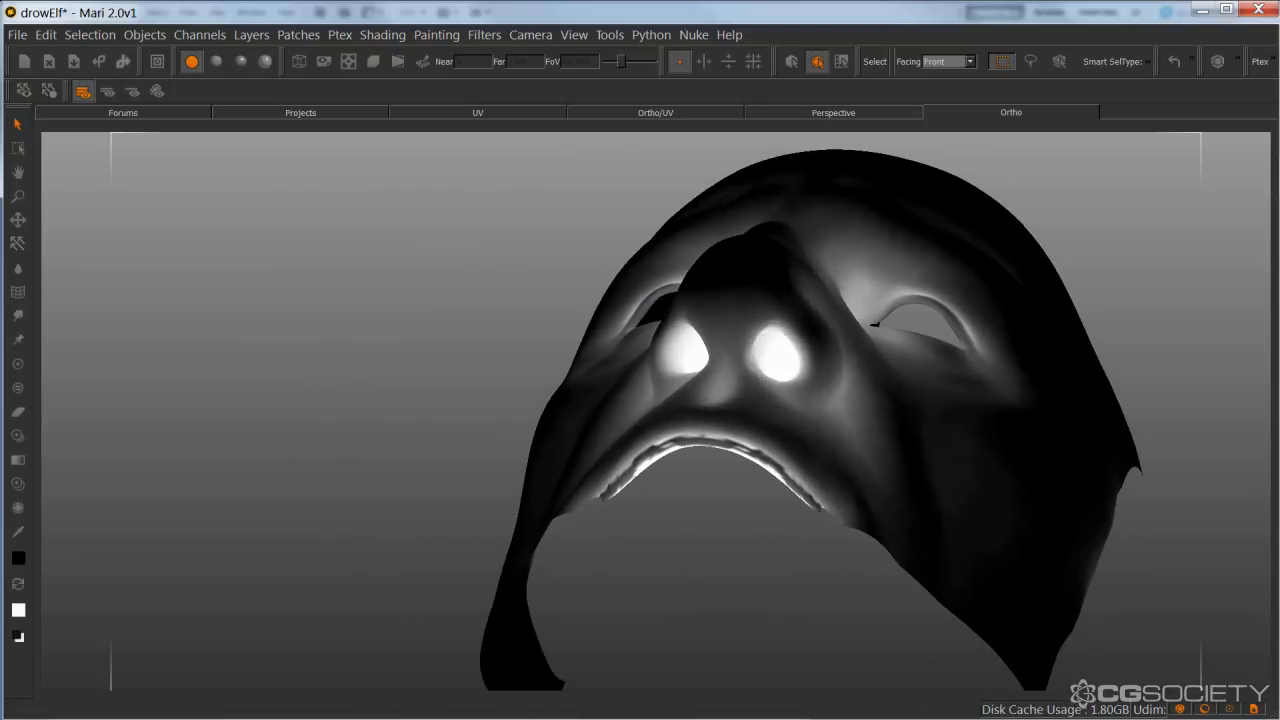
# Paint both nostrils and the underside of the nose black on the layer mask from below and bake the strokes.
pyautogui.press('p')
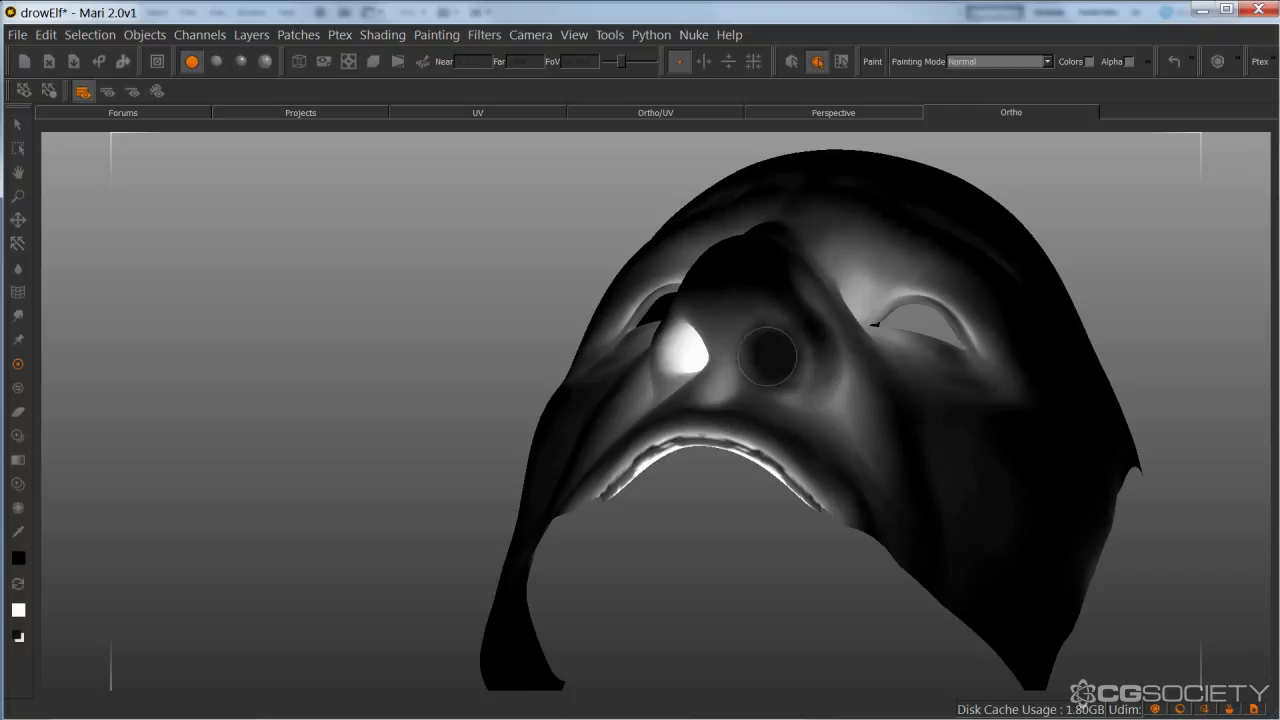
pyautogui.moveTo(770, 365); pyautogui.dragTo(780, 365)
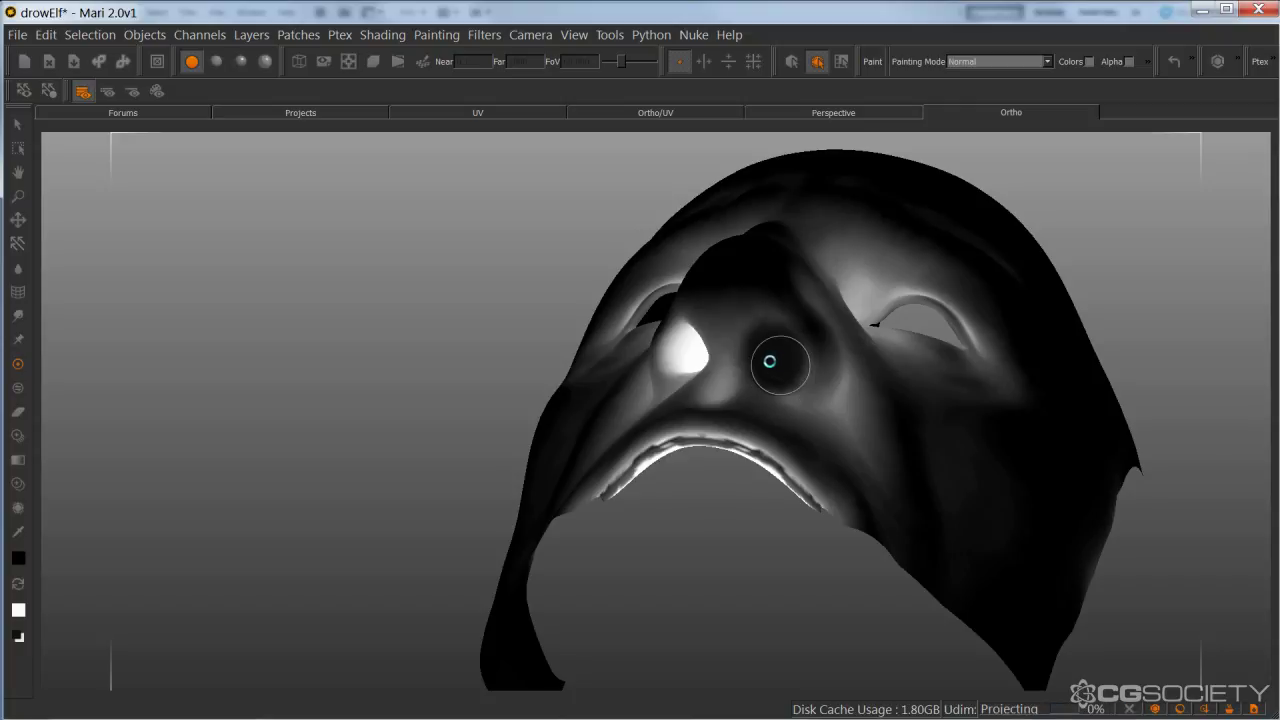
pyautogui.moveTo(734, 408)
pyautogui.keyDown('alt'); pyautogui.mouseDown()
pyautogui.moveTo(823, 443)
pyautogui.moveTo(789, 429)
pyautogui.moveTo(837, 409)
pyautogui.moveTo(659, 333)
pyautogui.moveTo(673, 355)
pyautogui.mouseUp(); pyautogui.keyUp('alt')
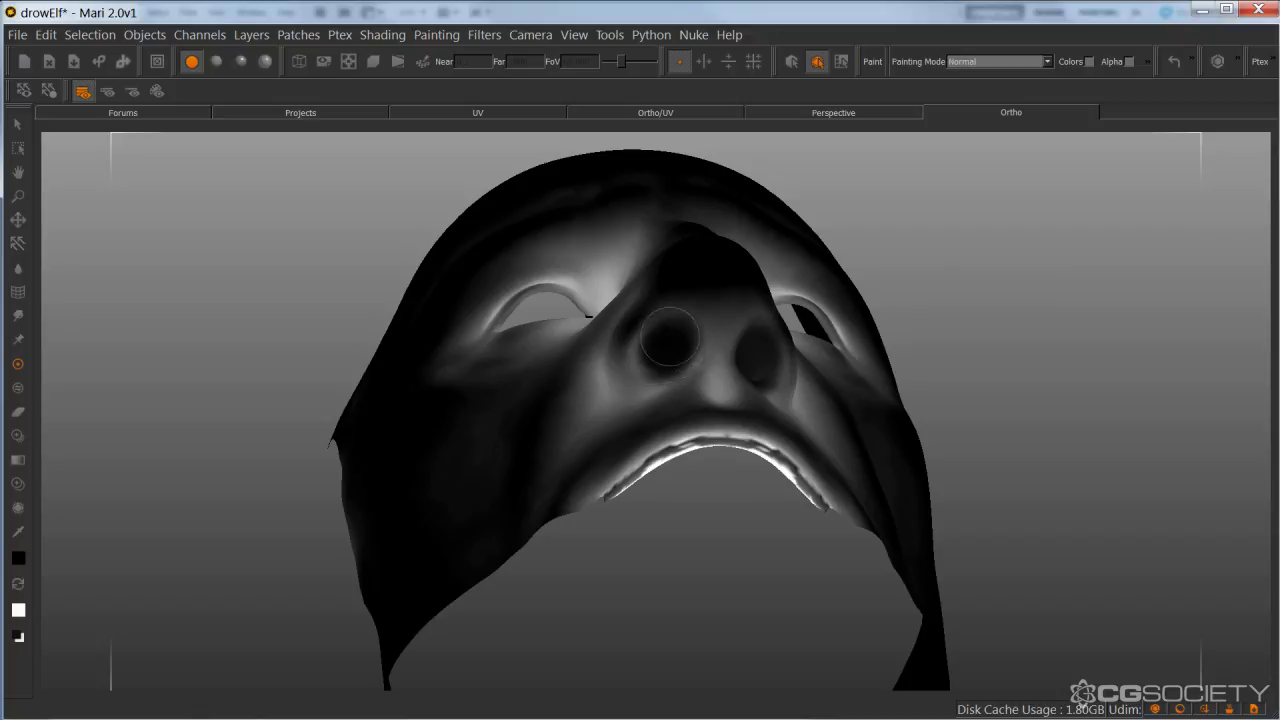
pyautogui.moveTo(693, 322)
pyautogui.mouseDown()
pyautogui.moveTo(720, 345)
pyautogui.moveTo(660, 335)
pyautogui.moveTo(645, 368)
pyautogui.mouseUp()
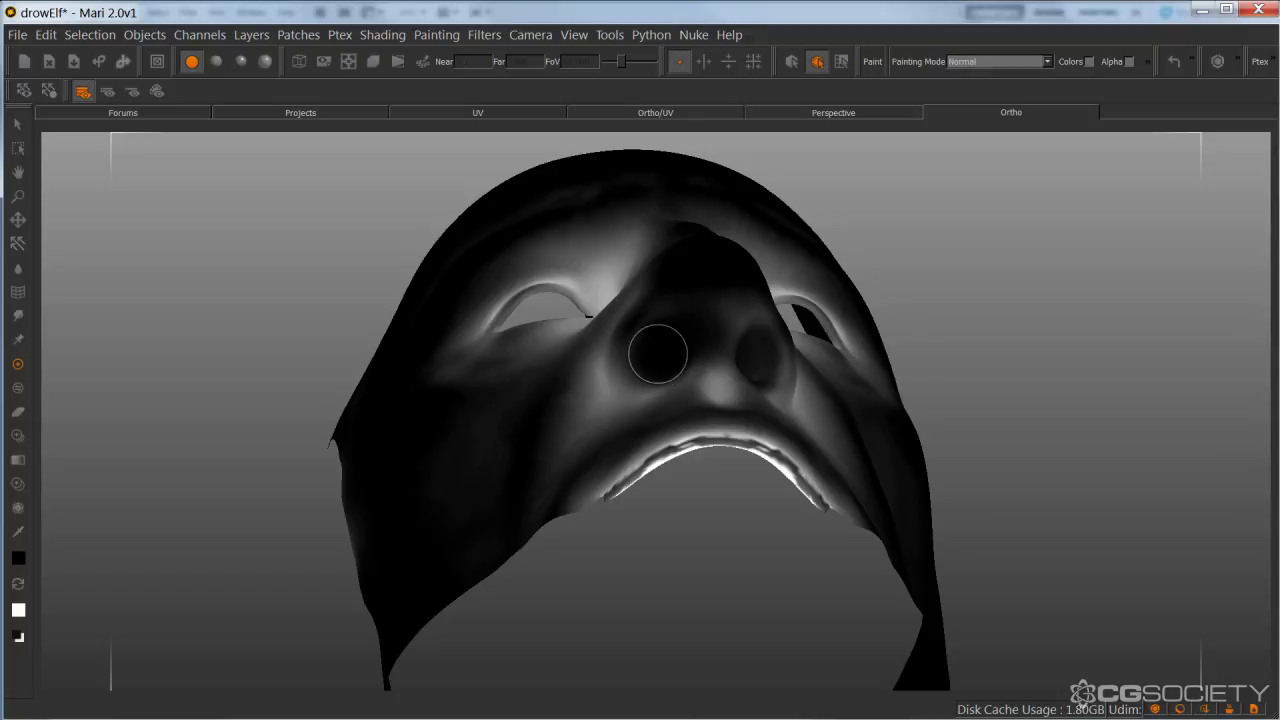
pyautogui.press('b')
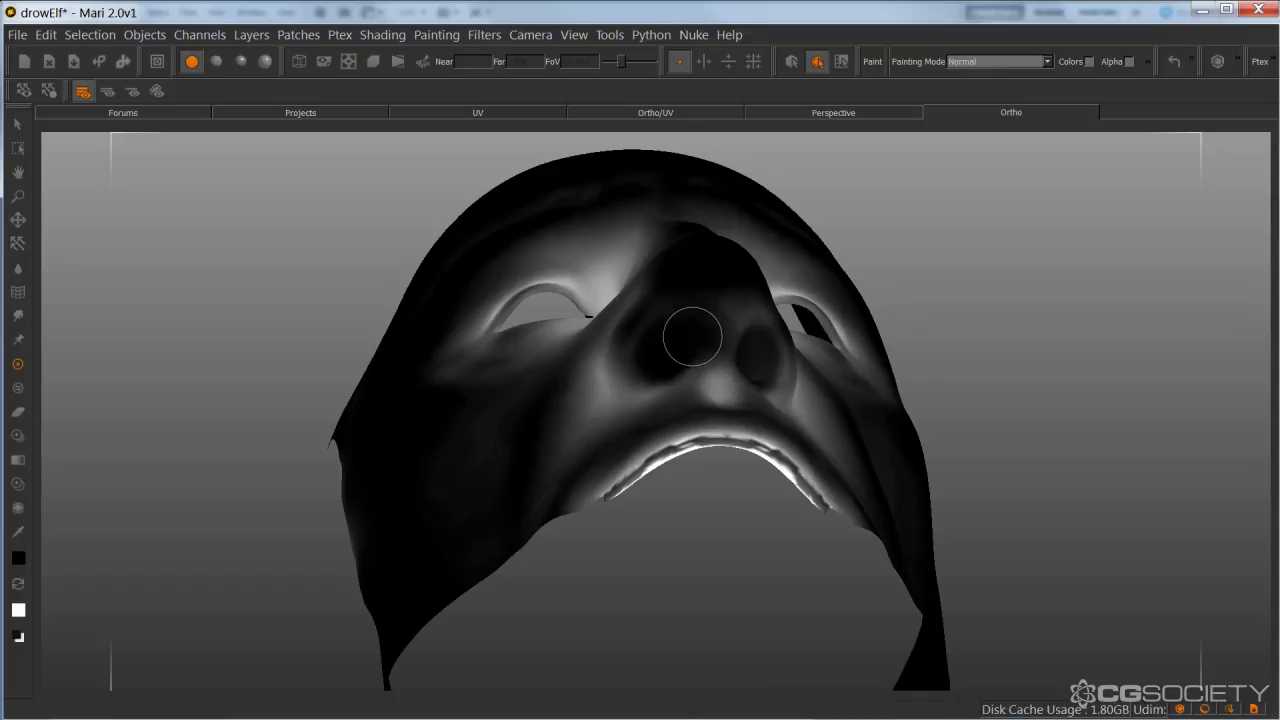
pyautogui.keyDown('alt'); pyautogui.moveTo(752, 370); pyautogui.dragTo(632, 379); pyautogui.keyUp('alt')
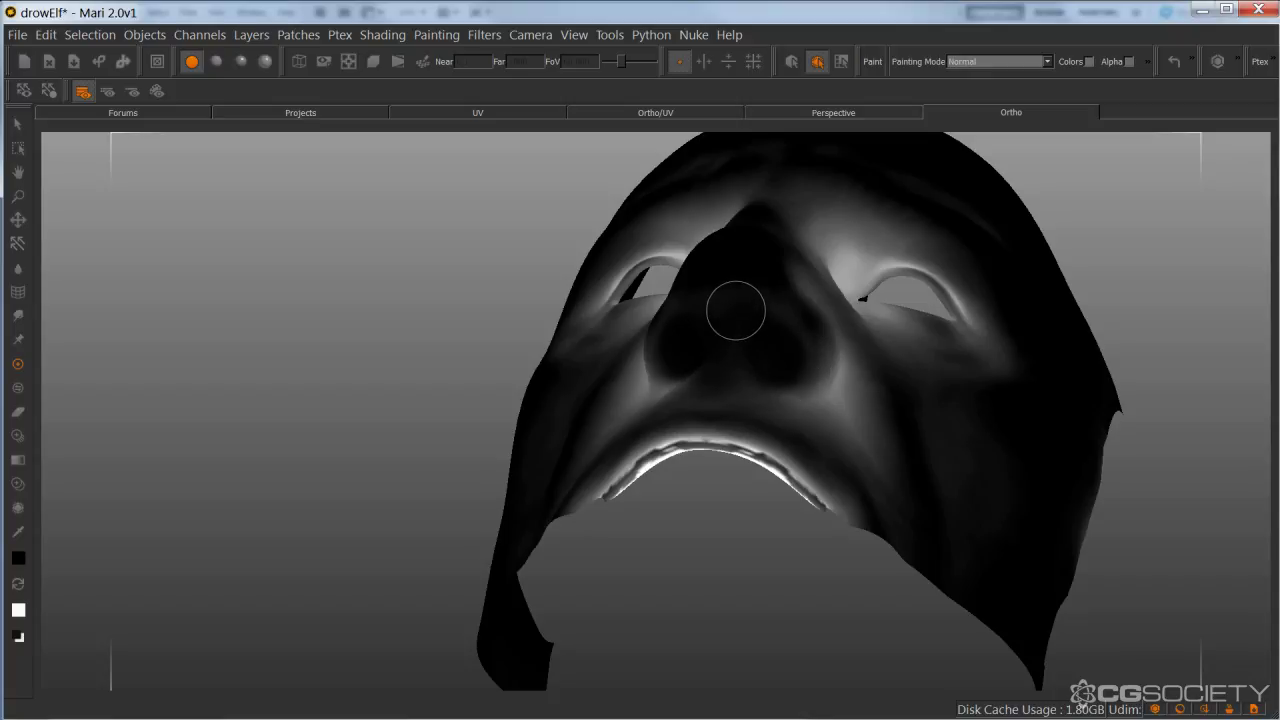
pyautogui.press('b')
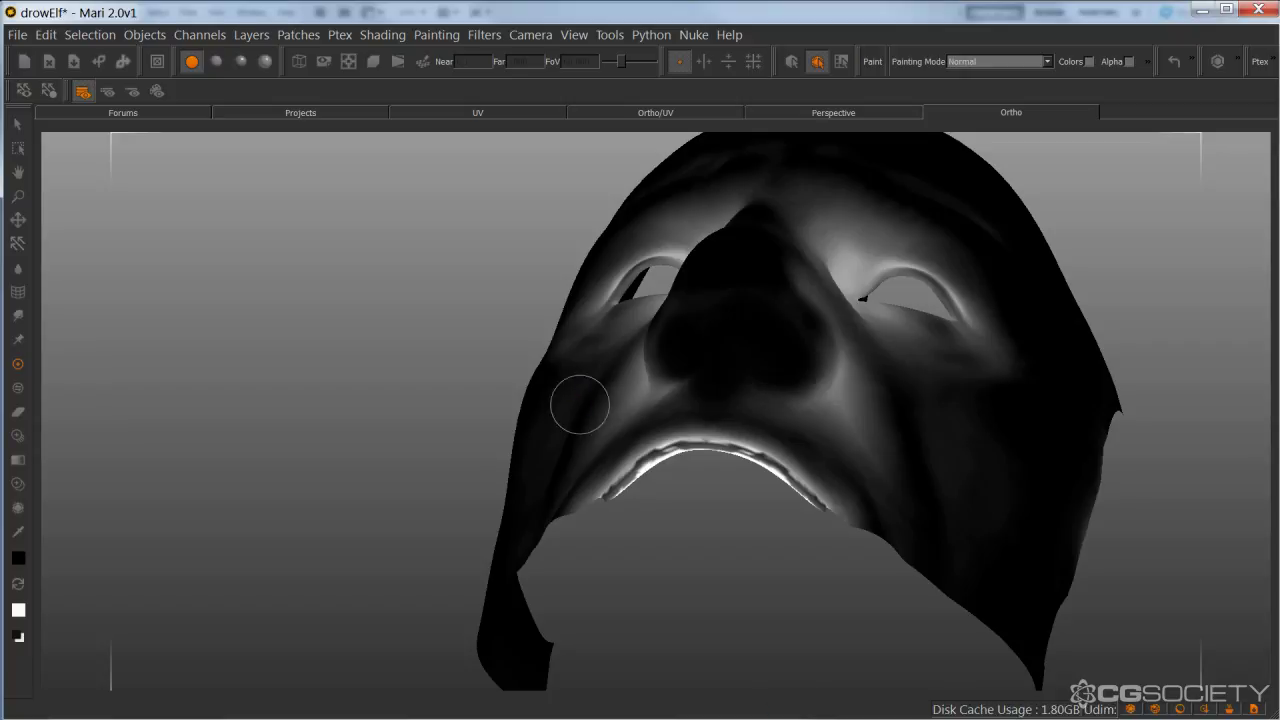
# Paint the sides of the nostril wings and the adjoining cheek creases black, bake the strokes, and swap the foreground colour to white.
pyautogui.moveTo(629, 377); pyautogui.dragTo(592, 433, button='middle')
pyautogui.keyDown('alt'); pyautogui.moveTo(592, 433); pyautogui.dragTo(750, 440); pyautogui.keyUp('alt')
pyautogui.moveTo(560, 440)
pyautogui.mouseDown(button='middle')
pyautogui.moveTo(634, 443)
pyautogui.moveTo(691, 391)
pyautogui.moveTo(606, 402)
pyautogui.mouseUp(button='middle')
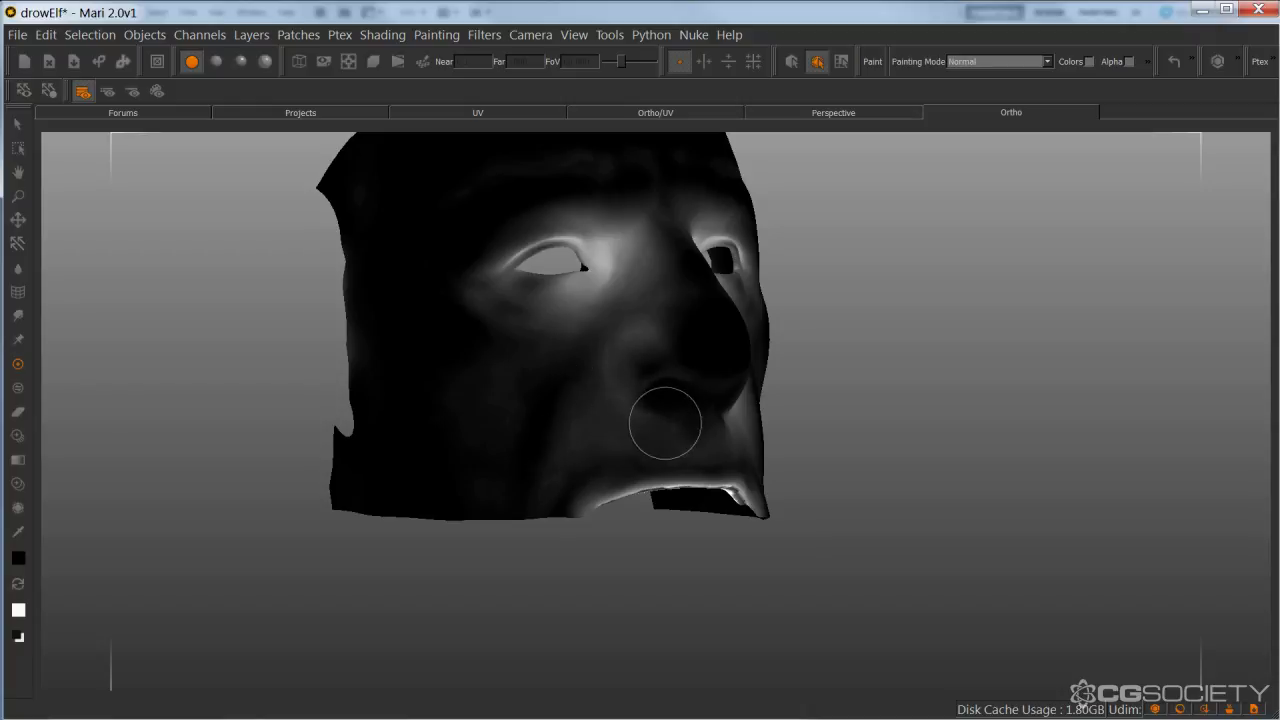
pyautogui.click(688, 354)
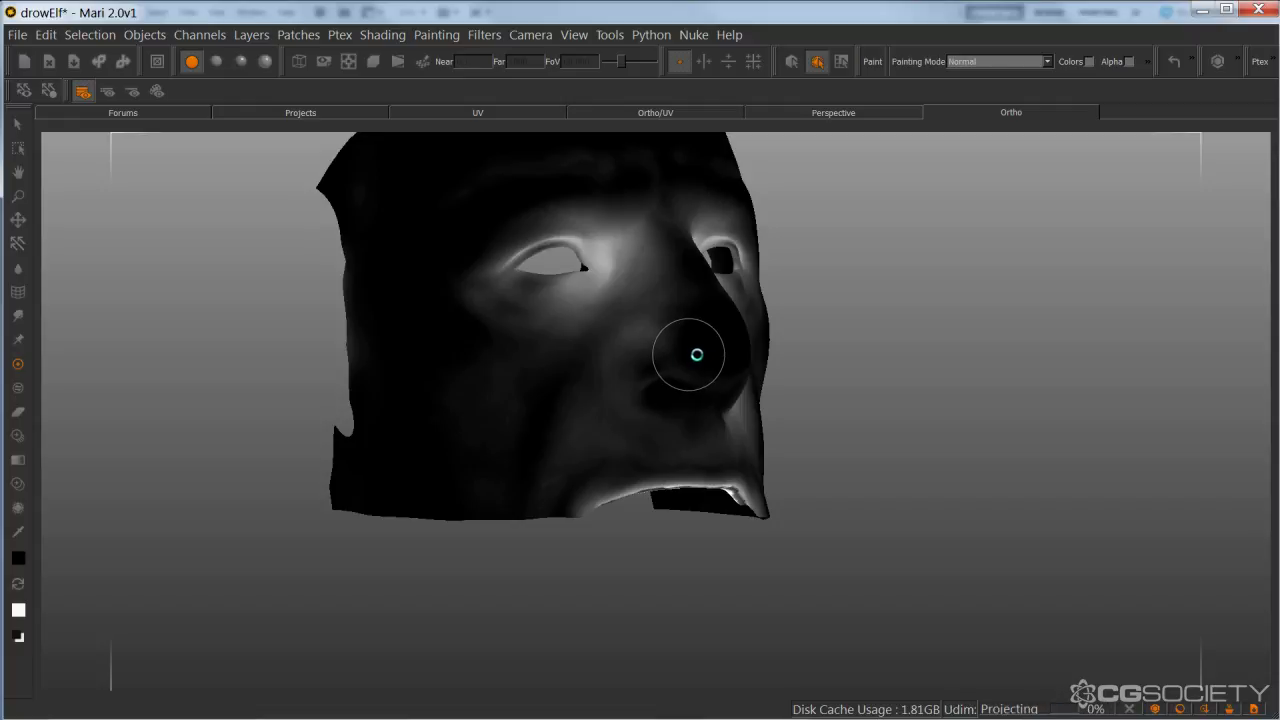
pyautogui.keyDown('alt'); pyautogui.moveTo(705, 354); pyautogui.dragTo(505, 378); pyautogui.keyUp('alt')
pyautogui.keyDown('alt'); pyautogui.moveTo(667, 377); pyautogui.dragTo(673, 377); pyautogui.keyUp('alt')
pyautogui.moveTo(783, 377)
pyautogui.mouseDown()
pyautogui.moveTo(767, 359)
pyautogui.moveTo(808, 437)
pyautogui.moveTo(727, 415)
pyautogui.mouseUp()
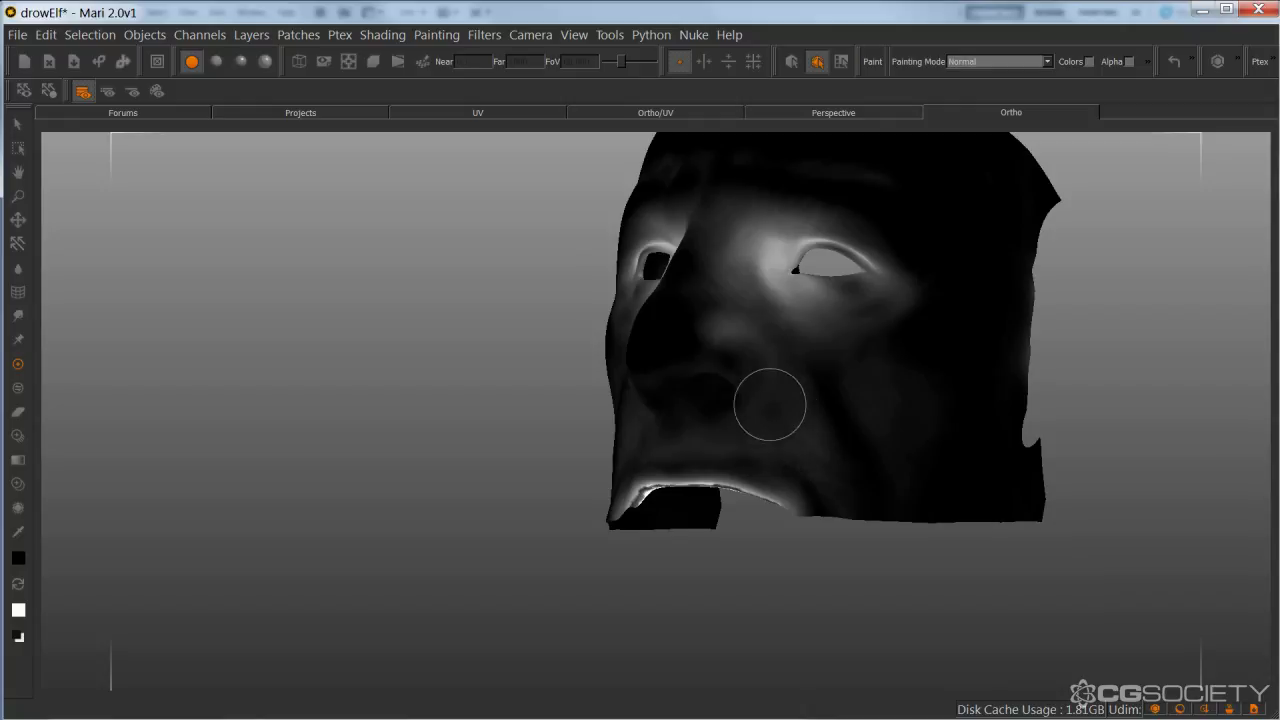
pyautogui.moveTo(769, 395); pyautogui.dragTo(777, 384)
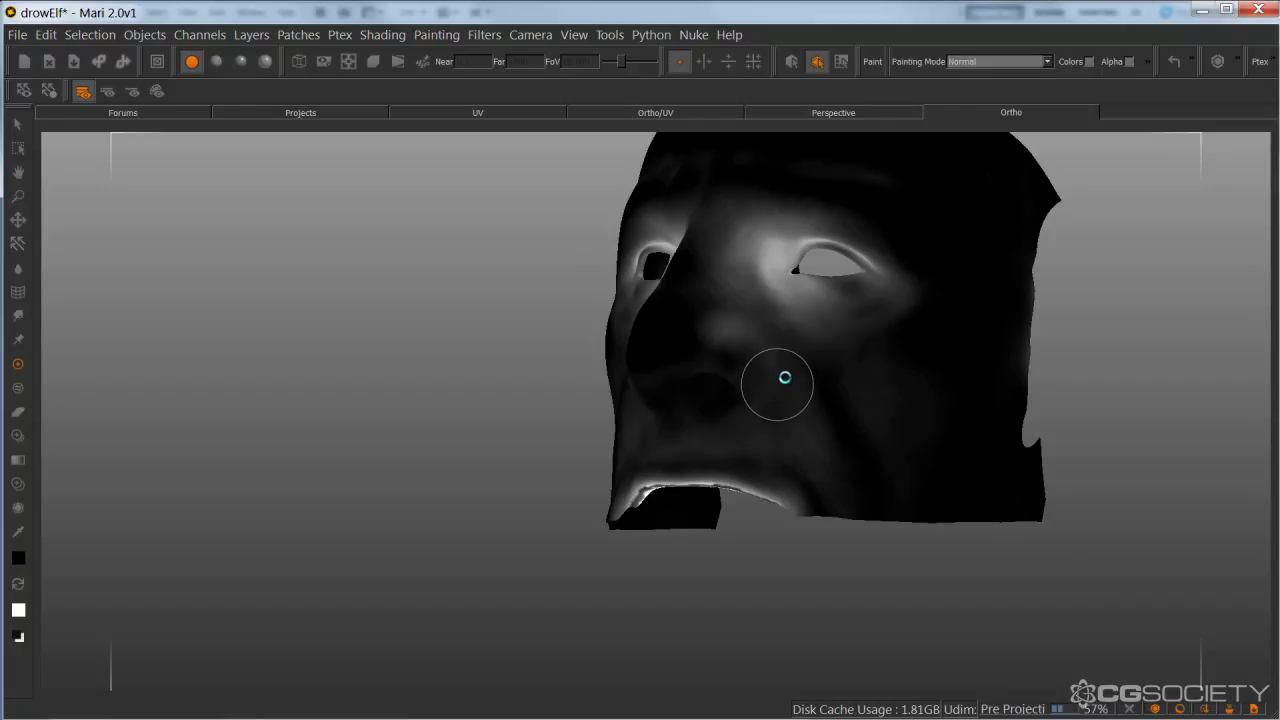
pyautogui.moveTo(782, 373)
pyautogui.mouseDown(button='middle')
pyautogui.moveTo(722, 432)
pyautogui.moveTo(700, 423)
pyautogui.mouseUp(button='middle')
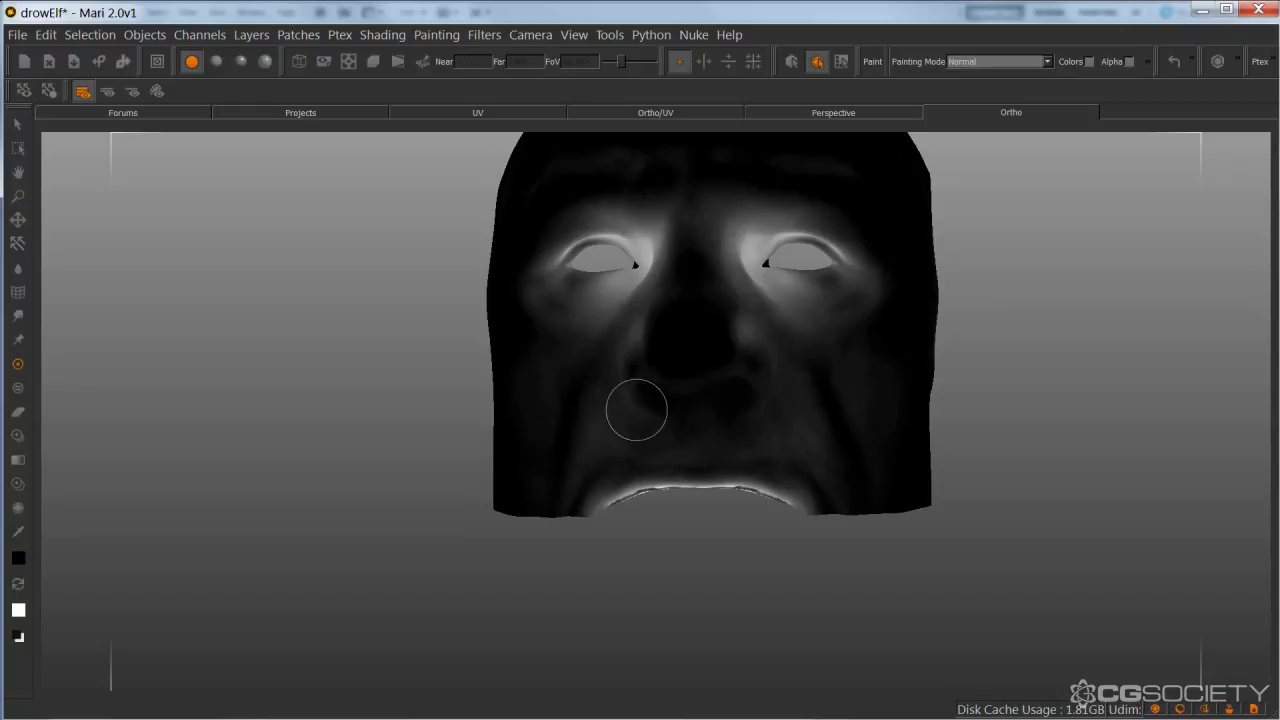
pyautogui.press('x')
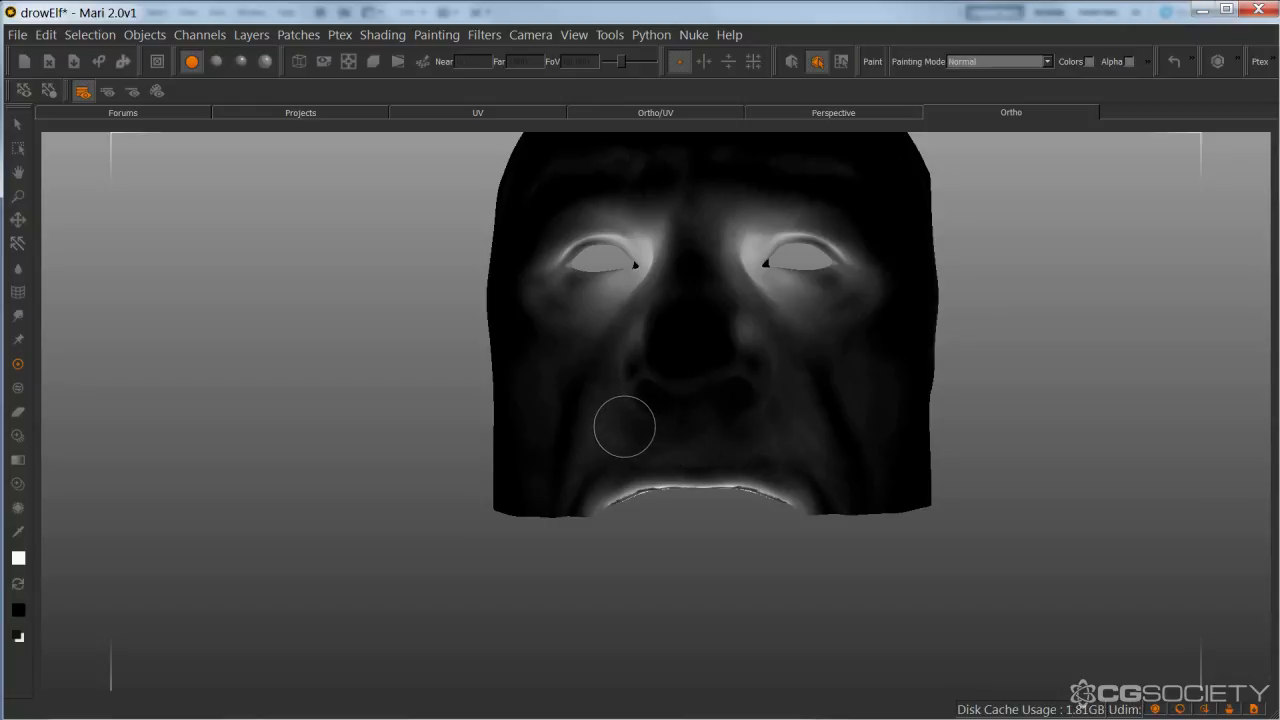
pyautogui.press('b')
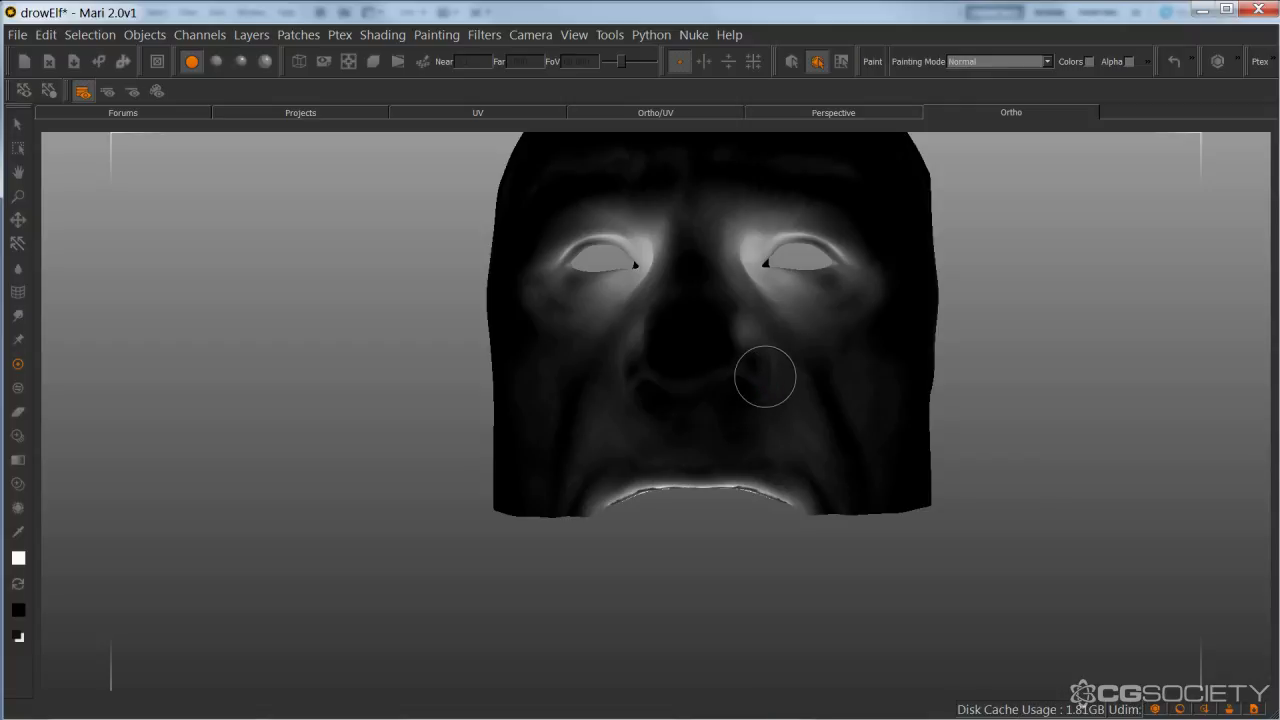
# Show all hidden patches so the whole head is displayed again.
pyautogui.moveTo(843, 375)
pyautogui.mouseDown(button='middle')
pyautogui.moveTo(825, 425)
pyautogui.moveTo(817, 415)
pyautogui.mouseUp(button='middle')
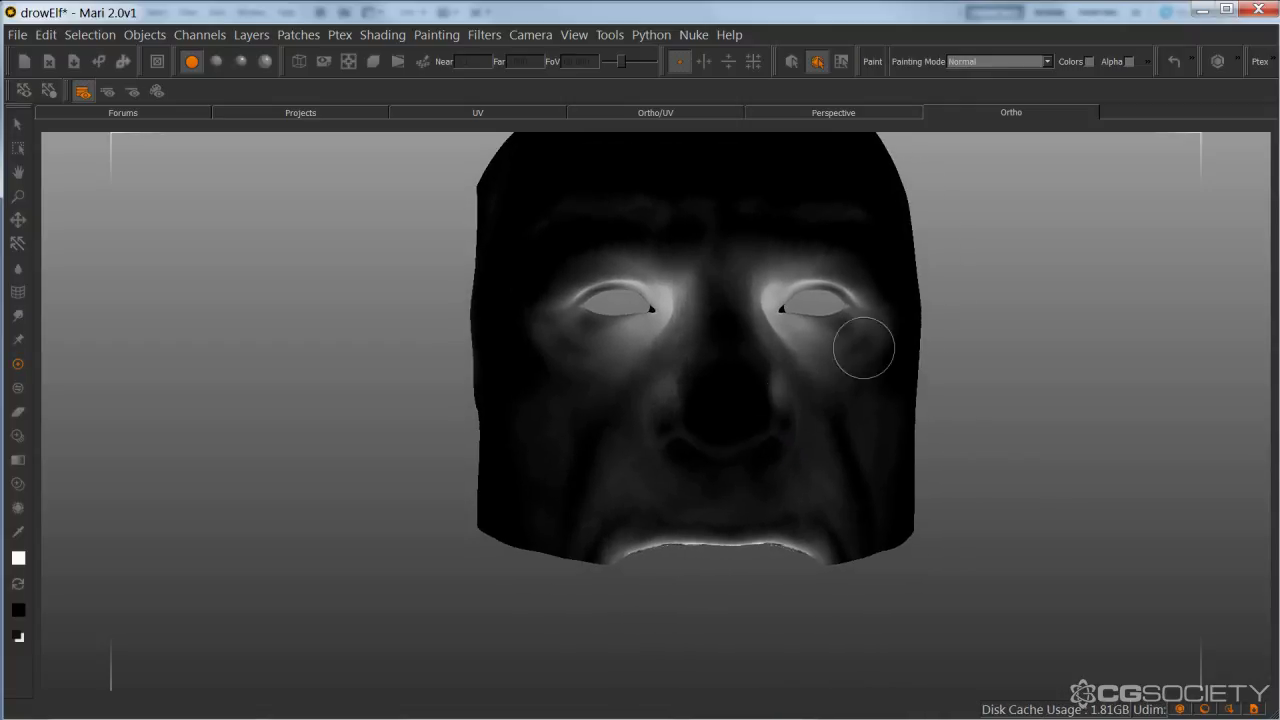
pyautogui.moveTo(924, 328)
pyautogui.mouseDown(button='middle')
pyautogui.moveTo(903, 394)
pyautogui.moveTo(883, 409)
pyautogui.mouseUp(button='middle')
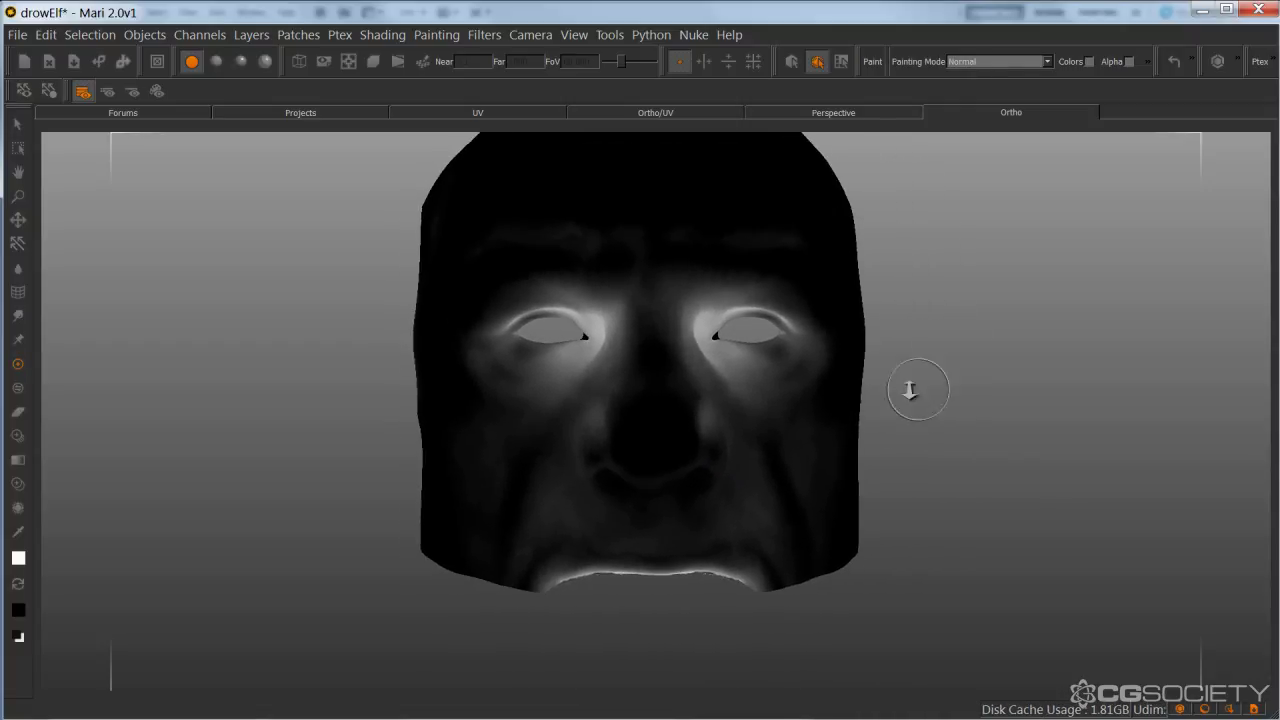
pyautogui.rightClick(910, 350)
pyautogui.moveTo(1000, 434)
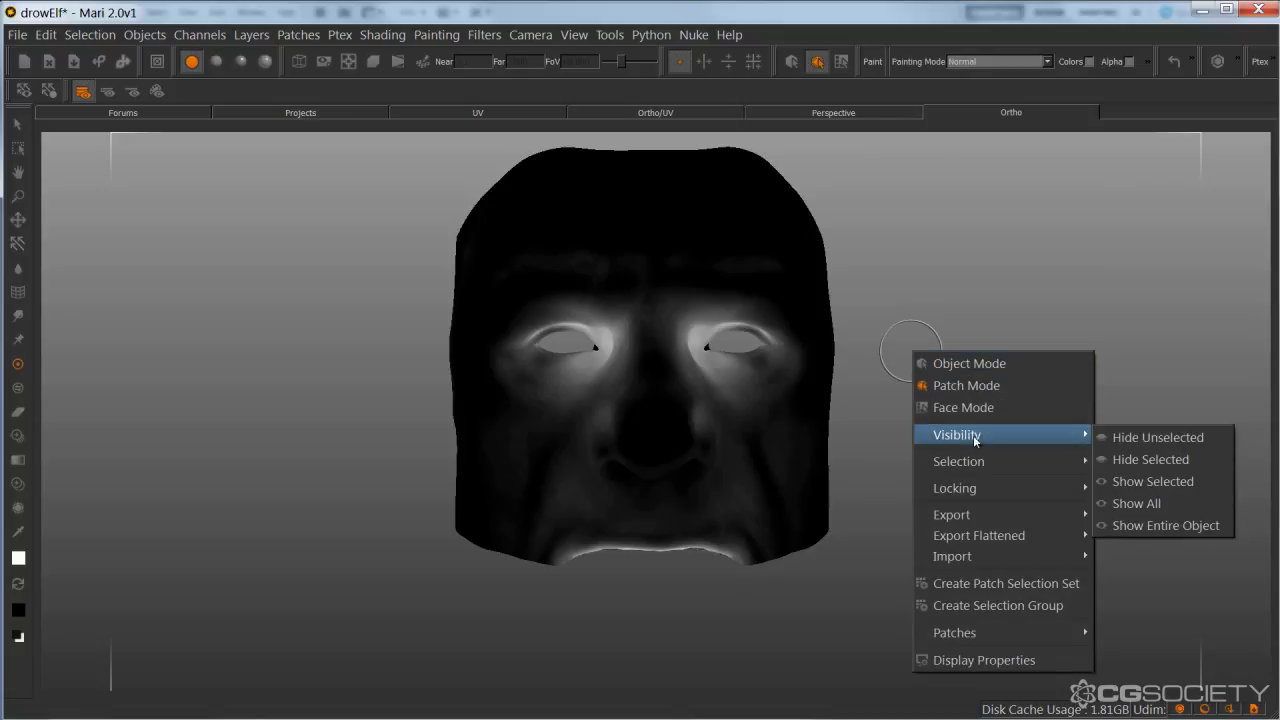
pyautogui.click(1142, 503)
# Restore black as the paint colour and paint out the light areas at both mouth corners and just below the lower lip.
pyautogui.keyDown('alt'); pyautogui.moveTo(892, 393); pyautogui.dragTo(835, 400, button='right'); pyautogui.keyUp('alt')
pyautogui.keyDown('alt'); pyautogui.moveTo(820, 410); pyautogui.dragTo(725, 418); pyautogui.keyUp('alt')
pyautogui.keyDown('alt'); pyautogui.moveTo(725, 418); pyautogui.dragTo(786, 434, button='middle'); pyautogui.keyUp('alt')
pyautogui.keyDown('alt'); pyautogui.moveTo(786, 434); pyautogui.dragTo(762, 447); pyautogui.keyUp('alt')
pyautogui.moveTo(762, 447)
pyautogui.mouseDown(button='middle')
pyautogui.moveTo(797, 449)
pyautogui.moveTo(796, 403)
pyautogui.moveTo(837, 449)
pyautogui.moveTo(796, 457)
pyautogui.mouseUp(button='middle')
pyautogui.press('x')
pyautogui.press('x')
pyautogui.moveTo(672, 438)
pyautogui.mouseDown()
pyautogui.moveTo(648, 458)
pyautogui.moveTo(698, 424)
pyautogui.moveTo(756, 464)
pyautogui.mouseUp()
pyautogui.press('x')
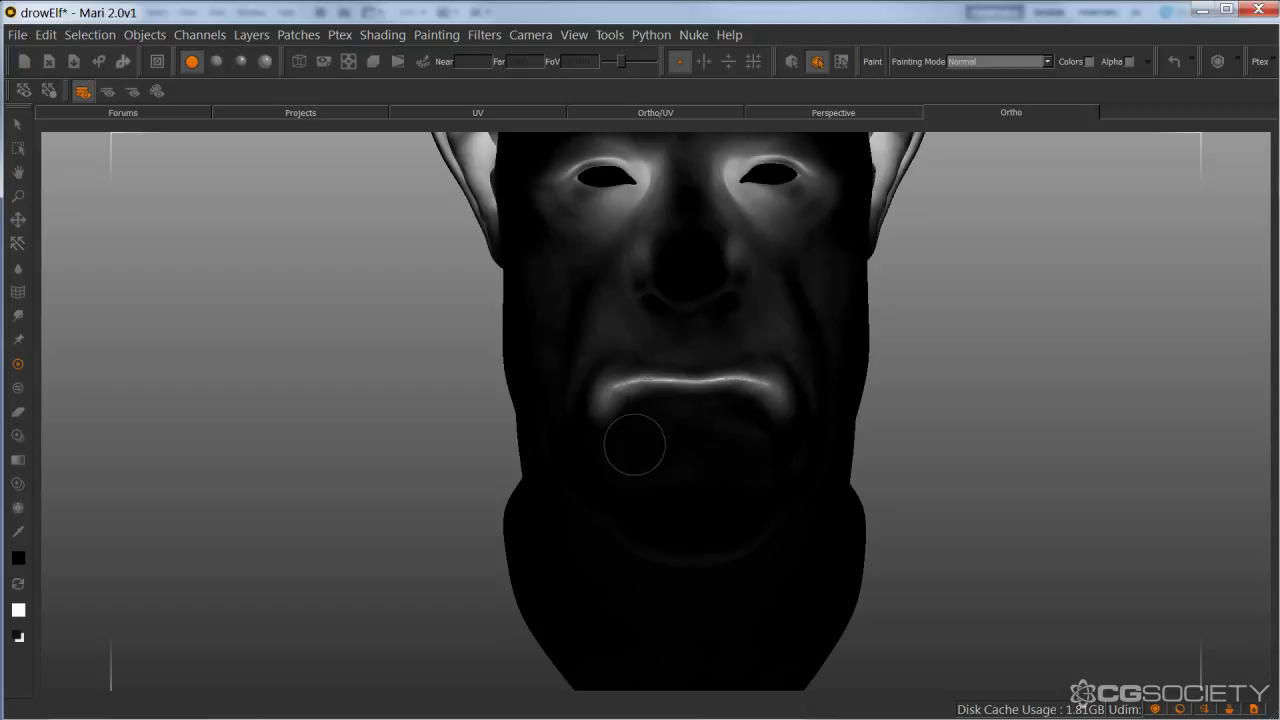
pyautogui.moveTo(610, 435)
pyautogui.mouseDown()
pyautogui.moveTo(600, 383)
pyautogui.moveTo(614, 431)
pyautogui.mouseUp()
pyautogui.moveTo(753, 415); pyautogui.dragTo(786, 408)
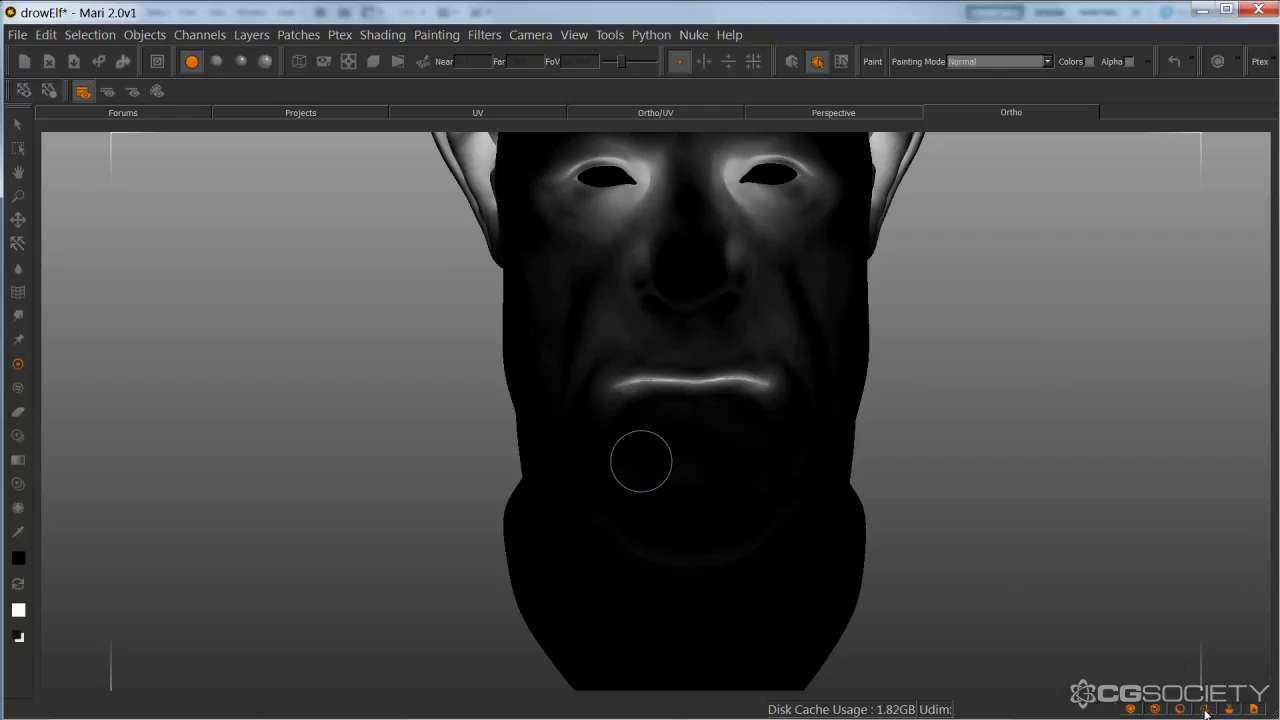
# Paint the faint light marks on the forehead above the brows black.
pyautogui.moveTo(966, 443); pyautogui.dragTo(926, 506, button='middle')
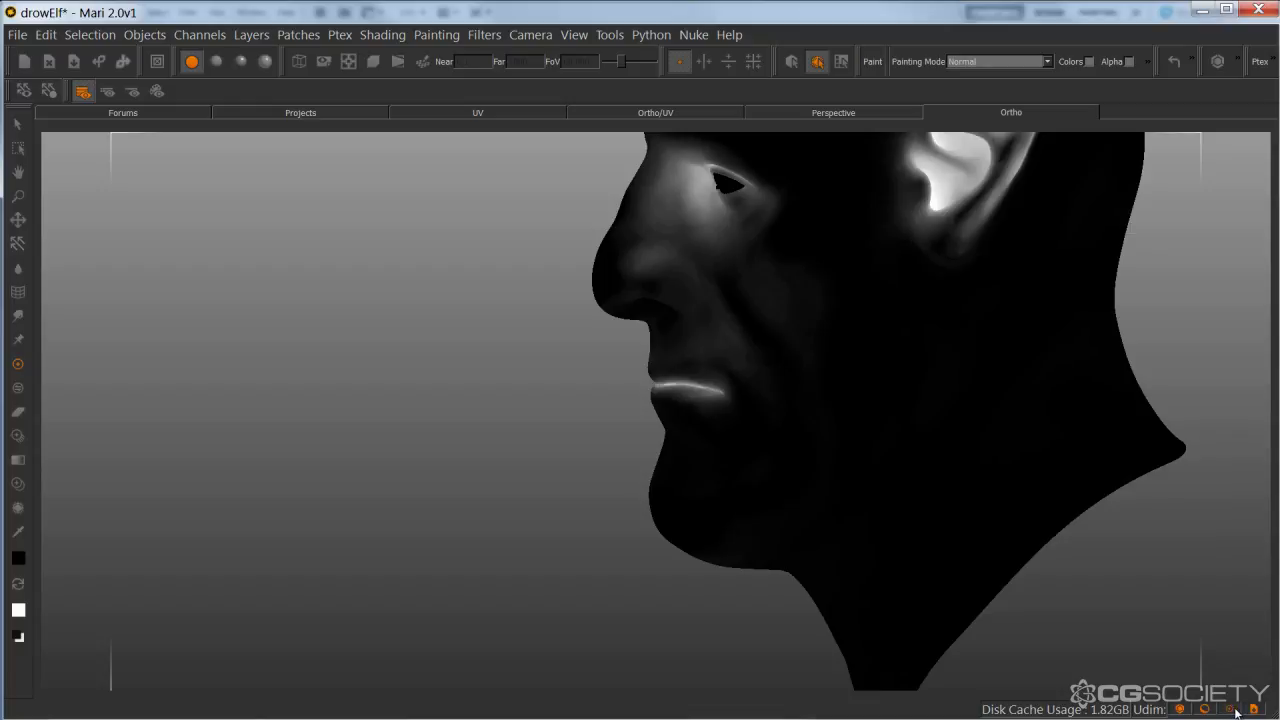
pyautogui.keyDown('alt'); pyautogui.moveTo(946, 370); pyautogui.dragTo(854, 389, button='right'); pyautogui.keyUp('alt')
pyautogui.keyDown('alt'); pyautogui.moveTo(868, 417); pyautogui.dragTo(857, 437, button='middle'); pyautogui.keyUp('alt')
pyautogui.keyDown('alt'); pyautogui.moveTo(857, 437); pyautogui.dragTo(940, 440); pyautogui.keyUp('alt')
pyautogui.moveTo(819, 496)
pyautogui.keyDown('alt'); pyautogui.mouseDown(button='middle')
pyautogui.moveTo(820, 537)
pyautogui.moveTo(800, 471)
pyautogui.moveTo(805, 485)
pyautogui.mouseUp(button='middle'); pyautogui.keyUp('alt')
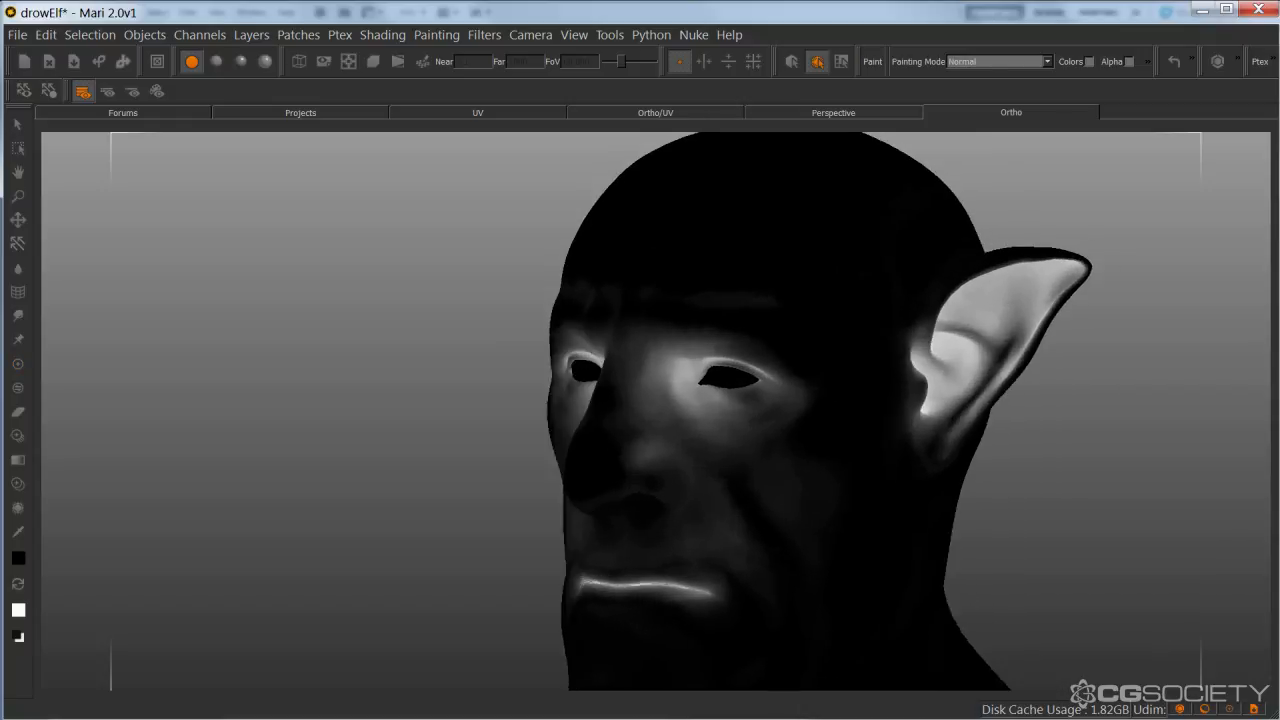
pyautogui.keyDown('alt'); pyautogui.moveTo(765, 428); pyautogui.dragTo(814, 474); pyautogui.keyUp('alt')
pyautogui.keyDown('alt'); pyautogui.moveTo(740, 388); pyautogui.dragTo(737, 460, button='middle'); pyautogui.keyUp('alt')
pyautogui.keyDown('alt'); pyautogui.moveTo(737, 460); pyautogui.dragTo(683, 485); pyautogui.keyUp('alt')
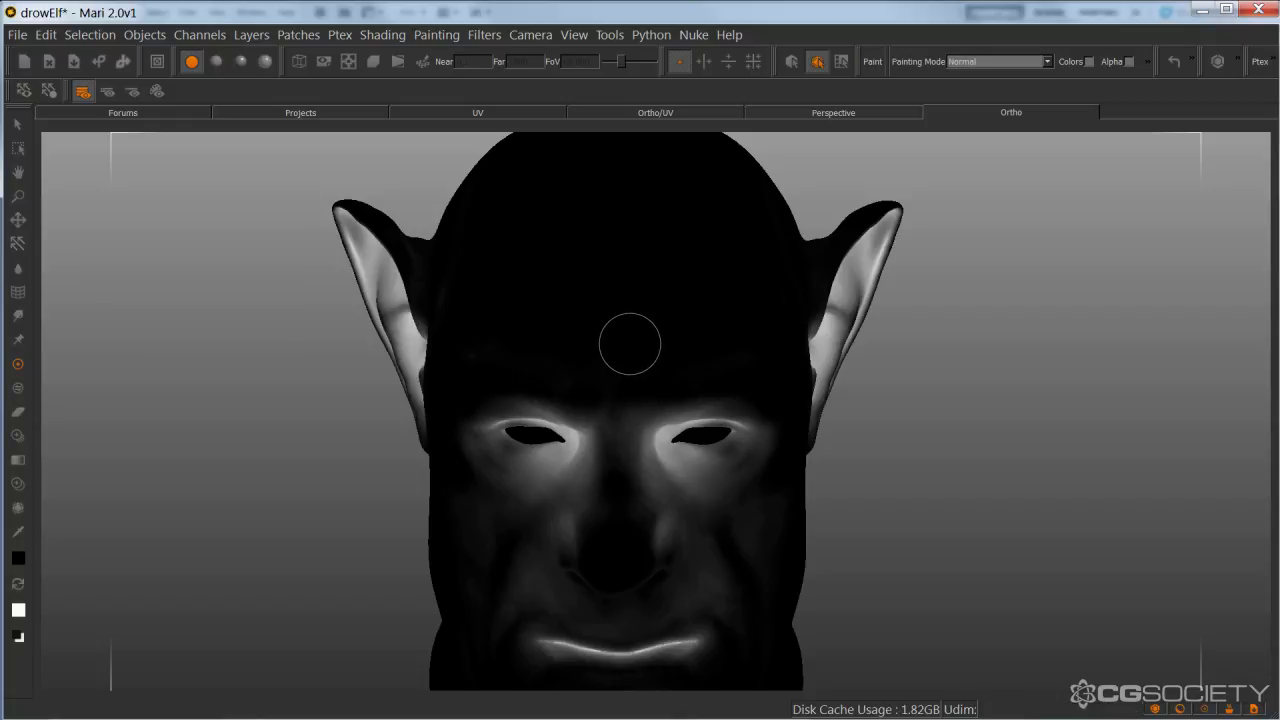
# Paint the light falloff in front of and below the left ear black and bake the strokes.
pyautogui.moveTo(688, 330)
pyautogui.mouseDown(button='middle')
pyautogui.moveTo(651, 309)
pyautogui.moveTo(520, 379)
pyautogui.mouseUp(button='middle')
pyautogui.keyDown('alt'); pyautogui.moveTo(520, 379); pyautogui.dragTo(649, 352, button='right'); pyautogui.keyUp('alt')
pyautogui.moveTo(649, 352); pyautogui.dragTo(642, 395)
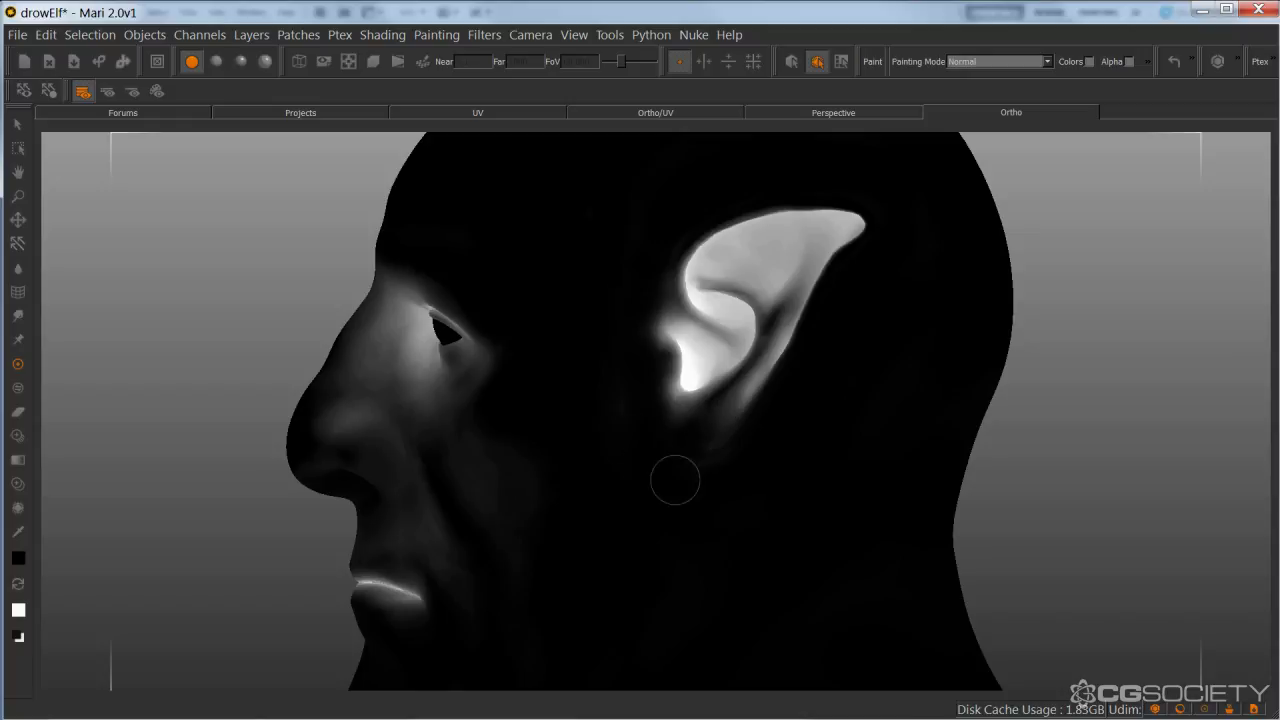
pyautogui.press('b')
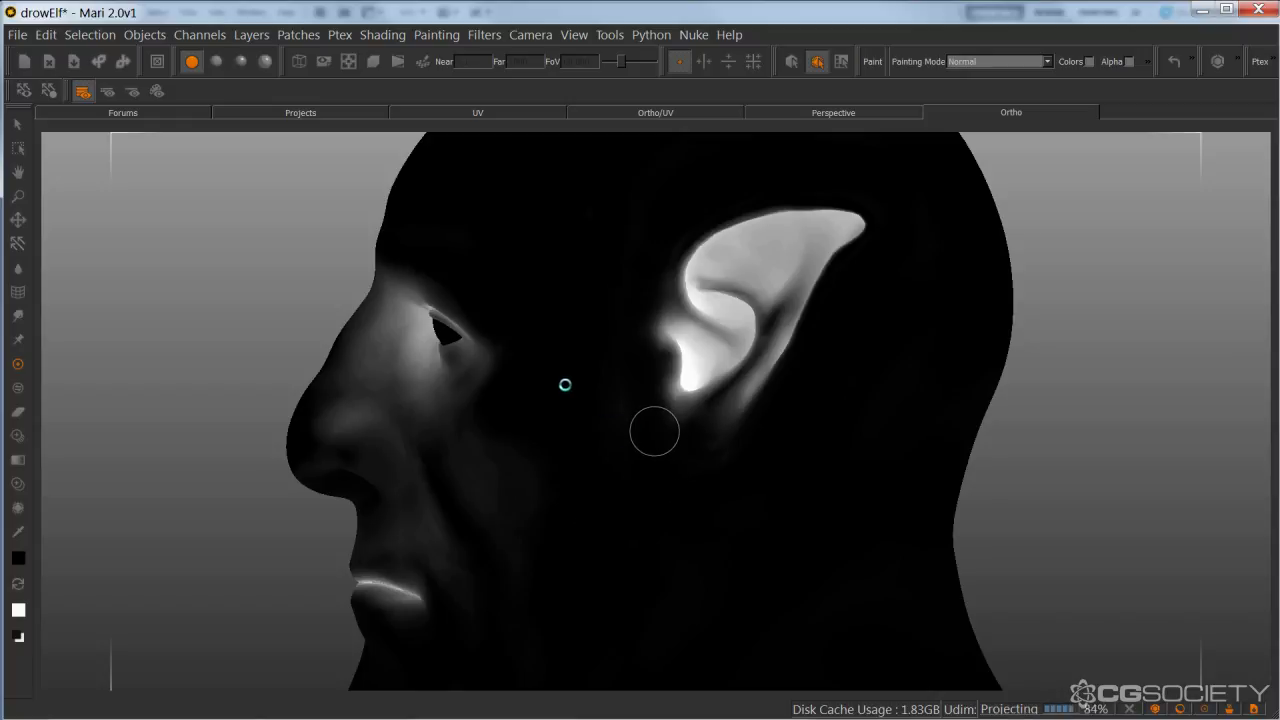
pyautogui.keyDown('alt'); pyautogui.moveTo(663, 397); pyautogui.dragTo(606, 388); pyautogui.keyUp('alt')
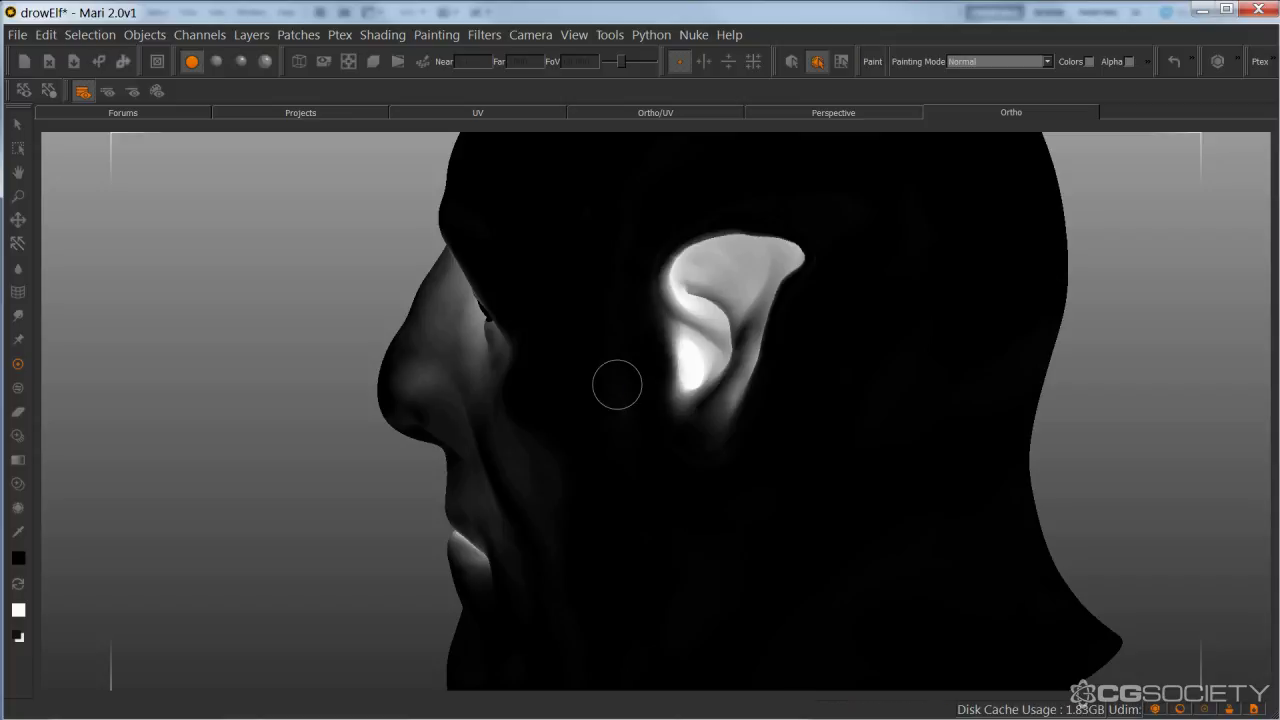
# Paint the light falloff on the cheek in front of the right ear black.
pyautogui.keyDown('alt'); pyautogui.moveTo(638, 366); pyautogui.dragTo(715, 405); pyautogui.keyUp('alt')
pyautogui.keyDown('alt'); pyautogui.moveTo(556, 388); pyautogui.dragTo(785, 412); pyautogui.keyUp('alt')
pyautogui.keyDown('alt'); pyautogui.moveTo(475, 432); pyautogui.dragTo(599, 428, button='middle'); pyautogui.keyUp('alt')
pyautogui.keyDown('alt'); pyautogui.moveTo(599, 428); pyautogui.dragTo(650, 424, button='right'); pyautogui.keyUp('alt')
pyautogui.keyDown('alt'); pyautogui.moveTo(640, 420); pyautogui.dragTo(684, 418); pyautogui.keyUp('alt')
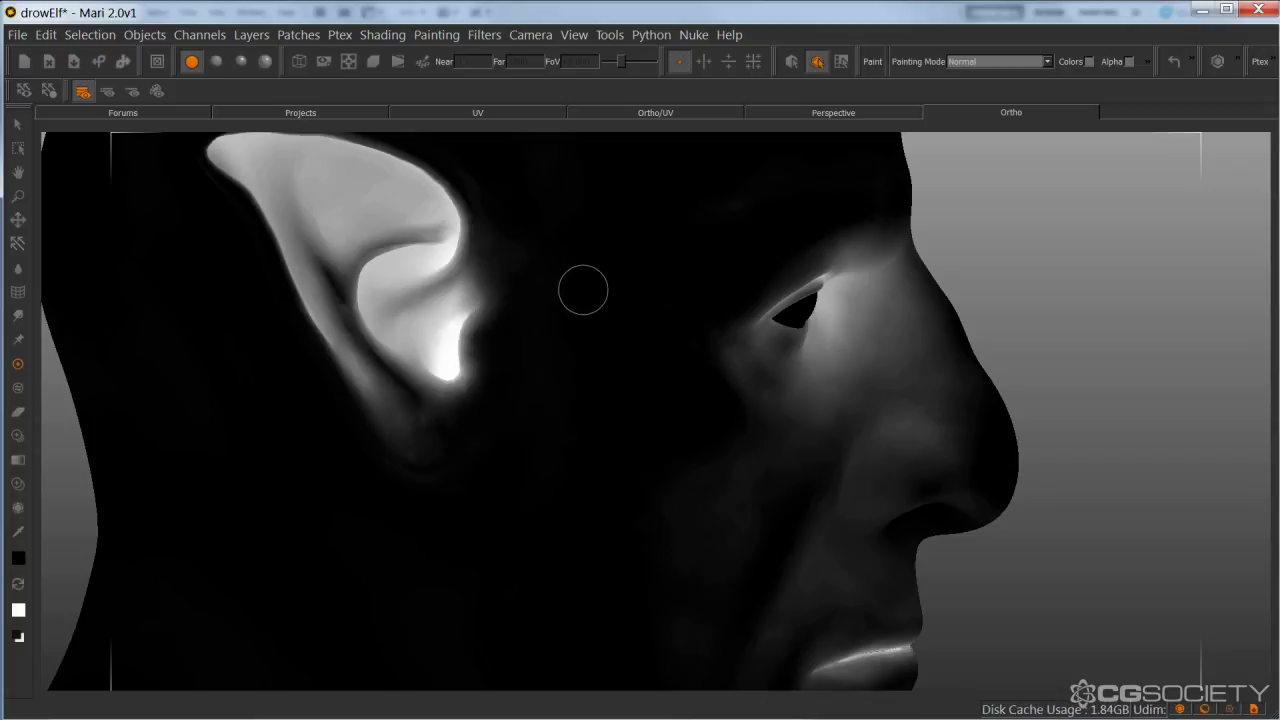
# Return to a front view of the head, save the project, and switch to the Select tool.
pyautogui.keyDown('alt'); pyautogui.moveTo(603, 291); pyautogui.dragTo(538, 346, button='right'); pyautogui.keyUp('alt')
pyautogui.keyDown('alt'); pyautogui.moveTo(543, 346); pyautogui.dragTo(602, 375, button='middle'); pyautogui.keyUp('alt')
pyautogui.keyDown('alt'); pyautogui.moveTo(602, 375); pyautogui.dragTo(440, 388); pyautogui.keyUp('alt')
pyautogui.moveTo(470, 383)
pyautogui.mouseDown(button='middle')
pyautogui.moveTo(503, 371)
pyautogui.moveTo(498, 347)
pyautogui.moveTo(486, 386)
pyautogui.moveTo(505, 375)
pyautogui.moveTo(466, 371)
pyautogui.moveTo(514, 386)
pyautogui.moveTo(412, 394)
pyautogui.mouseUp(button='middle')
pyautogui.click(19, 128)
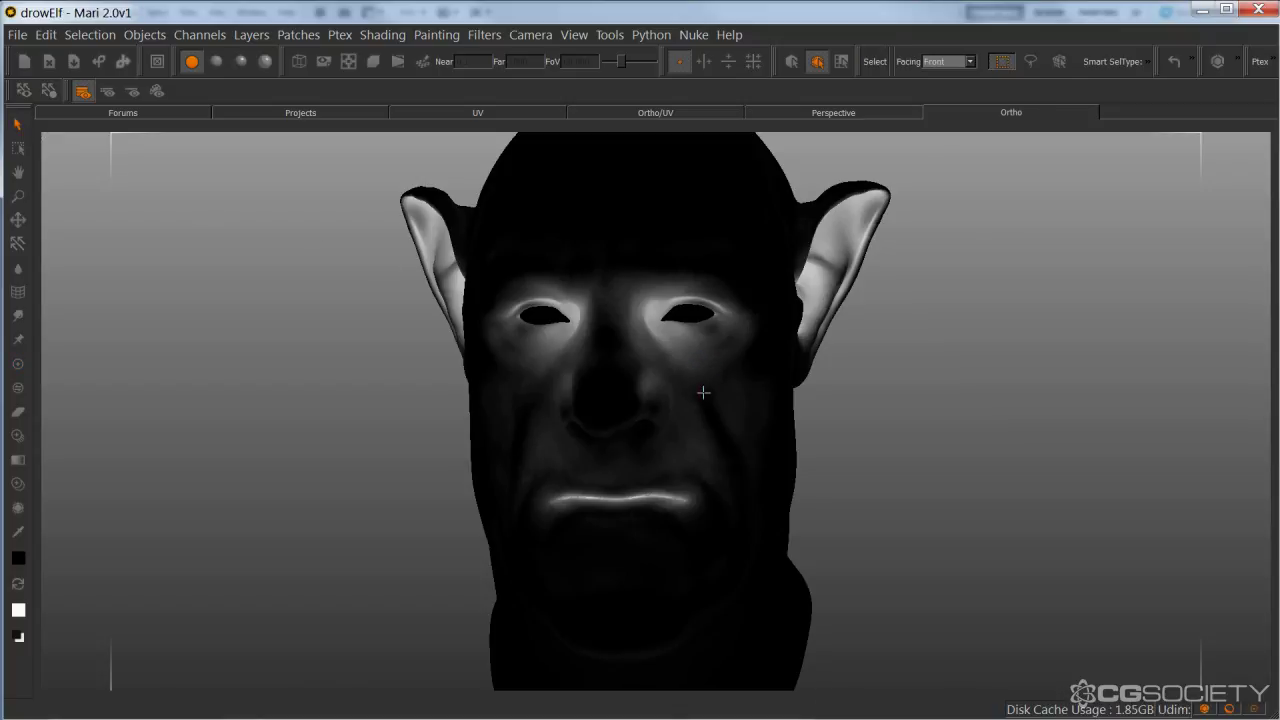
# Examine the masked ambient occlusion around the eyes, nose, mouth and ears from several angles and distances.
pyautogui.moveTo(700, 391); pyautogui.dragTo(732, 440, button='middle')
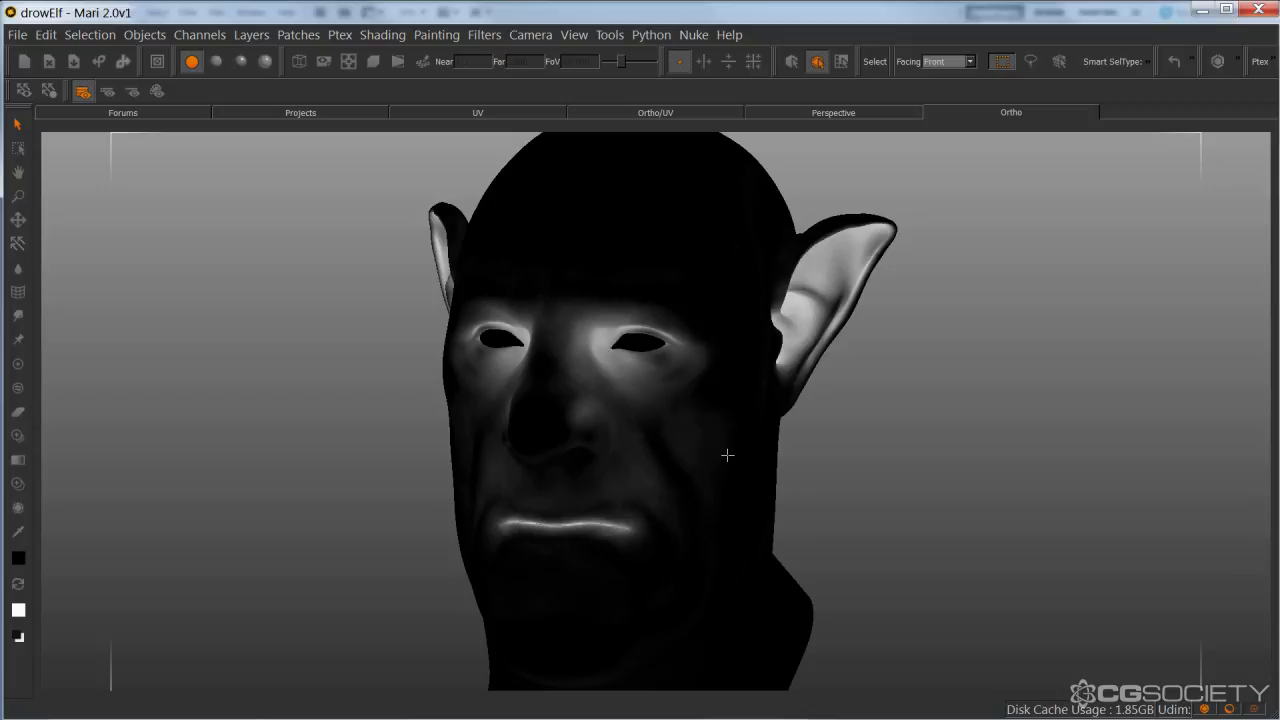
pyautogui.keyDown('alt'); pyautogui.moveTo(839, 426); pyautogui.dragTo(840, 455); pyautogui.keyUp('alt')
pyautogui.moveTo(840, 455)
pyautogui.mouseDown(button='middle')
pyautogui.moveTo(831, 463)
pyautogui.moveTo(860, 463)
pyautogui.moveTo(844, 462)
pyautogui.mouseUp(button='middle')
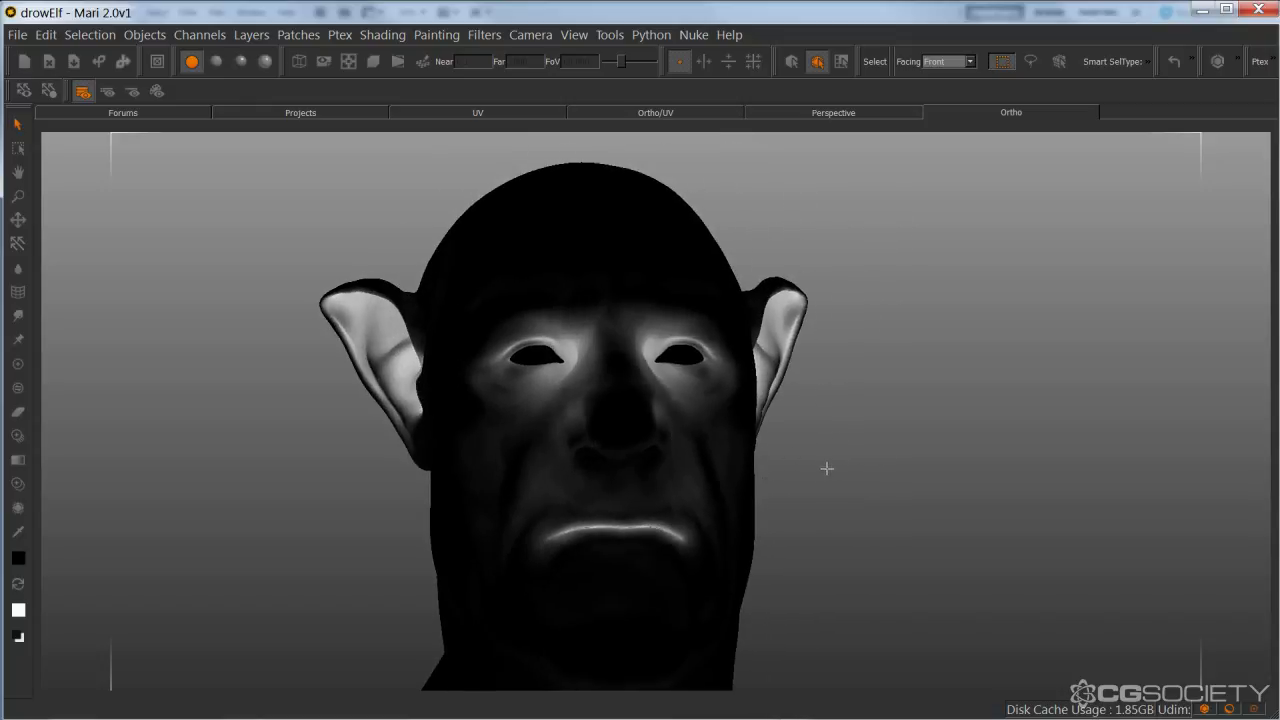
pyautogui.keyDown('alt'); pyautogui.moveTo(762, 448); pyautogui.dragTo(809, 434, button='middle'); pyautogui.keyUp('alt')
pyautogui.keyDown('alt'); pyautogui.moveTo(809, 434); pyautogui.dragTo(880, 451, button='right'); pyautogui.keyUp('alt')
pyautogui.keyDown('alt'); pyautogui.moveTo(880, 451); pyautogui.dragTo(852, 460); pyautogui.keyUp('alt')
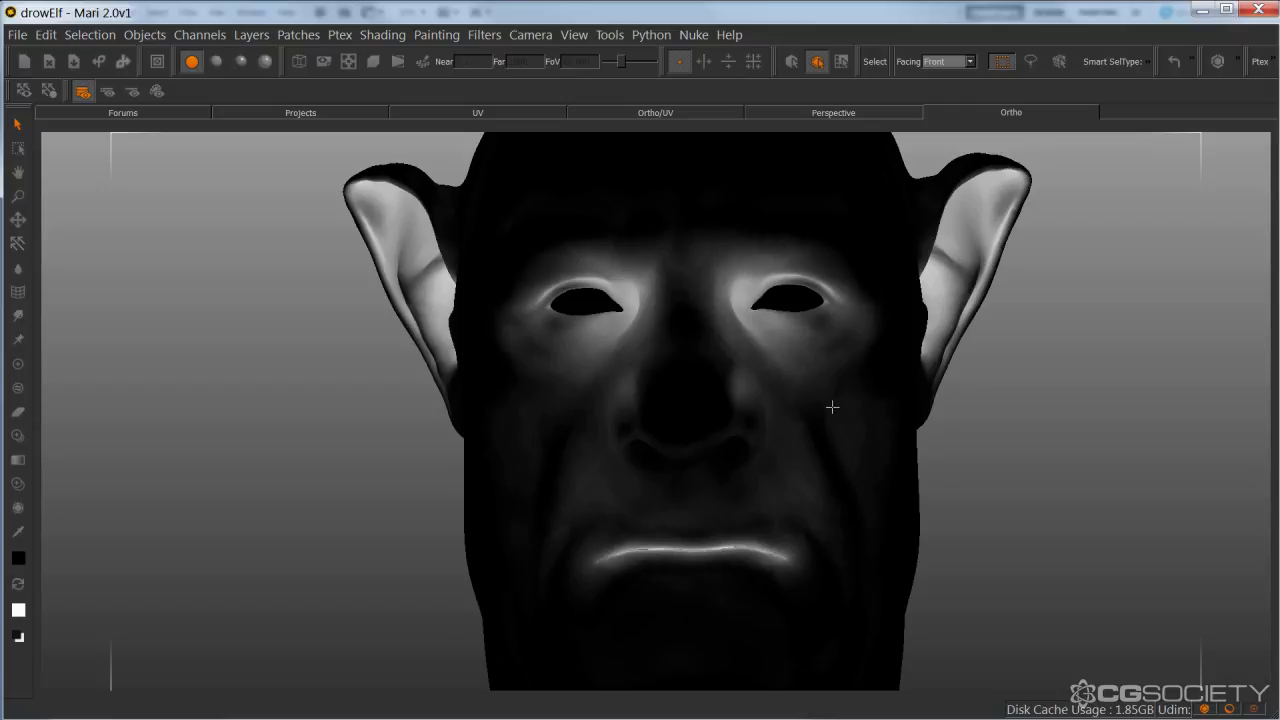
pyautogui.scroll(-2, 862, 402)
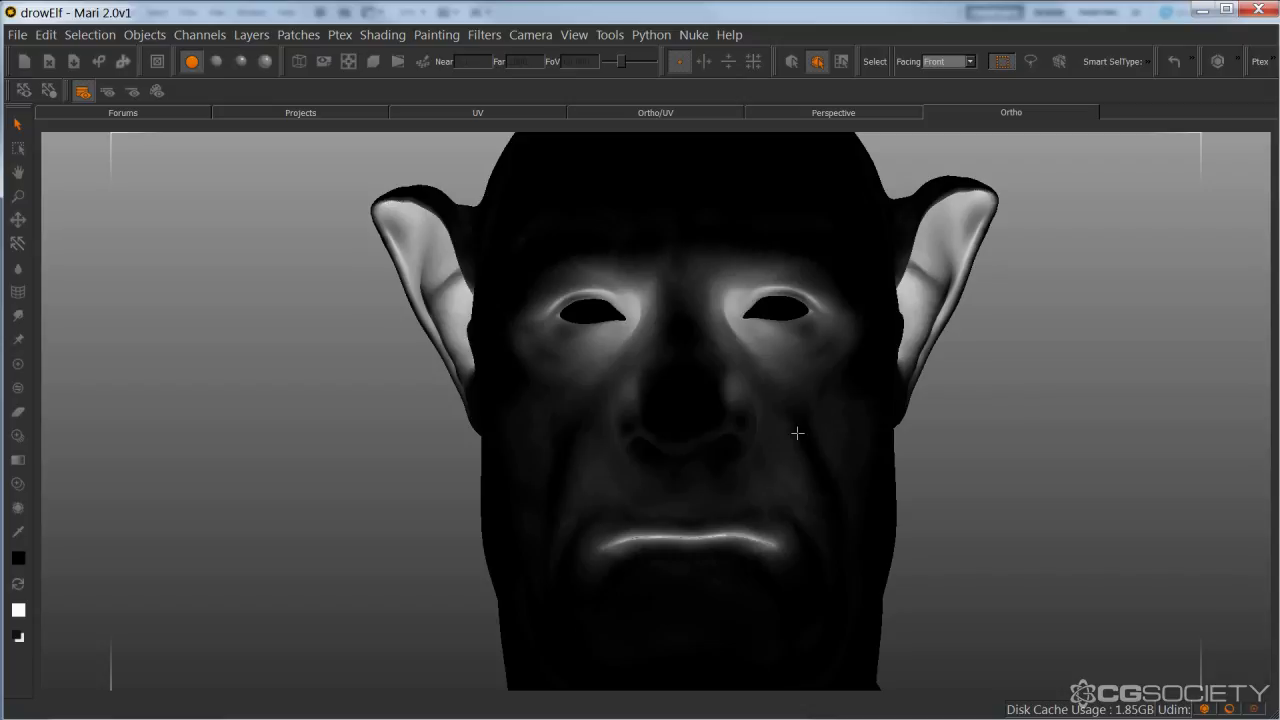
pyautogui.keyDown('alt'); pyautogui.moveTo(955, 443); pyautogui.dragTo(911, 471, button='right'); pyautogui.keyUp('alt')
pyautogui.keyDown('alt'); pyautogui.moveTo(911, 473); pyautogui.dragTo(966, 485, button='middle'); pyautogui.keyUp('alt')
pyautogui.keyDown('alt'); pyautogui.moveTo(966, 485); pyautogui.dragTo(900, 489); pyautogui.keyUp('alt')
pyautogui.keyDown('alt'); pyautogui.moveTo(897, 489); pyautogui.dragTo(972, 479, button='right'); pyautogui.keyUp('alt')
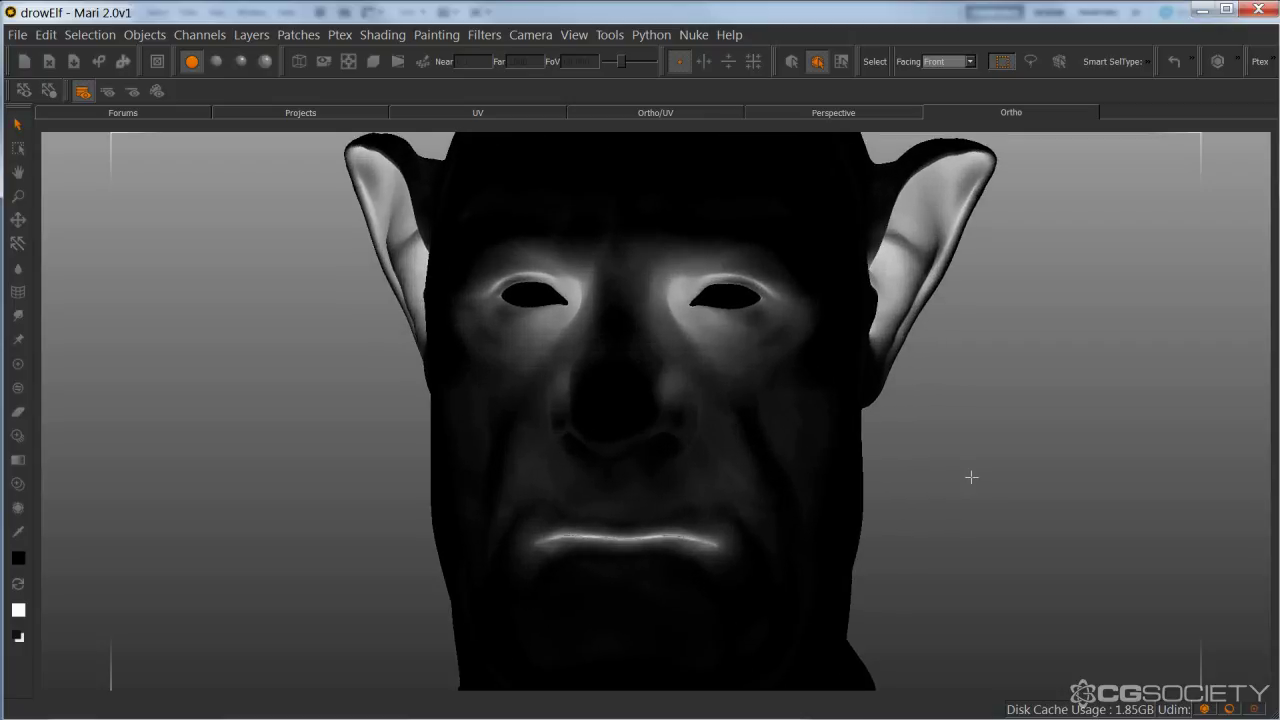
pyautogui.scroll(-2, 980, 469)
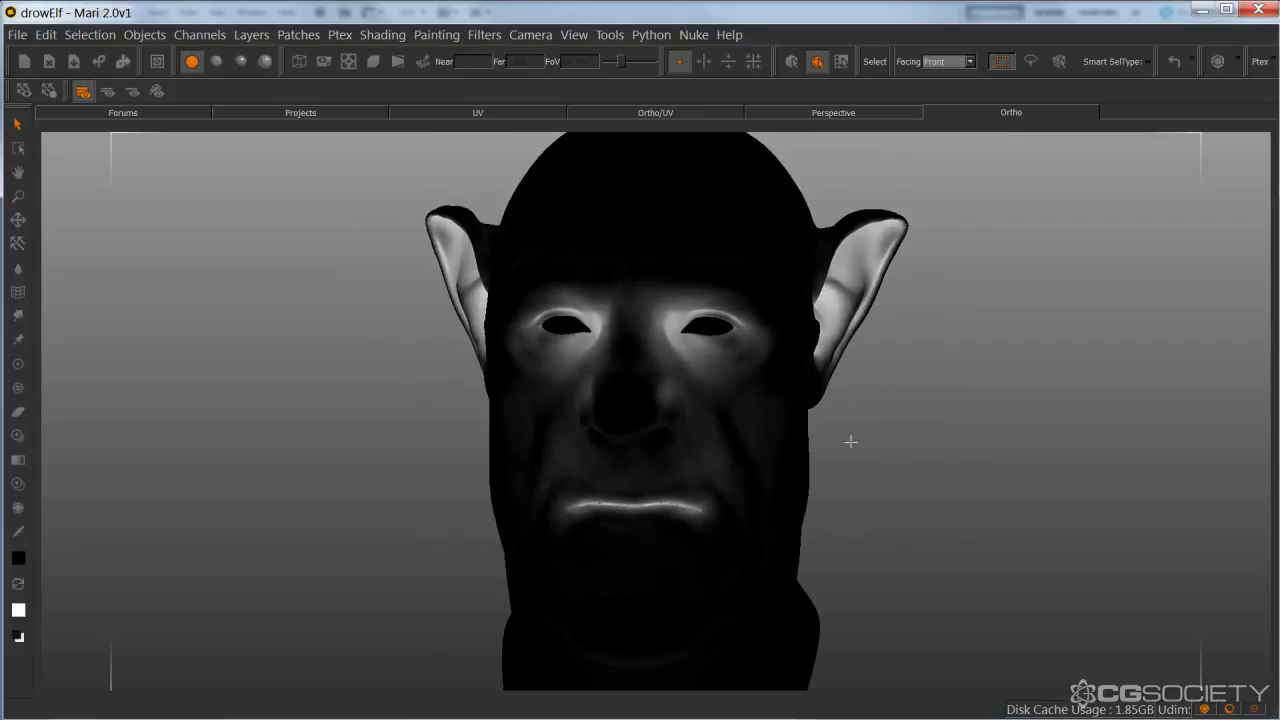
# Enlarge the paint brush and paint the light patch beyond the outer corner of the right eye black.
pyautogui.moveTo(864, 457)
pyautogui.mouseDown(button='middle')
pyautogui.moveTo(849, 494)
pyautogui.moveTo(934, 477)
pyautogui.moveTo(829, 500)
pyautogui.moveTo(852, 512)
pyautogui.moveTo(894, 491)
pyautogui.moveTo(829, 497)
pyautogui.mouseUp(button='middle')
pyautogui.press('p')
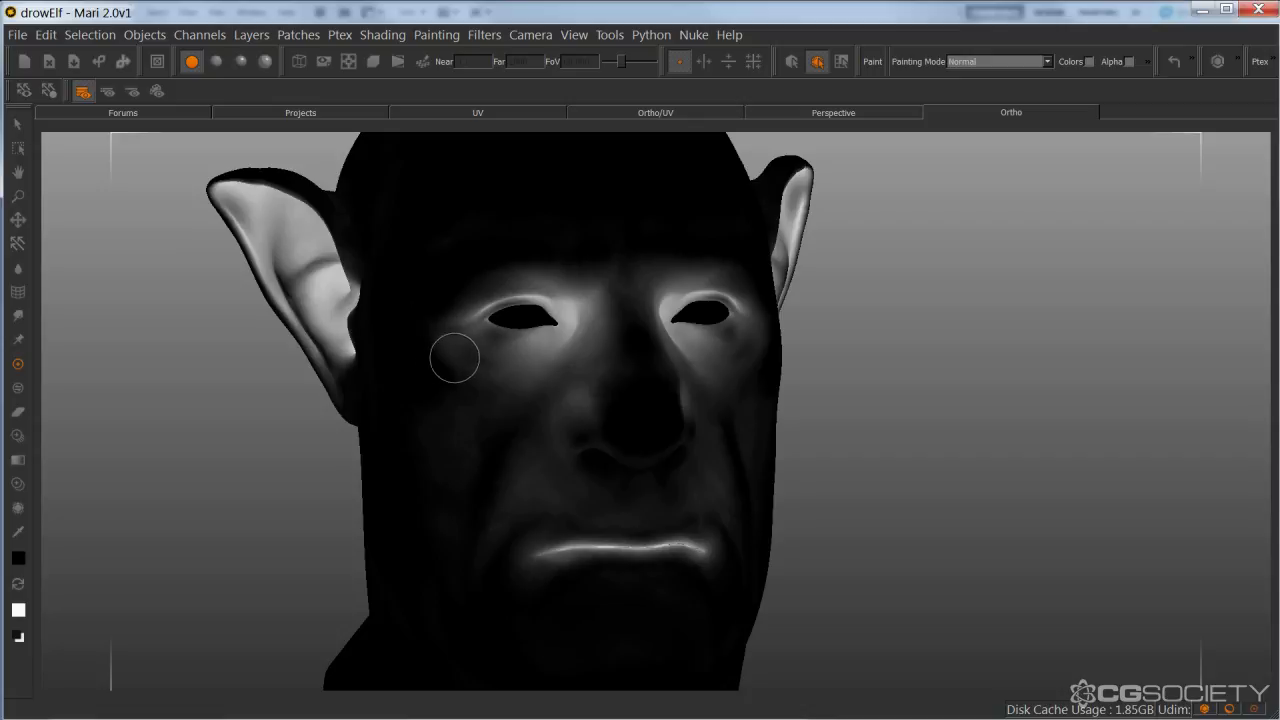
pyautogui.press('r')
pyautogui.moveTo(451, 358); pyautogui.dragTo(438, 325)
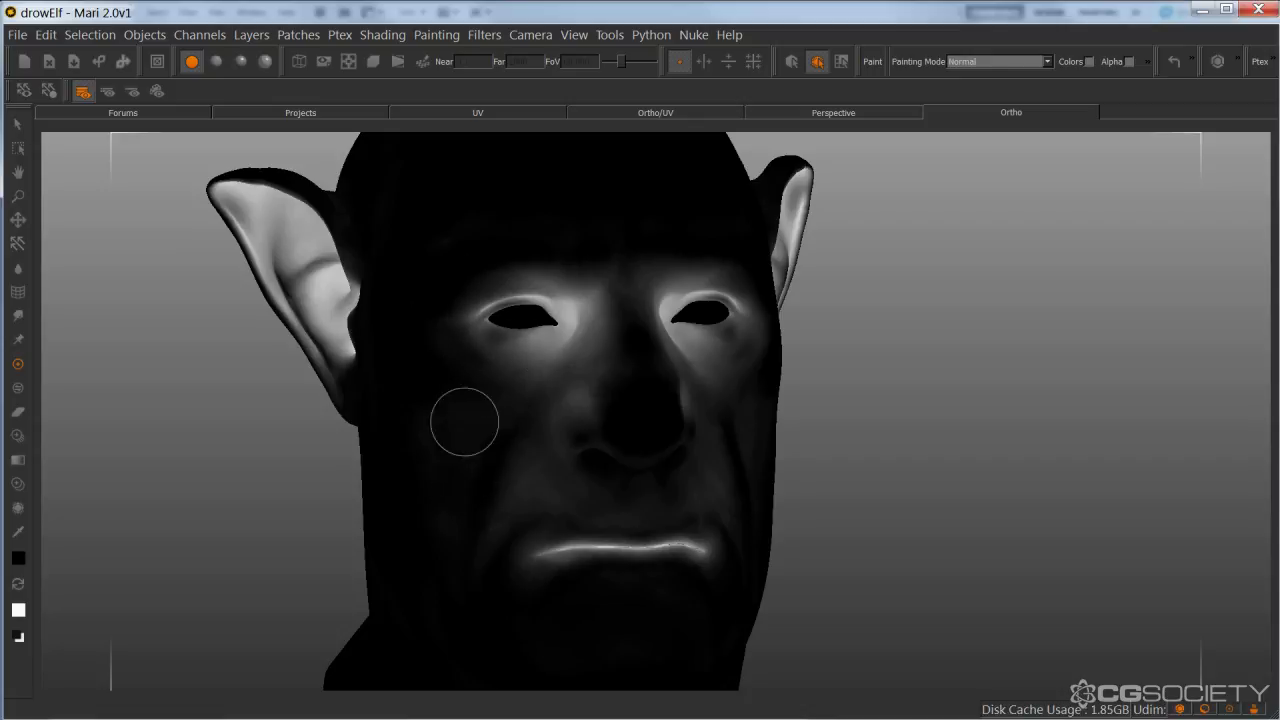
# Paint the faint light areas on the right and left cheeks beside the mouth black and bake them into the layer.
pyautogui.press('b')
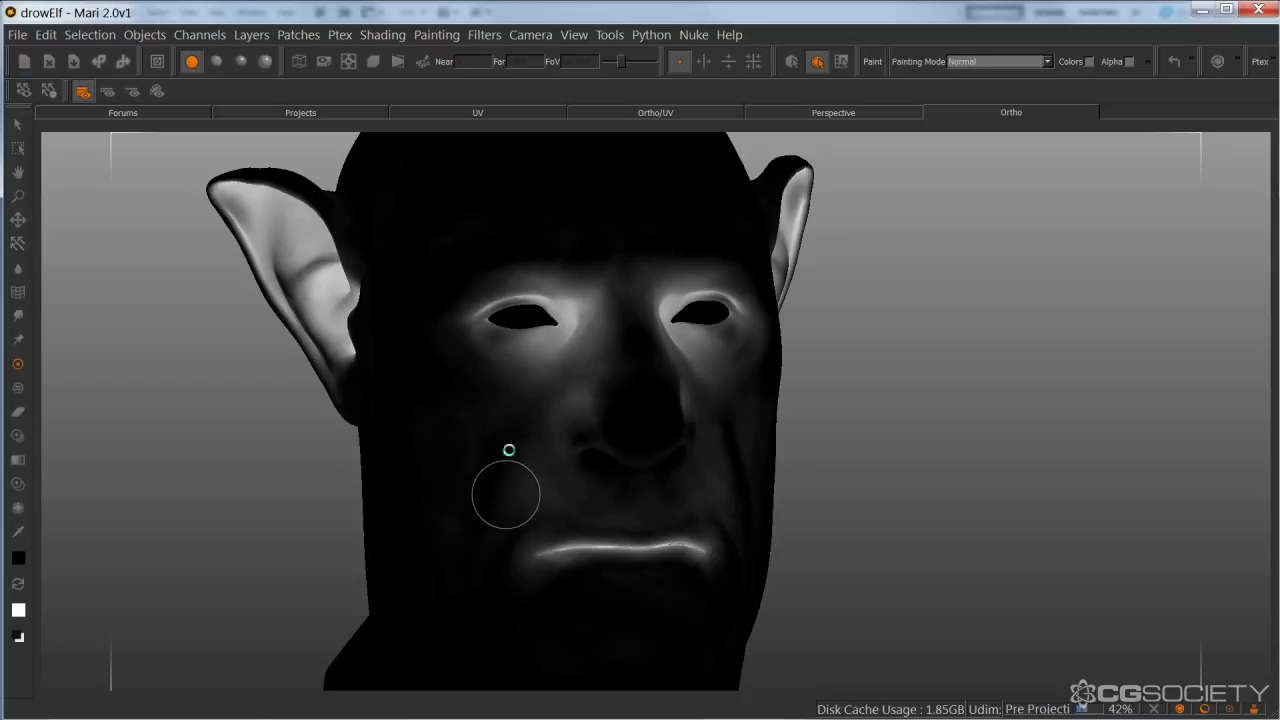
pyautogui.keyDown('alt'); pyautogui.moveTo(714, 394); pyautogui.dragTo(670, 410); pyautogui.keyUp('alt')
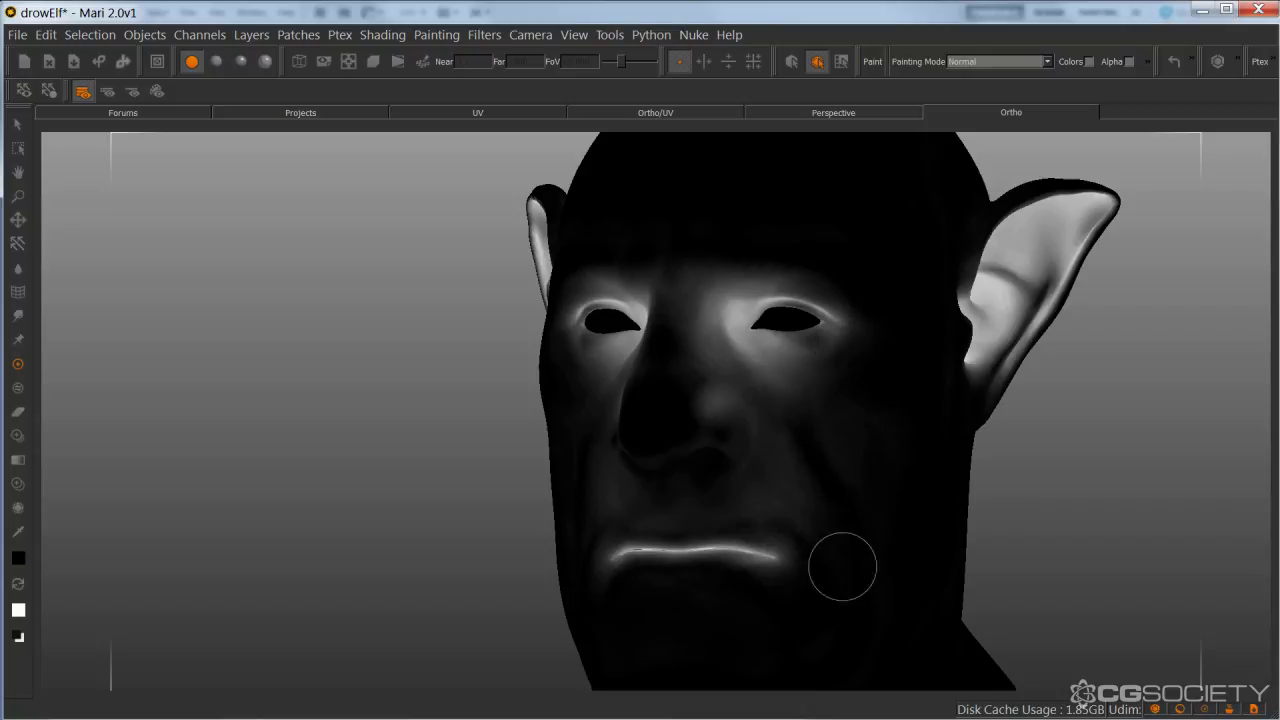
pyautogui.press('b')
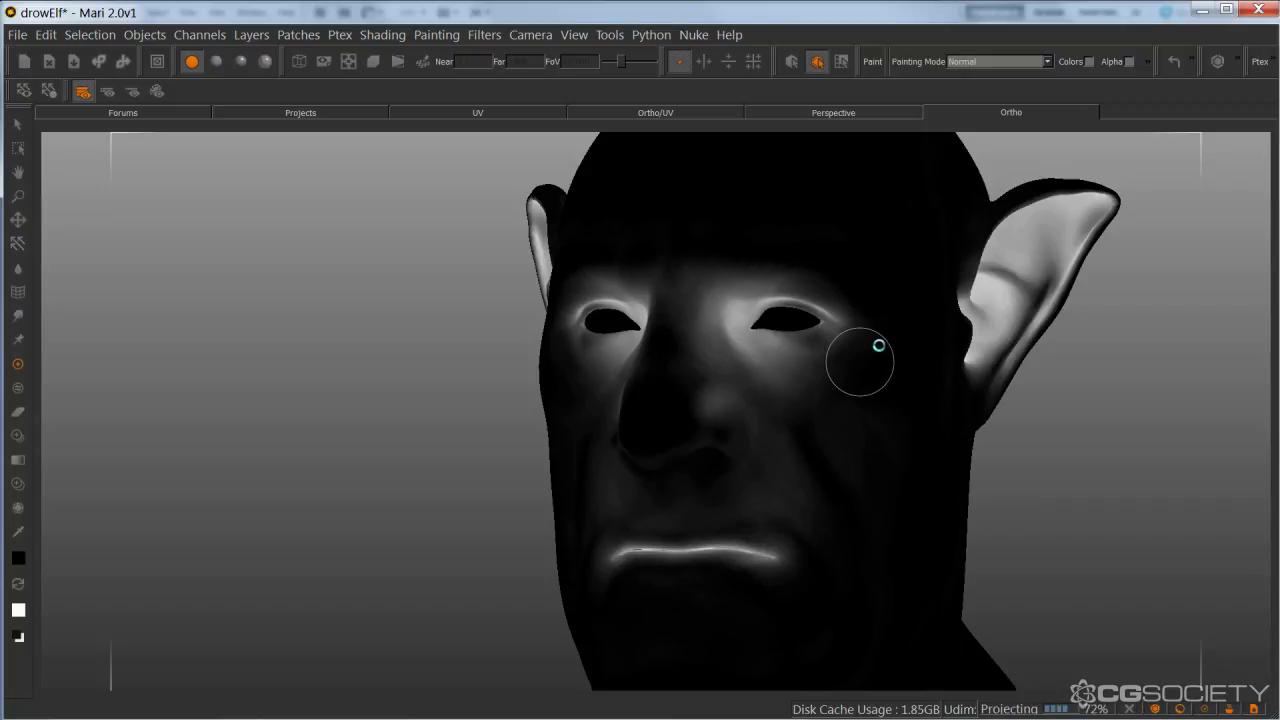
# Paint and bake black over the faint light areas above the brows and on both sides of the nose.
pyautogui.moveTo(817, 371); pyautogui.dragTo(700, 297, button='middle')
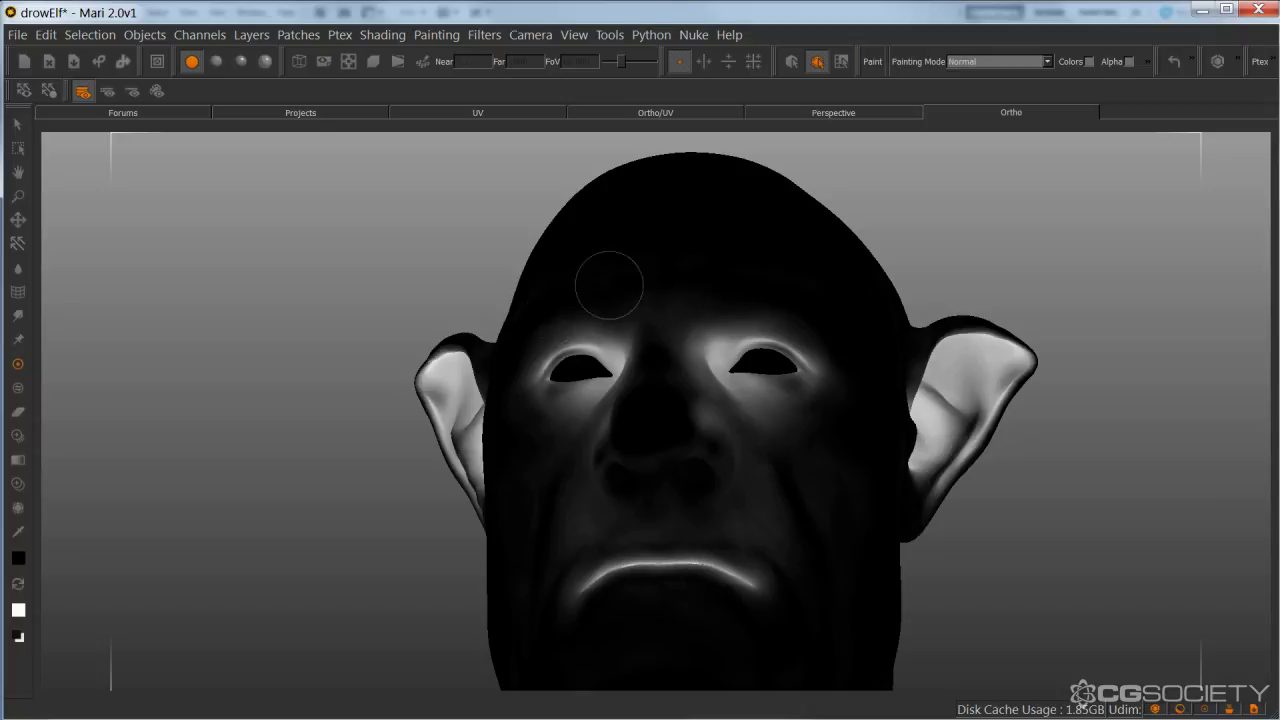
pyautogui.press('b')
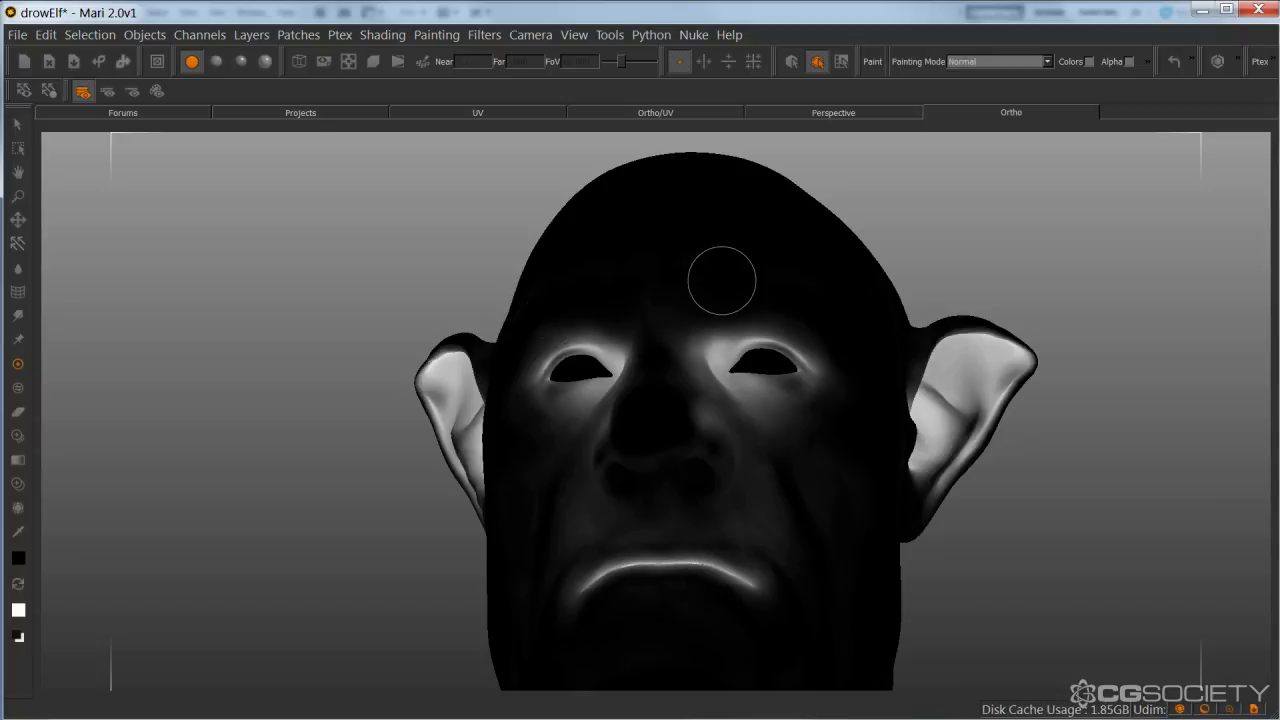
pyautogui.moveTo(720, 287); pyautogui.dragTo(601, 284, button='middle')
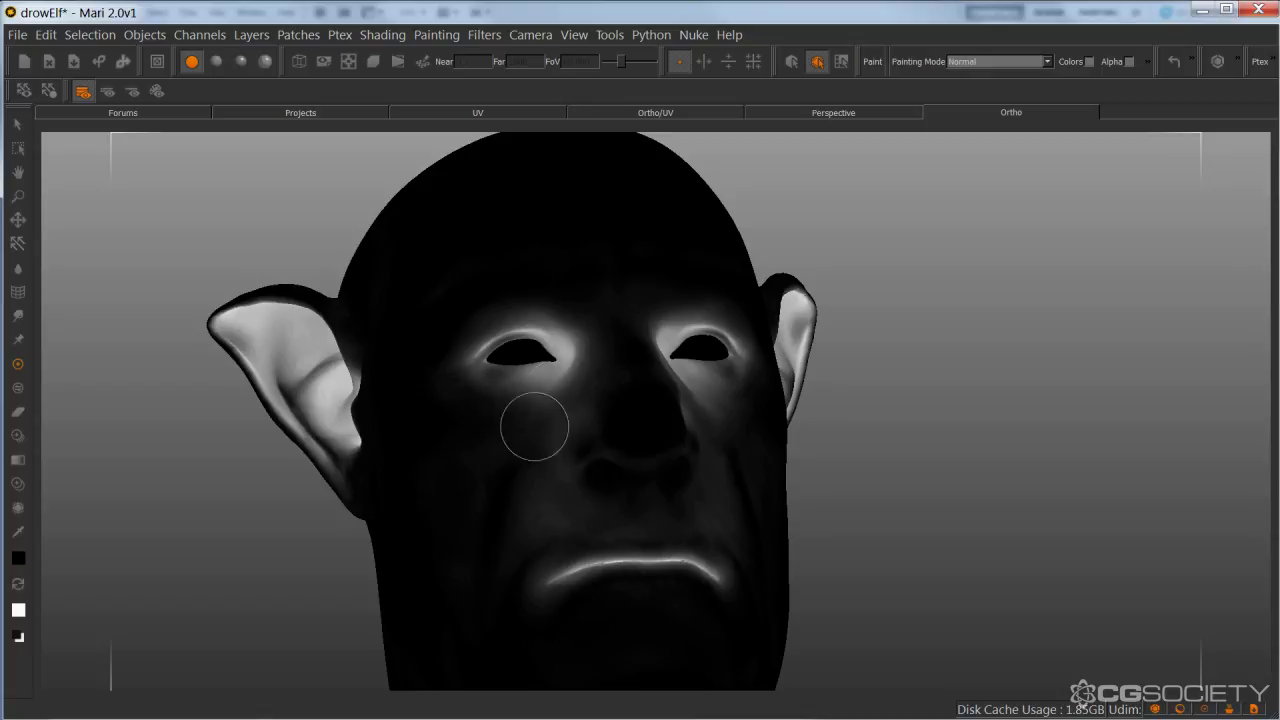
pyautogui.press('b')
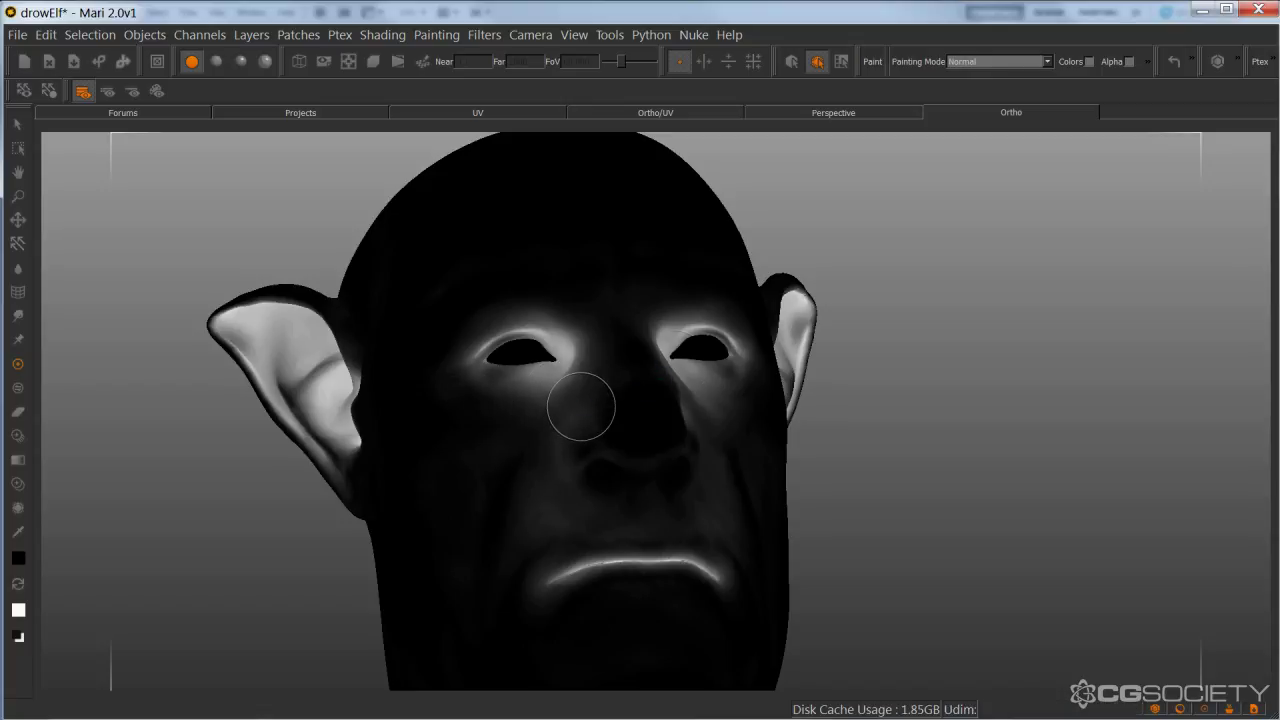
pyautogui.moveTo(728, 366); pyautogui.dragTo(697, 426, button='middle')
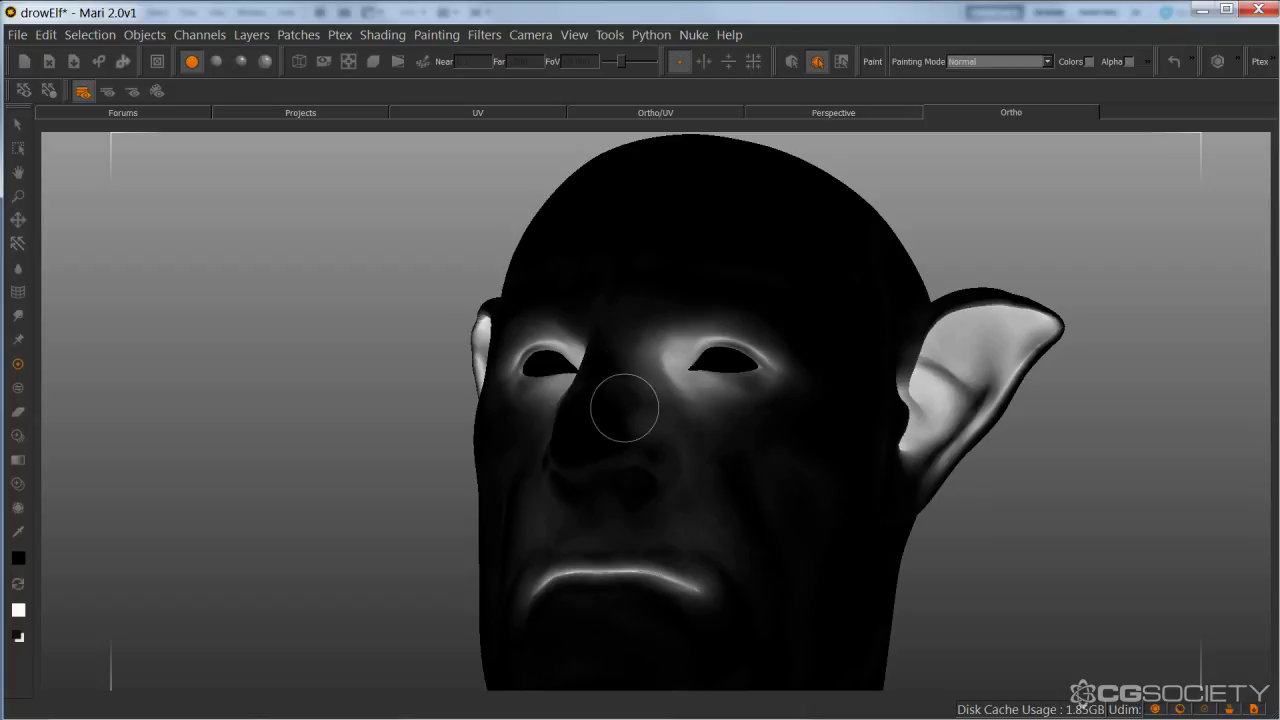
pyautogui.press('b')
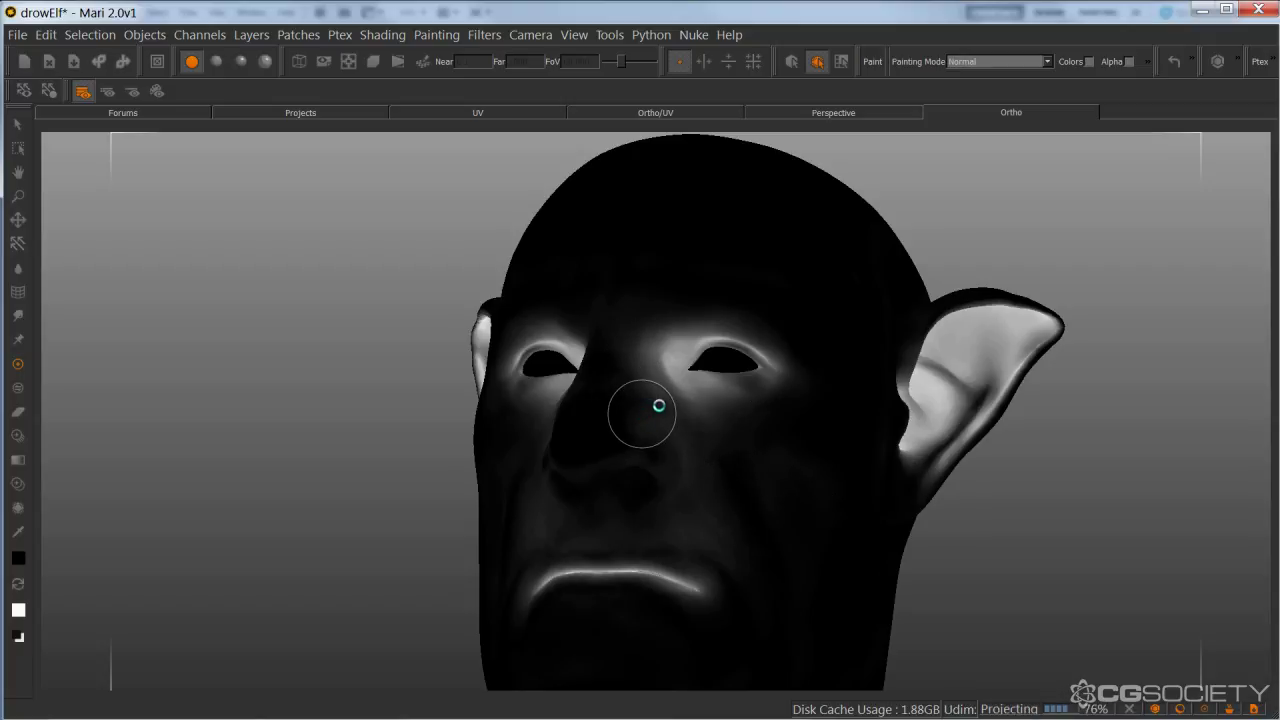
# Examine the masked ambient occlusion on the cheeks, nose, mouth and chin from several angles and distances.
pyautogui.keyDown('alt'); pyautogui.moveTo(736, 378); pyautogui.dragTo(640, 385, button='right'); pyautogui.keyUp('alt')
pyautogui.moveTo(640, 385)
pyautogui.keyDown('alt'); pyautogui.mouseDown()
pyautogui.moveTo(740, 360)
pyautogui.moveTo(750, 400)
pyautogui.mouseUp(); pyautogui.keyUp('alt')
pyautogui.keyDown('alt'); pyautogui.moveTo(688, 401); pyautogui.dragTo(746, 398, button='middle'); pyautogui.keyUp('alt')
pyautogui.keyDown('alt'); pyautogui.moveTo(746, 400); pyautogui.dragTo(706, 392); pyautogui.keyUp('alt')
pyautogui.keyDown('alt'); pyautogui.moveTo(742, 424); pyautogui.dragTo(660, 389, button='middle'); pyautogui.keyUp('alt')
pyautogui.keyDown('alt'); pyautogui.moveTo(660, 389); pyautogui.dragTo(622, 379); pyautogui.keyUp('alt')
pyautogui.moveTo(622, 378)
pyautogui.mouseDown(button='middle')
pyautogui.moveTo(669, 380)
pyautogui.moveTo(591, 446)
pyautogui.mouseUp(button='middle')
pyautogui.scroll(6, 663, 349)
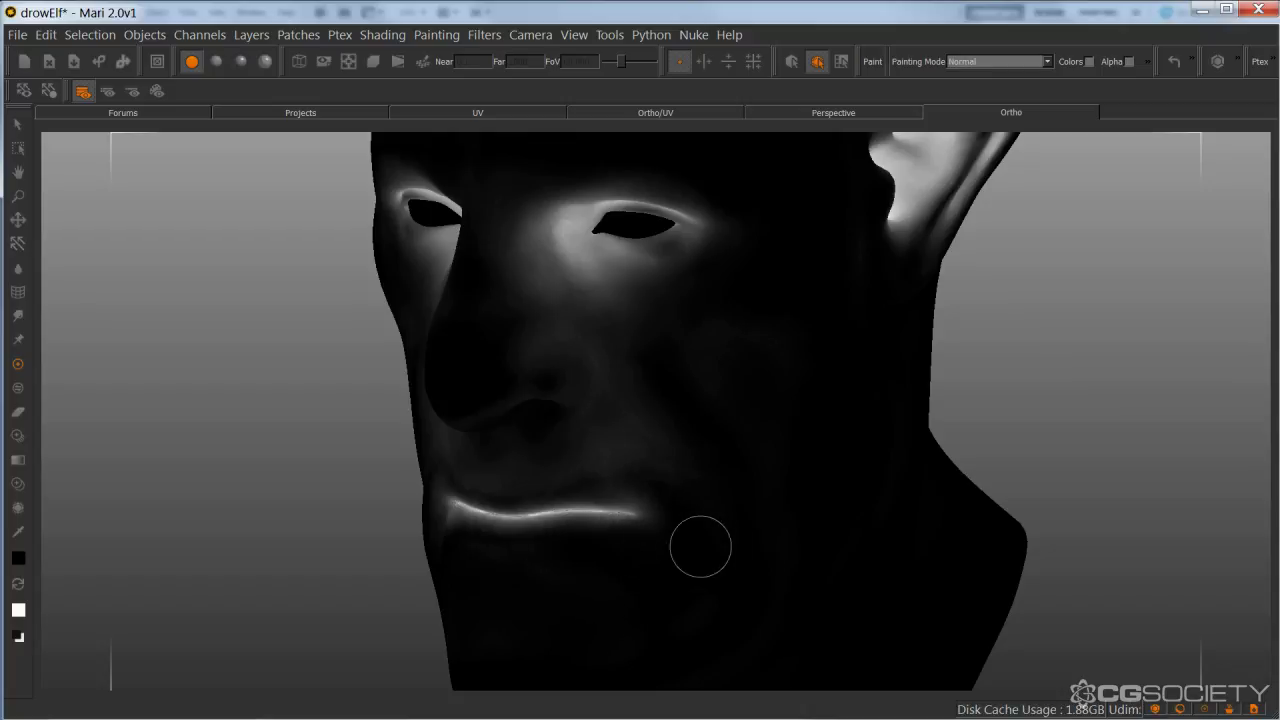
pyautogui.moveTo(663, 411)
pyautogui.mouseDown(button='middle')
pyautogui.moveTo(685, 388)
pyautogui.moveTo(663, 434)
pyautogui.moveTo(569, 520)
pyautogui.mouseUp(button='middle')
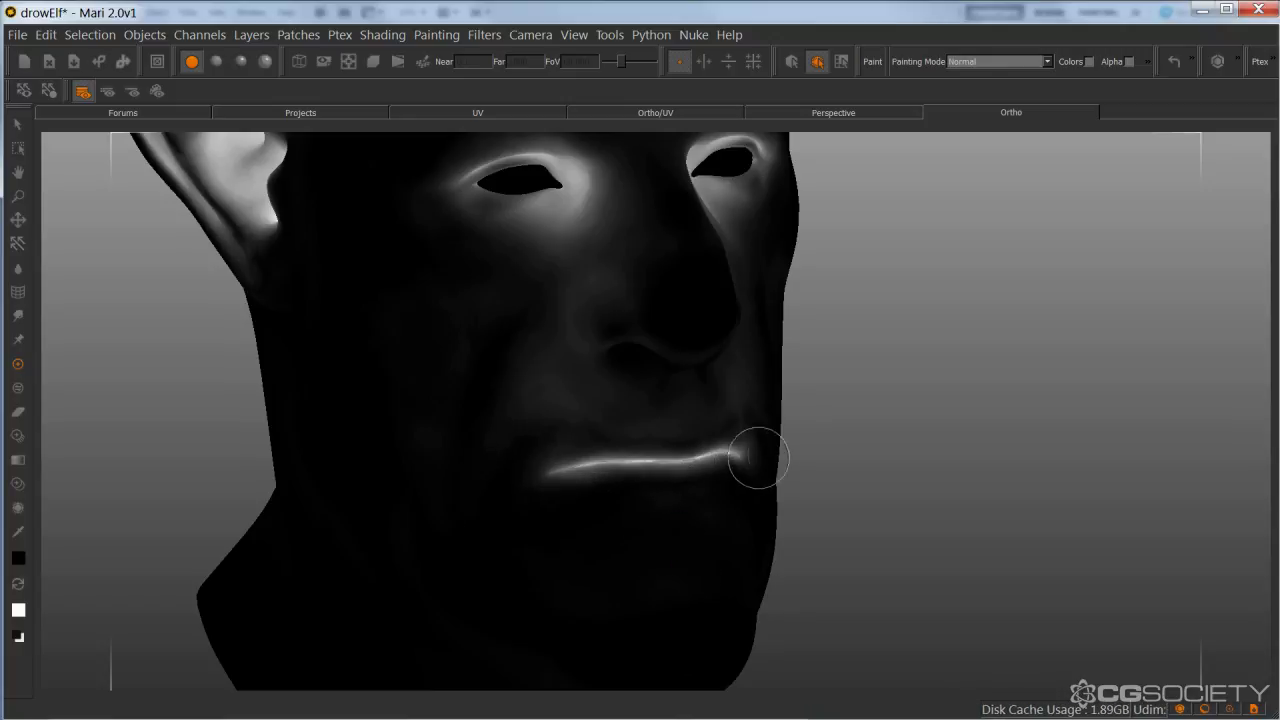
pyautogui.keyDown('alt'); pyautogui.moveTo(779, 453); pyautogui.dragTo(711, 474, button='right'); pyautogui.keyUp('alt')
pyautogui.keyDown('alt'); pyautogui.moveTo(711, 474); pyautogui.dragTo(605, 458); pyautogui.keyUp('alt')
pyautogui.keyDown('alt'); pyautogui.moveTo(705, 434); pyautogui.dragTo(551, 500, button='middle'); pyautogui.keyUp('alt')
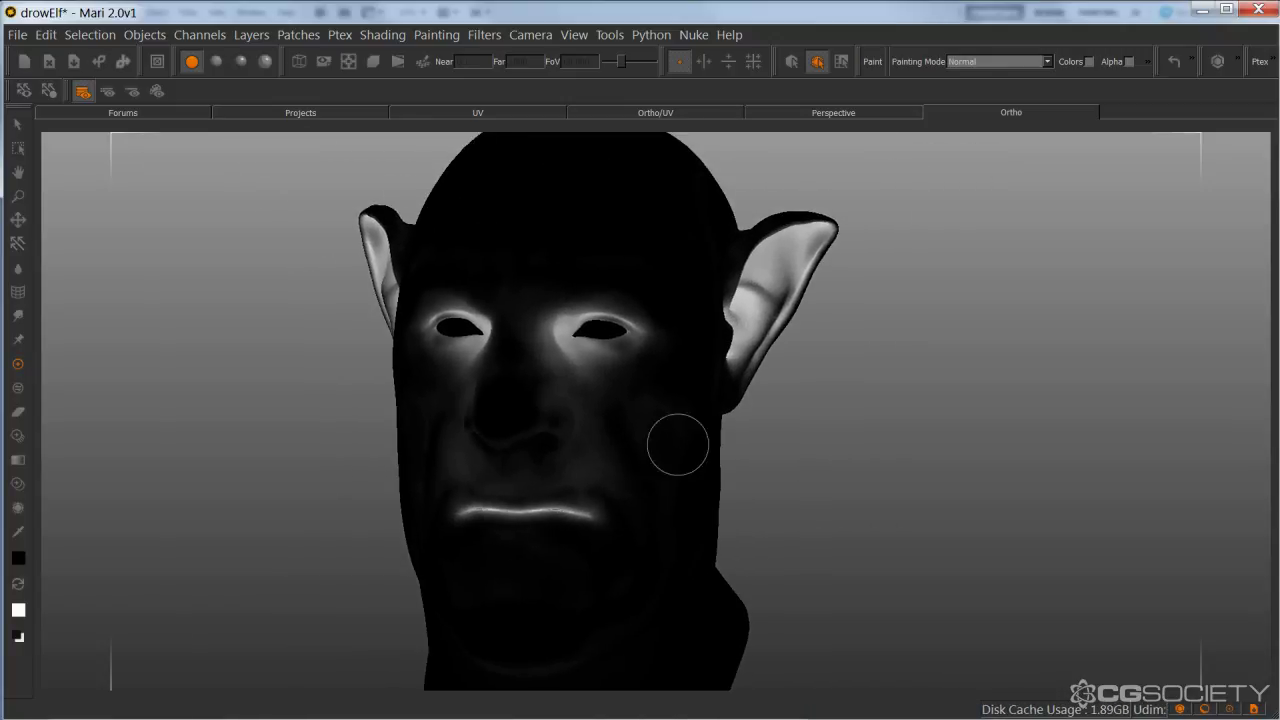
pyautogui.moveTo(683, 427)
pyautogui.mouseDown(button='middle')
pyautogui.moveTo(694, 391)
pyautogui.moveTo(666, 429)
pyautogui.moveTo(643, 414)
pyautogui.mouseUp(button='middle')
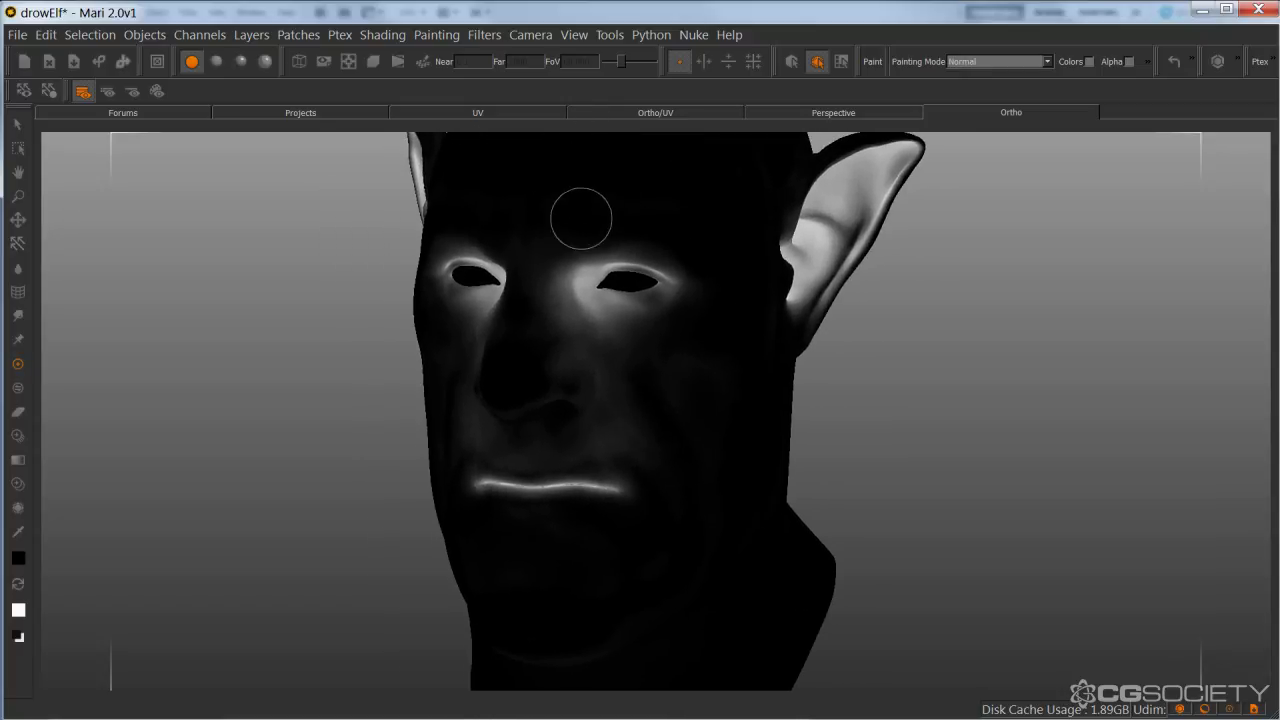
pyautogui.moveTo(759, 340)
pyautogui.mouseDown(button='middle')
pyautogui.moveTo(706, 366)
pyautogui.moveTo(743, 371)
pyautogui.moveTo(726, 374)
pyautogui.moveTo(736, 385)
pyautogui.mouseUp(button='middle')
pyautogui.keyDown('alt'); pyautogui.moveTo(674, 328); pyautogui.dragTo(704, 373, button='middle'); pyautogui.keyUp('alt')
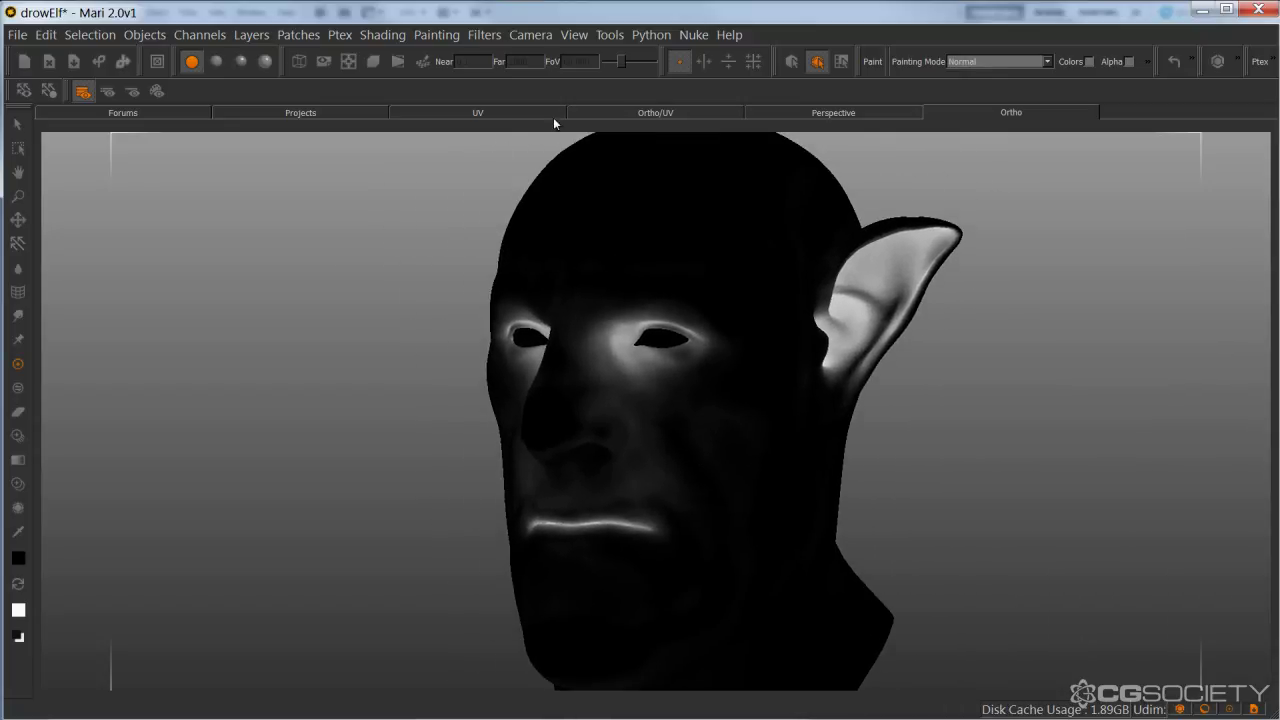
# Switch to the combined Ortho/UV view and frame the eye area of the face patch in the UV view.
pyautogui.click(527, 113)
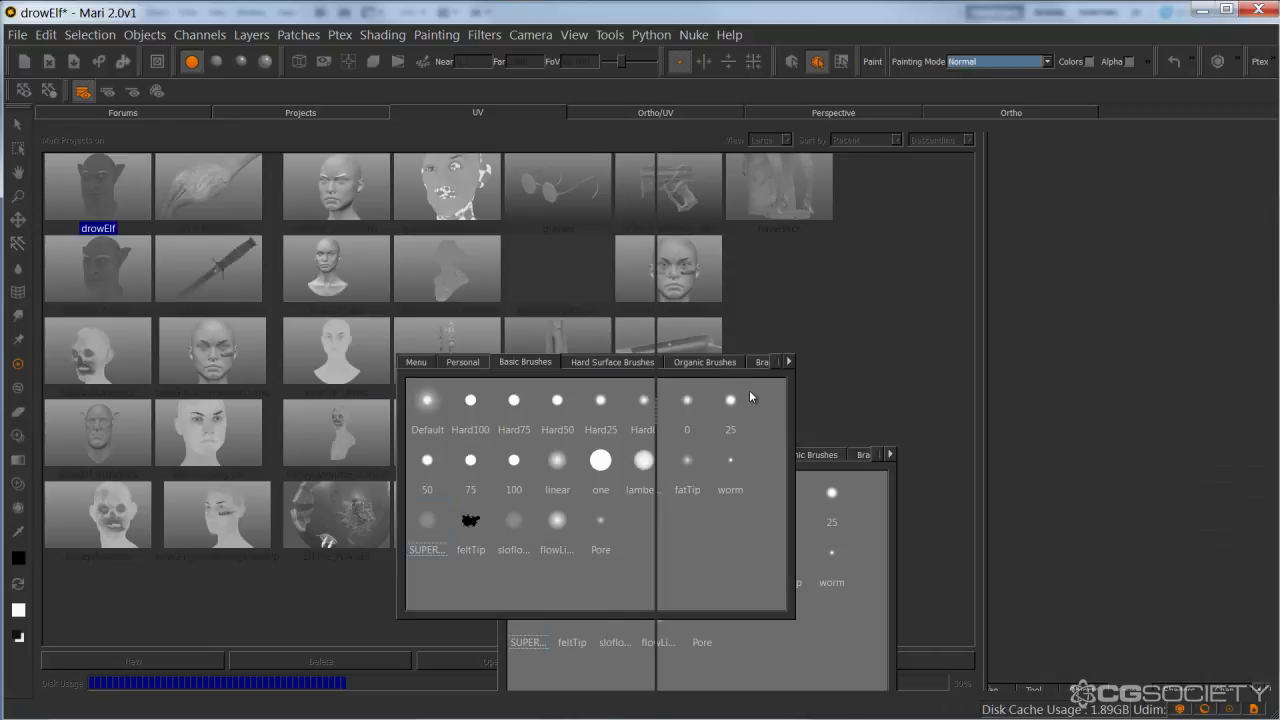
pyautogui.click(634, 112)
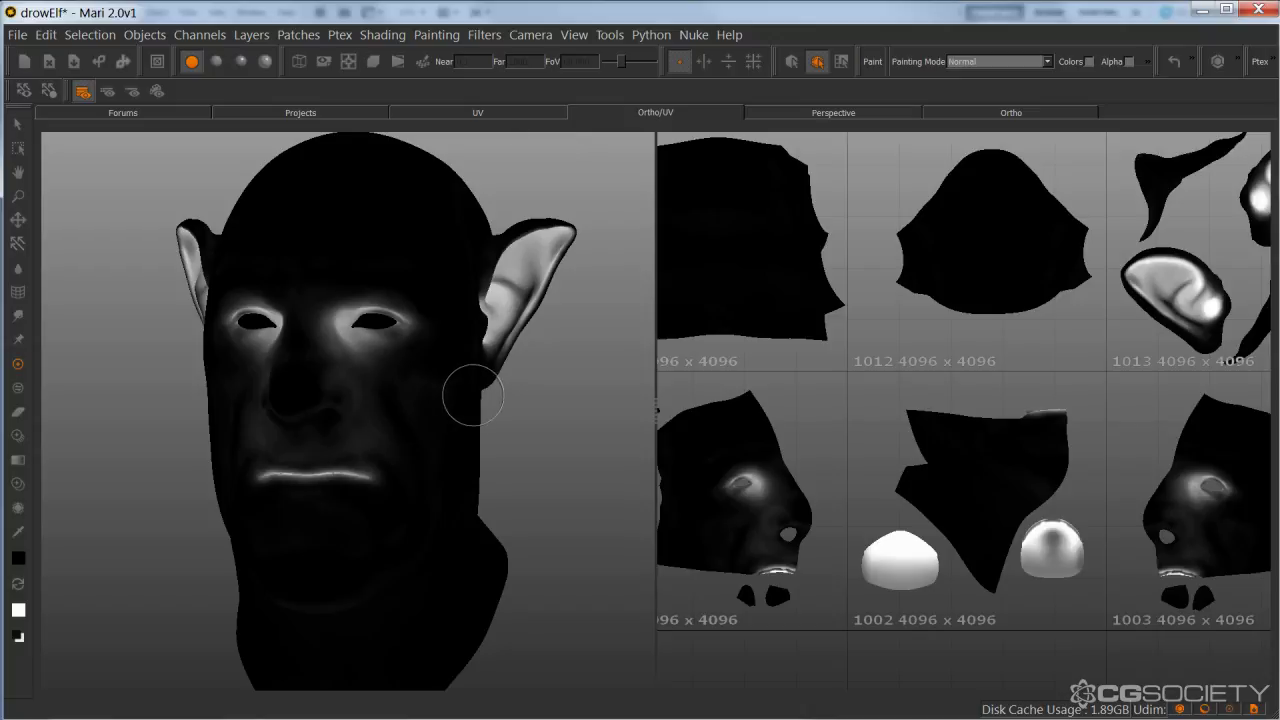
pyautogui.scroll(-3, 475, 396)
pyautogui.scroll(6, 980, 372)
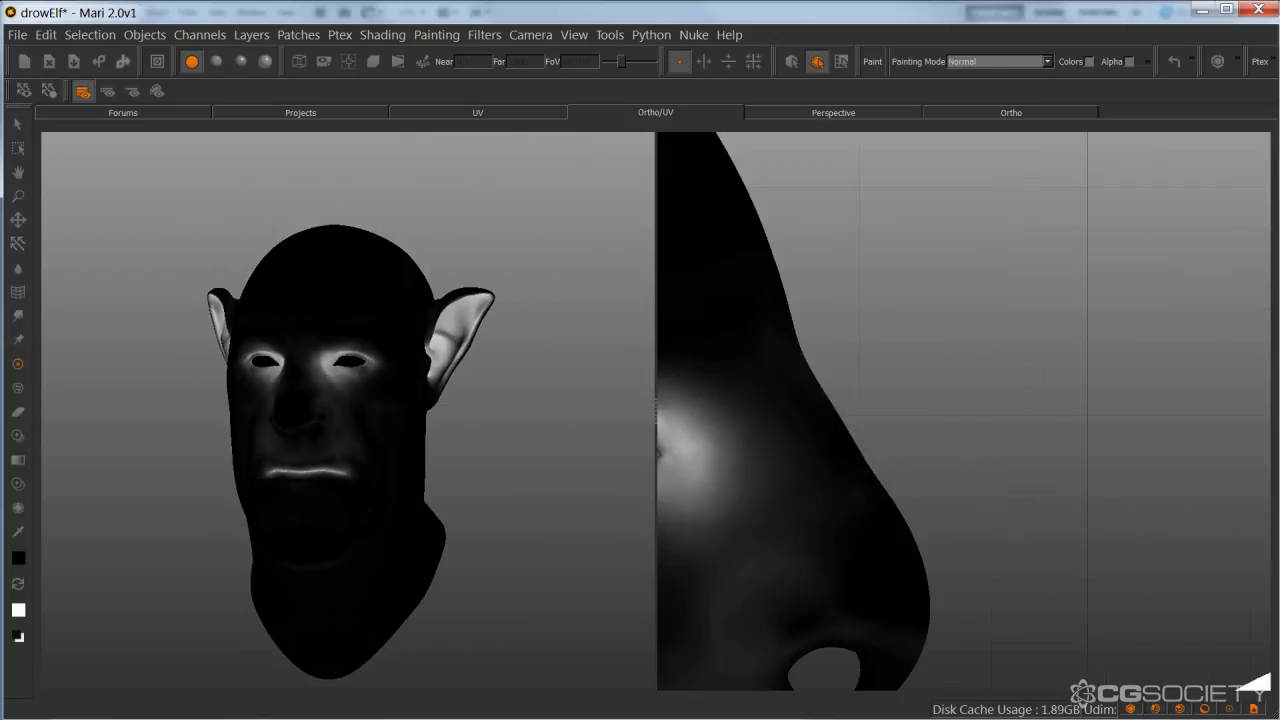
pyautogui.keyDown('alt'); pyautogui.moveTo(767, 408); pyautogui.dragTo(1070, 362, button='middle'); pyautogui.keyUp('alt')
pyautogui.scroll(3, 958, 401)
# Reduce the paint brush size and swap the foreground colour to white.
pyautogui.press('r')
pyautogui.moveTo(889, 366); pyautogui.dragTo(872, 366)
pyautogui.press('x')
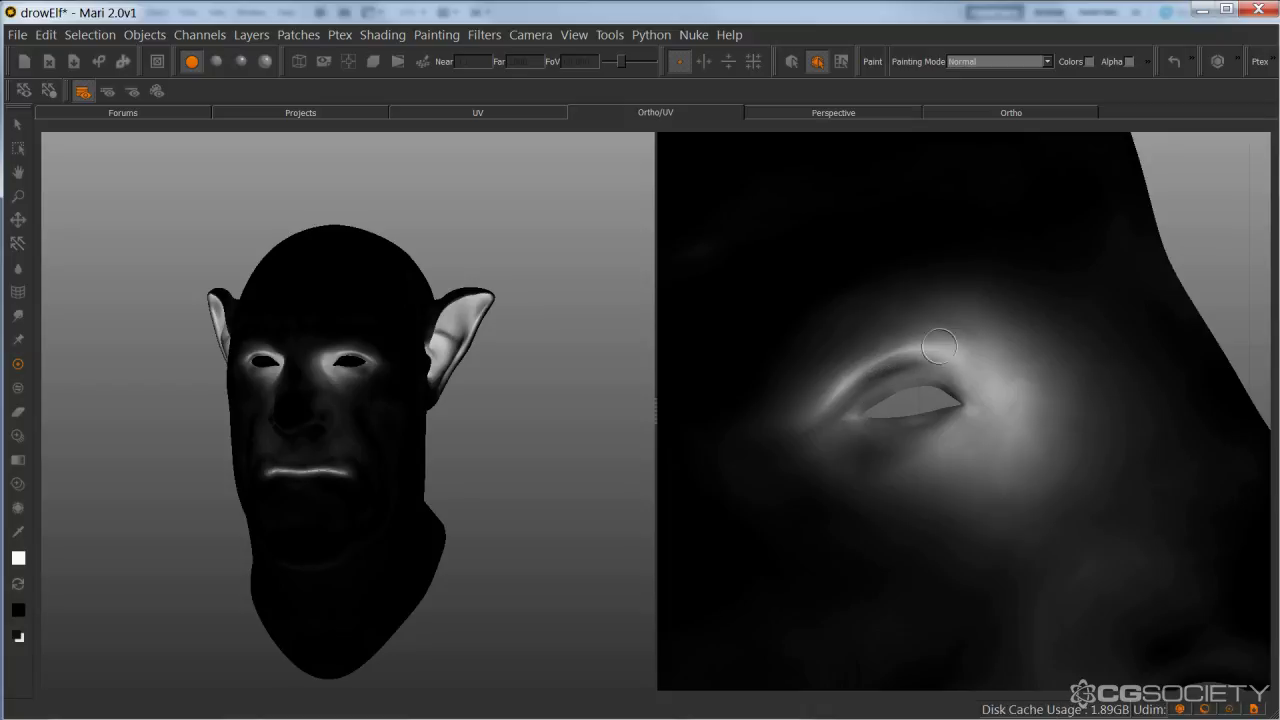
pyautogui.scroll(-3, 950, 338)
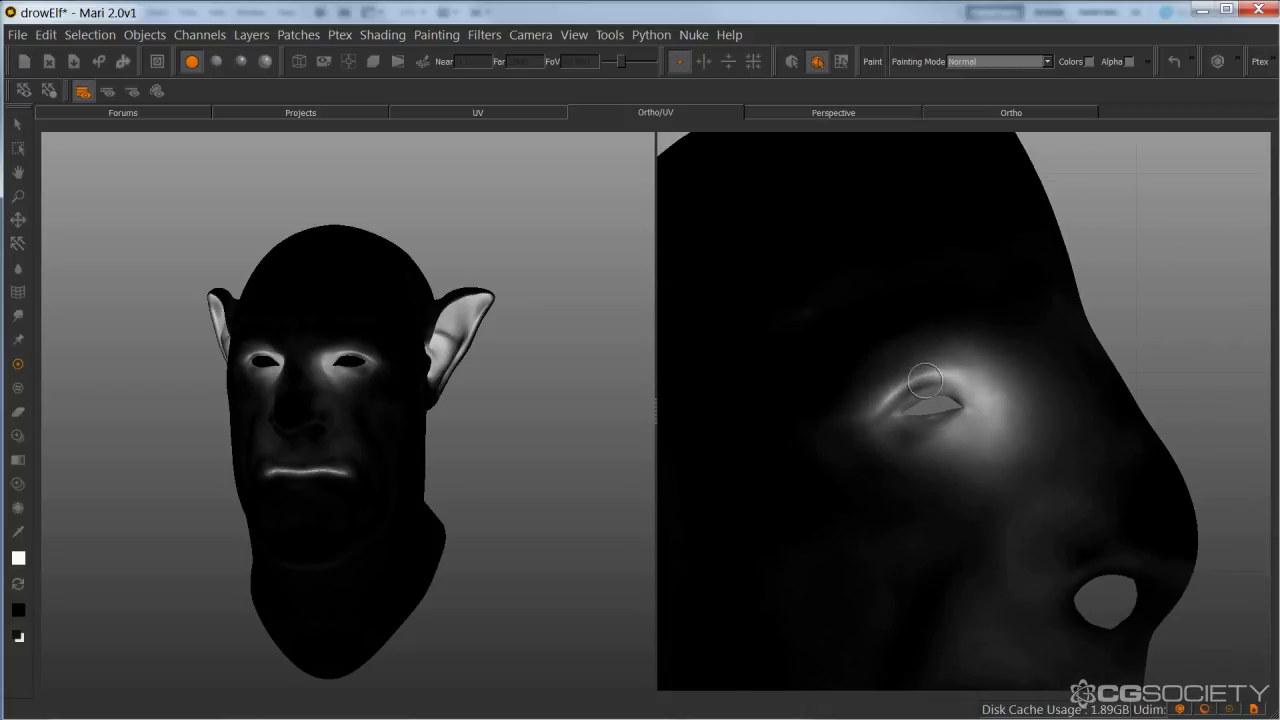
# Add a new paint layer above AO_face copy in the oil_MASK channel and name it white.
pyautogui.press('space')
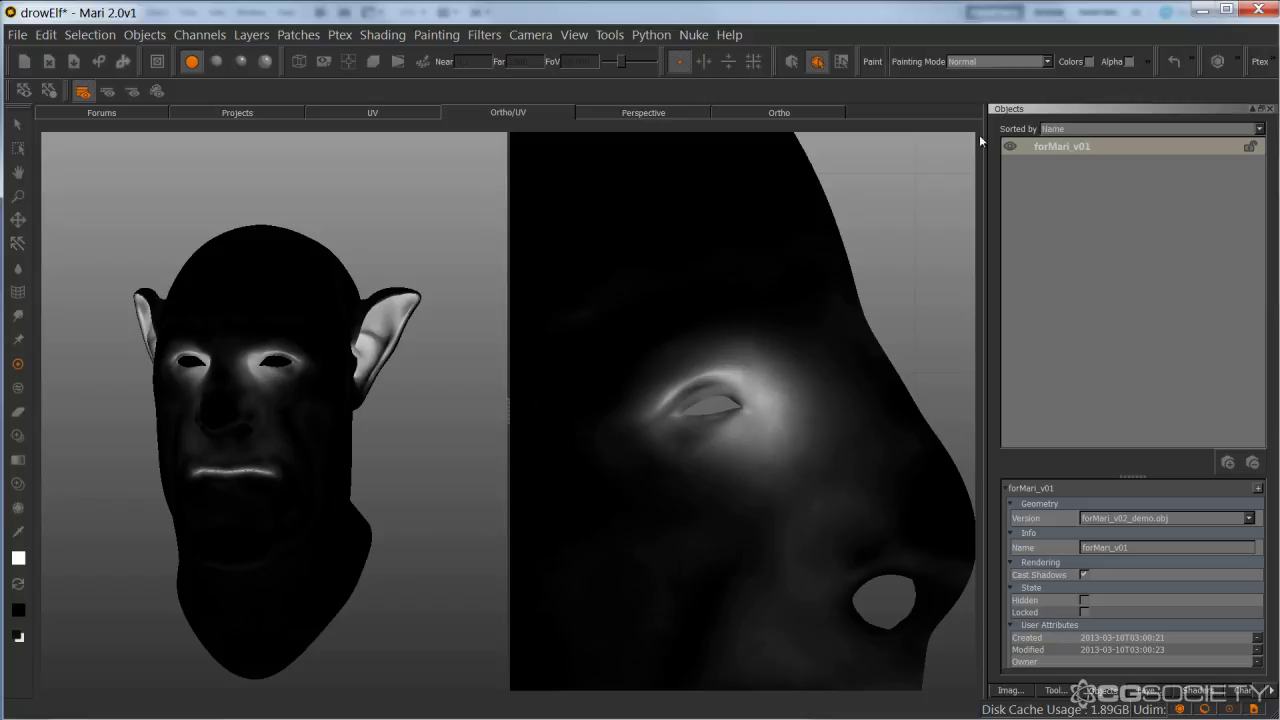
pyautogui.click(1148, 691)
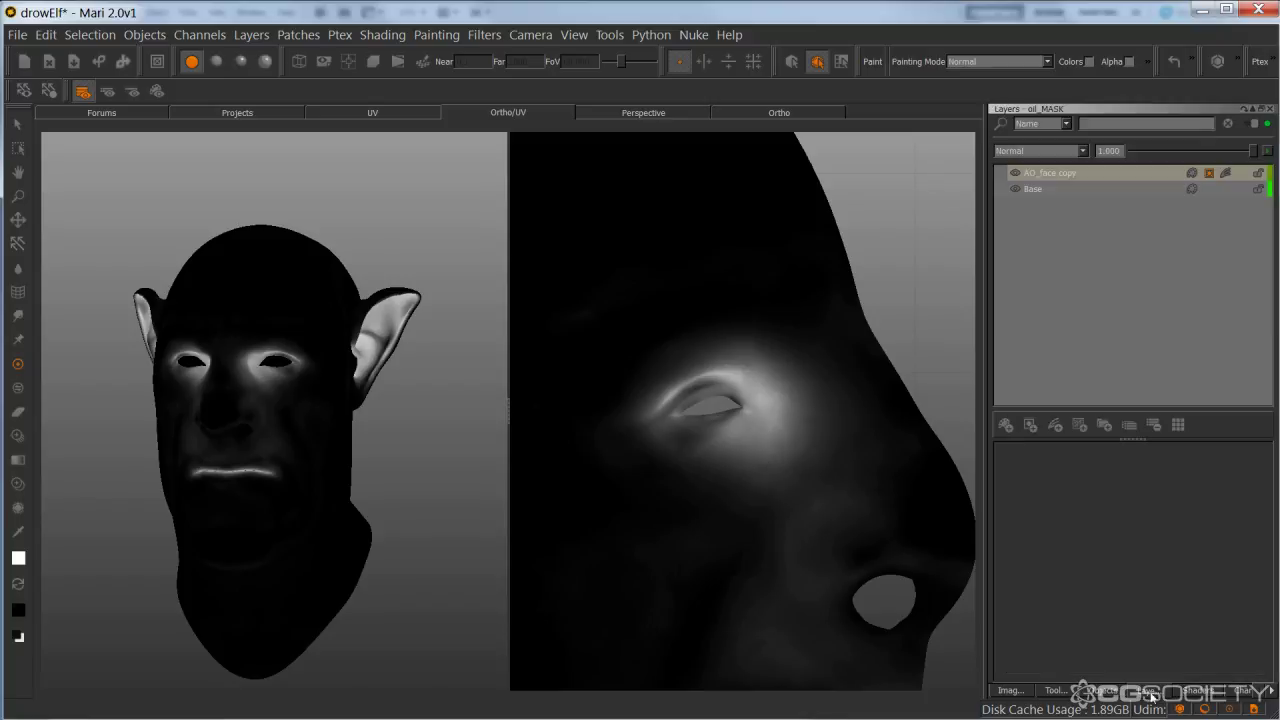
pyautogui.click(1041, 174)
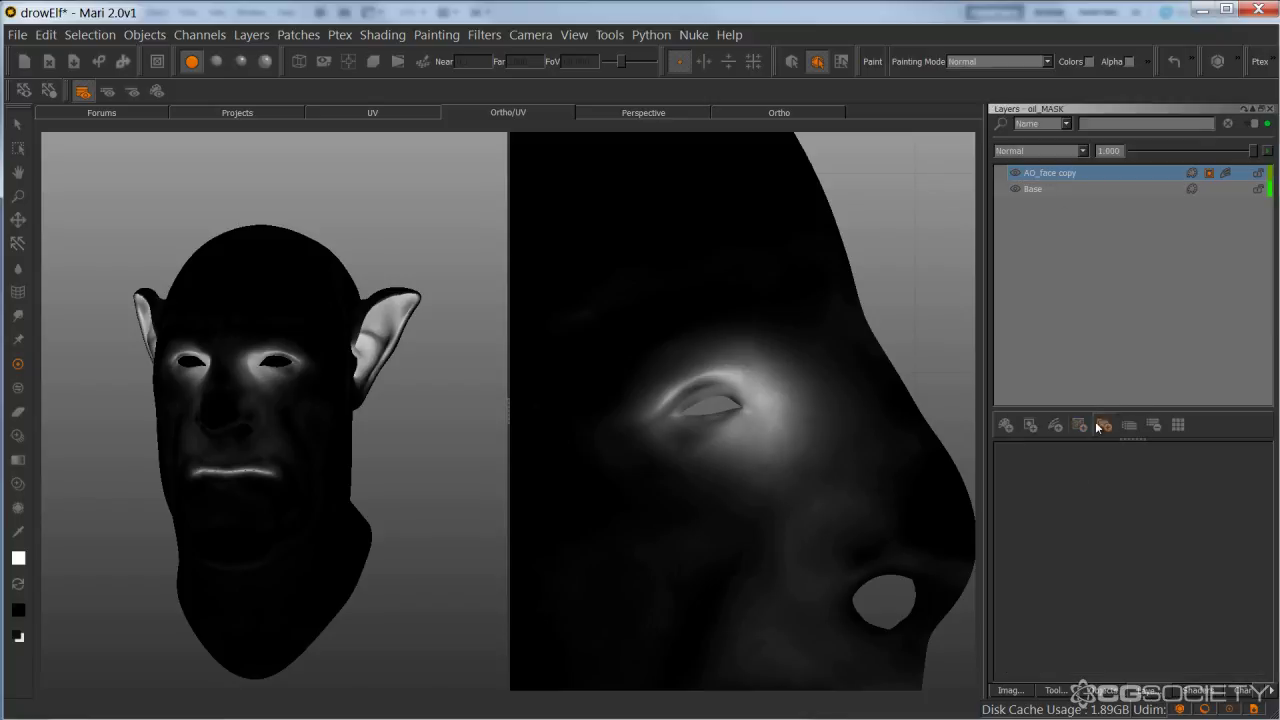
pyautogui.keyDown('alt'); pyautogui.moveTo(789, 403); pyautogui.dragTo(712, 405, button='right'); pyautogui.keyUp('alt')
pyautogui.keyDown('alt'); pyautogui.moveTo(786, 374); pyautogui.dragTo(777, 366, button='right'); pyautogui.keyUp('alt')
pyautogui.keyDown('alt'); pyautogui.moveTo(765, 383); pyautogui.dragTo(777, 350, button='middle'); pyautogui.keyUp('alt')
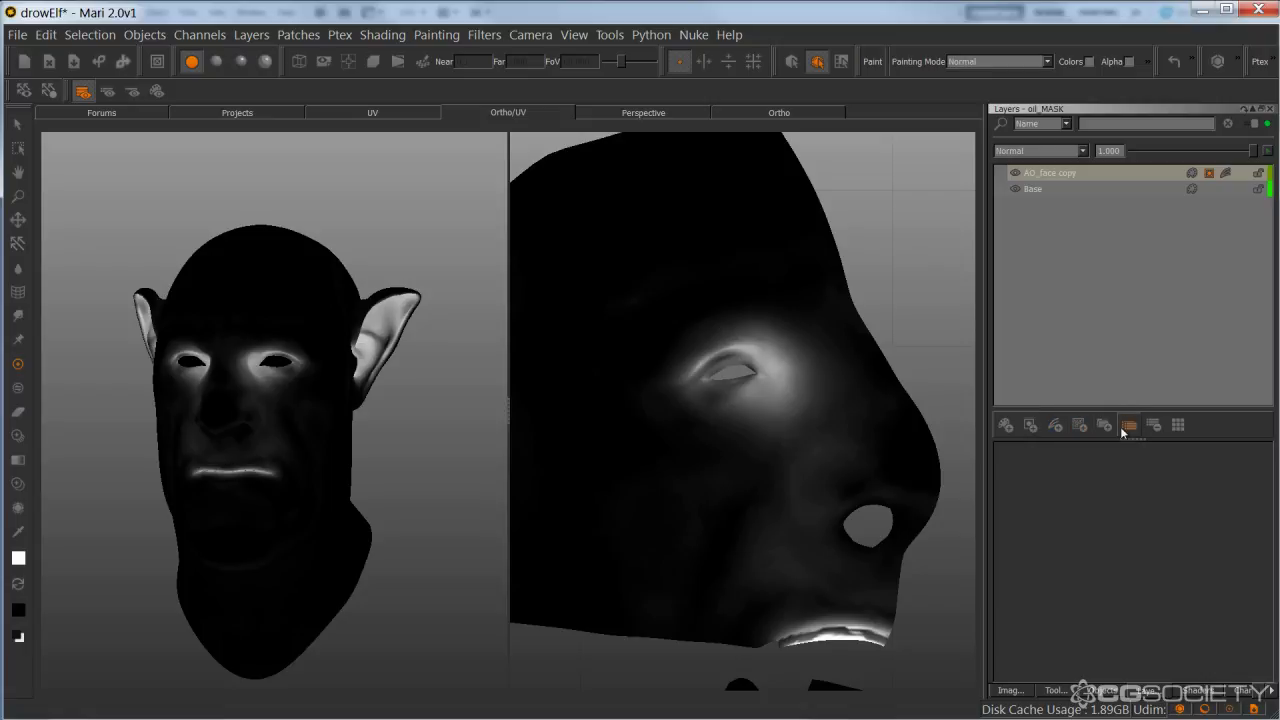
pyautogui.click(1006, 425)
pyautogui.click(1036, 176)
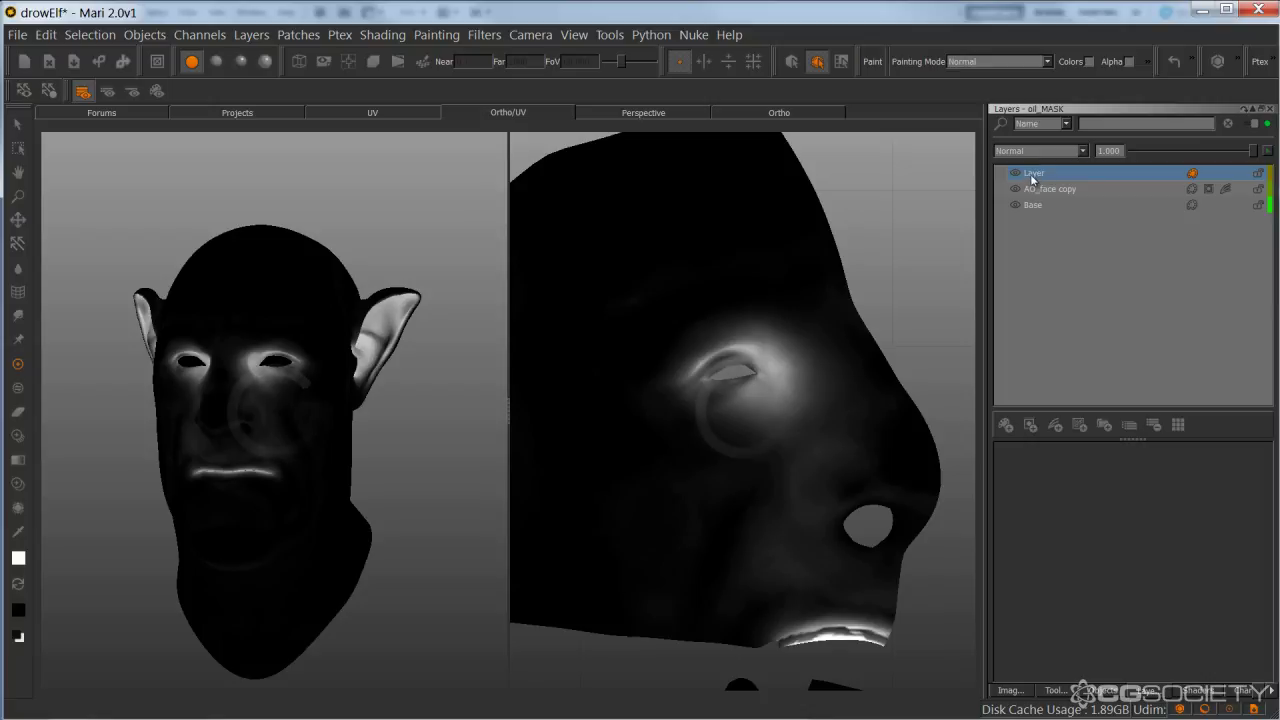
pyautogui.write('white')
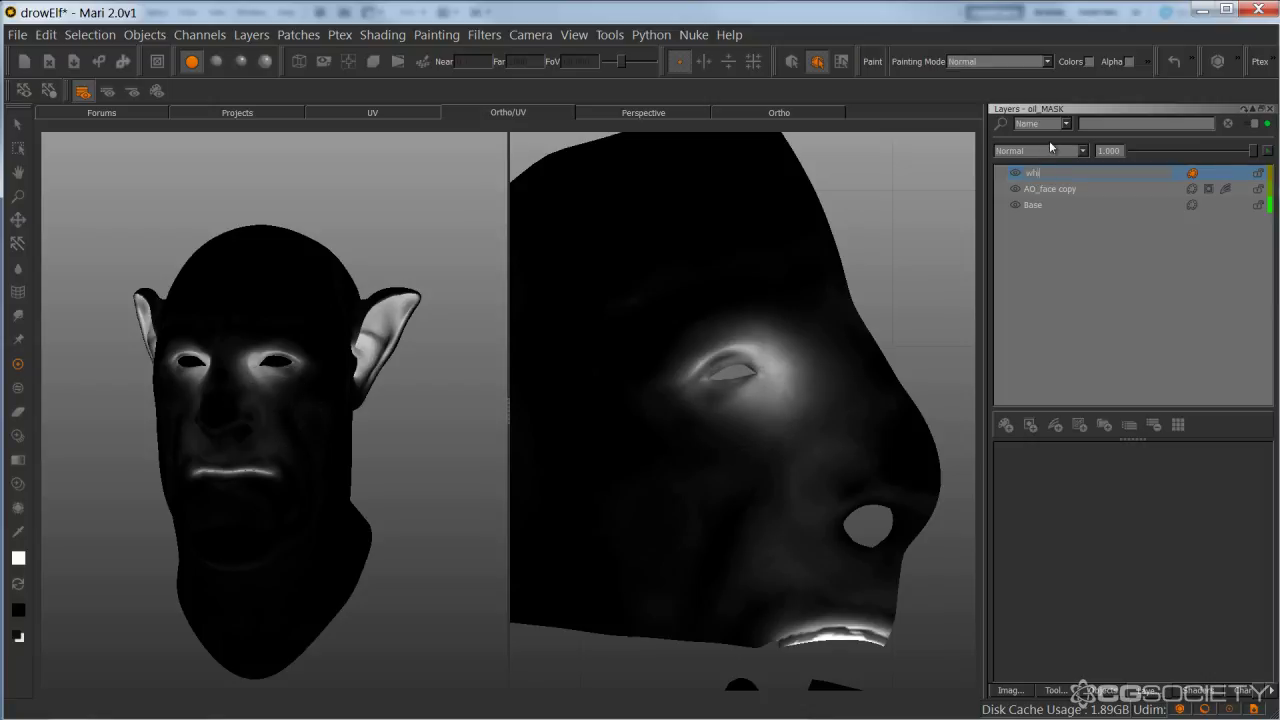
pyautogui.press('Return')
# Select all the UV patches and fill them with white on the white layer.
pyautogui.keyDown('alt'); pyautogui.moveTo(780, 330); pyautogui.dragTo(686, 326, button='right'); pyautogui.keyUp('alt')
pyautogui.keyDown('alt'); pyautogui.moveTo(686, 326); pyautogui.dragTo(620, 352, button='middle'); pyautogui.keyUp('alt')
pyautogui.press('s')
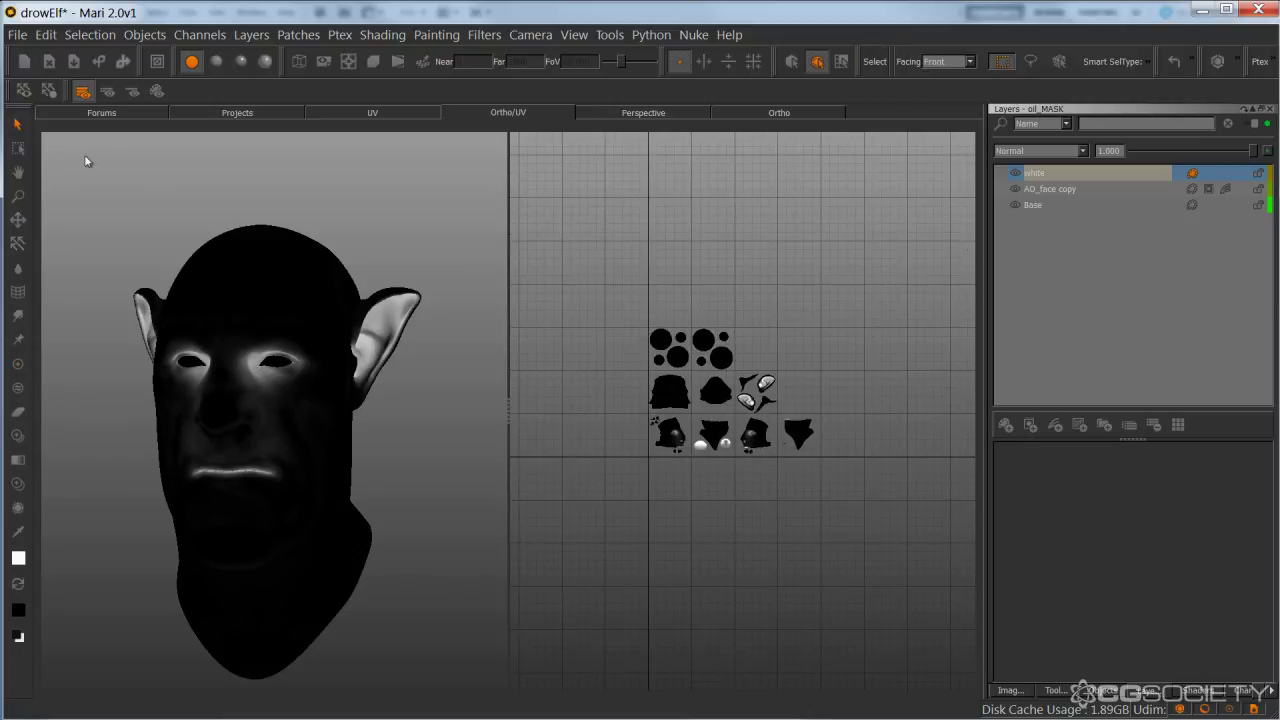
pyautogui.moveTo(634, 379); pyautogui.dragTo(827, 469)
pyautogui.moveTo(630, 325); pyautogui.dragTo(803, 476)
pyautogui.click(697, 388)
pyautogui.moveTo(904, 447); pyautogui.dragTo(840, 450)
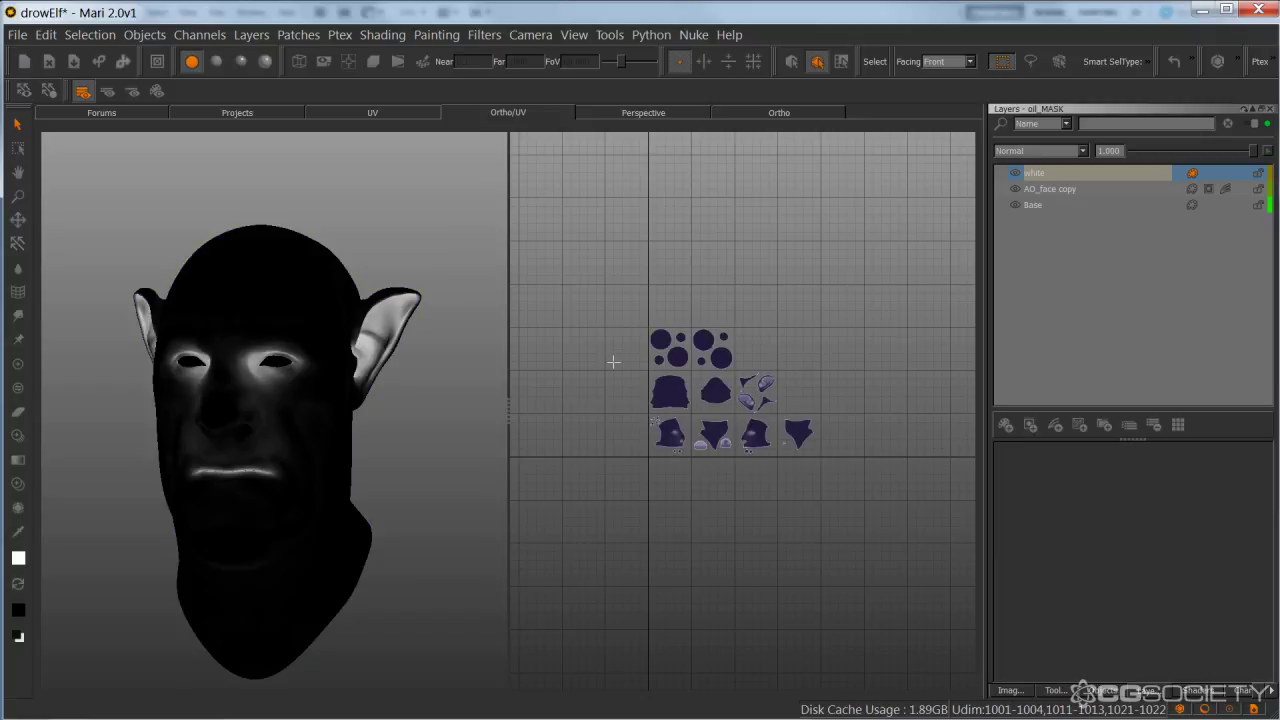
pyautogui.rightClick(614, 360)
pyautogui.moveTo(753, 643)
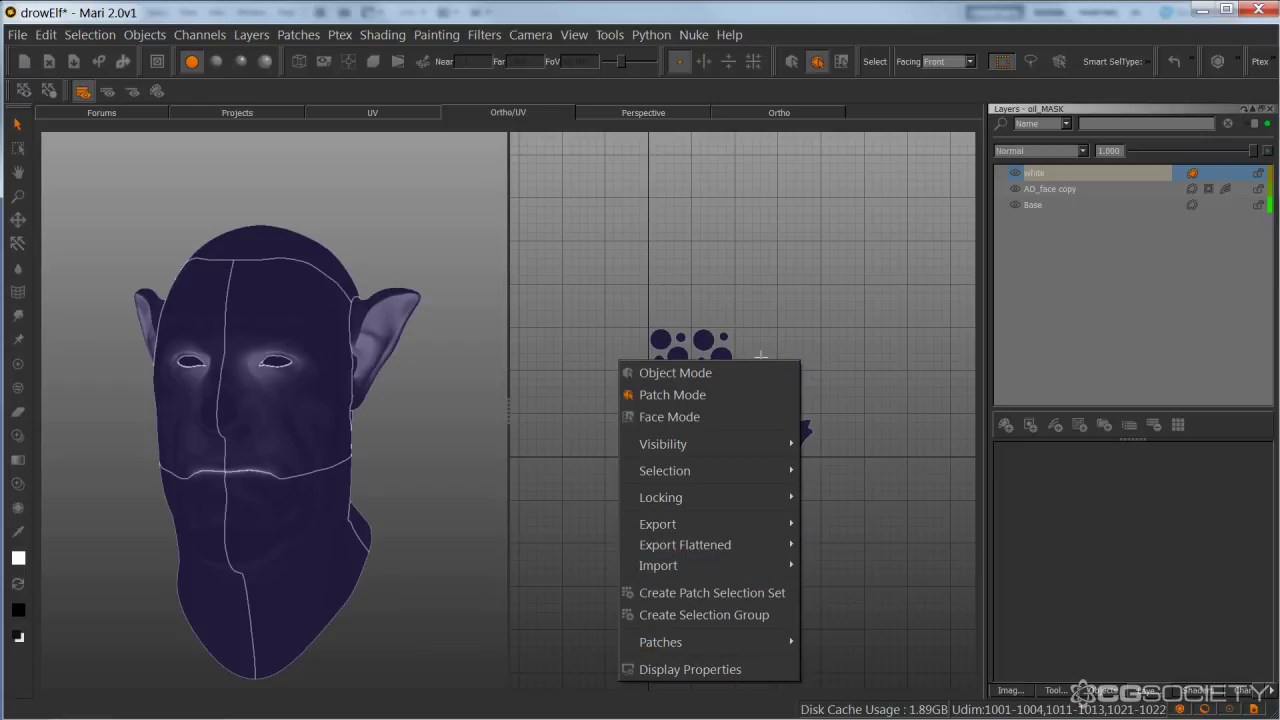
pyautogui.click(683, 243)
pyautogui.click(291, 37)
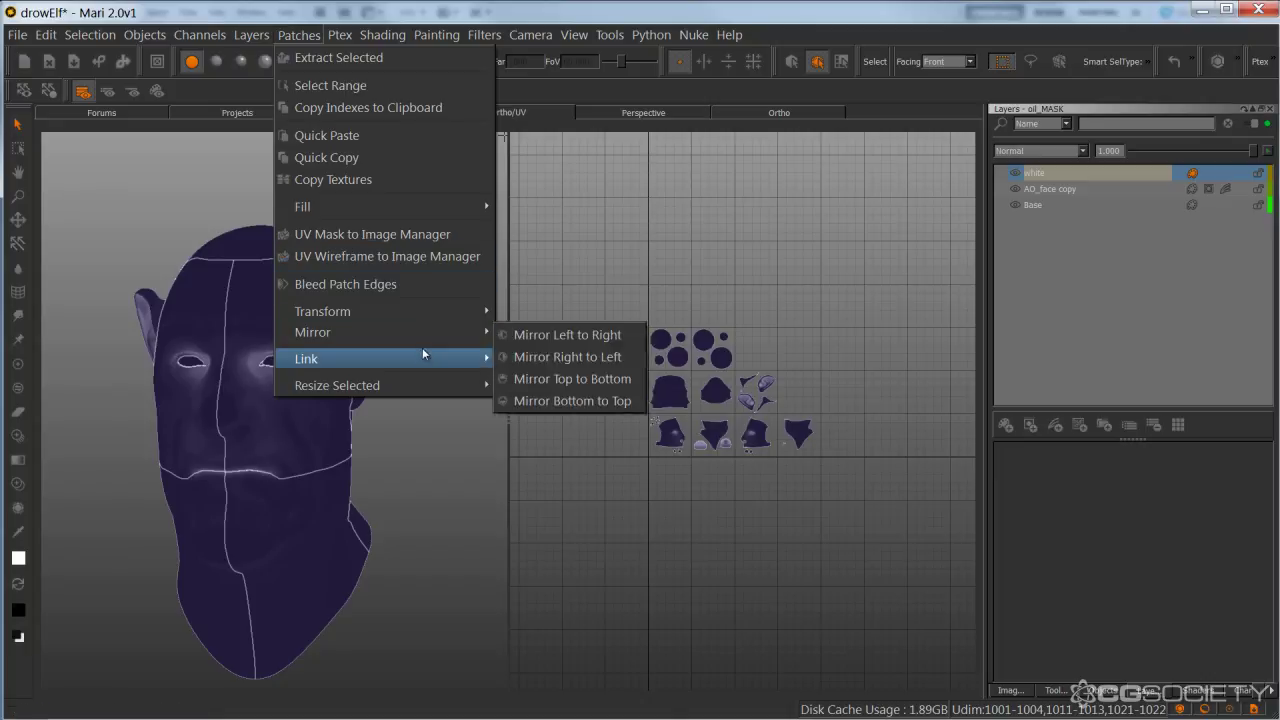
pyautogui.moveTo(416, 203)
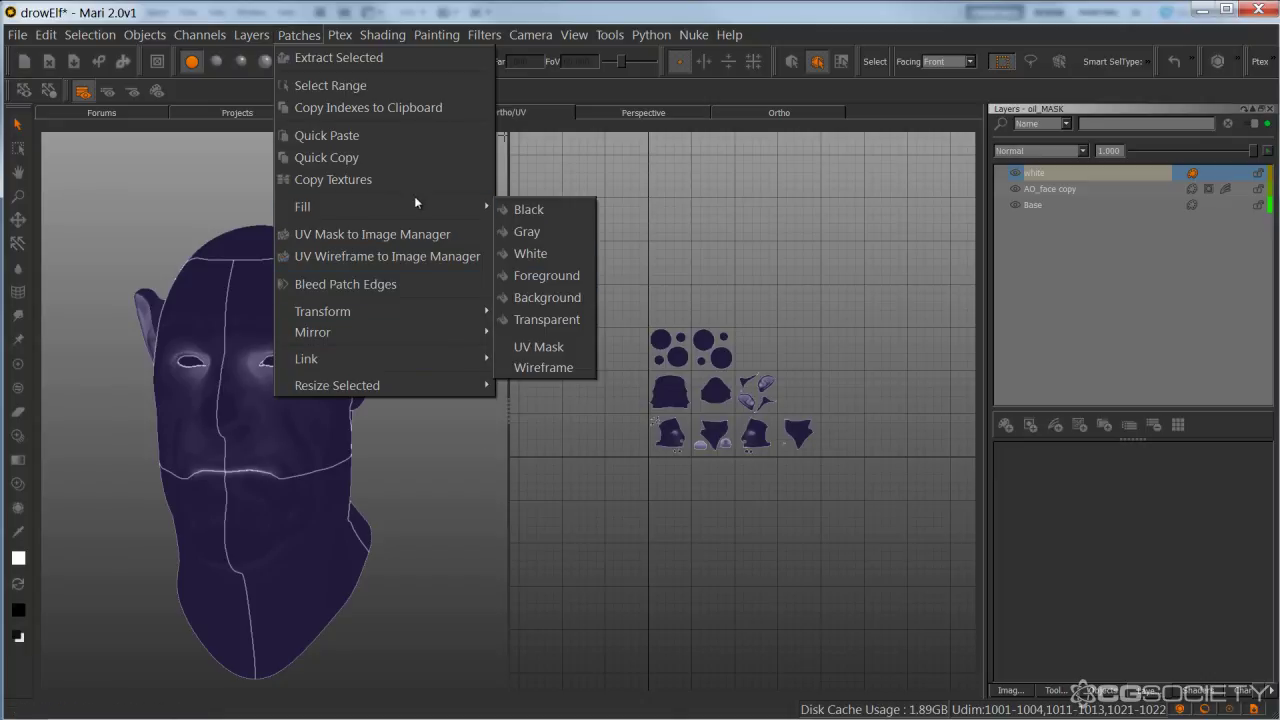
pyautogui.click(545, 253)
pyautogui.click(893, 222)
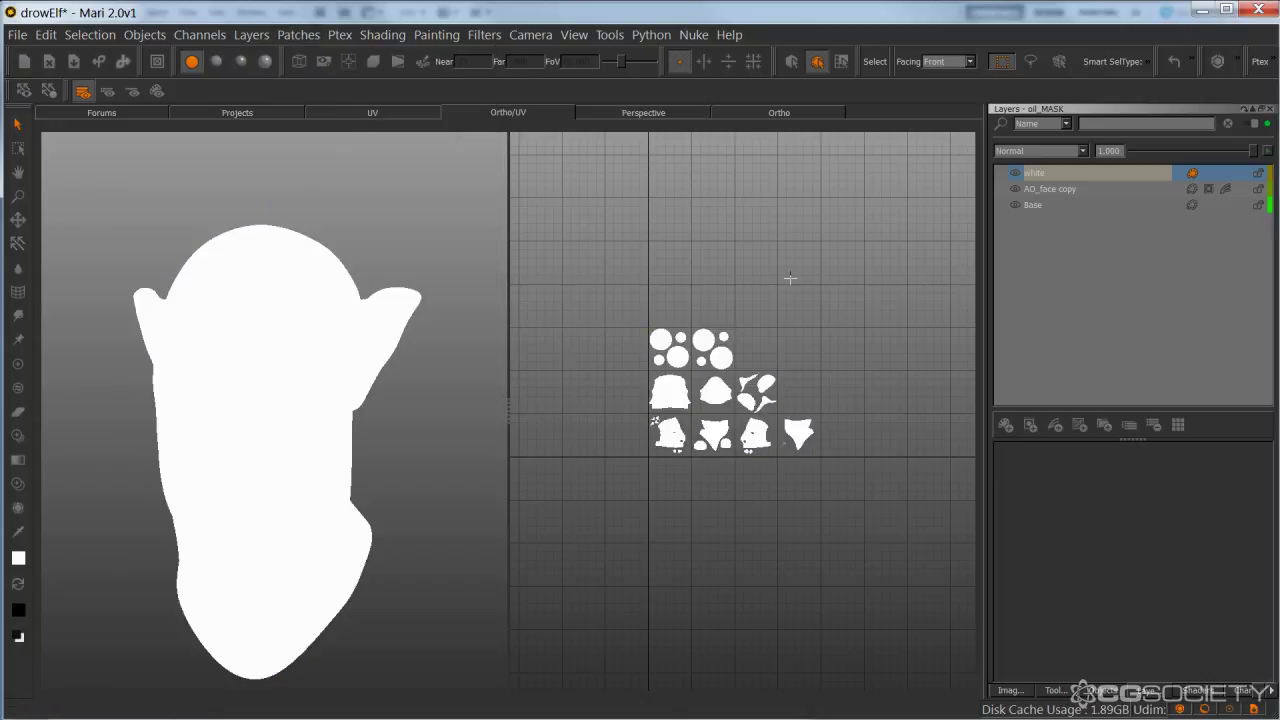
# Add a layer mask that hides the whole white layer, and frame the eye area in the UV view.
pyautogui.rightClick(1101, 176)
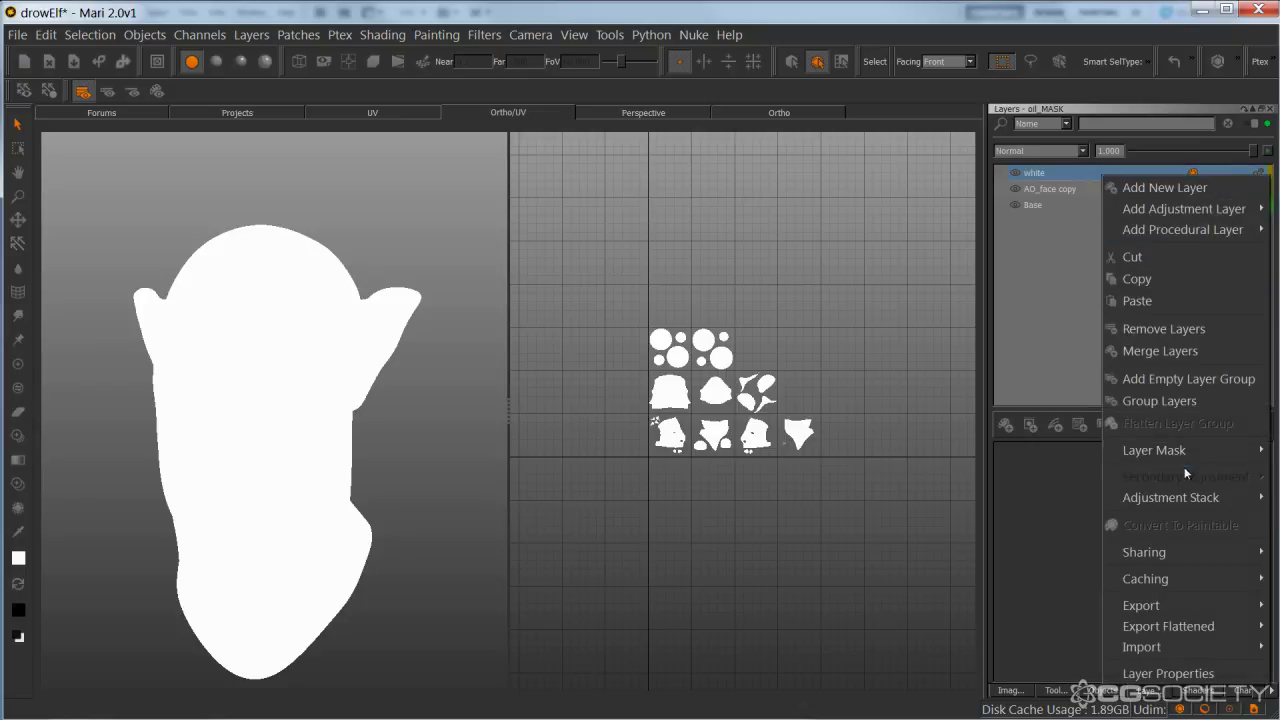
pyautogui.moveTo(1203, 459)
pyautogui.click(1278, 452)
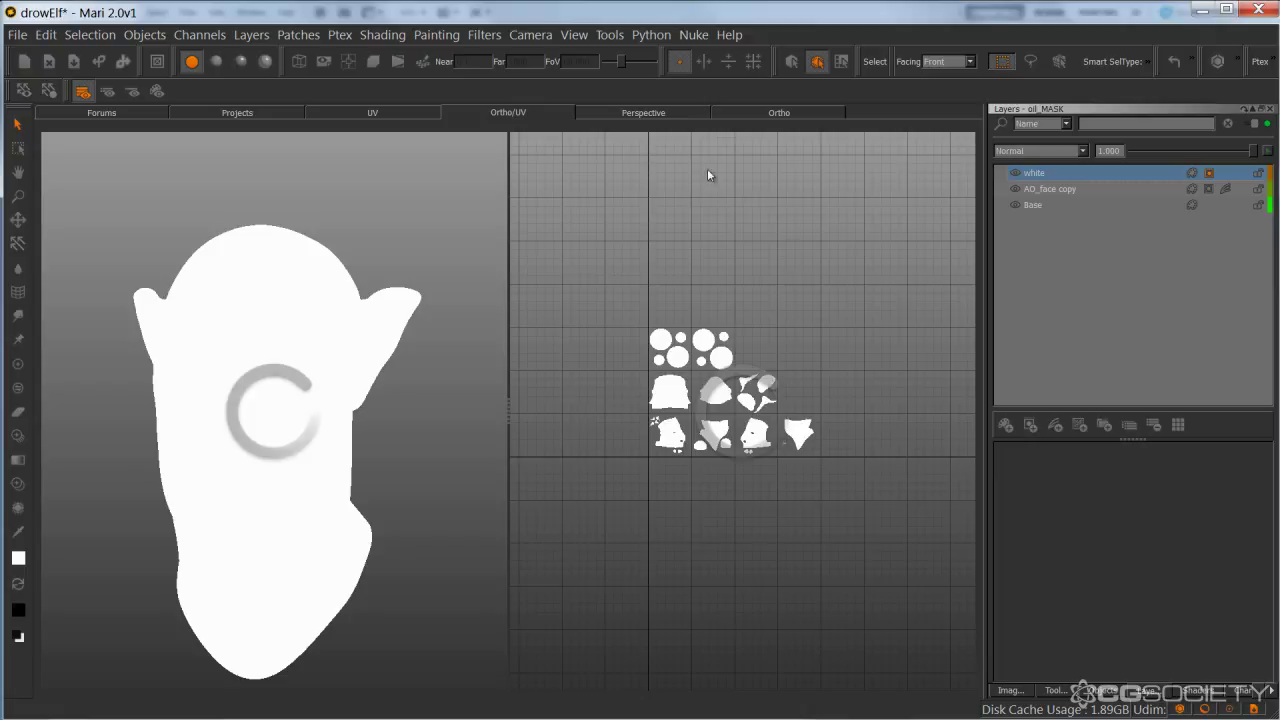
pyautogui.scroll(8, 670, 437)
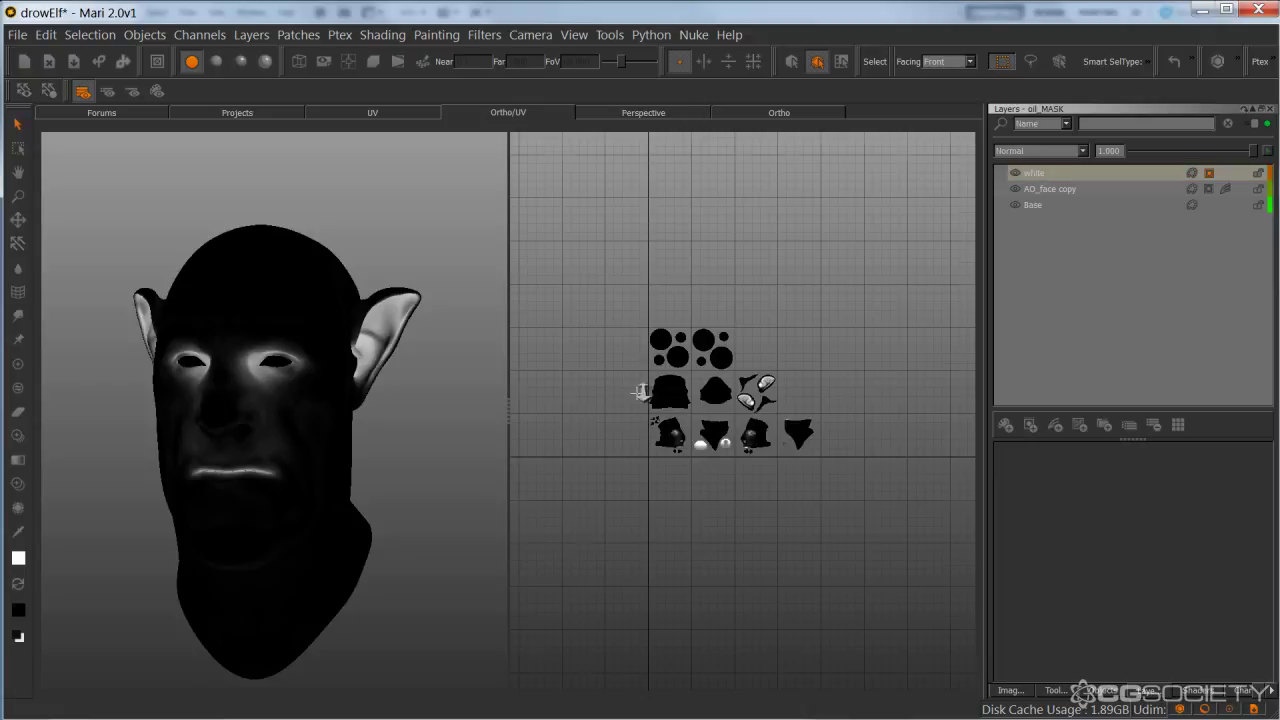
pyautogui.scroll(5, 755, 451)
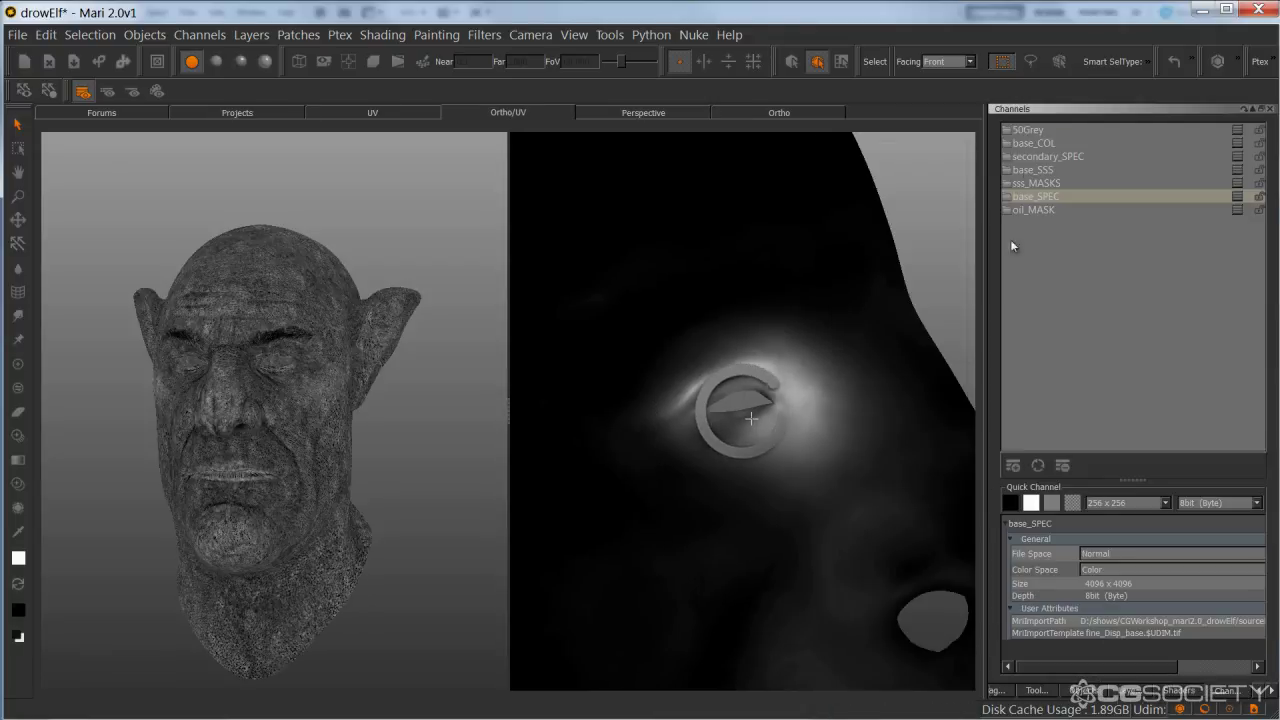
# Make the oil_MASK channel current, activate the white layer's mask, and pick the Paint tool for working on it.
pyautogui.click(1034, 209)
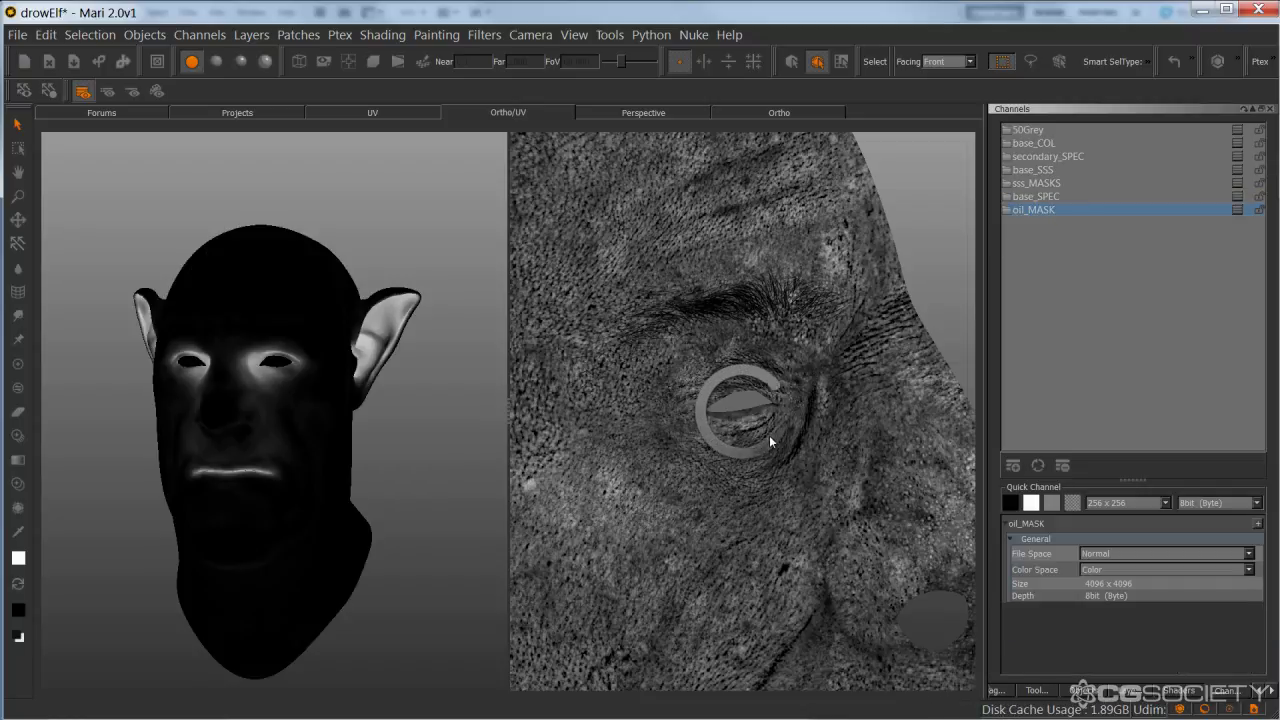
pyautogui.click(1128, 692)
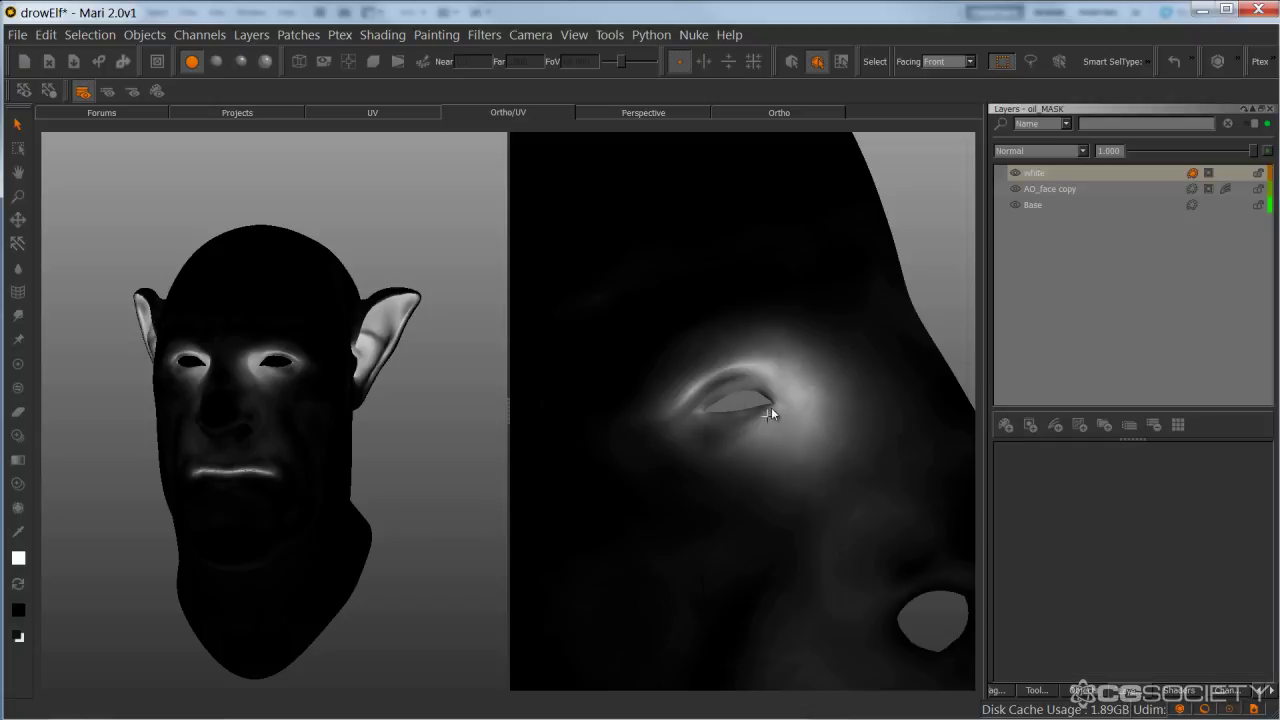
pyautogui.click(1205, 176)
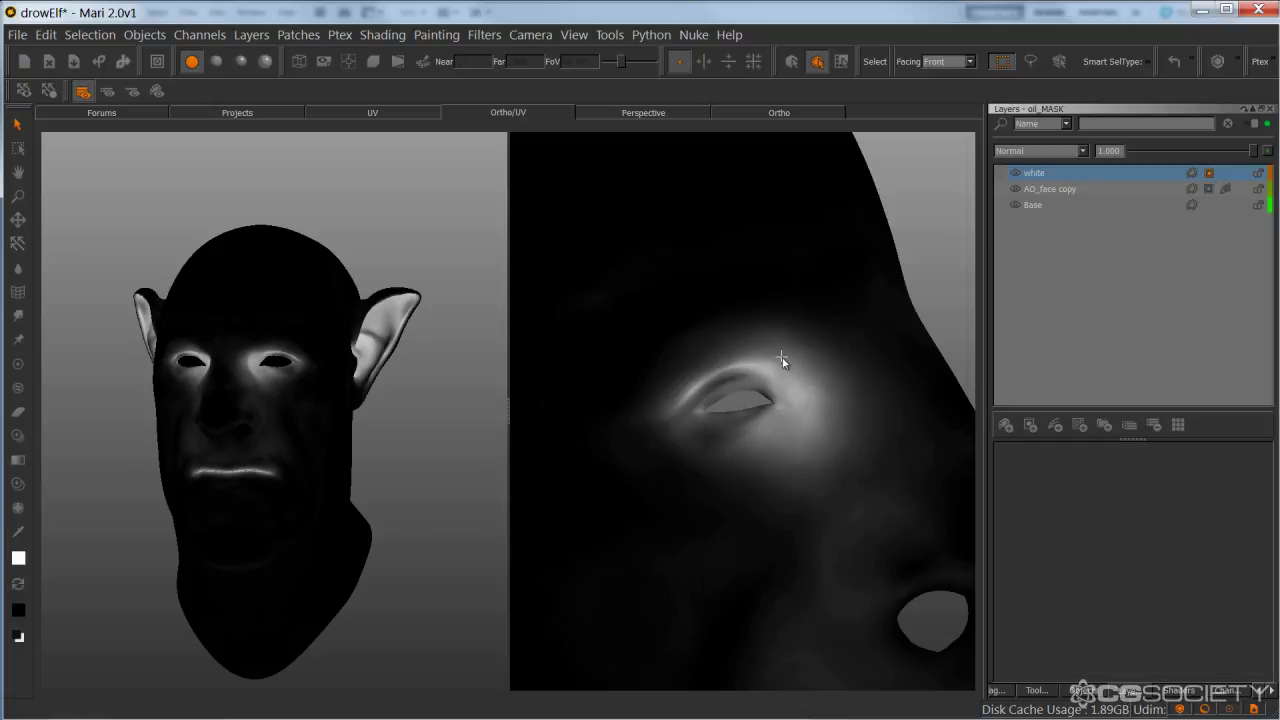
pyautogui.press('space')
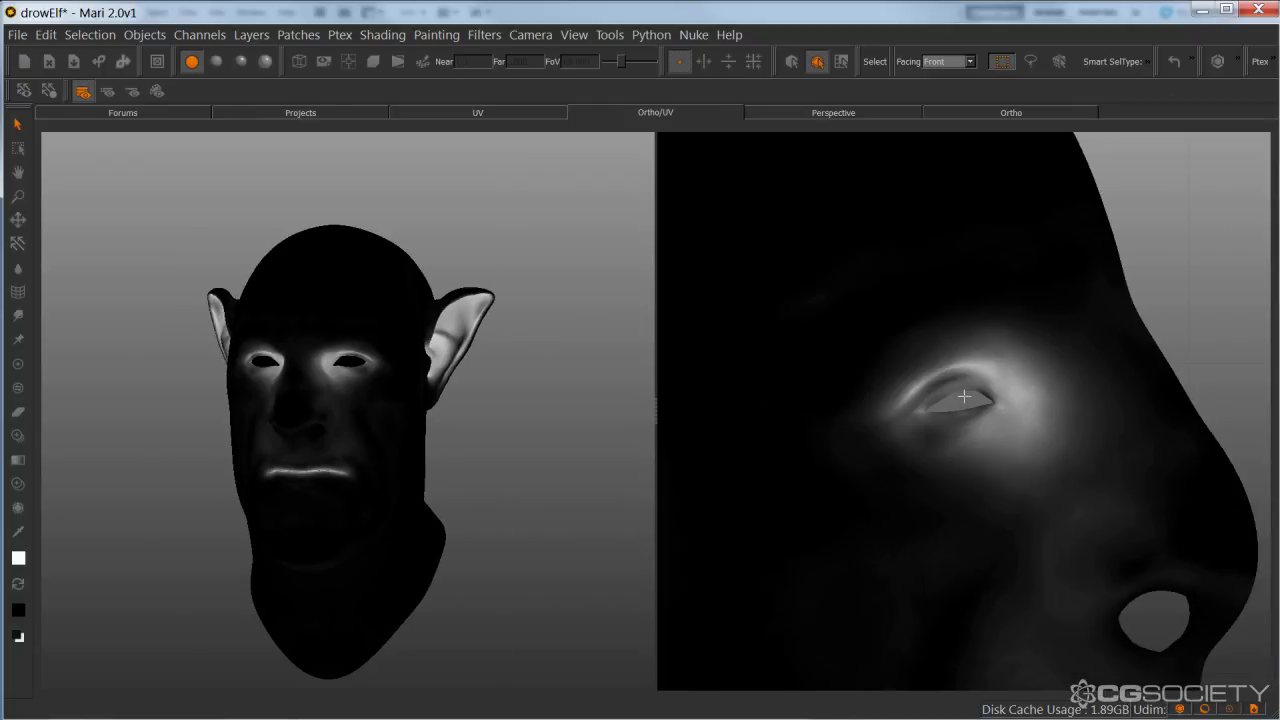
pyautogui.press('p')
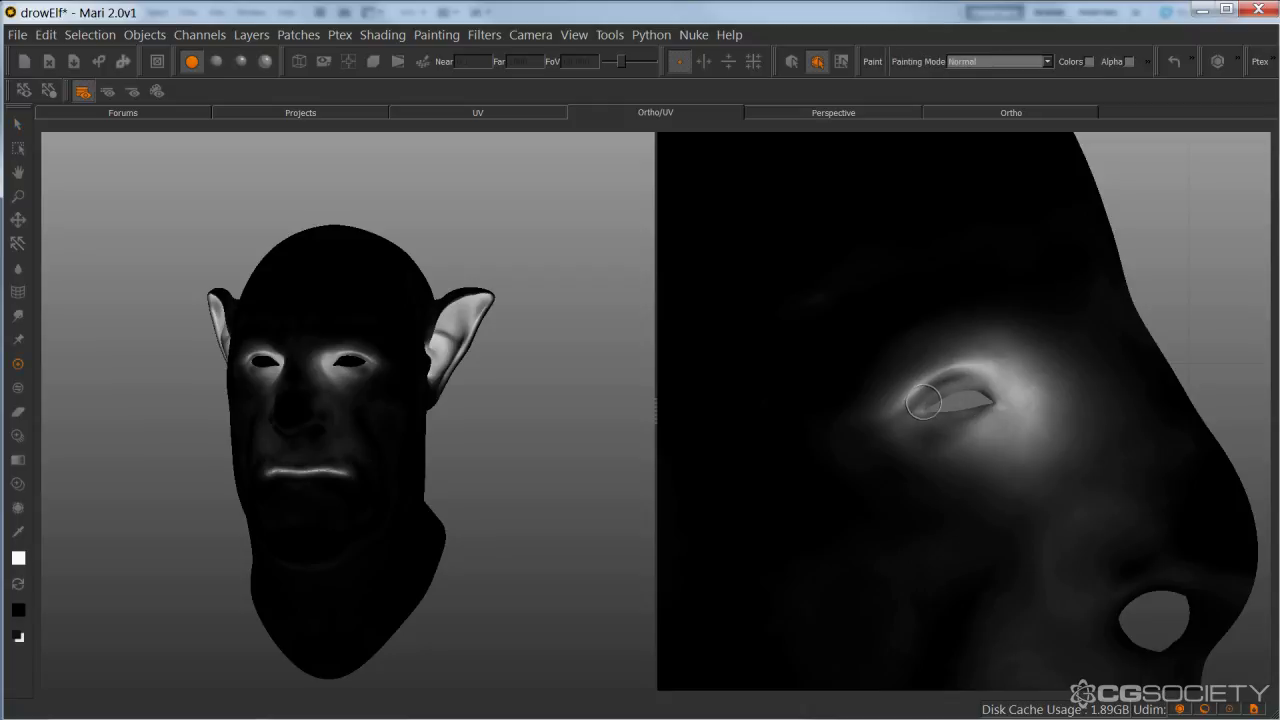
# Paint the mask white around the rim of the character's right eye in the UV view, blending with black below the lower lid.
pyautogui.press('x')
pyautogui.press('x')
pyautogui.moveTo(920, 405)
pyautogui.mouseDown()
pyautogui.moveTo(970, 386)
pyautogui.moveTo(959, 381)
pyautogui.moveTo(985, 392)
pyautogui.moveTo(972, 376)
pyautogui.moveTo(955, 405)
pyautogui.moveTo(992, 387)
pyautogui.moveTo(1001, 404)
pyautogui.mouseUp()
pyautogui.press('x')
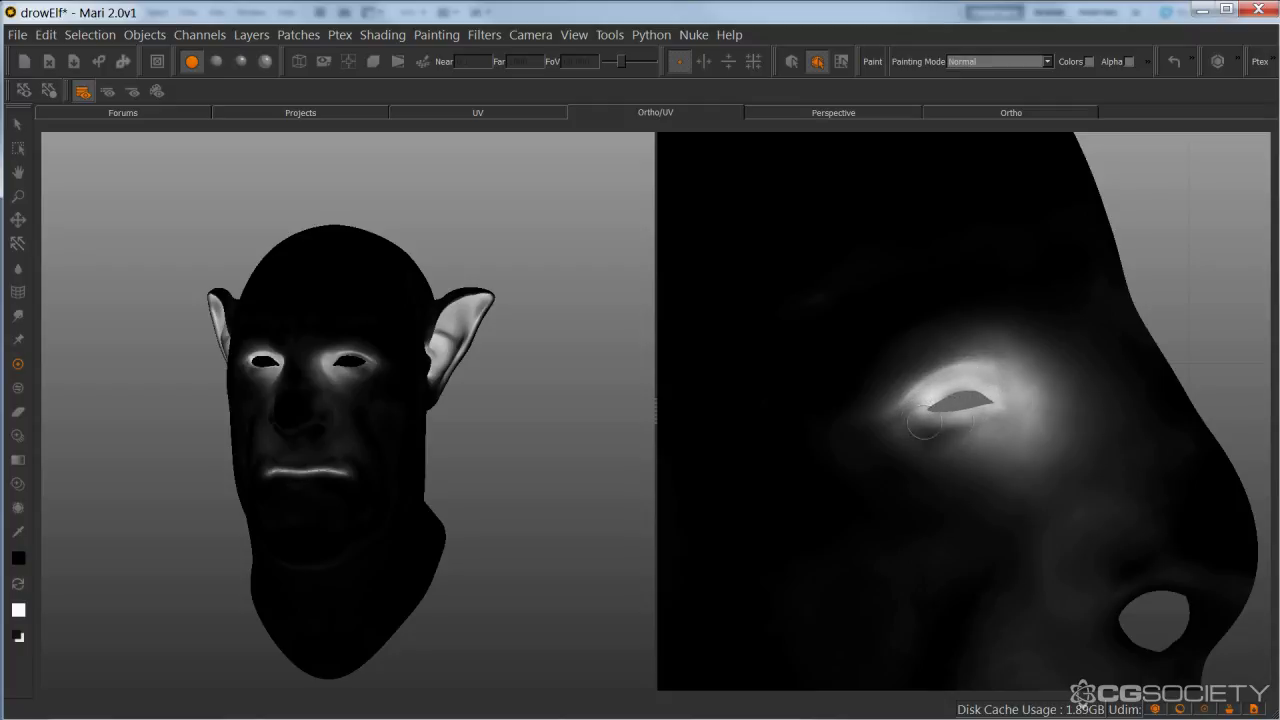
pyautogui.press('x')
pyautogui.moveTo(952, 429); pyautogui.dragTo(980, 412)
pyautogui.press('x')
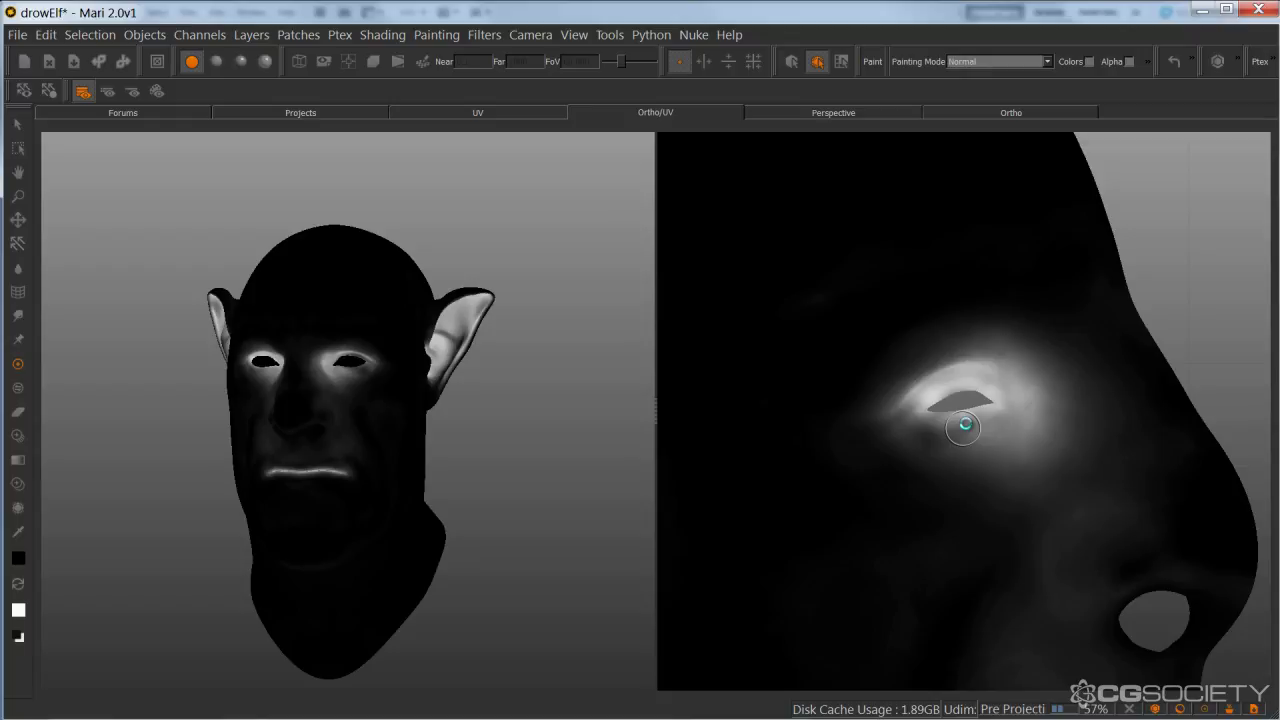
# Frame the character's left eye in both views and paint the mask white around its upper and lower lids.
pyautogui.keyDown('alt'); pyautogui.moveTo(377, 447); pyautogui.dragTo(447, 443, button='right'); pyautogui.keyUp('alt')
pyautogui.keyDown('alt'); pyautogui.moveTo(448, 443); pyautogui.dragTo(447, 441, button='middle'); pyautogui.keyUp('alt')
pyautogui.keyDown('alt'); pyautogui.moveTo(1220, 380); pyautogui.dragTo(1150, 376, button='right'); pyautogui.keyUp('alt')
pyautogui.keyDown('alt'); pyautogui.moveTo(1250, 374); pyautogui.dragTo(894, 371, button='middle'); pyautogui.keyUp('alt')
pyautogui.keyDown('alt'); pyautogui.moveTo(1073, 360); pyautogui.dragTo(753, 377, button='middle'); pyautogui.keyUp('alt')
pyautogui.keyDown('alt'); pyautogui.moveTo(868, 362); pyautogui.dragTo(966, 349, button='right'); pyautogui.keyUp('alt')
pyautogui.keyDown('alt'); pyautogui.moveTo(841, 422); pyautogui.dragTo(893, 359, button='middle'); pyautogui.keyUp('alt')
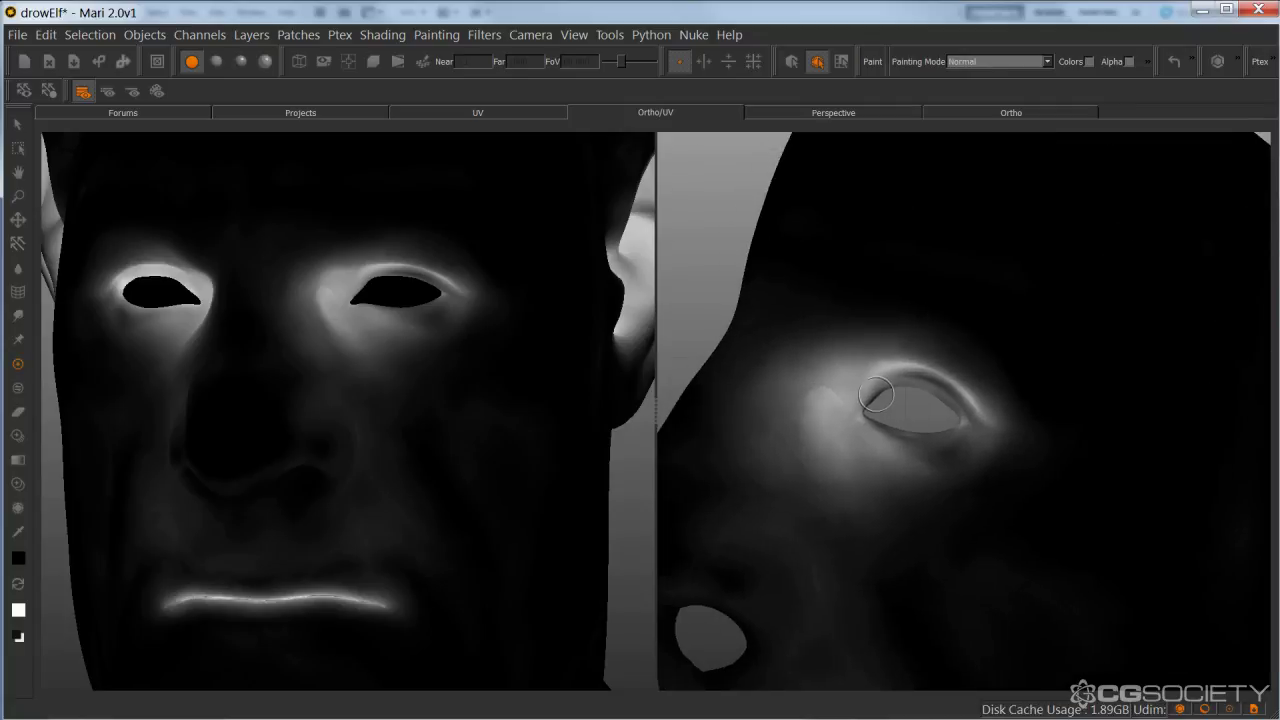
pyautogui.press('x')
pyautogui.moveTo(874, 394)
pyautogui.mouseDown()
pyautogui.moveTo(910, 378)
pyautogui.moveTo(967, 417)
pyautogui.moveTo(929, 382)
pyautogui.moveTo(887, 380)
pyautogui.mouseUp()
pyautogui.press('x')
pyautogui.moveTo(956, 404)
pyautogui.mouseDown()
pyautogui.moveTo(937, 388)
pyautogui.moveTo(958, 424)
pyautogui.moveTo(862, 413)
pyautogui.moveTo(915, 421)
pyautogui.mouseUp()
pyautogui.press('x')
pyautogui.press('b')
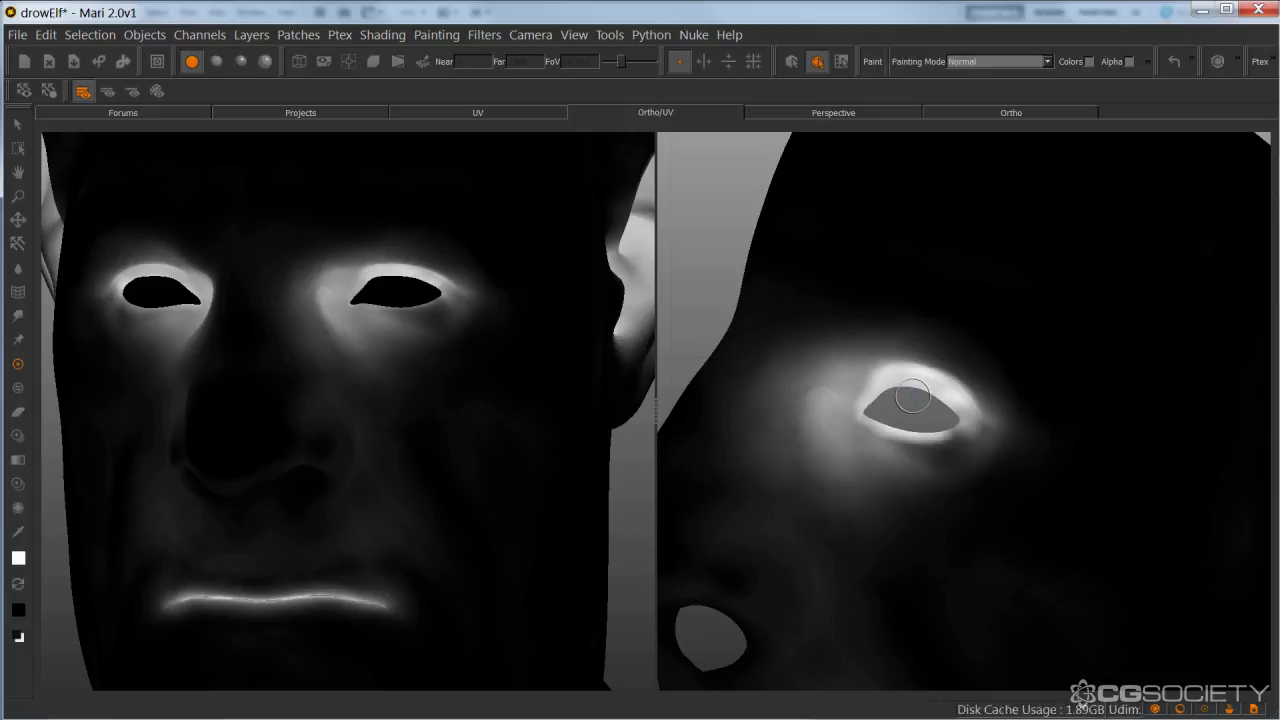
# Go back to the oil_MASK layers, check that the white layer's mask is active, and return to the enlarged canvas.
pyautogui.press('Tab')
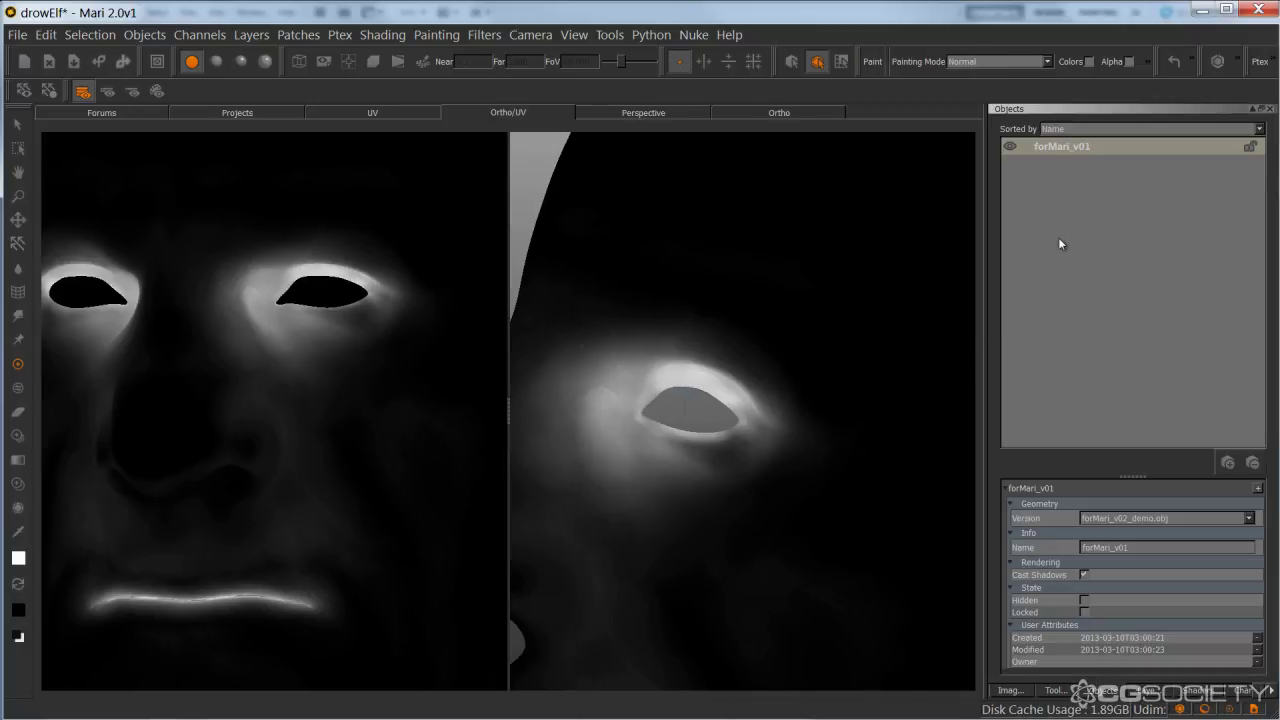
pyautogui.click(1236, 697)
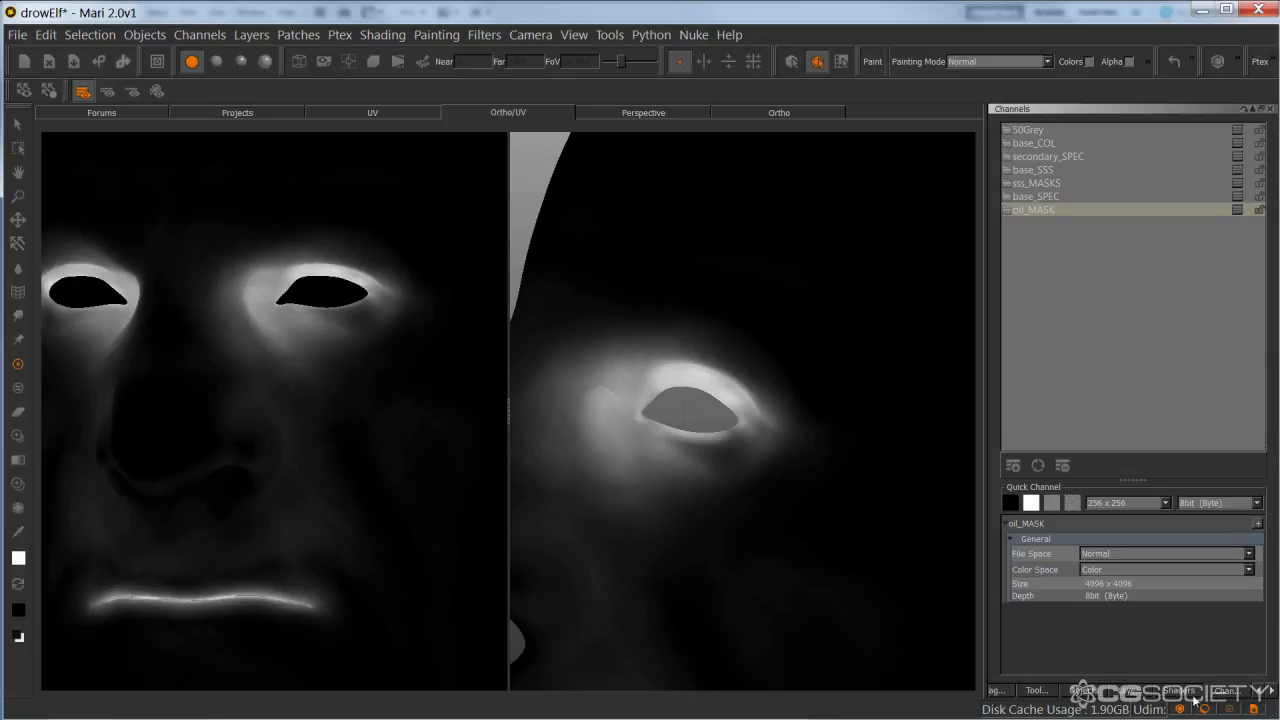
pyautogui.click(1126, 691)
pyautogui.click(1206, 188)
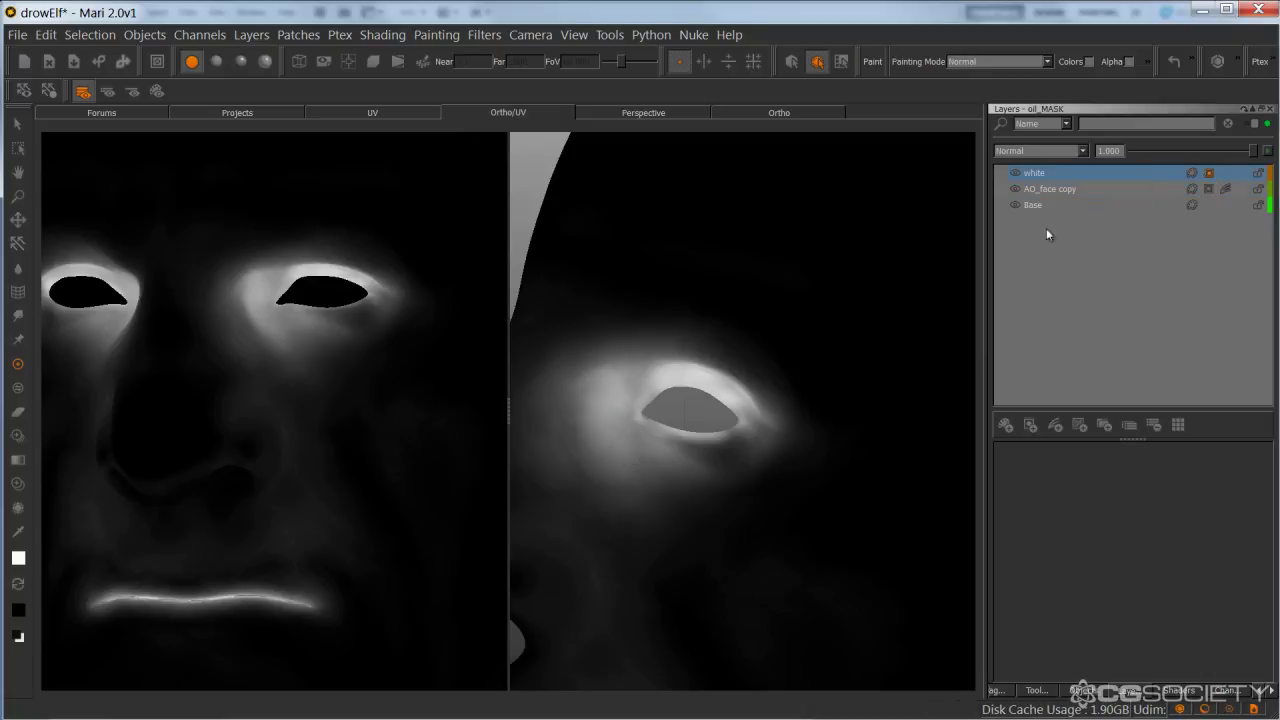
pyautogui.press('space')
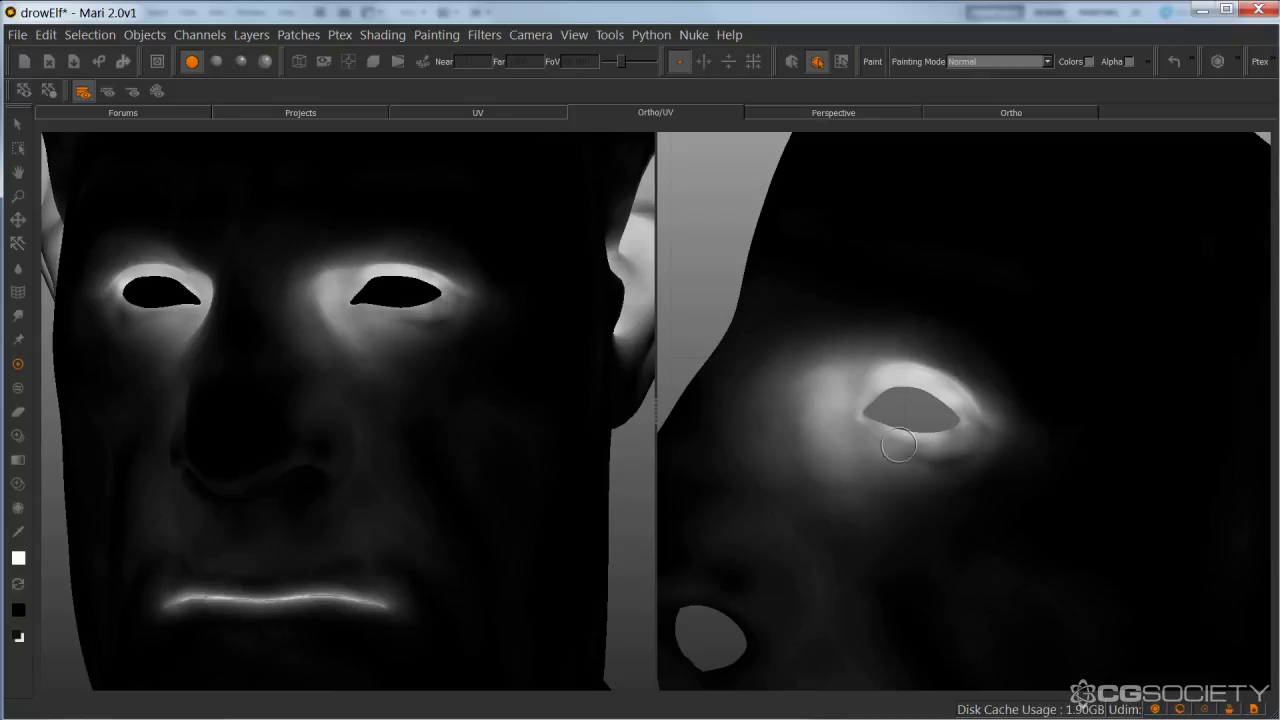
# Touch up the mask below the left eye's lower lid, and undo the last two strokes.
pyautogui.moveTo(866, 426)
pyautogui.mouseDown()
pyautogui.moveTo(931, 437)
pyautogui.moveTo(960, 422)
pyautogui.moveTo(864, 422)
pyautogui.mouseUp()
pyautogui.press('x')
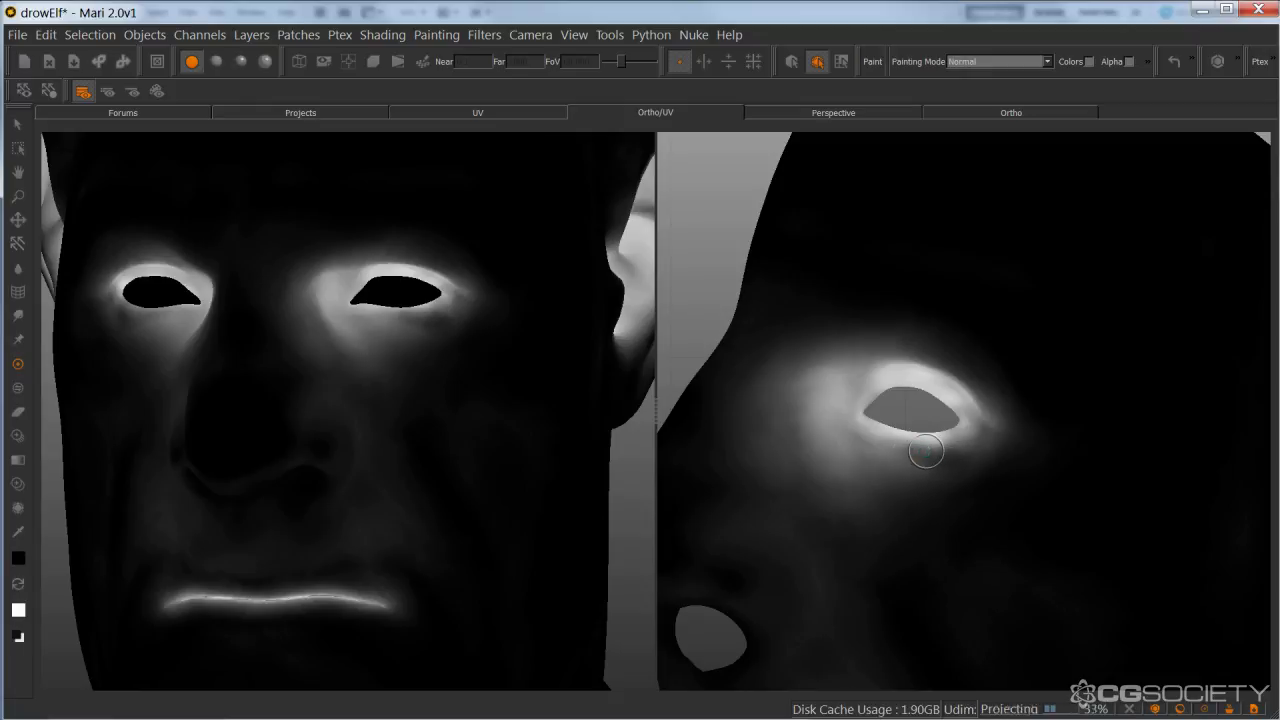
pyautogui.hotkey('ctrl', 'z')
pyautogui.hotkey('ctrl', 'z')
# Paint the right eye's lower lid edge white in the UV view and bake the stroke.
pyautogui.keyDown('alt'); pyautogui.moveTo(803, 440); pyautogui.dragTo(918, 434, button='middle'); pyautogui.keyUp('alt')
pyautogui.keyDown('alt'); pyautogui.moveTo(735, 462); pyautogui.dragTo(1049, 465, button='middle'); pyautogui.keyUp('alt')
pyautogui.keyDown('alt'); pyautogui.moveTo(698, 520); pyautogui.dragTo(1165, 512, button='middle'); pyautogui.keyUp('alt')
pyautogui.keyDown('alt'); pyautogui.moveTo(790, 310); pyautogui.dragTo(969, 495, button='middle'); pyautogui.keyUp('alt')
pyautogui.keyDown('alt'); pyautogui.moveTo(932, 382); pyautogui.dragTo(957, 414, button='right'); pyautogui.keyUp('alt')
pyautogui.keyDown('alt'); pyautogui.moveTo(733, 431); pyautogui.dragTo(1039, 353, button='middle'); pyautogui.keyUp('alt')
pyautogui.keyDown('alt'); pyautogui.moveTo(1039, 353); pyautogui.dragTo(1000, 386, button='right'); pyautogui.keyUp('alt')
pyautogui.keyDown('alt'); pyautogui.moveTo(1000, 386); pyautogui.dragTo(926, 470, button='middle'); pyautogui.keyUp('alt')
pyautogui.press('x')
pyautogui.moveTo(982, 325)
pyautogui.mouseDown()
pyautogui.moveTo(964, 324)
pyautogui.moveTo(1049, 310)
pyautogui.moveTo(957, 318)
pyautogui.moveTo(1042, 335)
pyautogui.moveTo(1031, 333)
pyautogui.moveTo(1062, 316)
pyautogui.moveTo(940, 325)
pyautogui.mouseUp()
pyautogui.press('b')
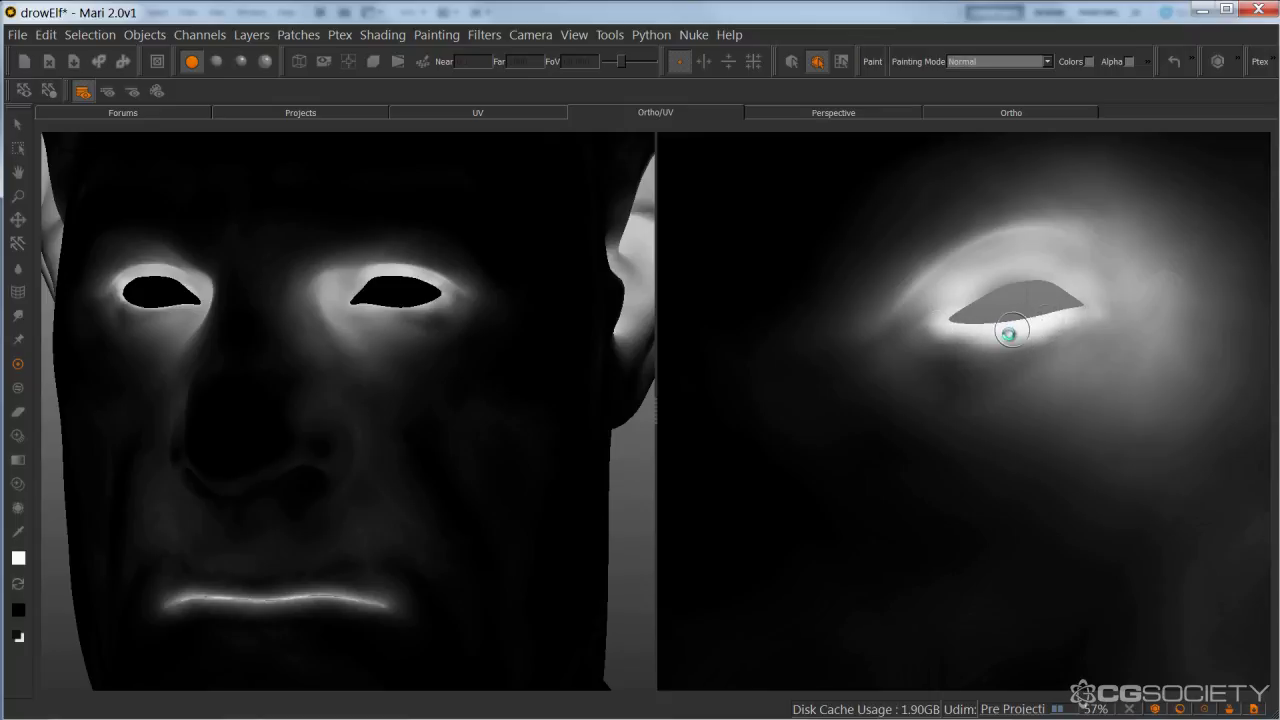
# In the Ortho view, enlarge the brush and paint a soft grey glow over both sides and the tip of the nose.
pyautogui.keyDown('alt'); pyautogui.moveTo(1010, 348); pyautogui.dragTo(868, 398, button='right'); pyautogui.keyUp('alt')
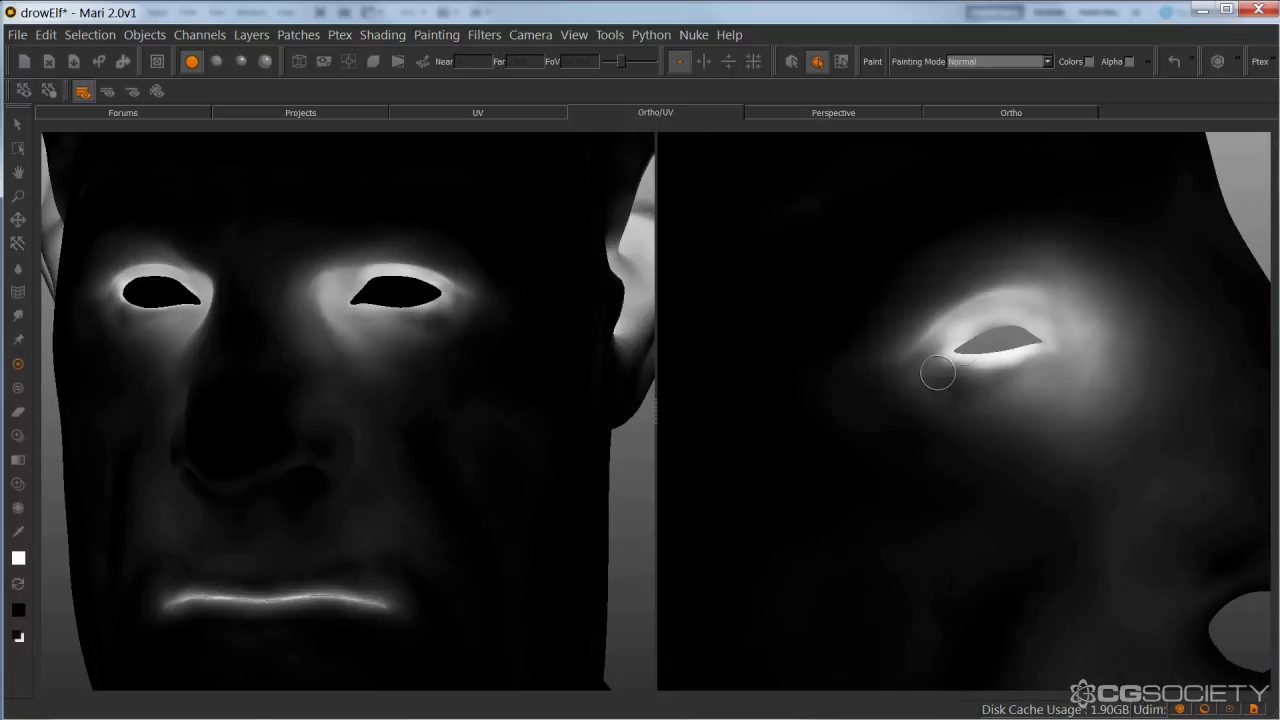
pyautogui.keyDown('alt'); pyautogui.moveTo(923, 450); pyautogui.dragTo(974, 449, button='right'); pyautogui.keyUp('alt')
pyautogui.keyDown('alt'); pyautogui.moveTo(974, 449); pyautogui.dragTo(950, 455, button='middle'); pyautogui.keyUp('alt')
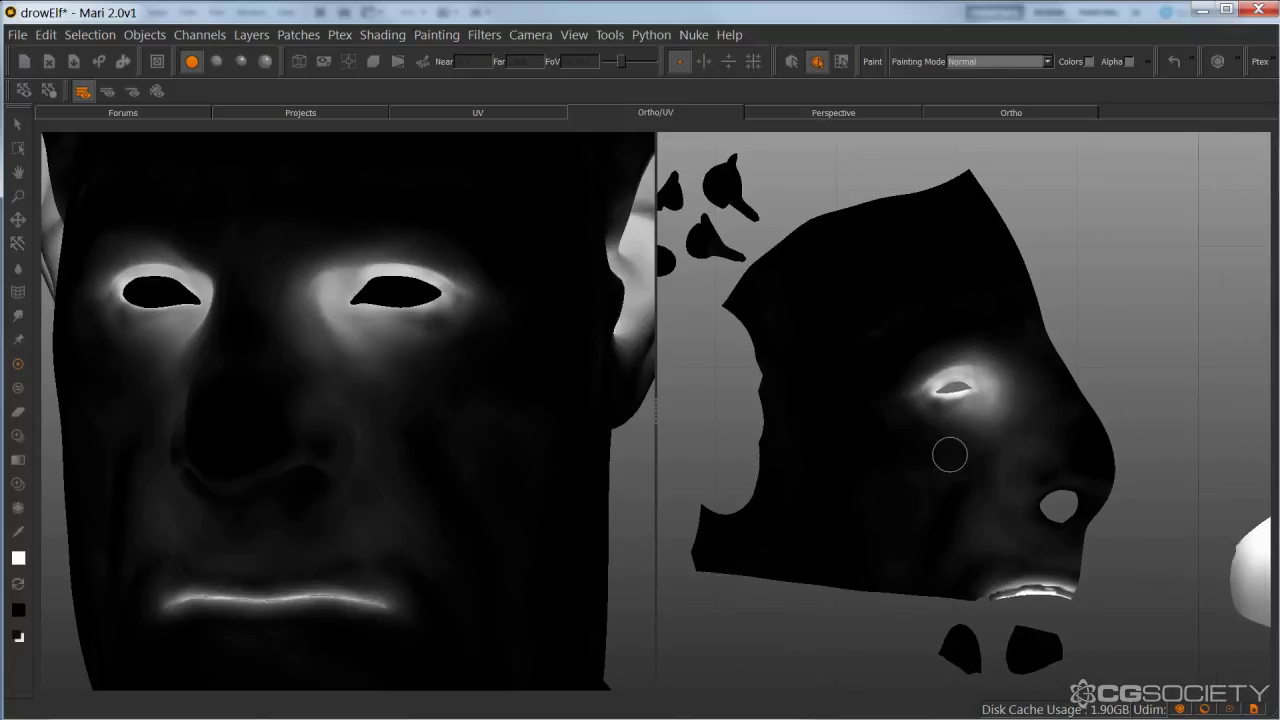
pyautogui.click(939, 115)
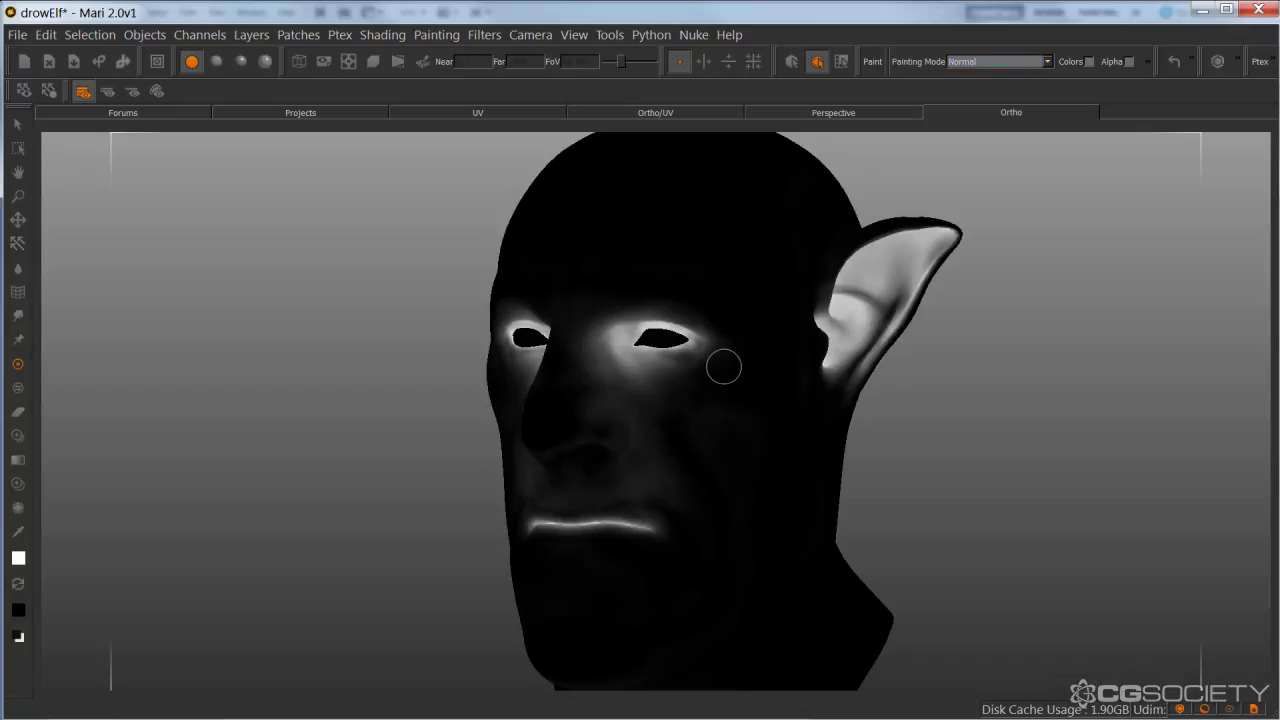
pyautogui.keyDown('alt'); pyautogui.moveTo(723, 367); pyautogui.dragTo(805, 390, button='middle'); pyautogui.keyUp('alt')
pyautogui.keyDown('alt'); pyautogui.moveTo(805, 390); pyautogui.dragTo(780, 394, button='right'); pyautogui.keyUp('alt')
pyautogui.keyDown('alt'); pyautogui.moveTo(780, 394); pyautogui.dragTo(731, 414); pyautogui.keyUp('alt')
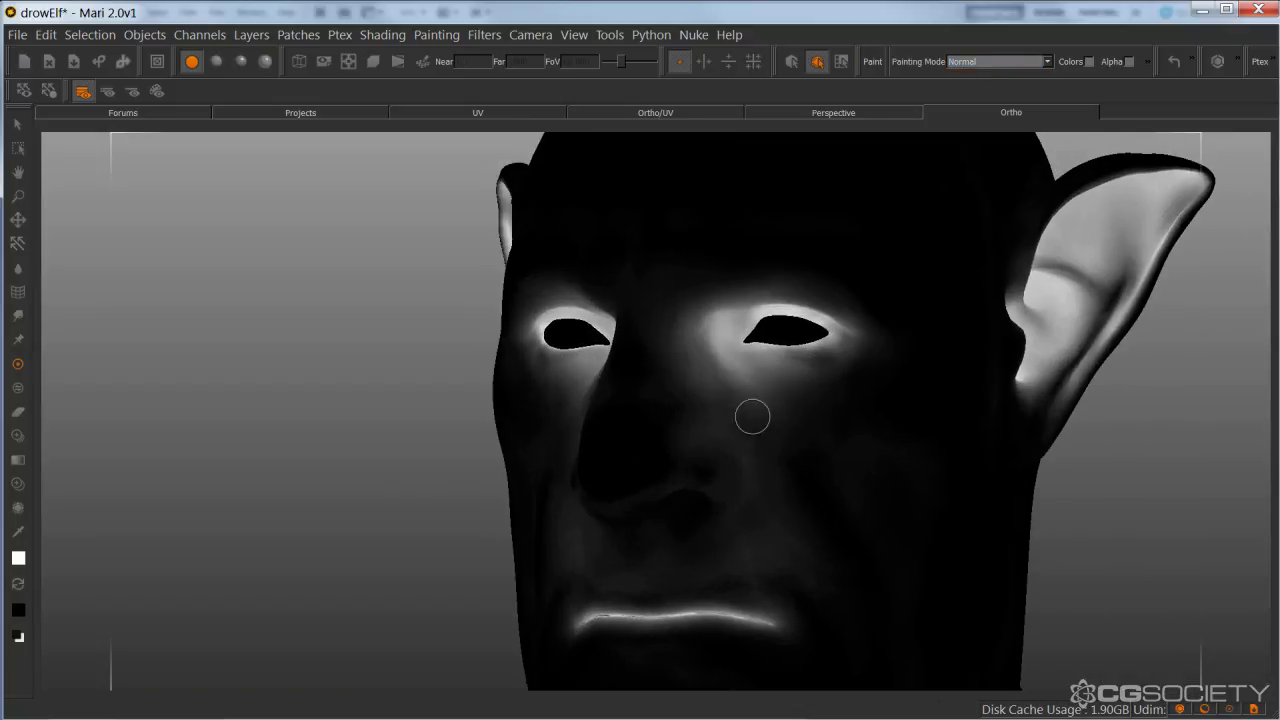
pyautogui.moveTo(731, 414); pyautogui.dragTo(721, 423, button='right')
pyautogui.moveTo(695, 433)
pyautogui.keyDown('shift'); pyautogui.mouseDown()
pyautogui.moveTo(677, 423)
pyautogui.moveTo(706, 411)
pyautogui.moveTo(663, 377)
pyautogui.moveTo(660, 392)
pyautogui.moveTo(674, 380)
pyautogui.moveTo(634, 449)
pyautogui.moveTo(646, 337)
pyautogui.moveTo(613, 502)
pyautogui.moveTo(734, 449)
pyautogui.moveTo(714, 486)
pyautogui.moveTo(734, 491)
pyautogui.moveTo(646, 364)
pyautogui.moveTo(634, 449)
pyautogui.moveTo(668, 419)
pyautogui.mouseUp(); pyautogui.keyUp('shift')
pyautogui.press('b')
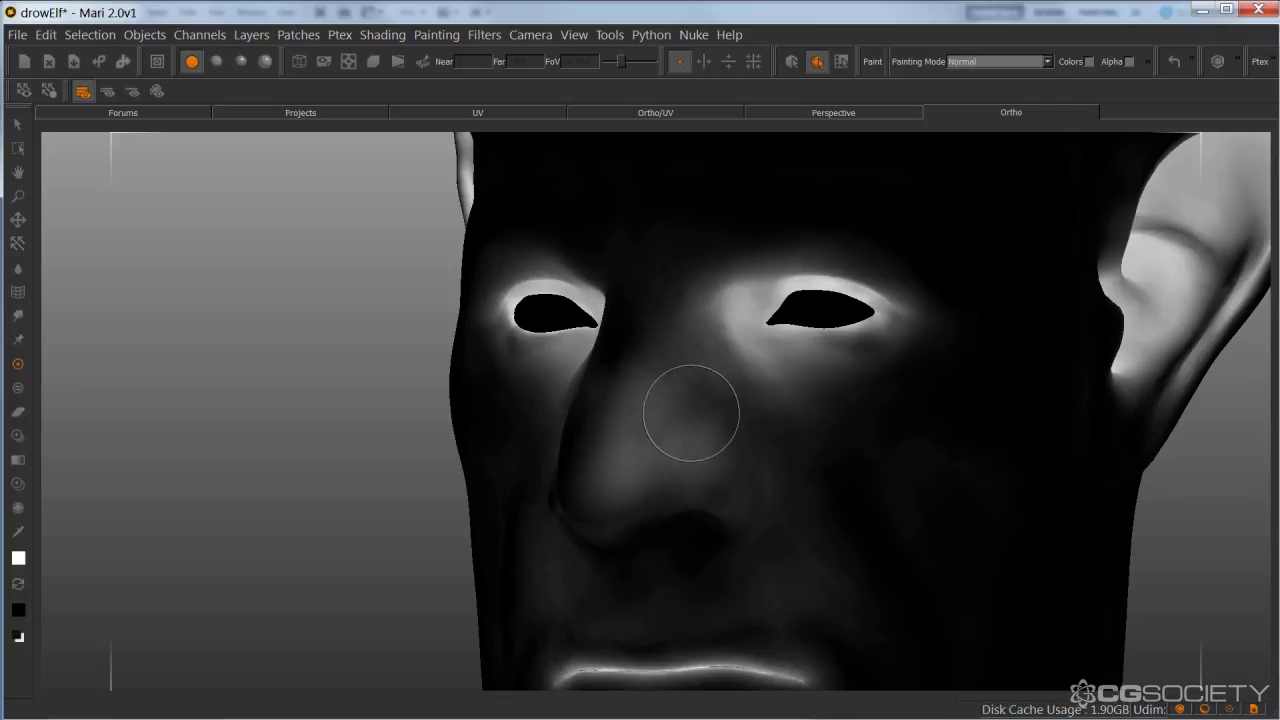
pyautogui.moveTo(677, 417)
pyautogui.mouseDown(button='middle')
pyautogui.moveTo(729, 429)
pyautogui.moveTo(587, 430)
pyautogui.mouseUp(button='middle')
pyautogui.moveTo(587, 430)
pyautogui.mouseDown()
pyautogui.moveTo(609, 463)
pyautogui.moveTo(594, 397)
pyautogui.moveTo(618, 425)
pyautogui.moveTo(531, 466)
pyautogui.moveTo(571, 463)
pyautogui.moveTo(615, 508)
pyautogui.moveTo(609, 414)
pyautogui.moveTo(581, 432)
pyautogui.moveTo(596, 410)
pyautogui.mouseUp()
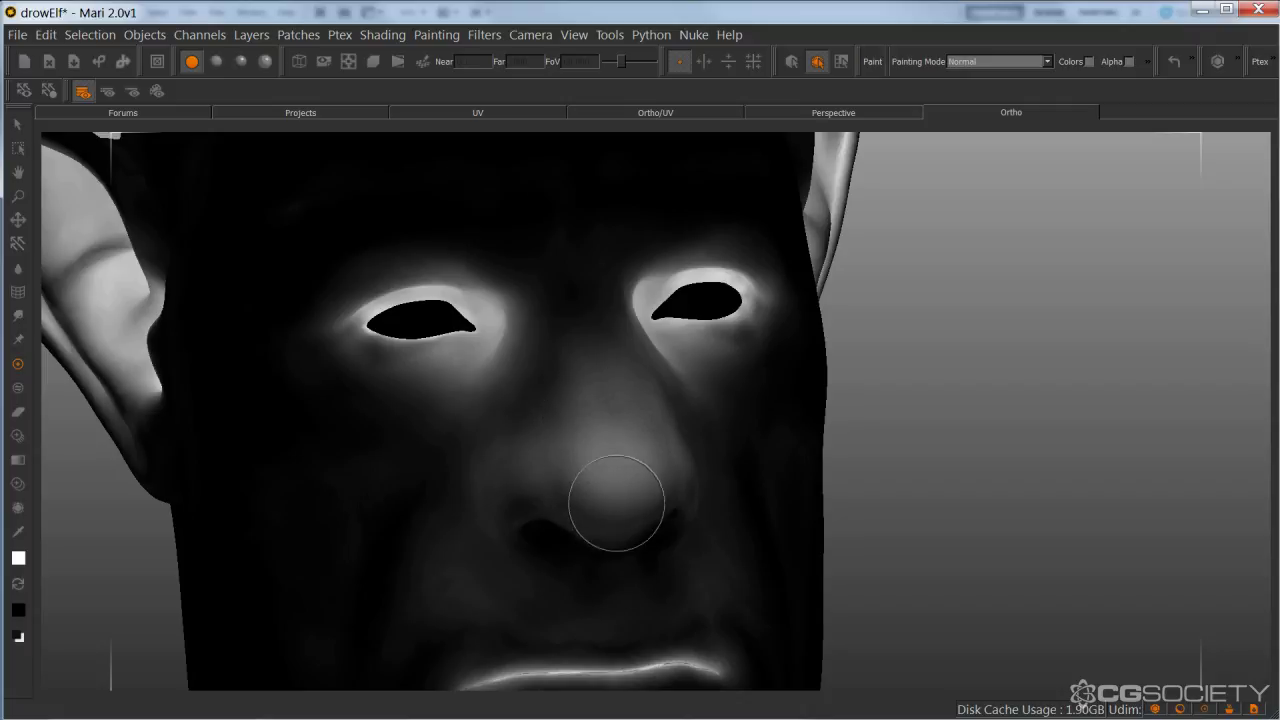
pyautogui.press('b')
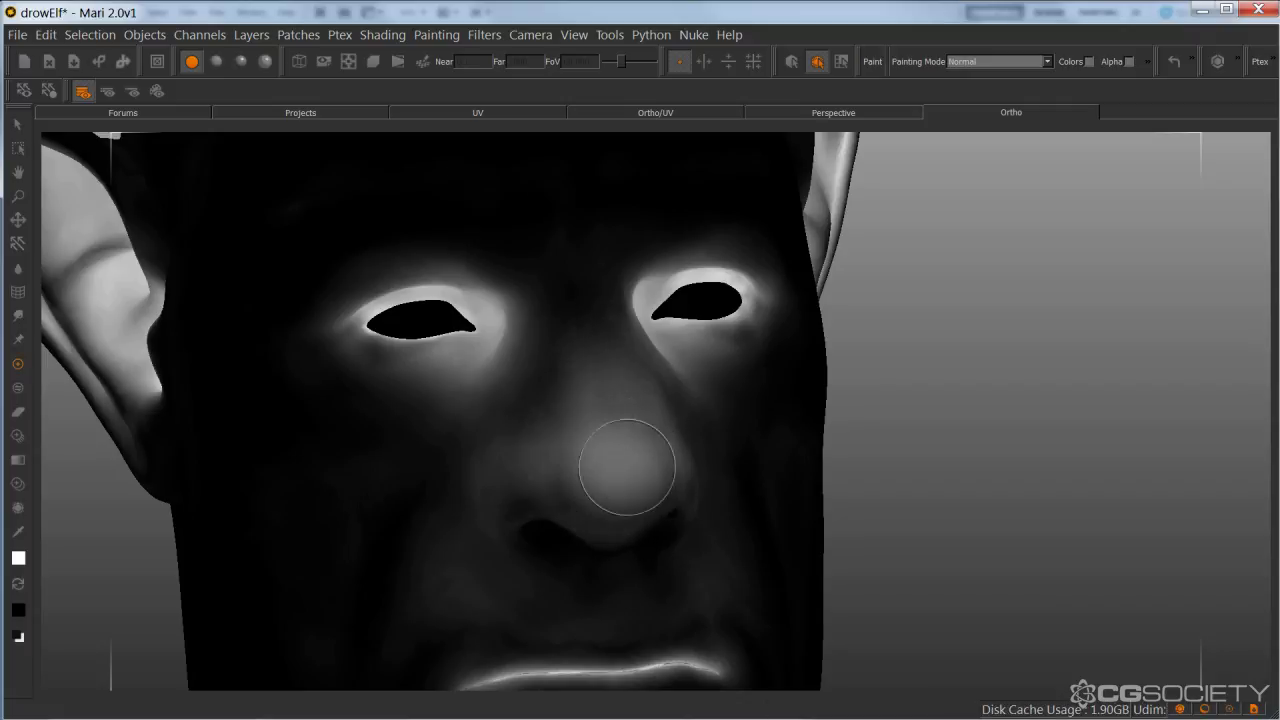
# Undo the last paint stroke, and lighten the mask along the right nostril wing with a smaller brush.
pyautogui.moveTo(626, 457)
pyautogui.keyDown('alt'); pyautogui.mouseDown()
pyautogui.moveTo(657, 380)
pyautogui.moveTo(626, 455)
pyautogui.mouseUp(); pyautogui.keyUp('alt')
pyautogui.keyDown('alt'); pyautogui.moveTo(550, 484); pyautogui.dragTo(538, 463); pyautogui.keyUp('alt')
pyautogui.hotkey('ctrl', 'z')
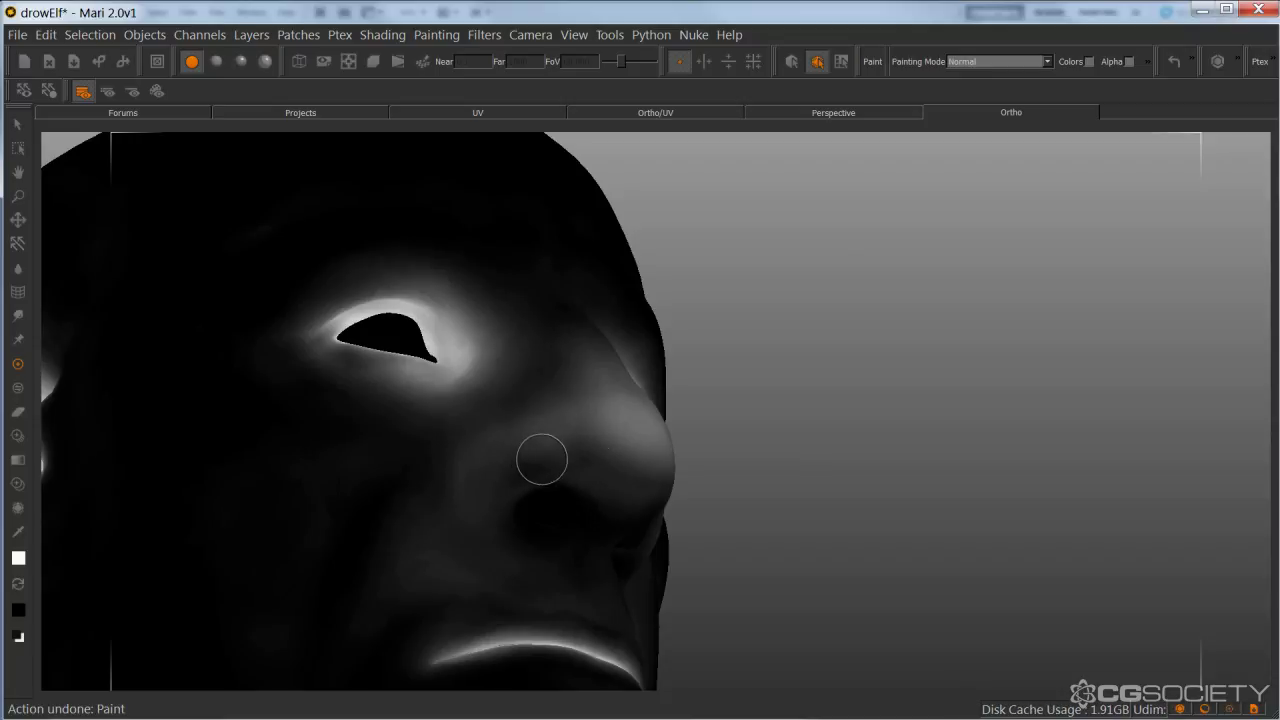
pyautogui.moveTo(508, 469); pyautogui.dragTo(582, 450)
pyautogui.press('x')
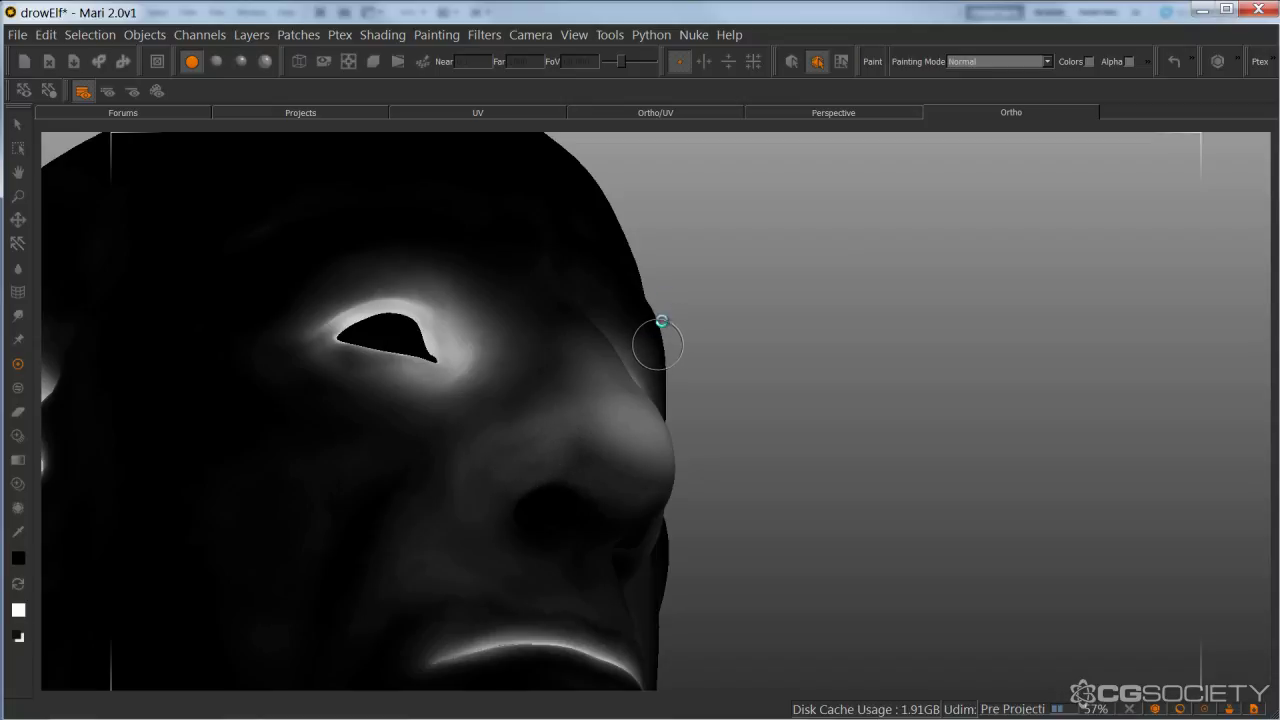
# Enlarge the brush and paint a faint light patch over the character's left cheekbone, baking it into the mask.
pyautogui.keyDown('alt'); pyautogui.moveTo(665, 338); pyautogui.dragTo(610, 400, button='right'); pyautogui.keyUp('alt')
pyautogui.keyDown('alt'); pyautogui.moveTo(610, 400); pyautogui.dragTo(345, 432); pyautogui.keyUp('alt')
pyautogui.keyDown('alt'); pyautogui.moveTo(699, 411); pyautogui.dragTo(588, 414, button='middle'); pyautogui.keyUp('alt')
pyautogui.keyDown('alt'); pyautogui.moveTo(588, 414); pyautogui.dragTo(720, 366, button='right'); pyautogui.keyUp('alt')
pyautogui.keyDown('alt'); pyautogui.moveTo(720, 366); pyautogui.dragTo(617, 387, button='middle'); pyautogui.keyUp('alt')
pyautogui.moveTo(674, 397)
pyautogui.keyDown('shift'); pyautogui.mouseDown()
pyautogui.moveTo(654, 406)
pyautogui.moveTo(714, 371)
pyautogui.mouseUp(); pyautogui.keyUp('shift')
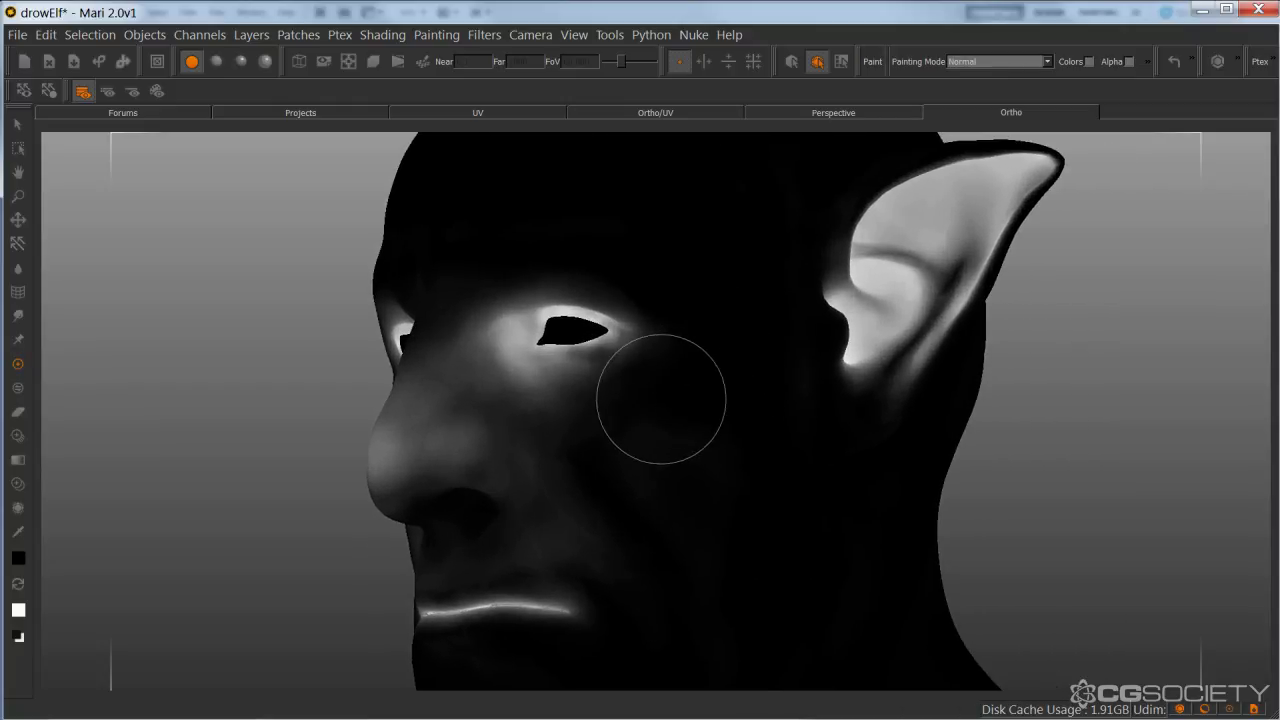
pyautogui.press('x')
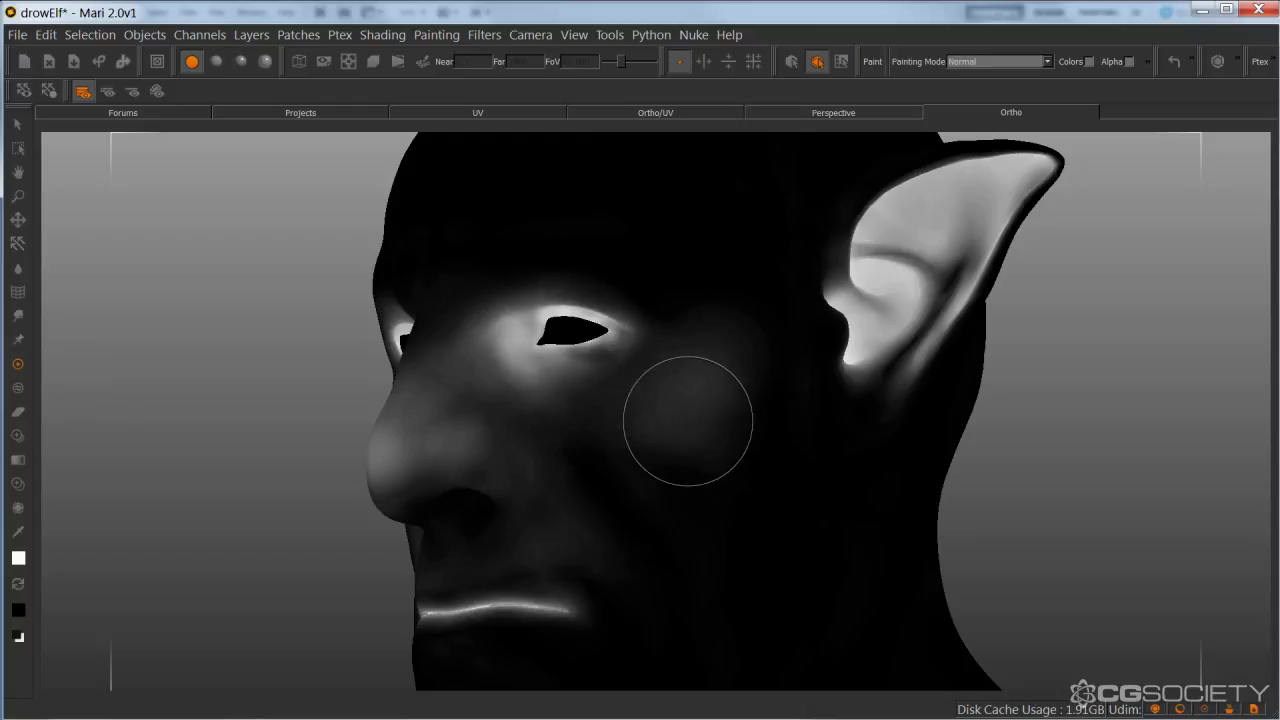
pyautogui.press('x')
pyautogui.press('b')
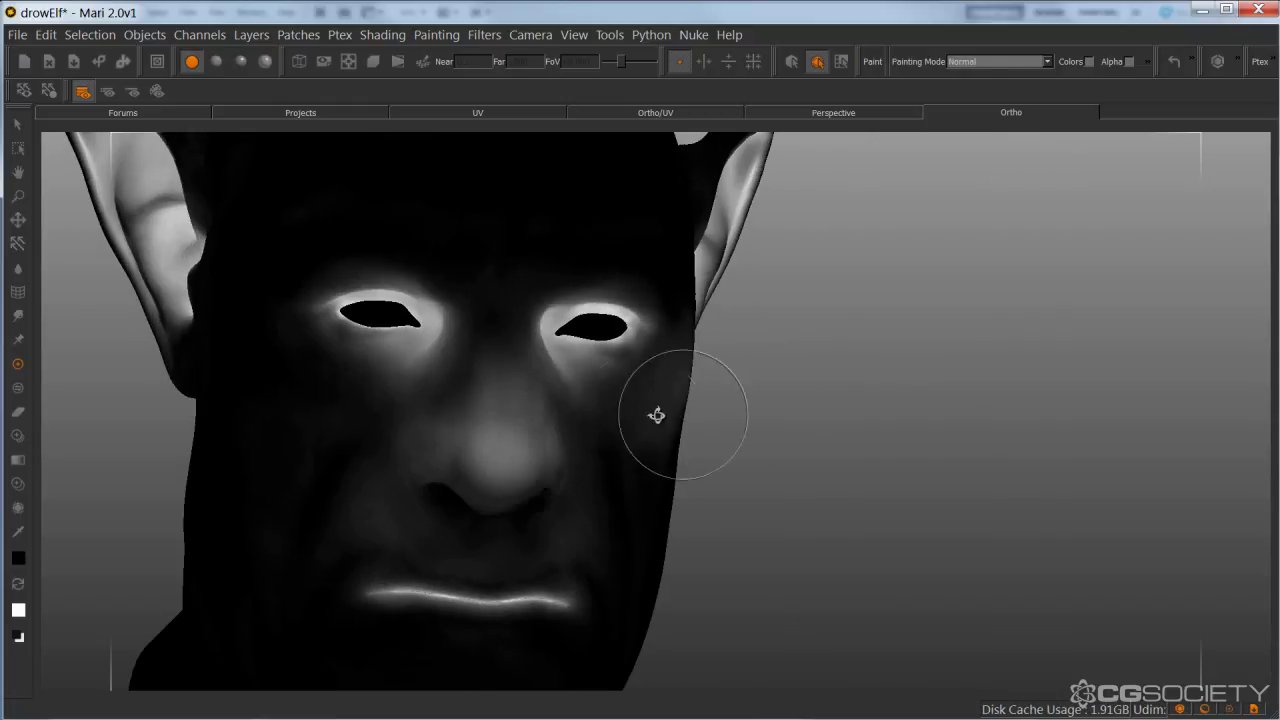
# Paint a matching faint light patch over the character's right cheekbone.
pyautogui.keyDown('alt'); pyautogui.moveTo(623, 421); pyautogui.dragTo(743, 371); pyautogui.keyUp('alt')
pyautogui.moveTo(353, 327)
pyautogui.mouseDown()
pyautogui.moveTo(400, 354)
pyautogui.moveTo(315, 331)
pyautogui.moveTo(337, 323)
pyautogui.moveTo(354, 351)
pyautogui.mouseUp()
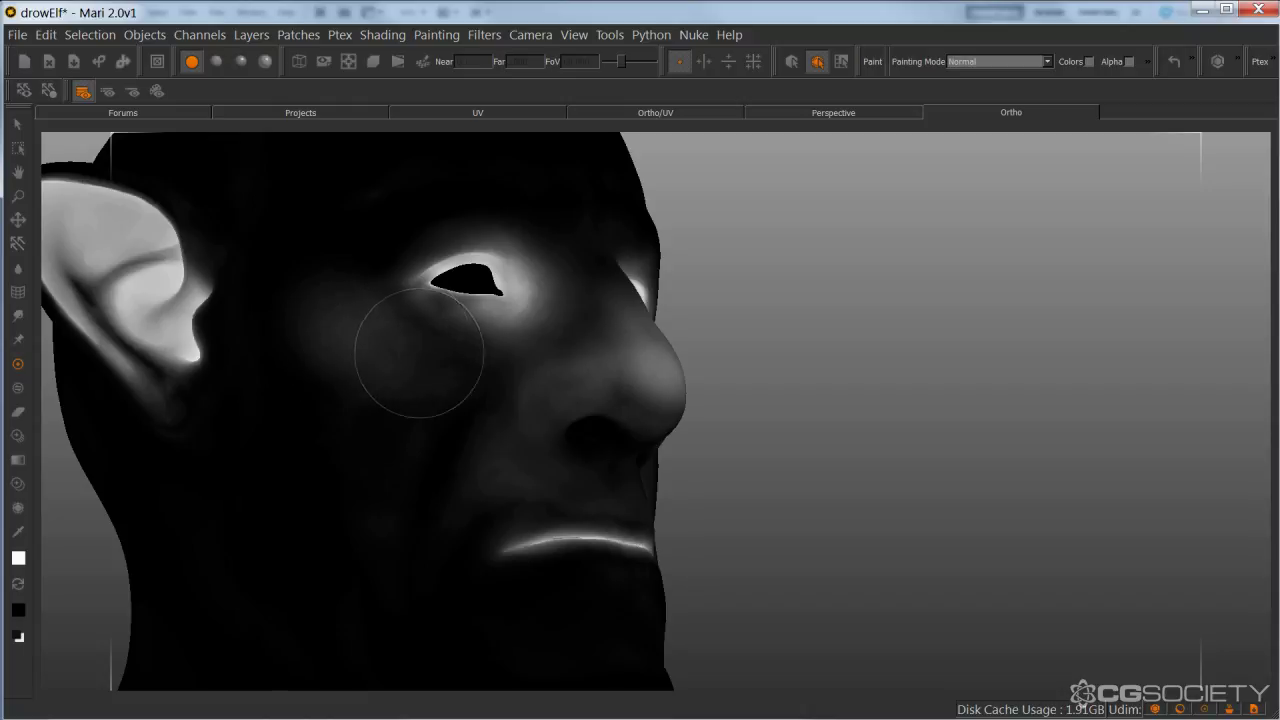
pyautogui.press('x')
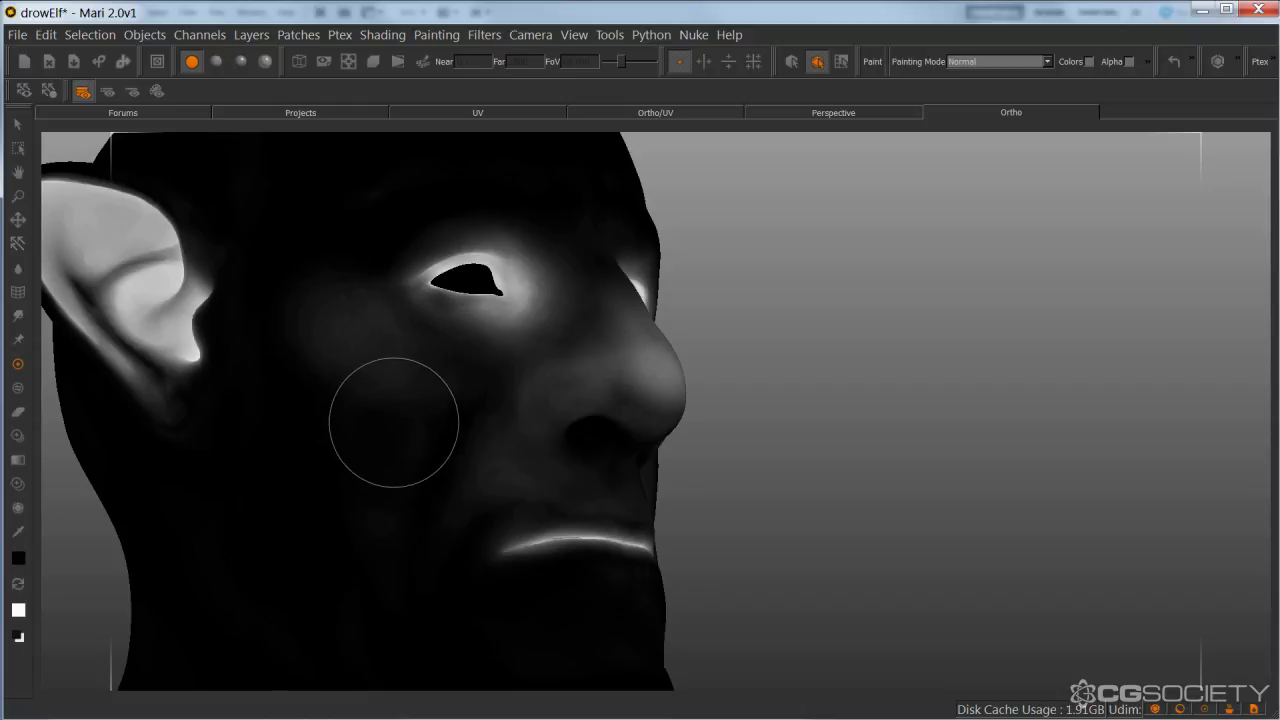
# View the head from the front, enlarge the brush, and paint a faint soft light area across the forehead.
pyautogui.moveTo(440, 380)
pyautogui.keyDown('alt'); pyautogui.mouseDown()
pyautogui.moveTo(466, 401)
pyautogui.moveTo(428, 400)
pyautogui.mouseUp(); pyautogui.keyUp('alt')
pyautogui.keyDown('alt'); pyautogui.moveTo(511, 374); pyautogui.dragTo(420, 511, button='middle'); pyautogui.keyUp('alt')
pyautogui.keyDown('alt'); pyautogui.moveTo(514, 426); pyautogui.dragTo(577, 400, button='right'); pyautogui.keyUp('alt')
pyautogui.keyDown('alt'); pyautogui.moveTo(577, 375); pyautogui.dragTo(541, 452, button='middle'); pyautogui.keyUp('alt')
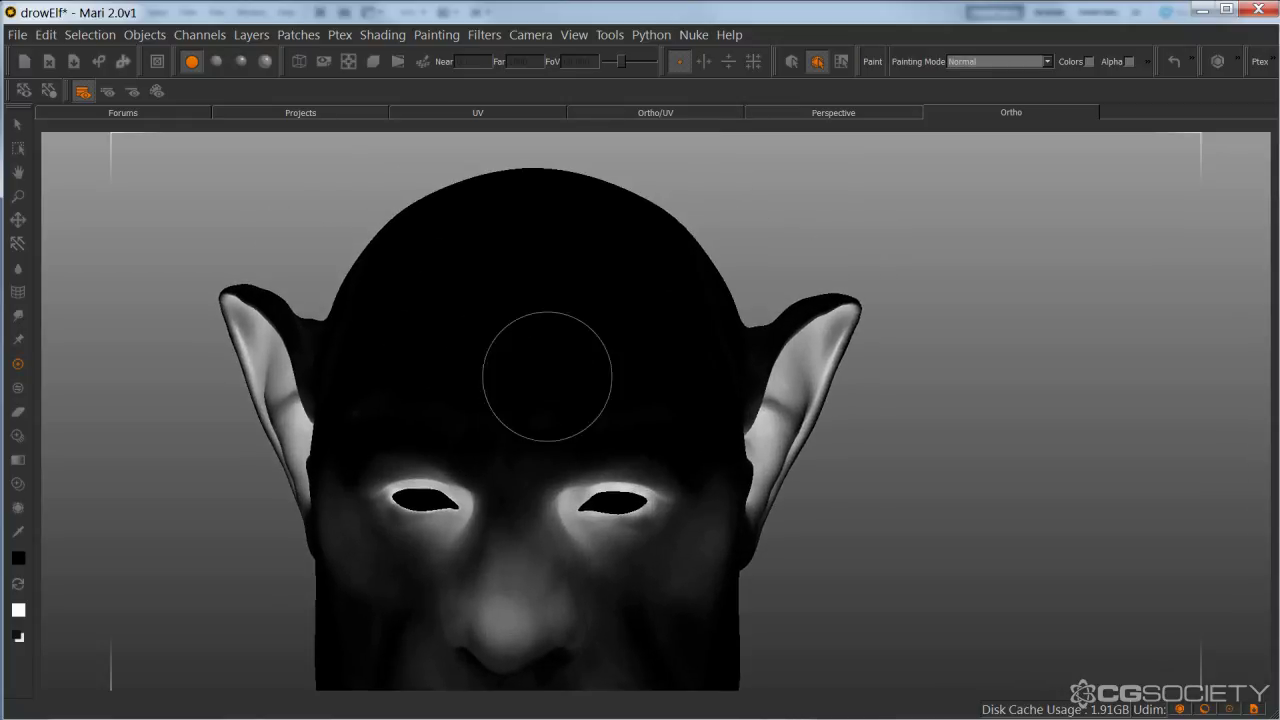
pyautogui.press('r')
pyautogui.moveTo(548, 361)
pyautogui.mouseDown()
pyautogui.moveTo(566, 350)
pyautogui.moveTo(572, 364)
pyautogui.mouseUp()
pyautogui.press('x')
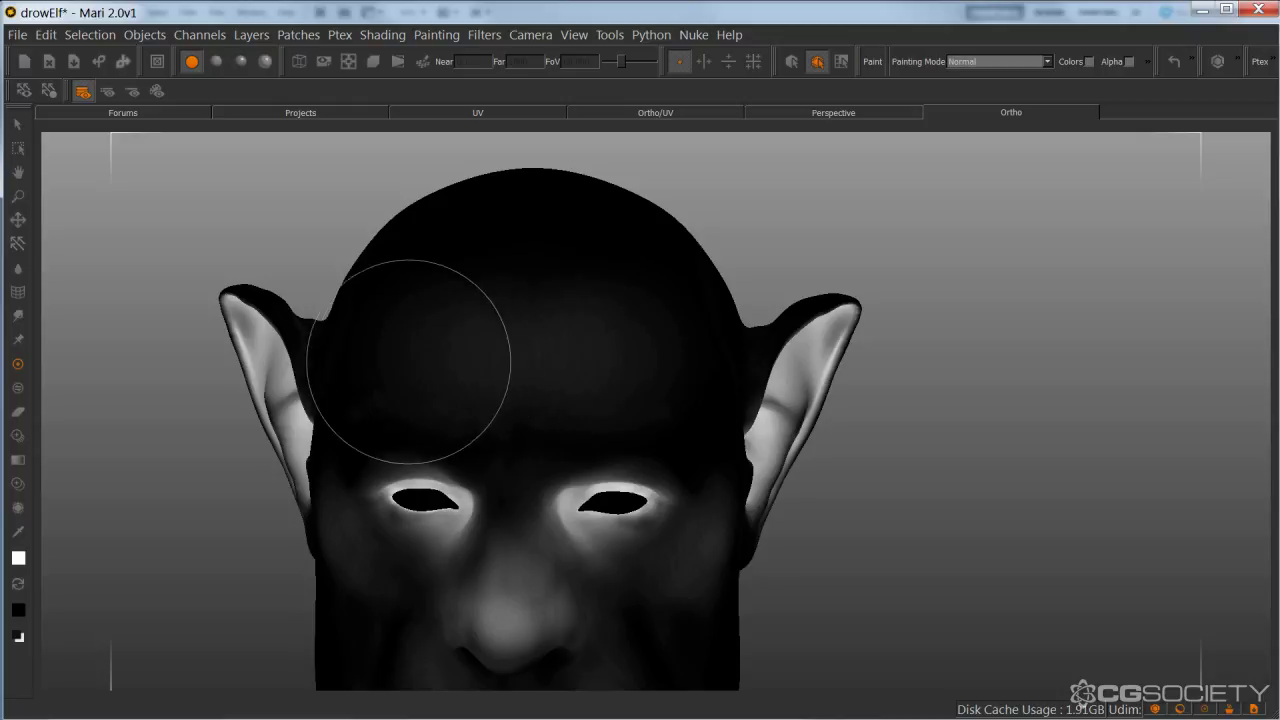
pyautogui.press('x')
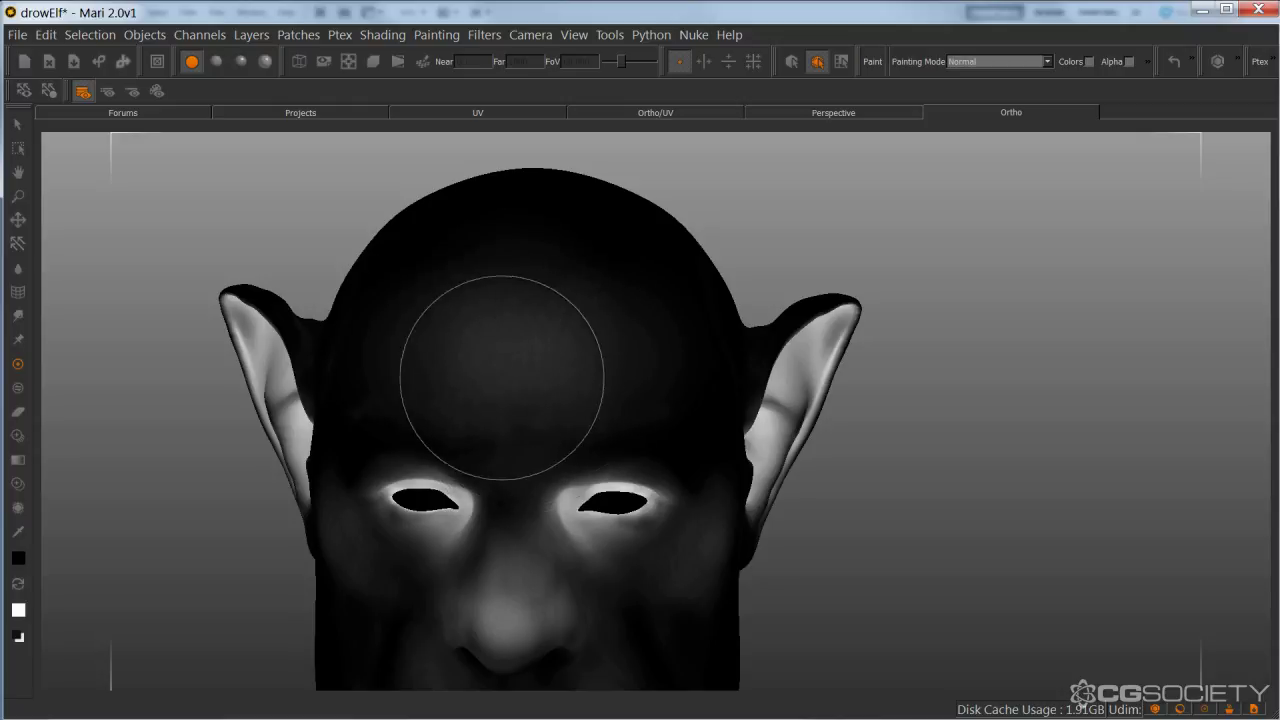
pyautogui.moveTo(551, 379)
pyautogui.mouseDown()
pyautogui.moveTo(566, 351)
pyautogui.moveTo(503, 353)
pyautogui.moveTo(589, 346)
pyautogui.moveTo(505, 403)
pyautogui.moveTo(617, 386)
pyautogui.mouseUp()
pyautogui.press('b')
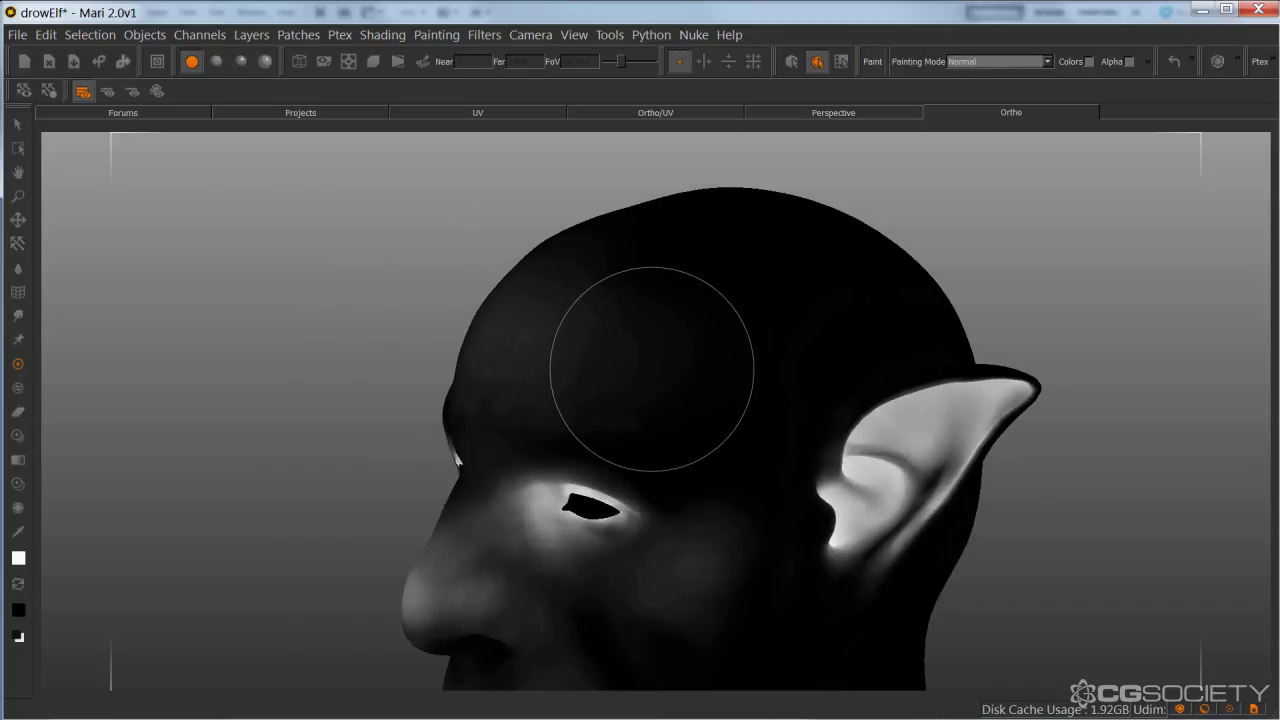
# Extend the faint light area onto the left side of the forehead and bake it.
pyautogui.press('x')
pyautogui.press('x')
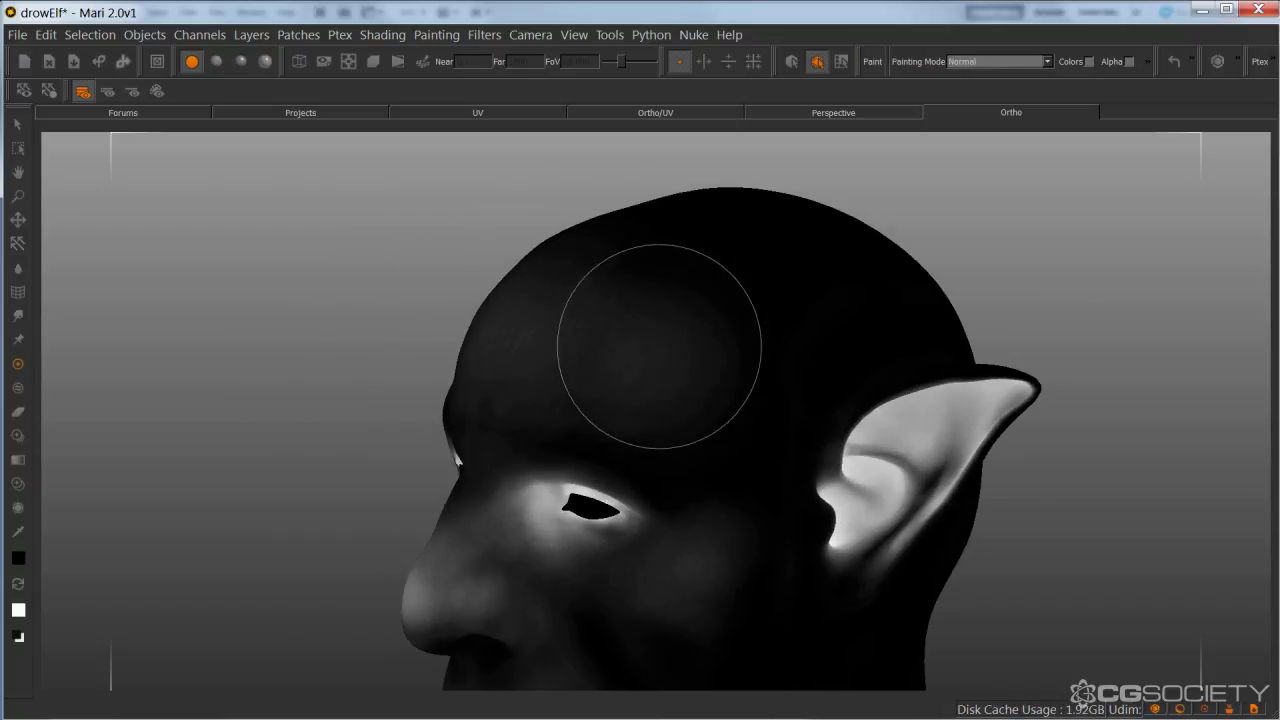
pyautogui.press('b')
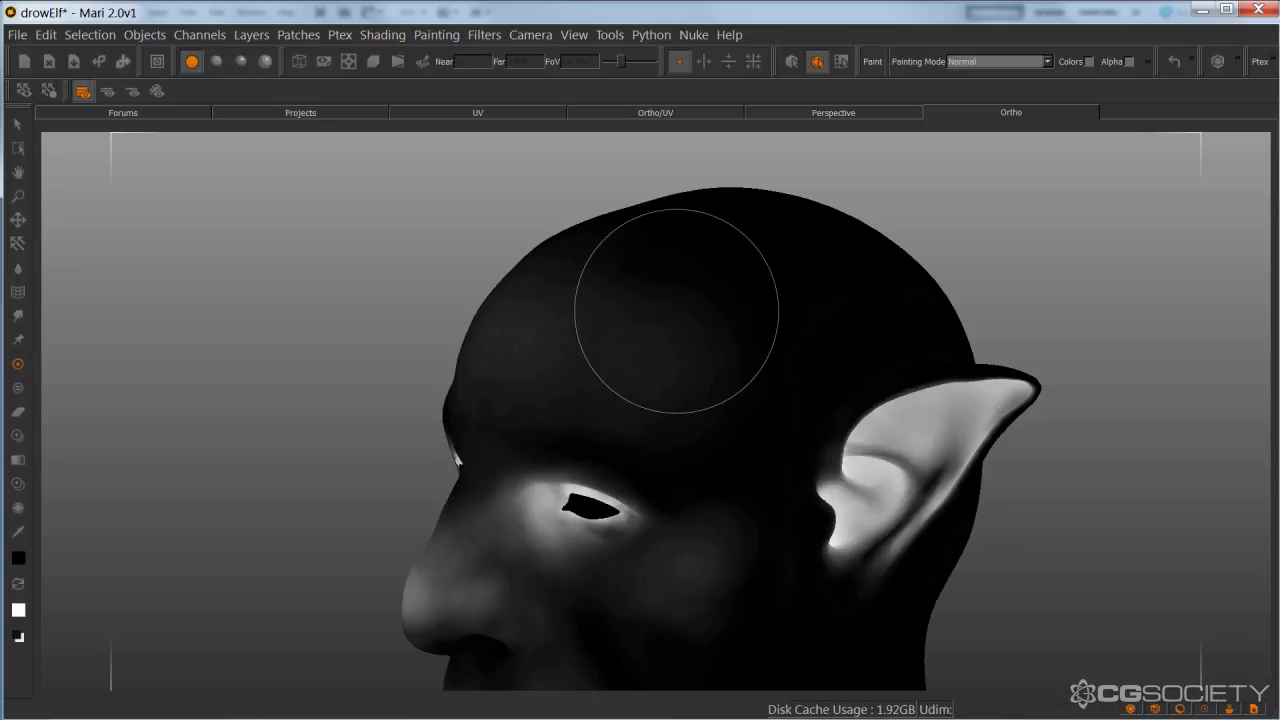
# Extend the faint light area onto the right side of the character's forehead and bake it into the mask.
pyautogui.moveTo(677, 309)
pyautogui.keyDown('alt'); pyautogui.mouseDown()
pyautogui.moveTo(738, 399)
pyautogui.moveTo(764, 403)
pyautogui.mouseUp(); pyautogui.keyUp('alt')
pyautogui.press('x')
pyautogui.moveTo(451, 357); pyautogui.dragTo(417, 390)
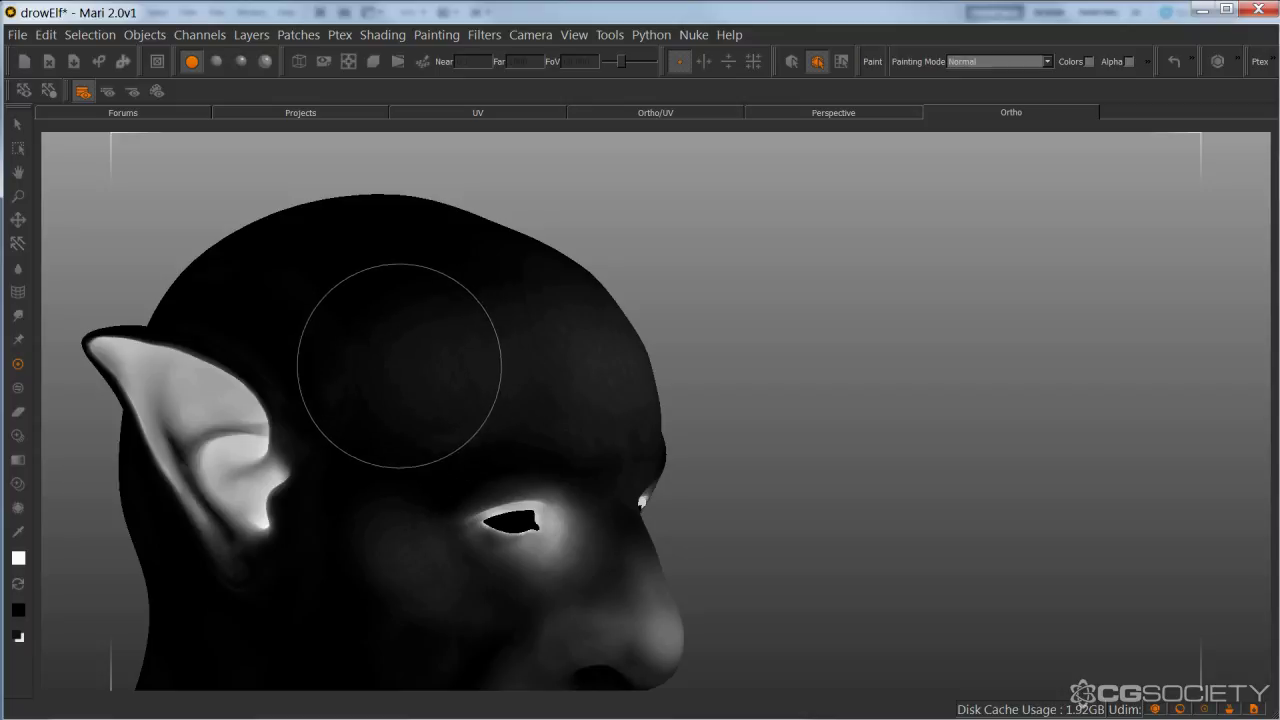
pyautogui.press('x')
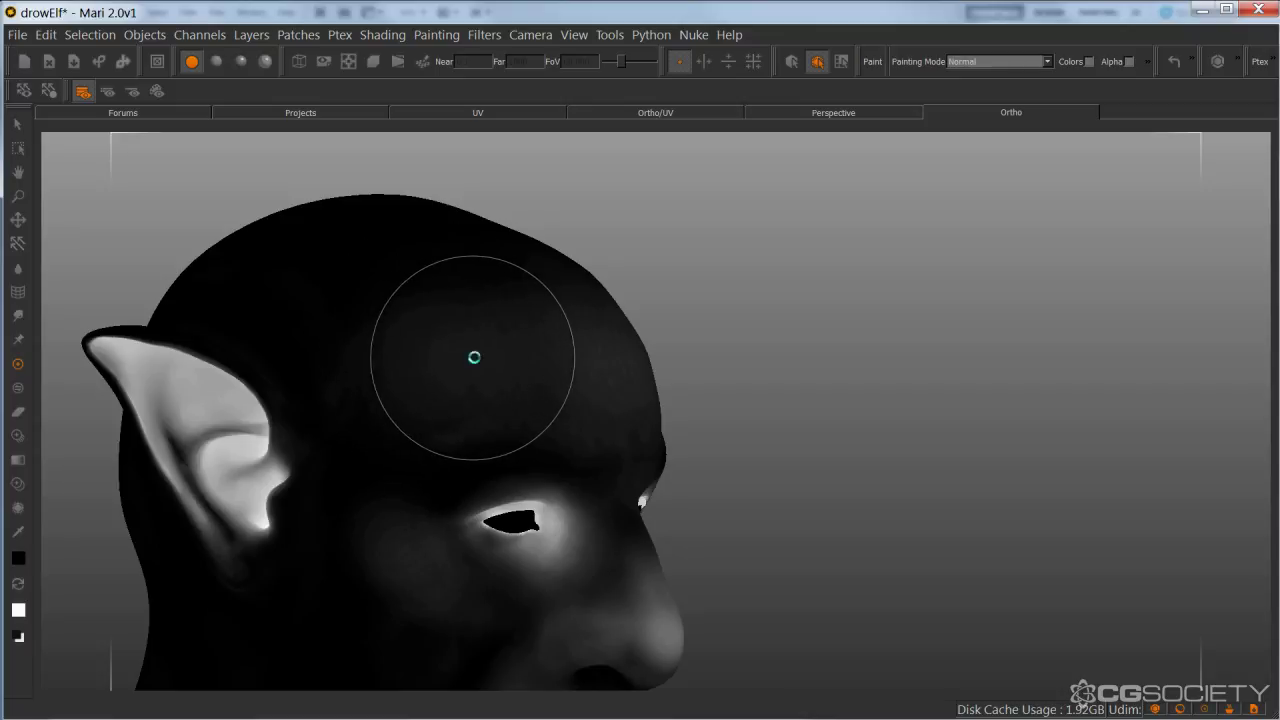
pyautogui.press('b')
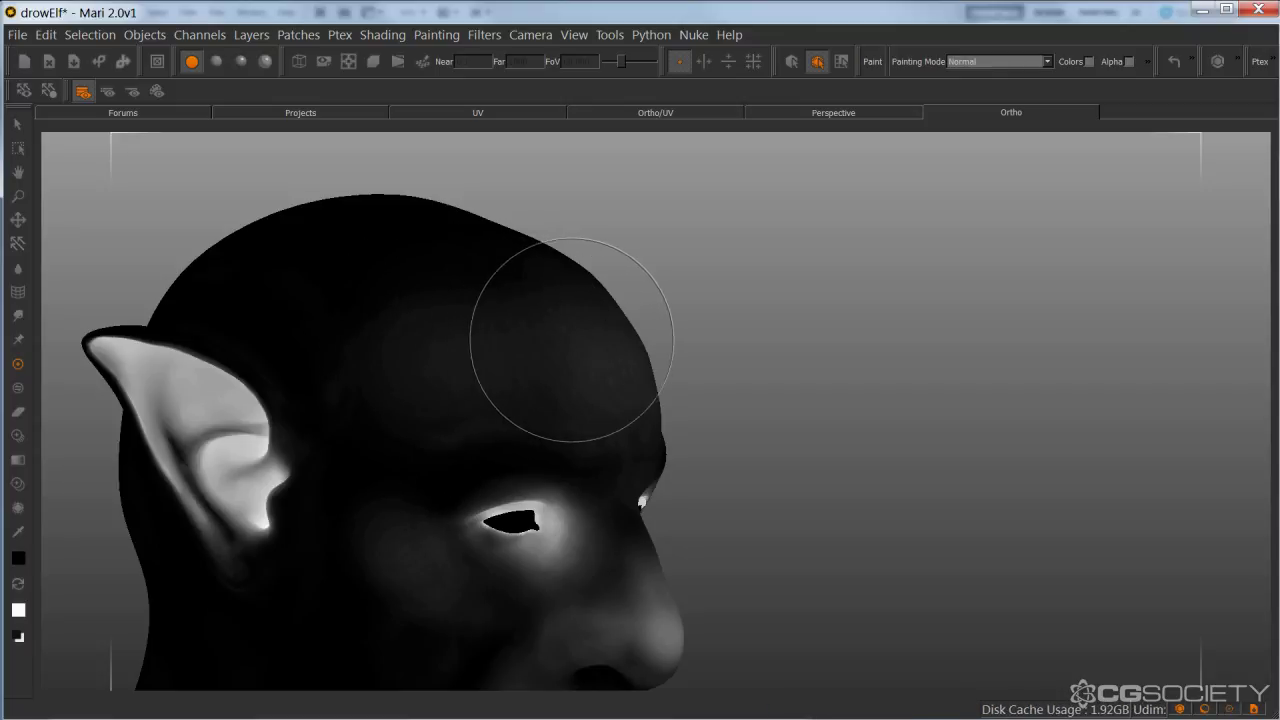
# Examine the oil mask on the forehead, cheeks, nose and mouth from the front and both three-quarter sides.
pyautogui.keyDown('alt'); pyautogui.moveTo(574, 340); pyautogui.dragTo(530, 342, button='right'); pyautogui.keyUp('alt')
pyautogui.keyDown('alt'); pyautogui.moveTo(530, 342); pyautogui.dragTo(495, 342); pyautogui.keyUp('alt')
pyautogui.keyDown('alt'); pyautogui.moveTo(630, 372); pyautogui.dragTo(471, 386); pyautogui.keyUp('alt')
pyautogui.moveTo(560, 378)
pyautogui.keyDown('alt'); pyautogui.mouseDown(button='middle')
pyautogui.moveTo(503, 337)
pyautogui.moveTo(489, 271)
pyautogui.mouseUp(button='middle'); pyautogui.keyUp('alt')
pyautogui.keyDown('alt'); pyautogui.moveTo(489, 271); pyautogui.dragTo(542, 320); pyautogui.keyUp('alt')
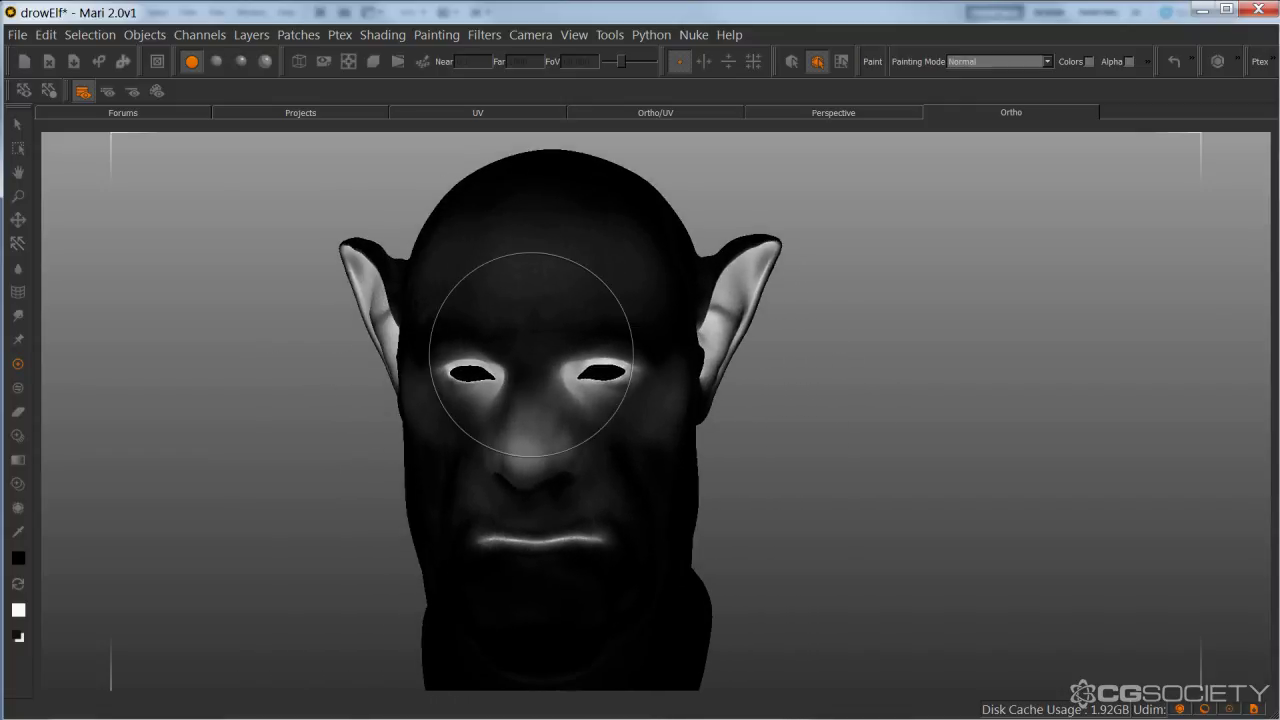
pyautogui.keyDown('alt'); pyautogui.moveTo(531, 354); pyautogui.dragTo(541, 370, button='middle'); pyautogui.keyUp('alt')
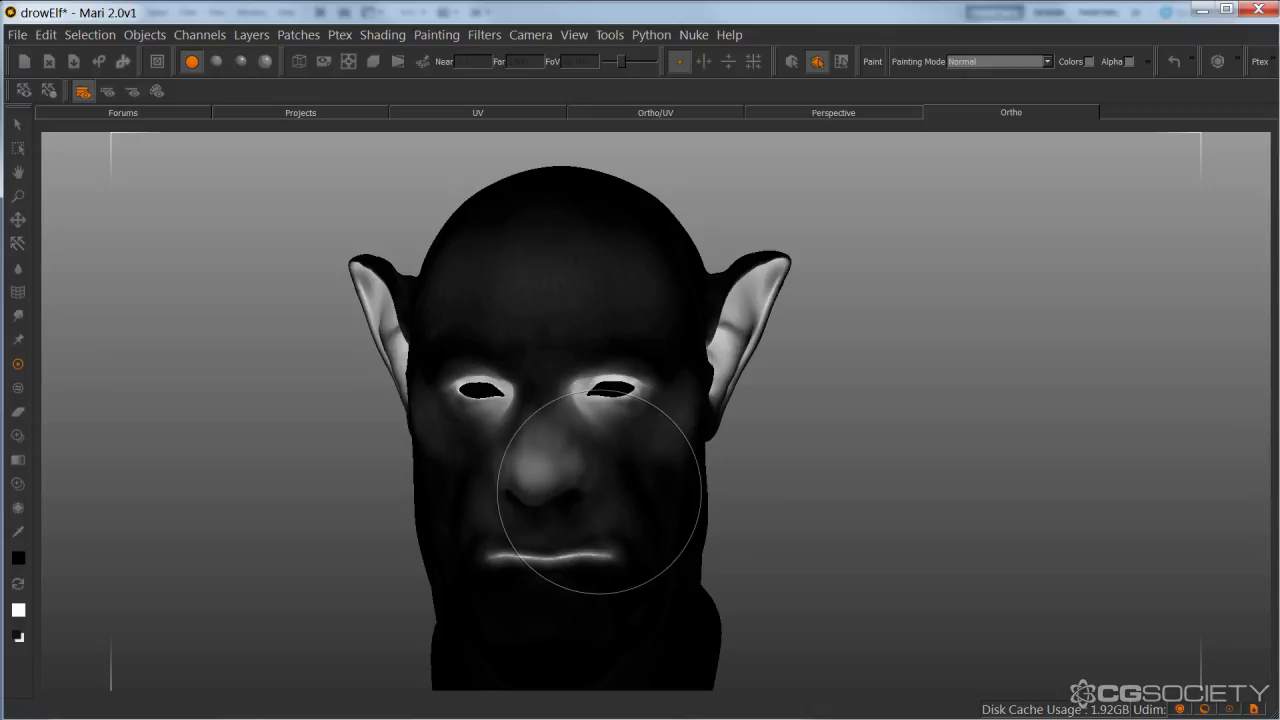
pyautogui.keyDown('alt'); pyautogui.moveTo(717, 432); pyautogui.dragTo(749, 420, button='middle'); pyautogui.keyUp('alt')
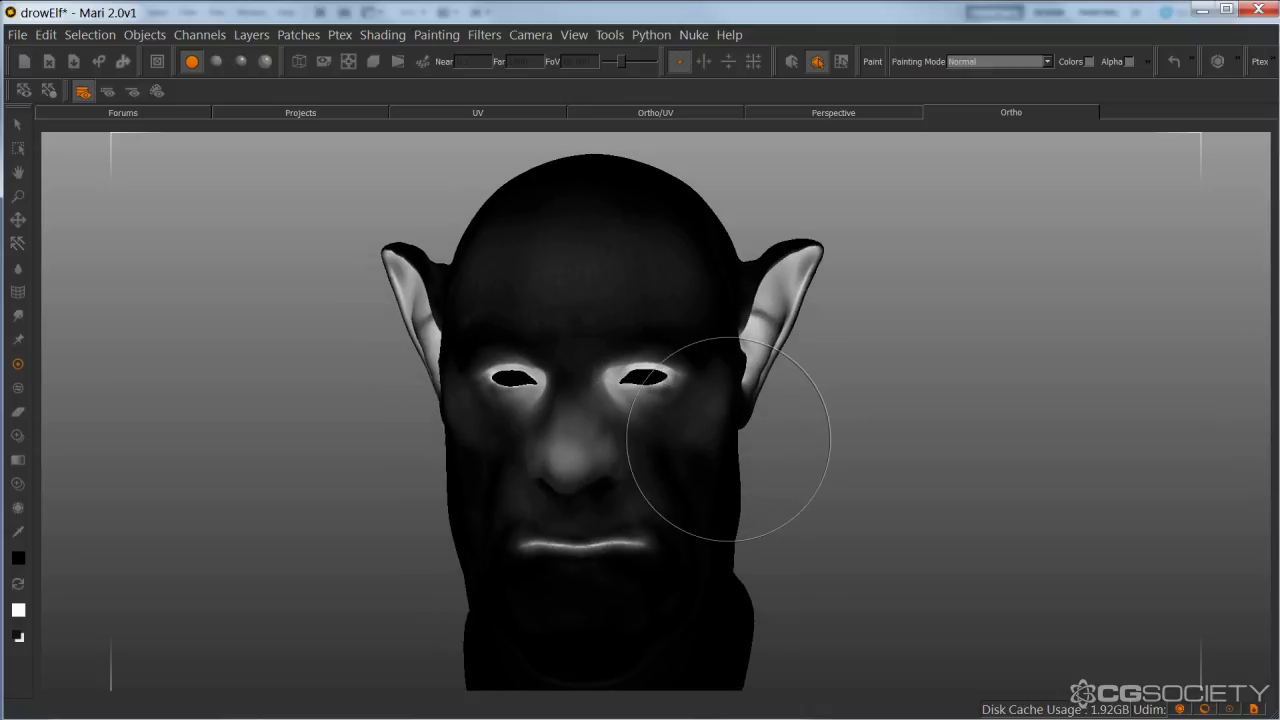
pyautogui.moveTo(712, 402)
pyautogui.keyDown('alt'); pyautogui.mouseDown()
pyautogui.moveTo(751, 429)
pyautogui.moveTo(716, 424)
pyautogui.mouseUp(); pyautogui.keyUp('alt')
pyautogui.keyDown('alt'); pyautogui.moveTo(724, 418); pyautogui.dragTo(737, 374, button='middle'); pyautogui.keyUp('alt')
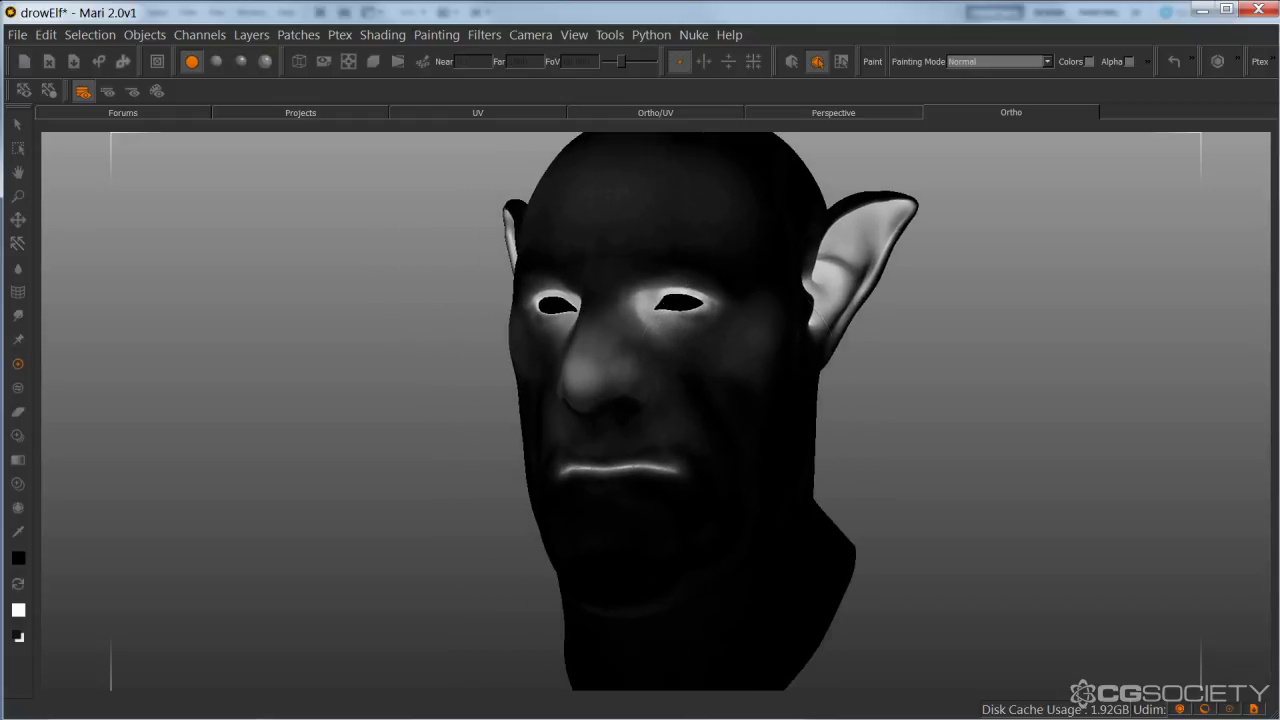
pyautogui.keyDown('alt'); pyautogui.moveTo(745, 433); pyautogui.dragTo(717, 431, button='middle'); pyautogui.keyUp('alt')
pyautogui.moveTo(717, 431)
pyautogui.keyDown('alt'); pyautogui.mouseDown(button='right')
pyautogui.moveTo(754, 411)
pyautogui.moveTo(730, 440)
pyautogui.mouseUp(button='right'); pyautogui.keyUp('alt')
pyautogui.keyDown('alt'); pyautogui.moveTo(730, 440); pyautogui.dragTo(744, 470); pyautogui.keyUp('alt')
pyautogui.keyDown('alt'); pyautogui.moveTo(714, 429); pyautogui.dragTo(786, 400, button='middle'); pyautogui.keyUp('alt')
pyautogui.rightClick(706, 466)
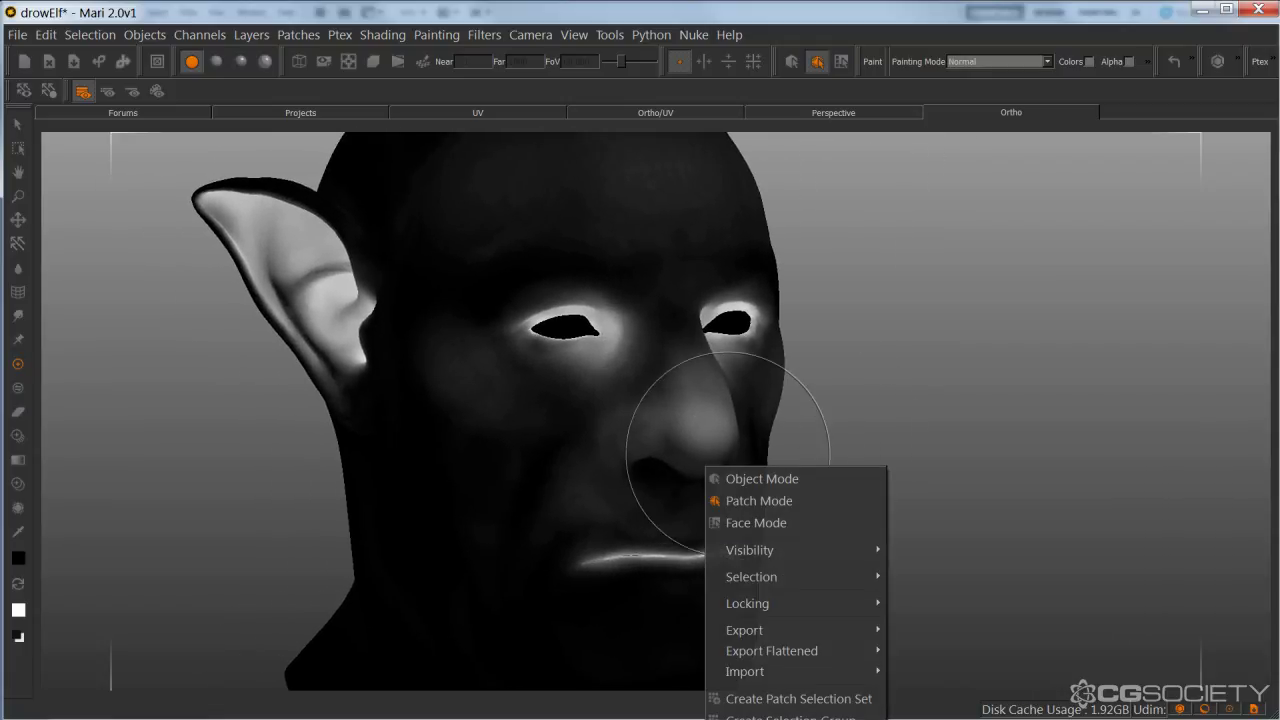
pyautogui.click(836, 409)
pyautogui.keyDown('alt'); pyautogui.moveTo(848, 372); pyautogui.dragTo(815, 396, button='right'); pyautogui.keyUp('alt')
pyautogui.keyDown('alt'); pyautogui.moveTo(815, 396); pyautogui.dragTo(827, 367, button='middle'); pyautogui.keyUp('alt')
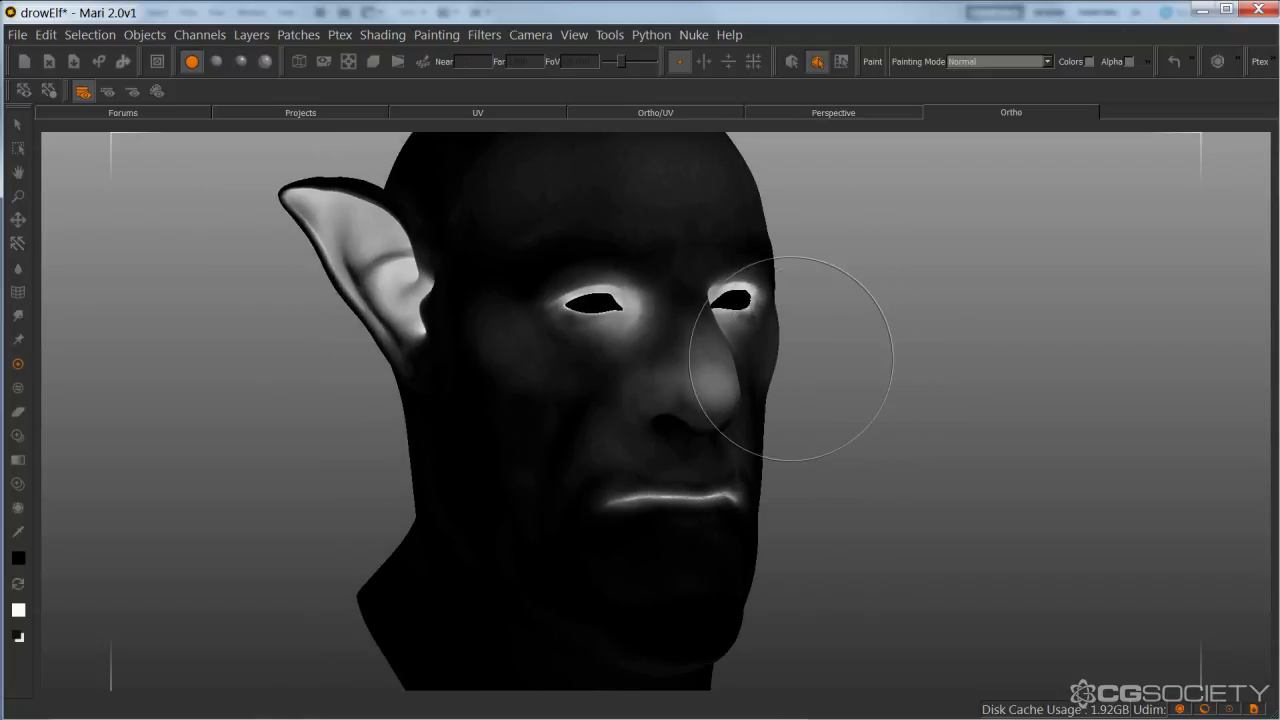
pyautogui.keyDown('alt'); pyautogui.moveTo(786, 343); pyautogui.dragTo(804, 371); pyautogui.keyUp('alt')
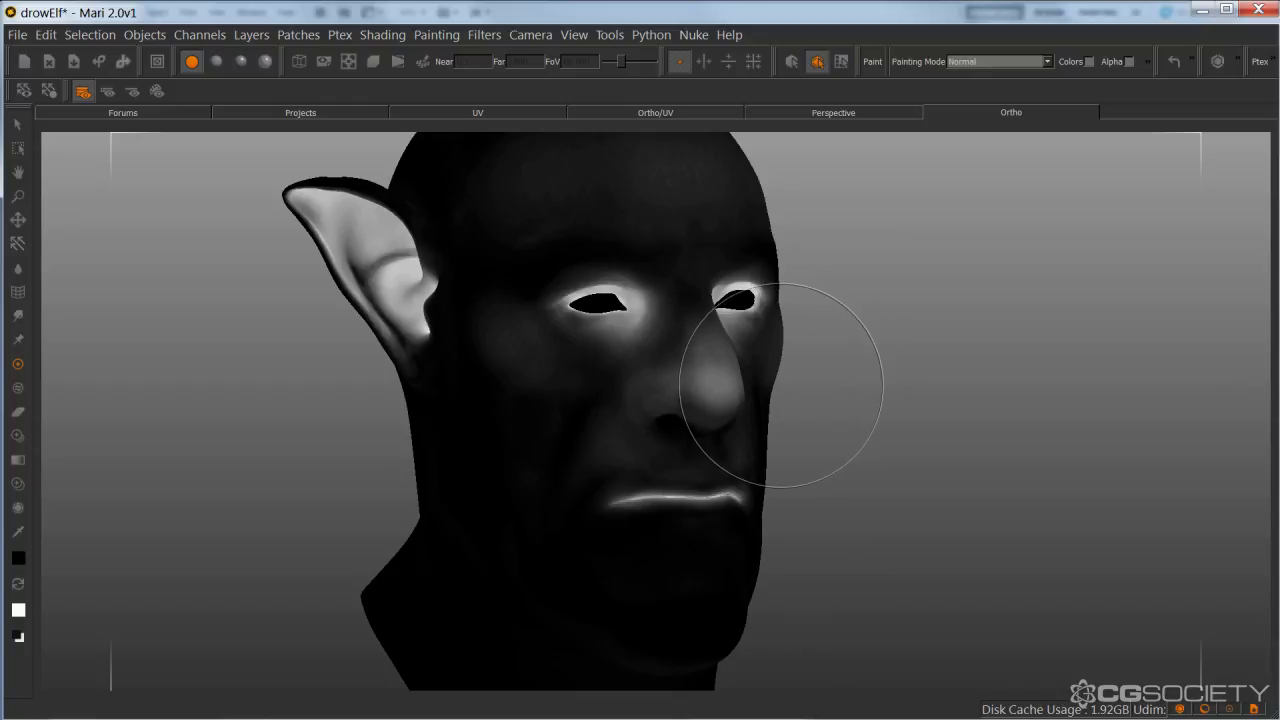
pyautogui.keyDown('alt'); pyautogui.moveTo(782, 389); pyautogui.dragTo(694, 335); pyautogui.keyUp('alt')
# In the combined ortho and UV view, paint the character's right half of the upper lip solid white on its UV patch, undoing the last stroke.
pyautogui.click(628, 117)
pyautogui.keyDown('alt'); pyautogui.moveTo(973, 397); pyautogui.dragTo(1010, 400, button='right'); pyautogui.keyUp('alt')
pyautogui.keyDown('alt'); pyautogui.moveTo(1010, 400); pyautogui.dragTo(894, 190, button='middle'); pyautogui.keyUp('alt')
pyautogui.scroll(3, 960, 370)
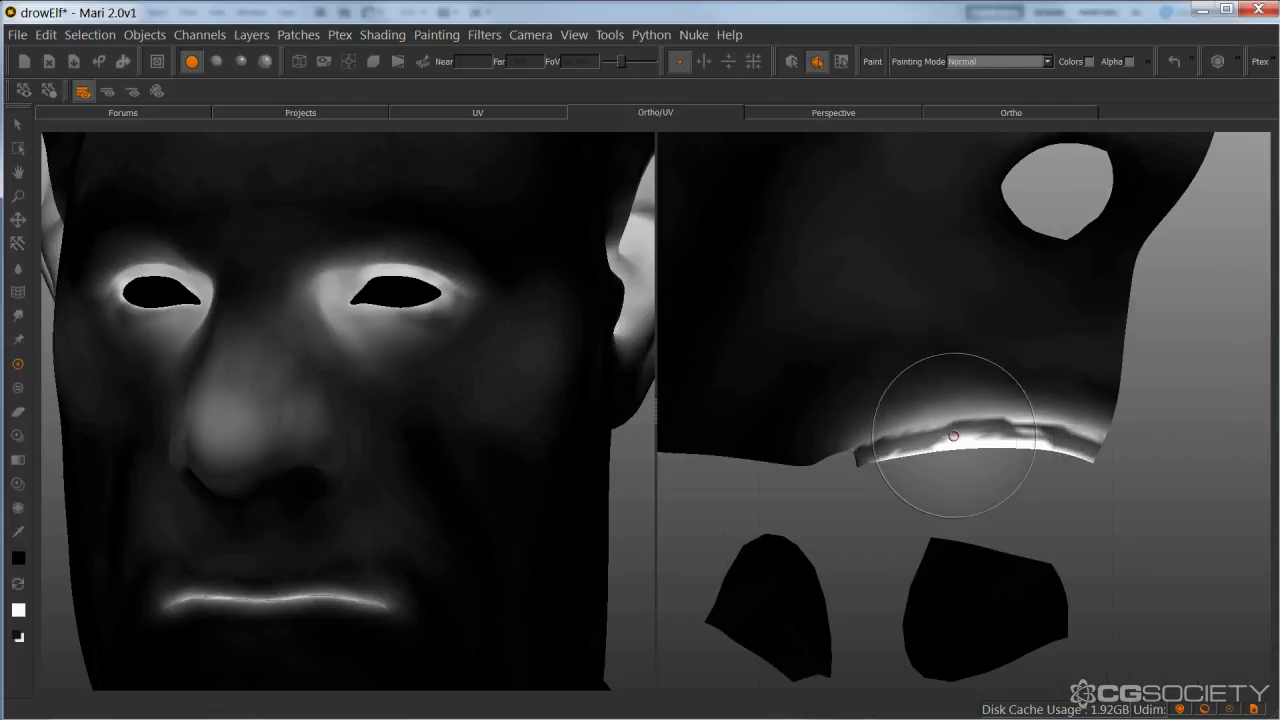
pyautogui.press('x')
pyautogui.moveTo(887, 453)
pyautogui.mouseDown()
pyautogui.moveTo(936, 434)
pyautogui.moveTo(1033, 432)
pyautogui.moveTo(1036, 413)
pyautogui.moveTo(1104, 458)
pyautogui.moveTo(1005, 428)
pyautogui.moveTo(901, 452)
pyautogui.mouseUp()
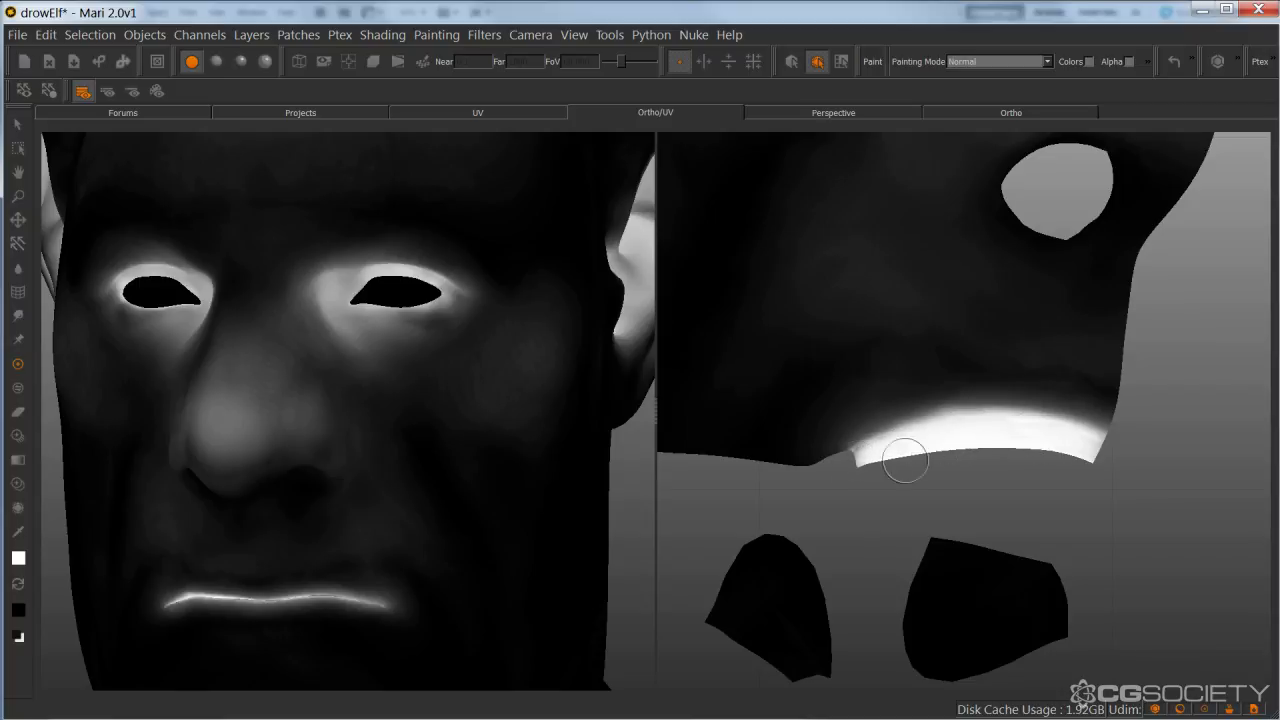
pyautogui.moveTo(951, 427)
pyautogui.mouseDown()
pyautogui.moveTo(1000, 405)
pyautogui.moveTo(1100, 423)
pyautogui.moveTo(1075, 420)
pyautogui.moveTo(1068, 436)
pyautogui.moveTo(1031, 420)
pyautogui.moveTo(1081, 429)
pyautogui.moveTo(952, 427)
pyautogui.moveTo(978, 427)
pyautogui.mouseUp()
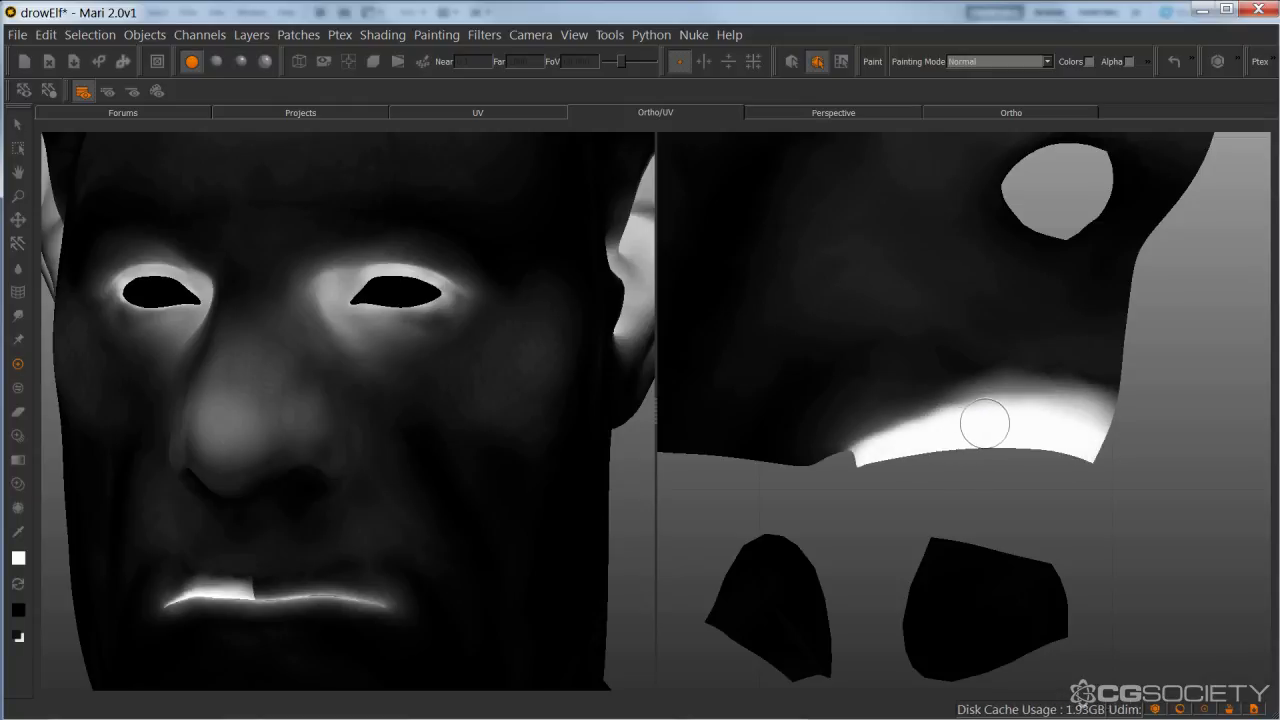
pyautogui.hotkey('ctrl', 'z')
# Paint the character's right half of the lower lip white with a soft fade along its UV patch edge and bake it.
pyautogui.keyDown('alt'); pyautogui.moveTo(948, 413); pyautogui.dragTo(870, 418, button='right'); pyautogui.keyUp('alt')
pyautogui.keyDown('alt'); pyautogui.moveTo(1000, 422); pyautogui.dragTo(537, 458, button='middle'); pyautogui.keyUp('alt')
pyautogui.keyDown('alt'); pyautogui.moveTo(1137, 301); pyautogui.dragTo(958, 479, button='middle'); pyautogui.keyUp('alt')
pyautogui.keyDown('alt'); pyautogui.moveTo(926, 417); pyautogui.dragTo(1025, 501, button='middle'); pyautogui.keyUp('alt')
pyautogui.keyDown('alt'); pyautogui.moveTo(409, 571); pyautogui.dragTo(418, 496, button='middle'); pyautogui.keyUp('alt')
pyautogui.keyDown('alt'); pyautogui.moveTo(418, 496); pyautogui.dragTo(500, 488); pyautogui.keyUp('alt')
pyautogui.keyDown('alt'); pyautogui.moveTo(817, 420); pyautogui.dragTo(911, 406, button='right'); pyautogui.keyUp('alt')
pyautogui.keyDown('alt'); pyautogui.moveTo(911, 406); pyautogui.dragTo(932, 433, button='middle'); pyautogui.keyUp('alt')
pyautogui.keyDown('alt'); pyautogui.moveTo(998, 388); pyautogui.dragTo(993, 386, button='right'); pyautogui.keyUp('alt')
pyautogui.scroll(3, 993, 386)
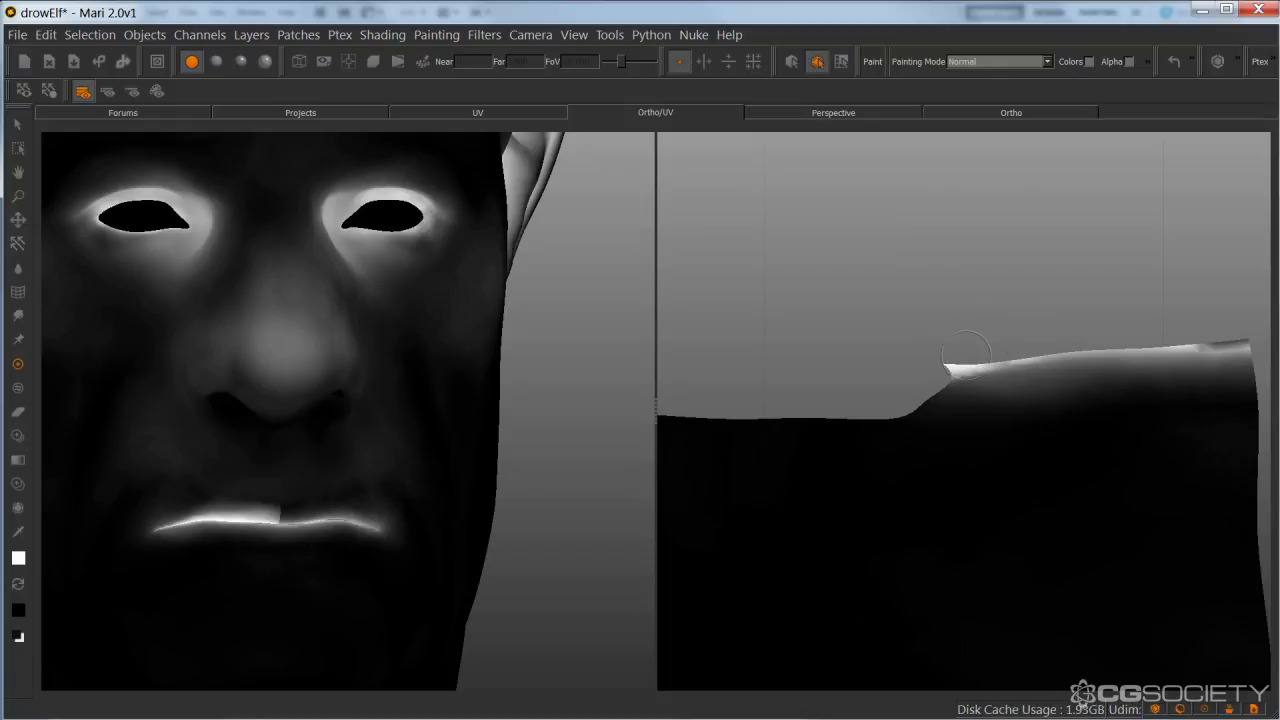
pyautogui.moveTo(1020, 338); pyautogui.dragTo(1236, 338)
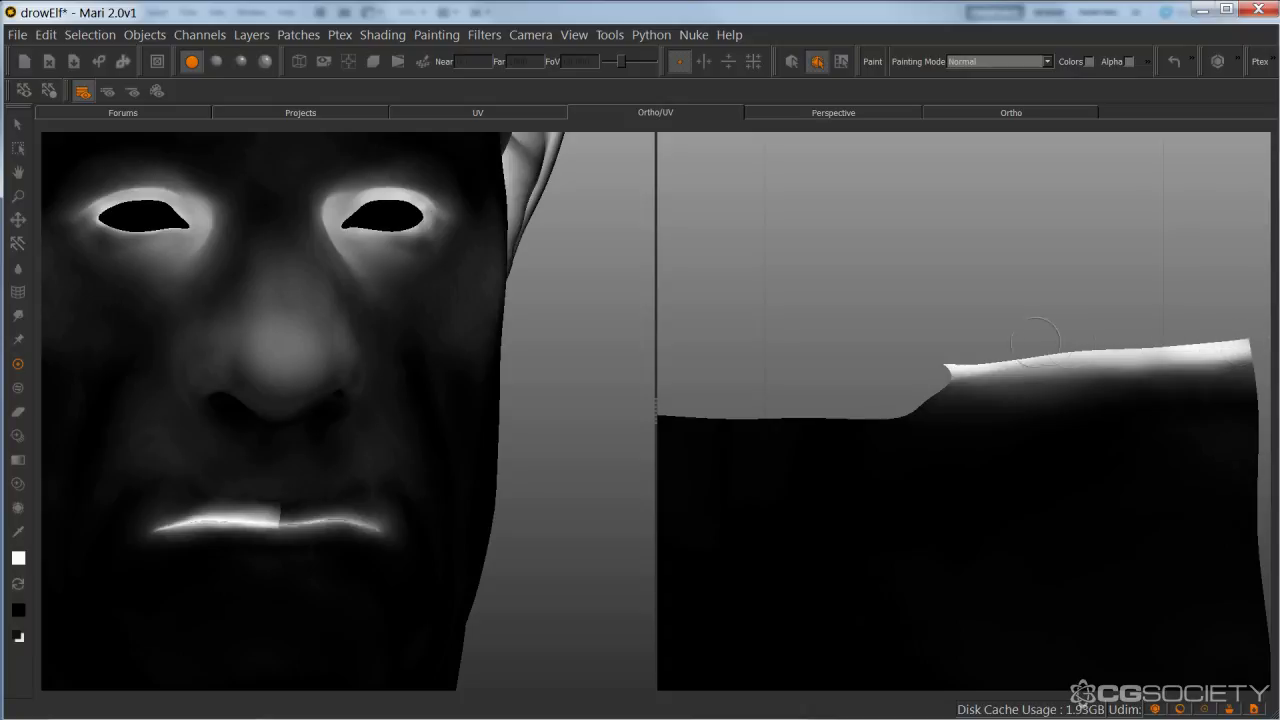
pyautogui.moveTo(1186, 349)
pyautogui.mouseDown()
pyautogui.moveTo(1240, 353)
pyautogui.moveTo(1237, 363)
pyautogui.mouseUp()
pyautogui.moveTo(1040, 354); pyautogui.dragTo(1212, 370)
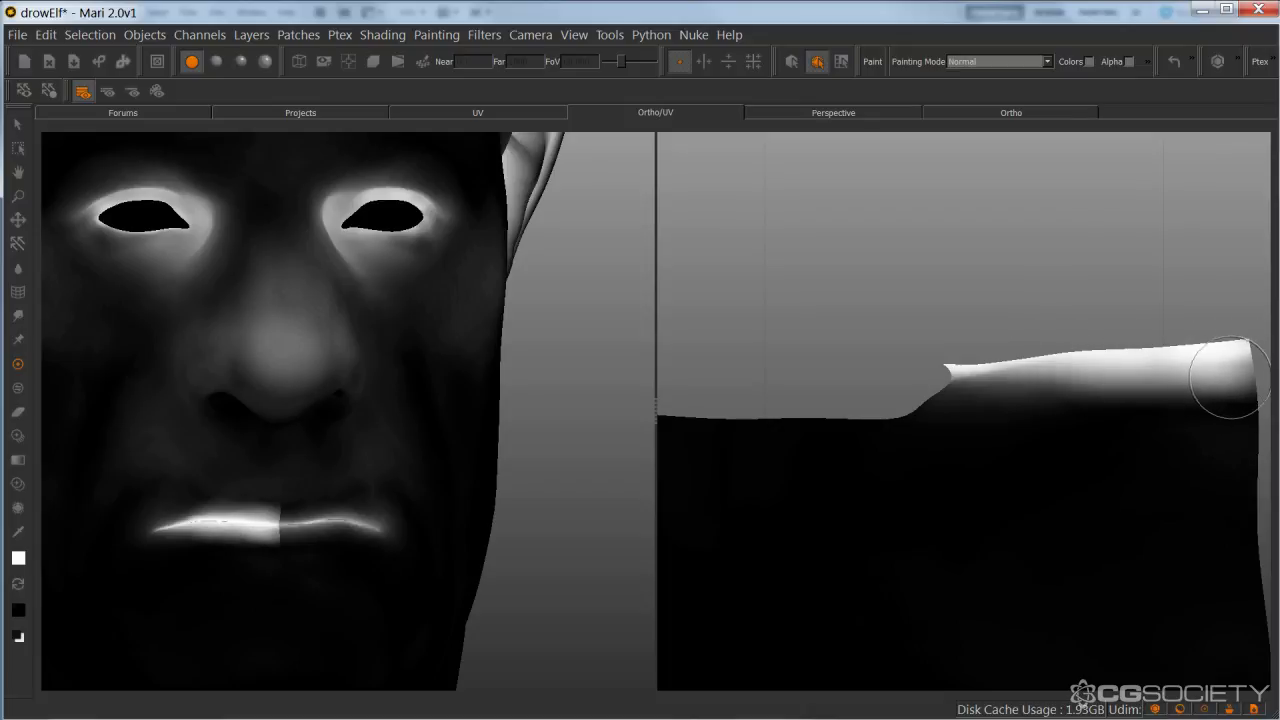
pyautogui.moveTo(1071, 372)
pyautogui.mouseDown()
pyautogui.moveTo(1194, 366)
pyautogui.moveTo(1252, 388)
pyautogui.moveTo(1236, 344)
pyautogui.mouseUp()
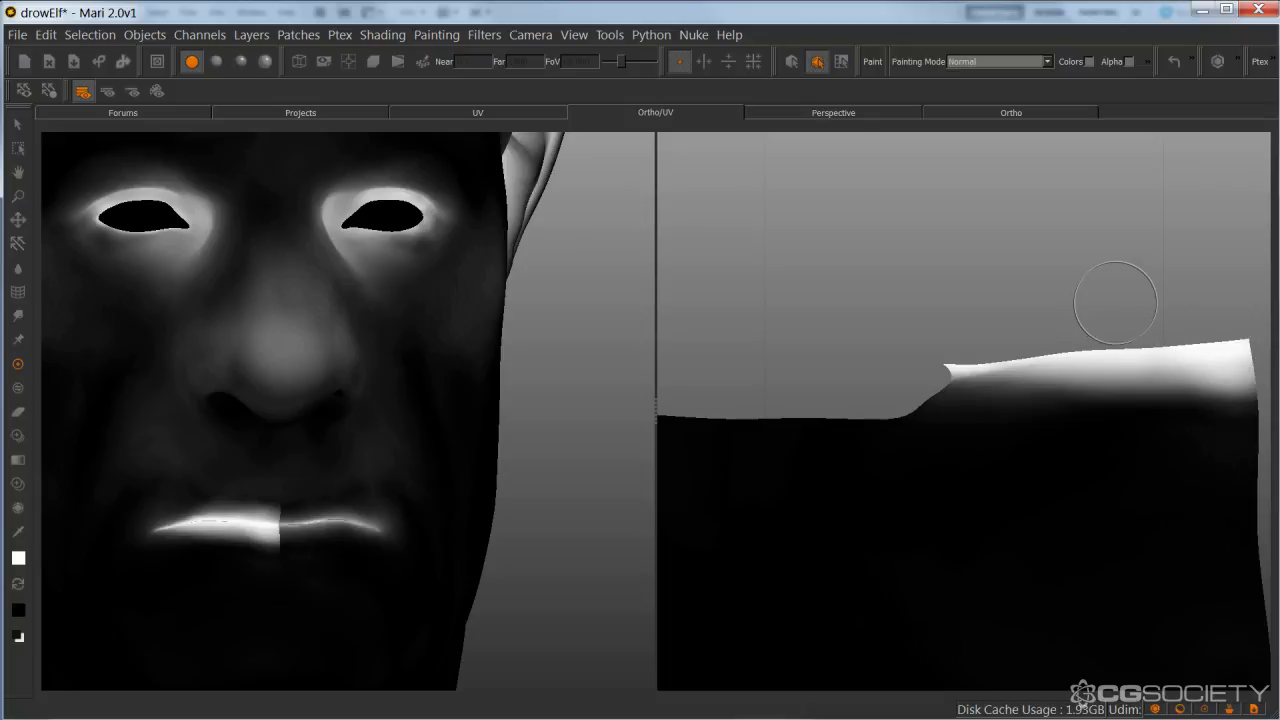
pyautogui.press('b')
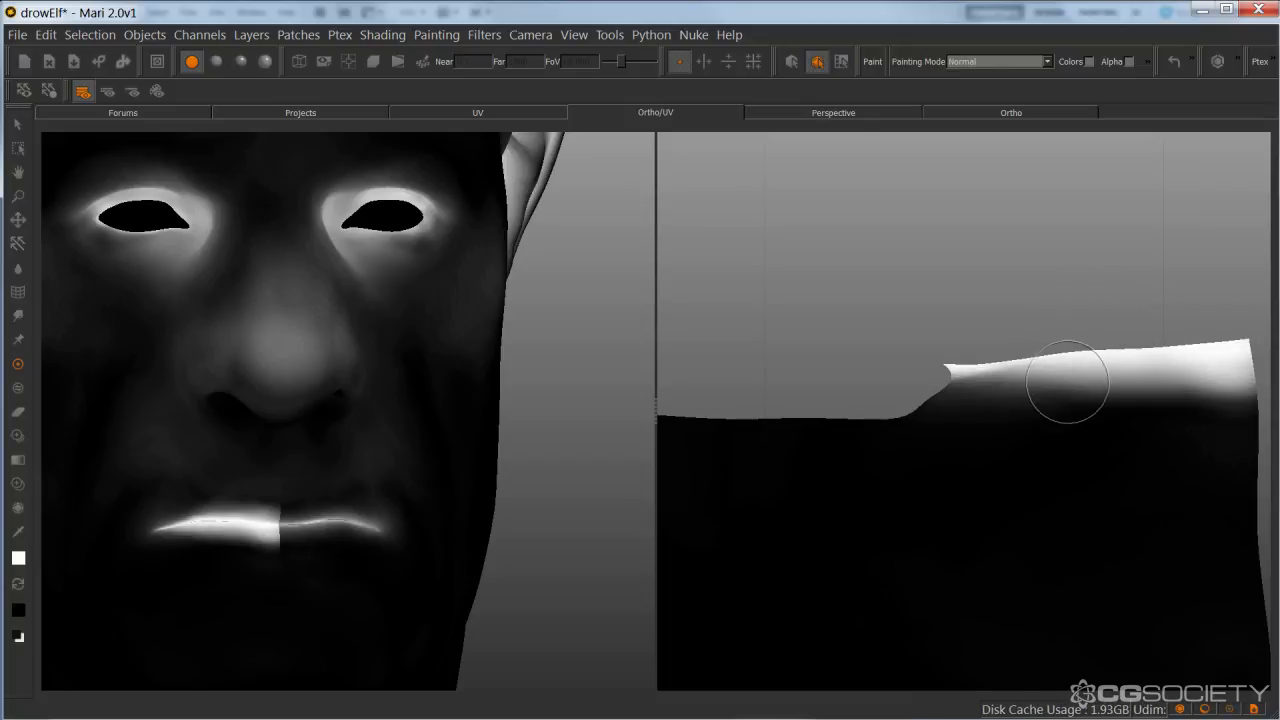
# Paint the character's left half of the upper lip white on its UV patch, softening the outer border, and bake it.
pyautogui.scroll(-8, 1072, 390)
pyautogui.keyDown('alt'); pyautogui.moveTo(1072, 394); pyautogui.dragTo(890, 343, button='middle'); pyautogui.keyUp('alt')
pyautogui.scroll(8, 1034, 471)
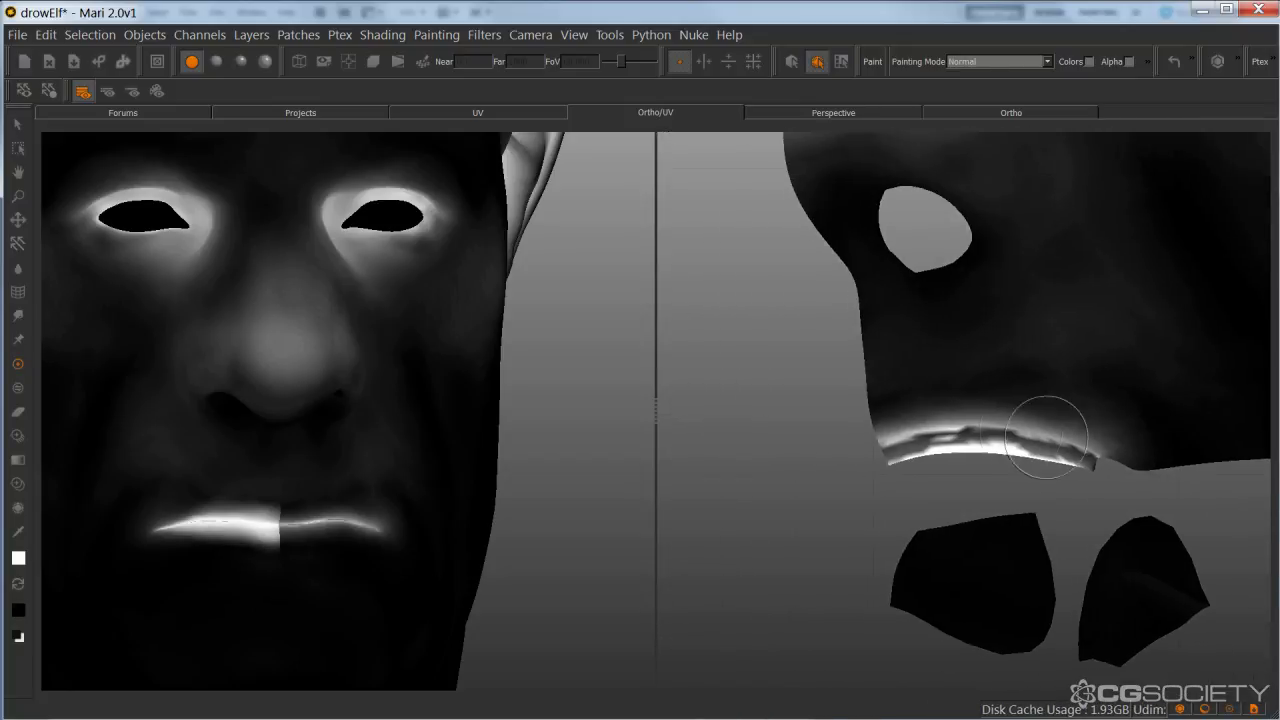
pyautogui.moveTo(893, 486)
pyautogui.mouseDown()
pyautogui.moveTo(876, 474)
pyautogui.moveTo(970, 462)
pyautogui.moveTo(870, 458)
pyautogui.moveTo(1037, 451)
pyautogui.moveTo(1098, 467)
pyautogui.mouseUp()
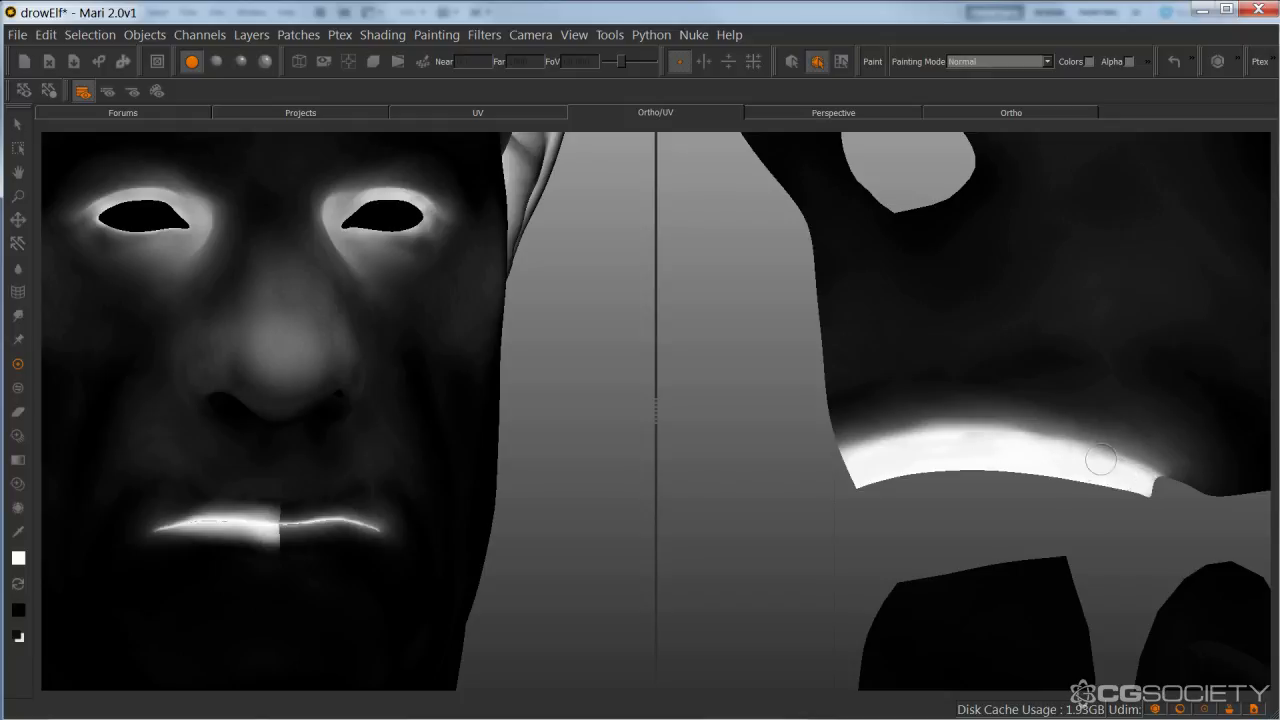
pyautogui.moveTo(888, 459)
pyautogui.mouseDown()
pyautogui.moveTo(914, 459)
pyautogui.moveTo(905, 438)
pyautogui.moveTo(872, 443)
pyautogui.moveTo(906, 445)
pyautogui.moveTo(871, 429)
pyautogui.moveTo(950, 460)
pyautogui.moveTo(980, 445)
pyautogui.moveTo(1022, 454)
pyautogui.mouseUp()
pyautogui.moveTo(888, 421)
pyautogui.mouseDown()
pyautogui.moveTo(974, 414)
pyautogui.moveTo(1023, 434)
pyautogui.moveTo(1019, 459)
pyautogui.mouseUp()
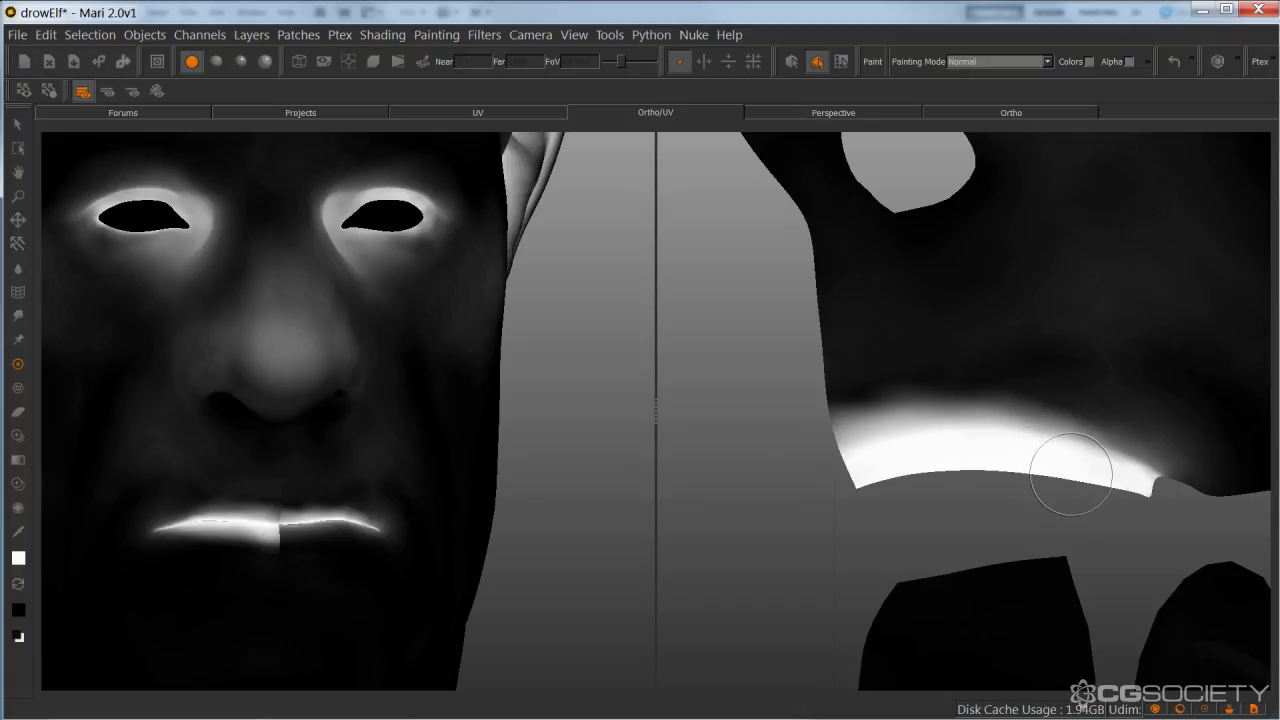
pyautogui.moveTo(868, 435); pyautogui.dragTo(930, 434)
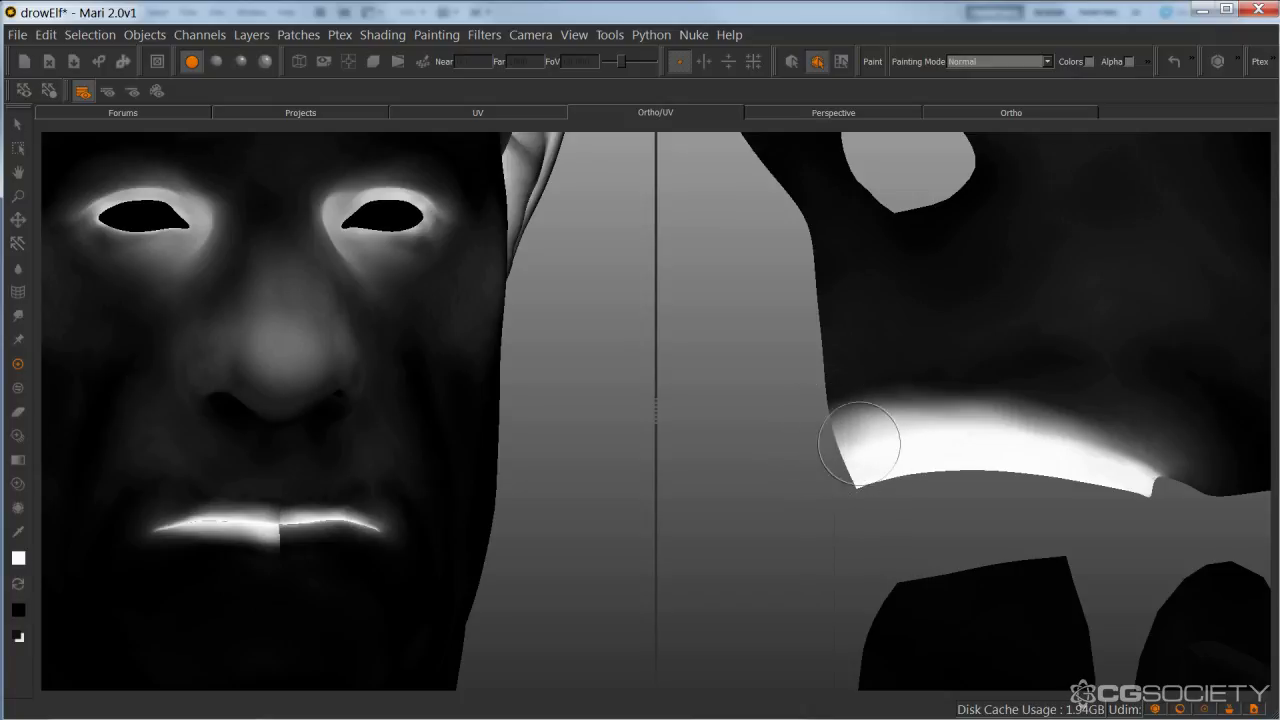
pyautogui.press('b')
# Paint the character's left half of the lower lip white along its UV patch edge, resizing the brush to cover the edge and soften the fade.
pyautogui.keyDown('alt'); pyautogui.moveTo(1008, 432); pyautogui.dragTo(787, 472, button='right'); pyautogui.keyUp('alt')
pyautogui.keyDown('alt'); pyautogui.moveTo(787, 472); pyautogui.dragTo(1132, 522, button='middle'); pyautogui.keyUp('alt')
pyautogui.keyDown('alt'); pyautogui.moveTo(828, 405); pyautogui.dragTo(1011, 471, button='middle'); pyautogui.keyUp('alt')
pyautogui.keyDown('alt'); pyautogui.moveTo(1011, 471); pyautogui.dragTo(1200, 460, button='right'); pyautogui.keyUp('alt')
pyautogui.keyDown('alt'); pyautogui.moveTo(1020, 580); pyautogui.dragTo(960, 300, button='middle'); pyautogui.keyUp('alt')
pyautogui.scroll(3, 1004, 407)
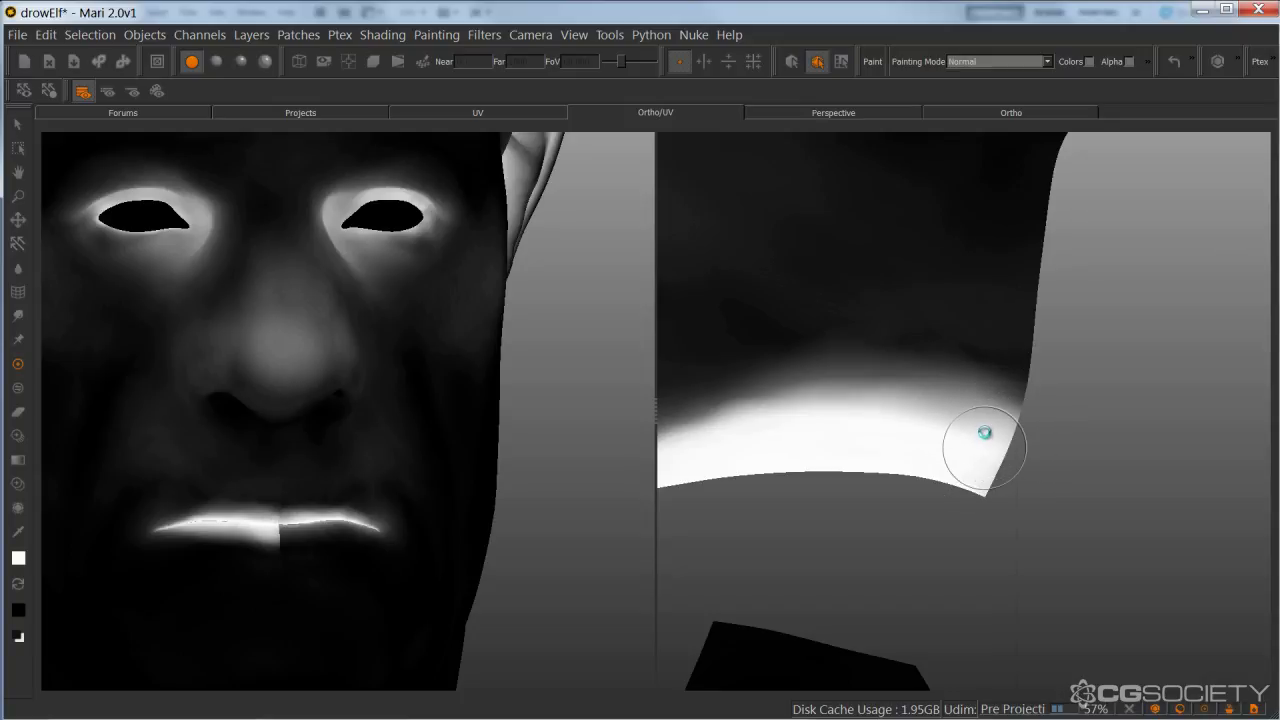
pyautogui.scroll(-3, 982, 412)
pyautogui.keyDown('alt'); pyautogui.moveTo(980, 411); pyautogui.dragTo(787, 423, button='middle'); pyautogui.keyUp('alt')
pyautogui.moveTo(1215, 441)
pyautogui.keyDown('alt'); pyautogui.mouseDown(button='middle')
pyautogui.moveTo(712, 518)
pyautogui.moveTo(660, 550)
pyautogui.moveTo(686, 515)
pyautogui.mouseUp(button='middle'); pyautogui.keyUp('alt')
pyautogui.keyDown('alt'); pyautogui.moveTo(970, 411); pyautogui.dragTo(848, 536, button='middle'); pyautogui.keyUp('alt')
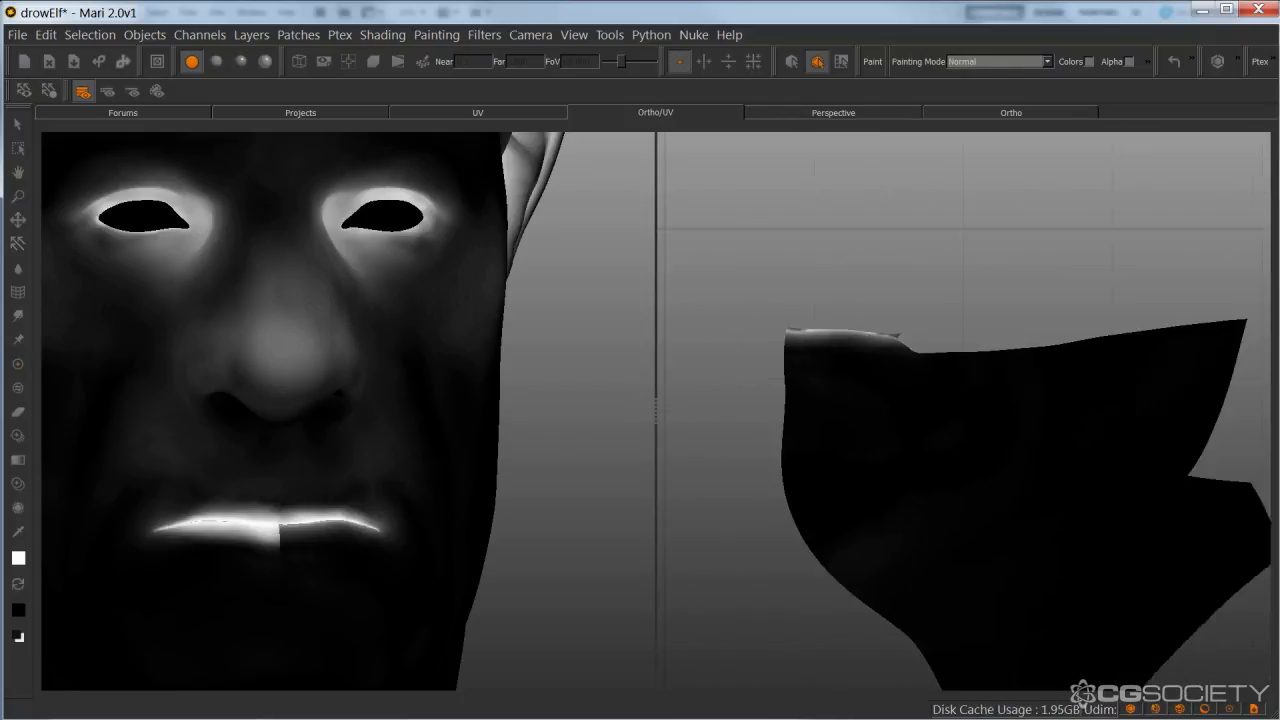
pyautogui.keyDown('alt'); pyautogui.moveTo(860, 531); pyautogui.dragTo(963, 497, button='right'); pyautogui.keyUp('alt')
pyautogui.keyDown('alt'); pyautogui.moveTo(906, 417); pyautogui.dragTo(1042, 542, button='middle'); pyautogui.keyUp('alt')
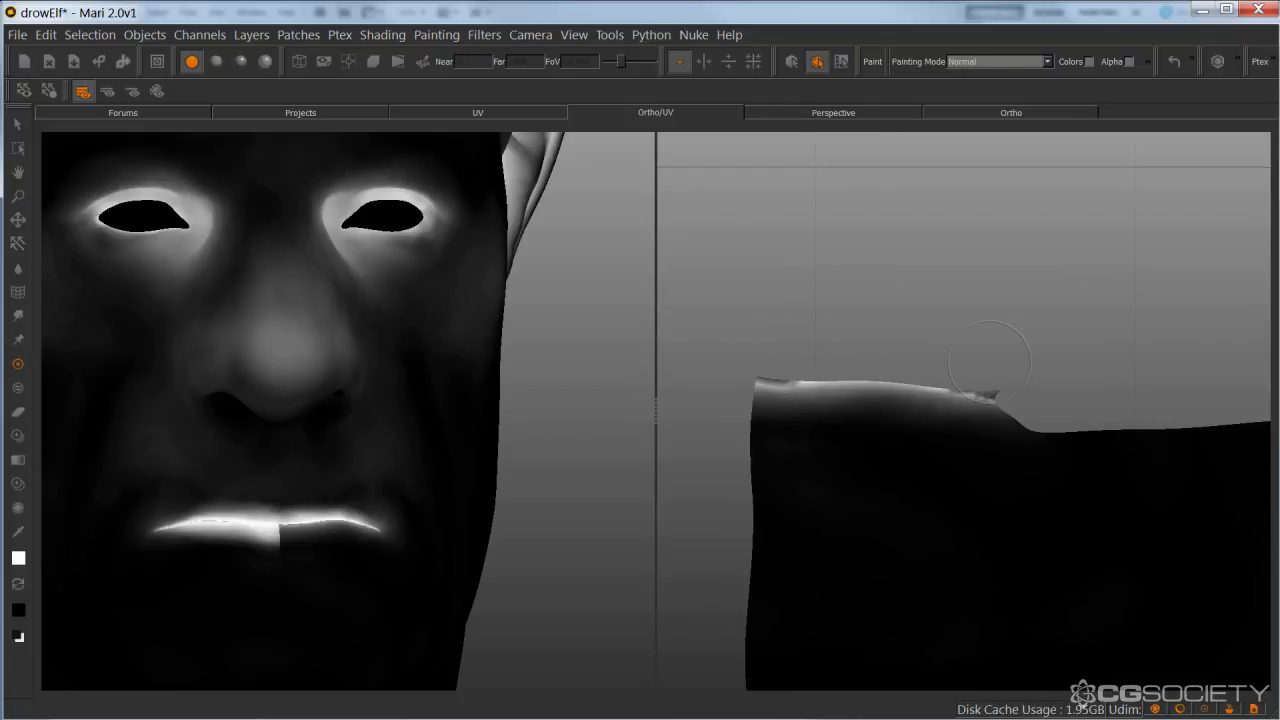
pyautogui.press('r')
pyautogui.moveTo(987, 369); pyautogui.dragTo(961, 369)
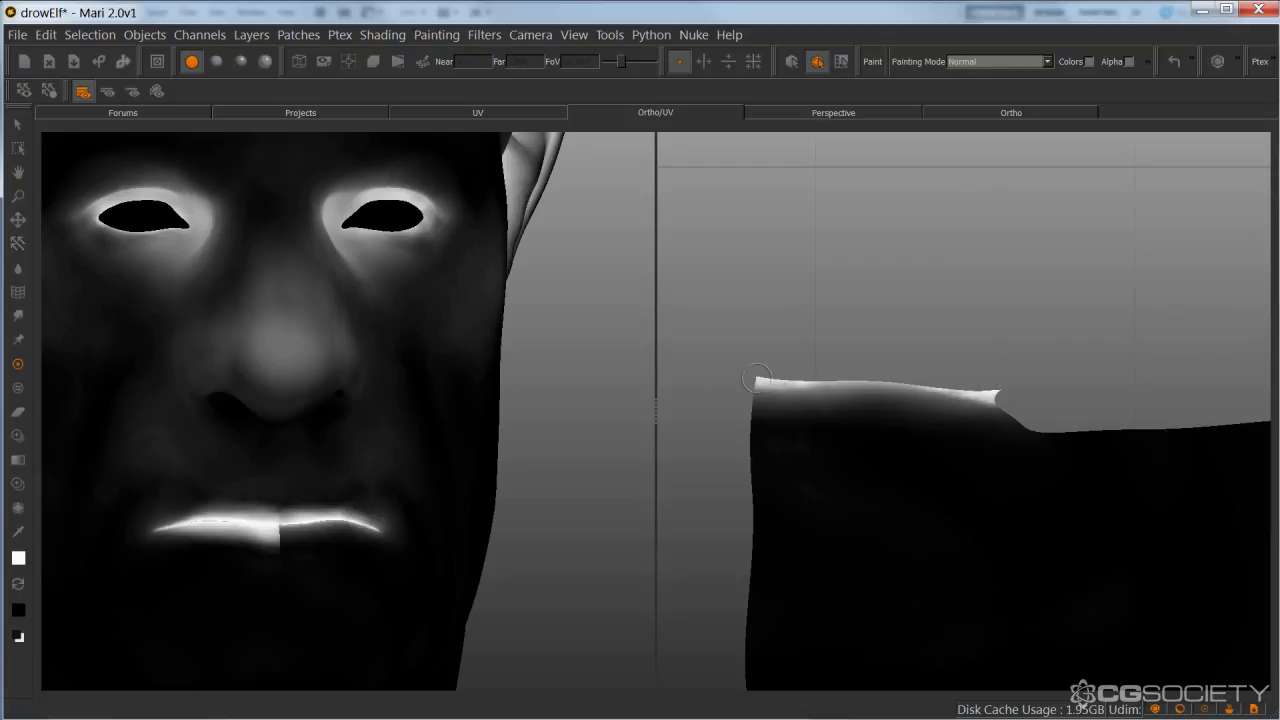
pyautogui.press('r')
pyautogui.moveTo(793, 381)
pyautogui.mouseDown()
pyautogui.moveTo(908, 369)
pyautogui.moveTo(785, 361)
pyautogui.moveTo(791, 371)
pyautogui.moveTo(733, 403)
pyautogui.moveTo(760, 378)
pyautogui.mouseUp()
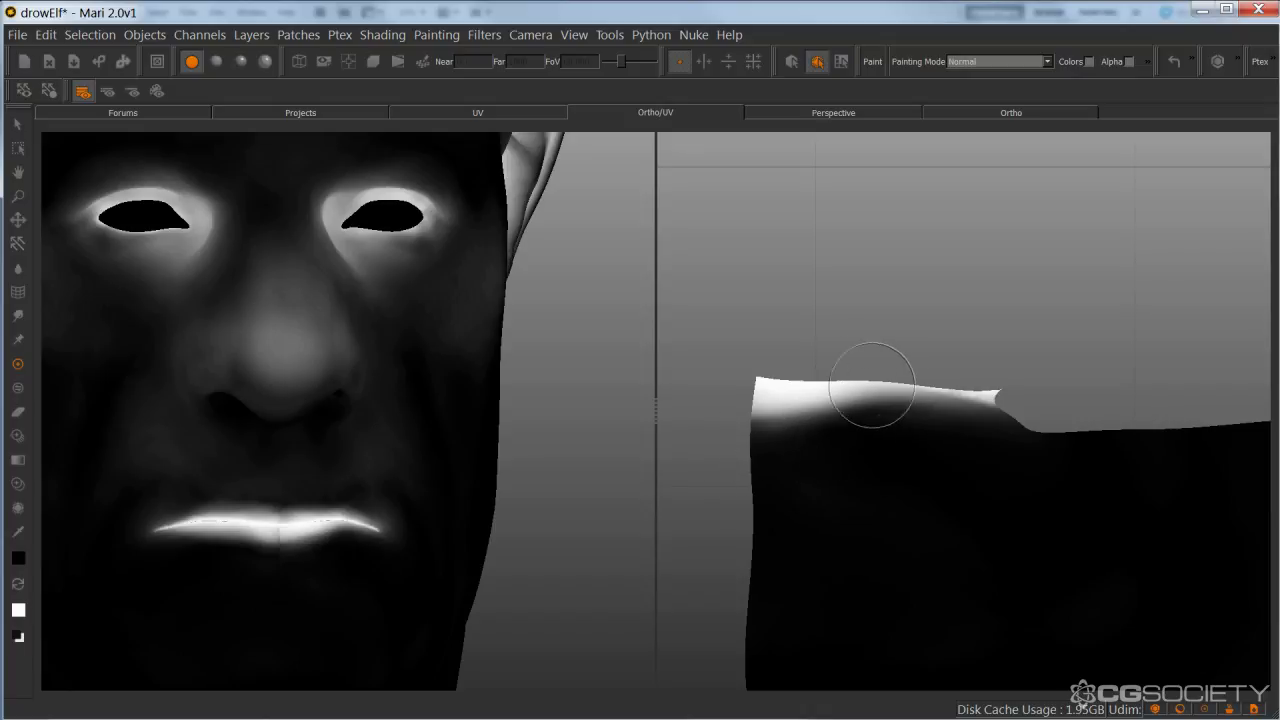
pyautogui.moveTo(856, 379); pyautogui.dragTo(923, 379)
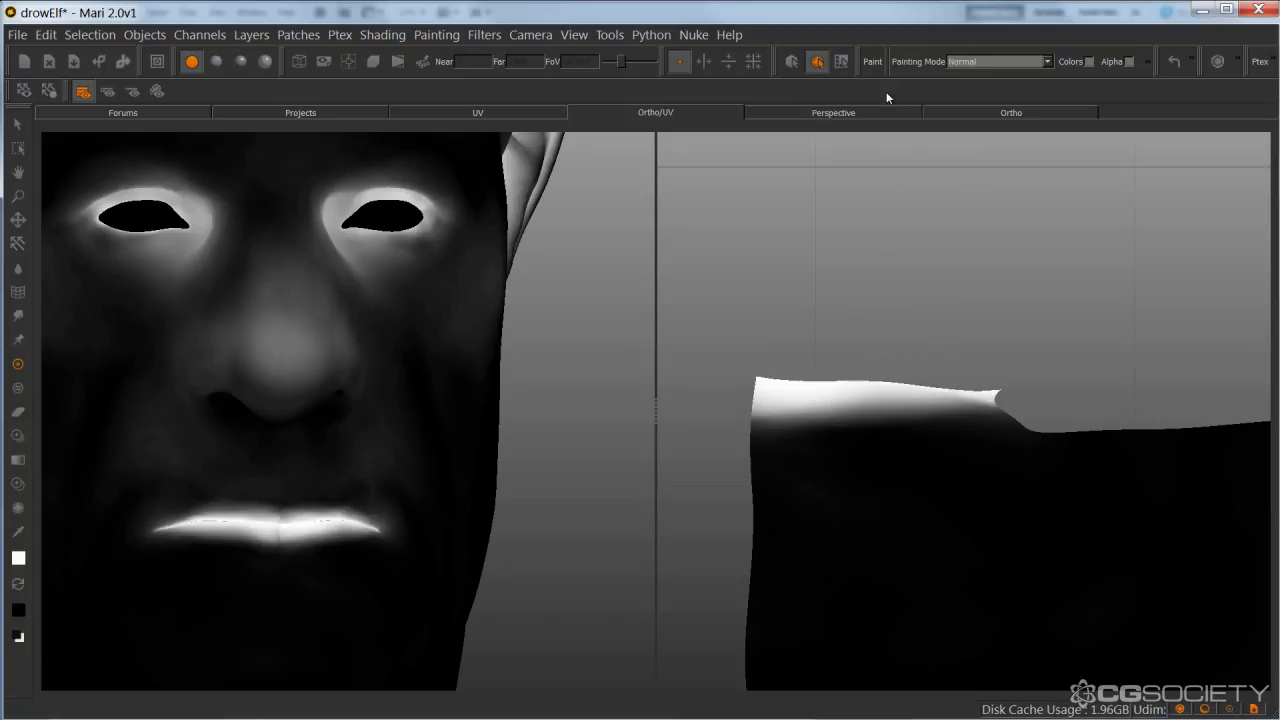
# In the full ortho view, shrink the brush and paint white across the centre seam of the lower lip to blend both halves.
pyautogui.click(1000, 112)
pyautogui.scroll(8, 971, 386)
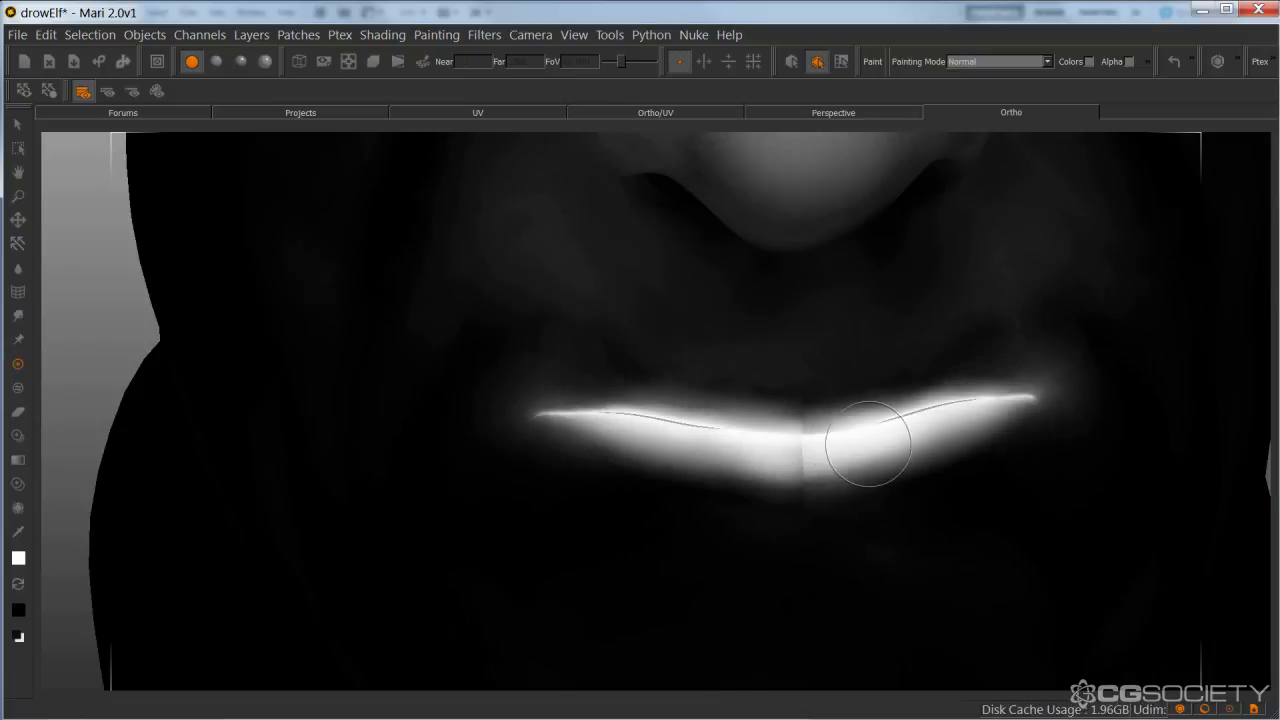
pyautogui.keyDown('shift'); pyautogui.moveTo(868, 444); pyautogui.dragTo(781, 464); pyautogui.keyUp('shift')
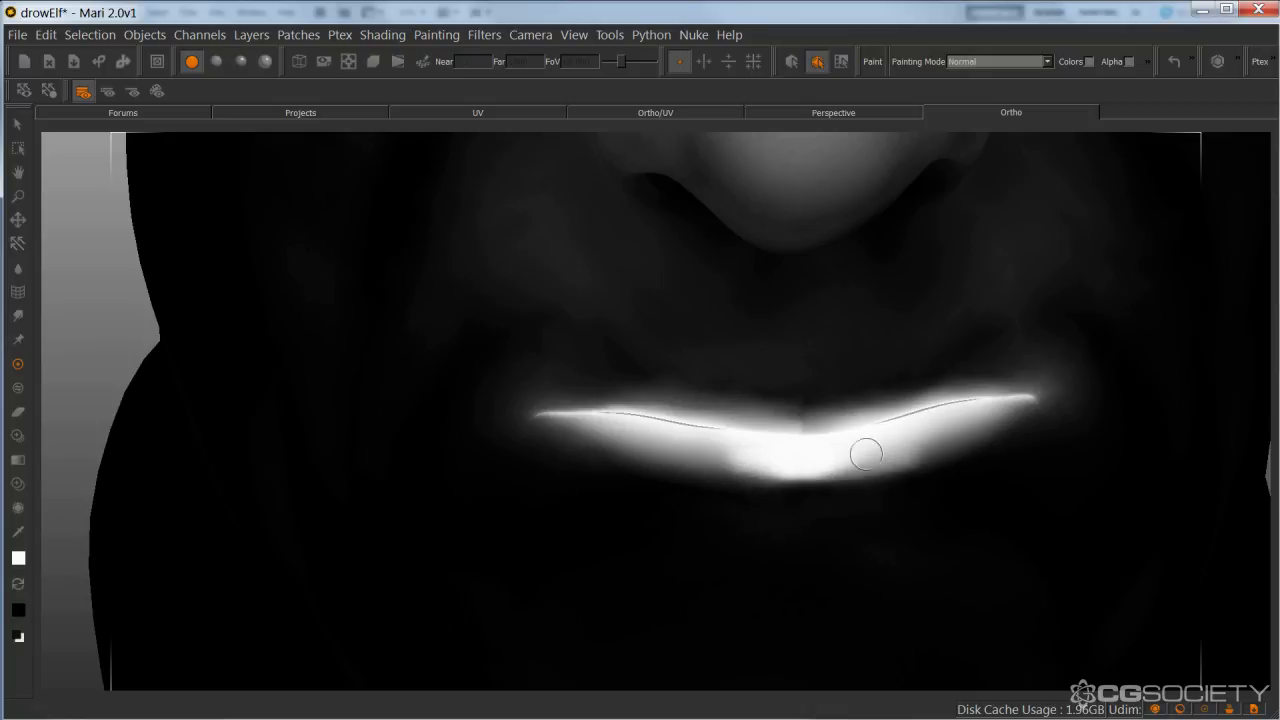
pyautogui.moveTo(708, 461); pyautogui.dragTo(824, 470)
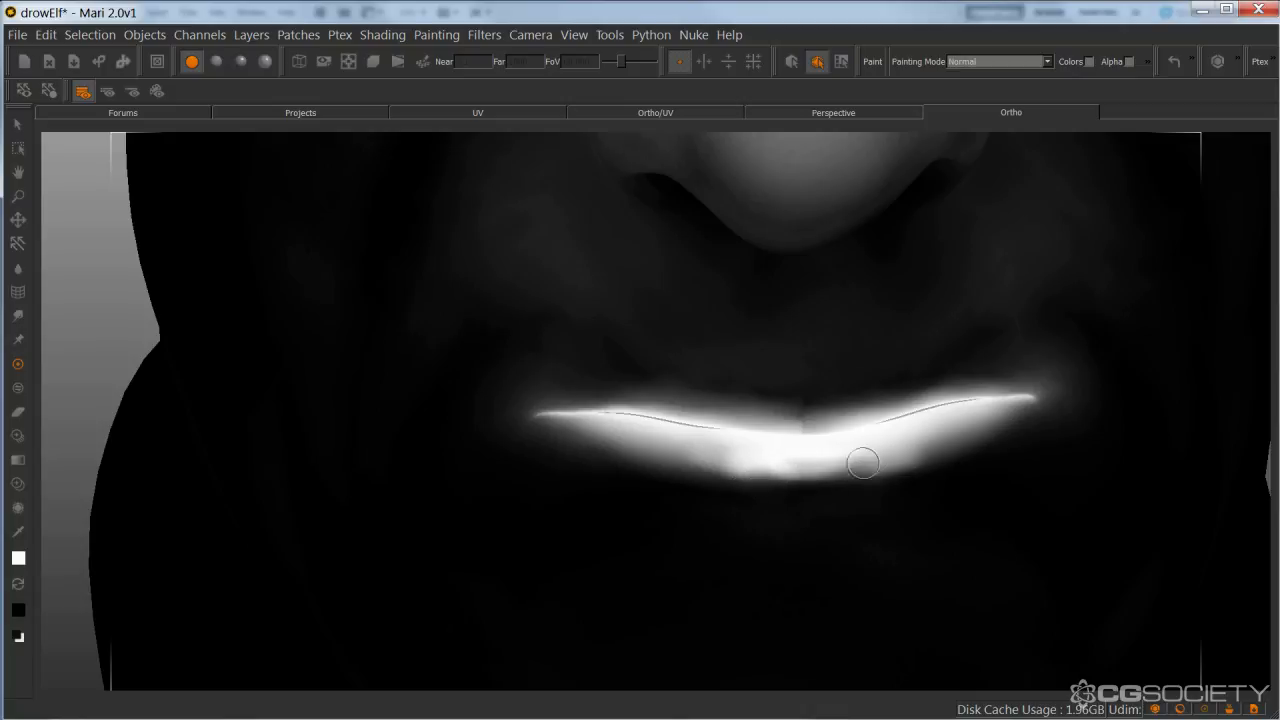
# Fill out the lower lip in white under lit and flat shading, and swap the paint colour to black.
pyautogui.click(241, 61)
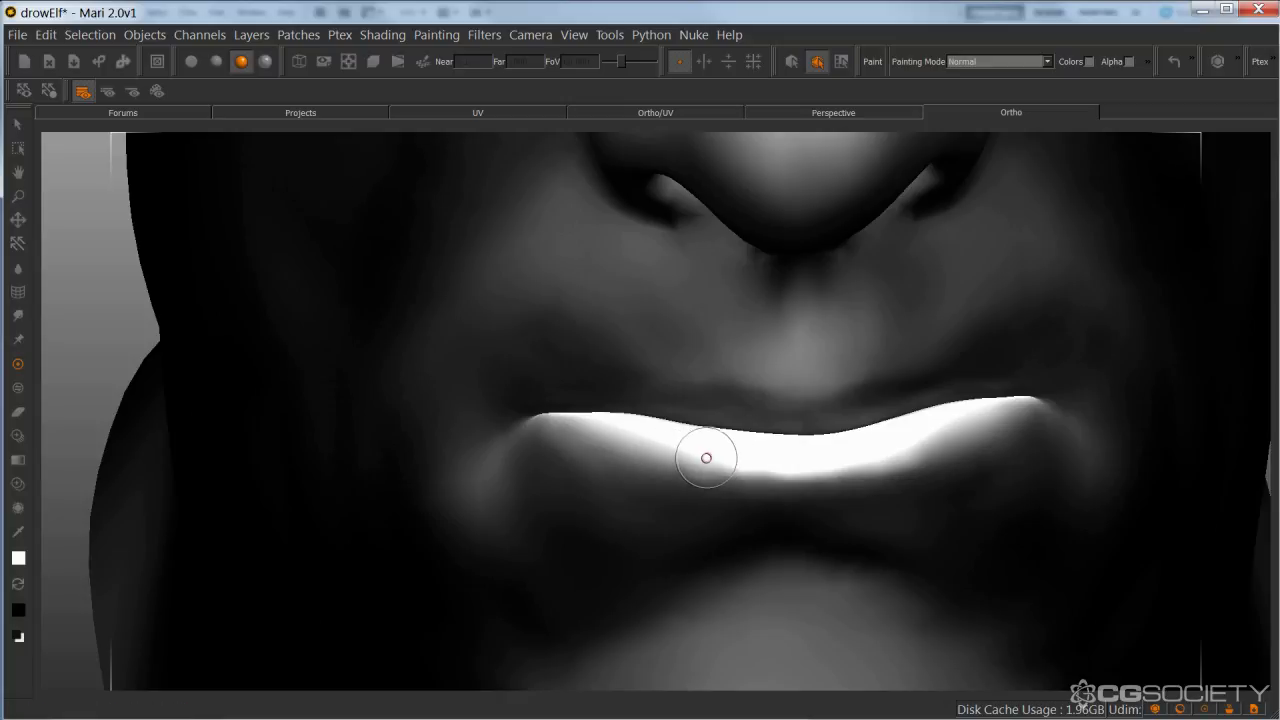
pyautogui.moveTo(706, 458)
pyautogui.mouseDown()
pyautogui.moveTo(800, 463)
pyautogui.moveTo(803, 440)
pyautogui.mouseUp()
pyautogui.click(191, 61)
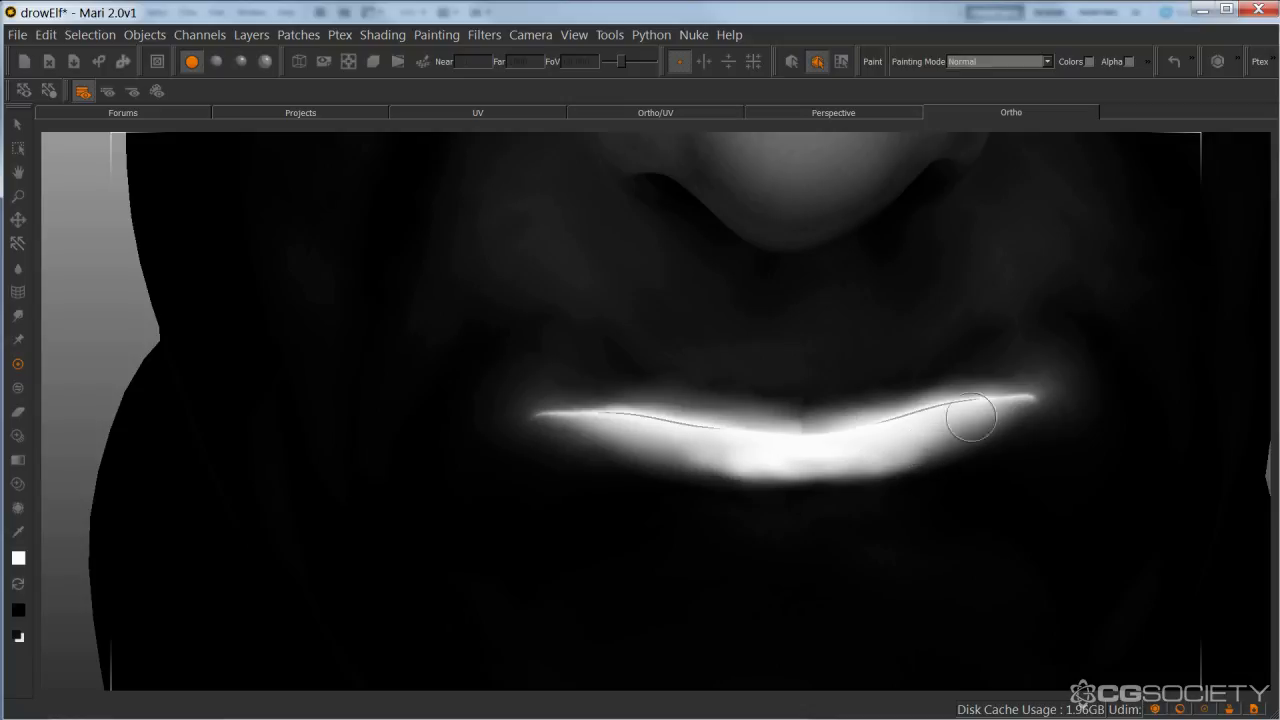
pyautogui.moveTo(628, 457); pyautogui.dragTo(708, 457)
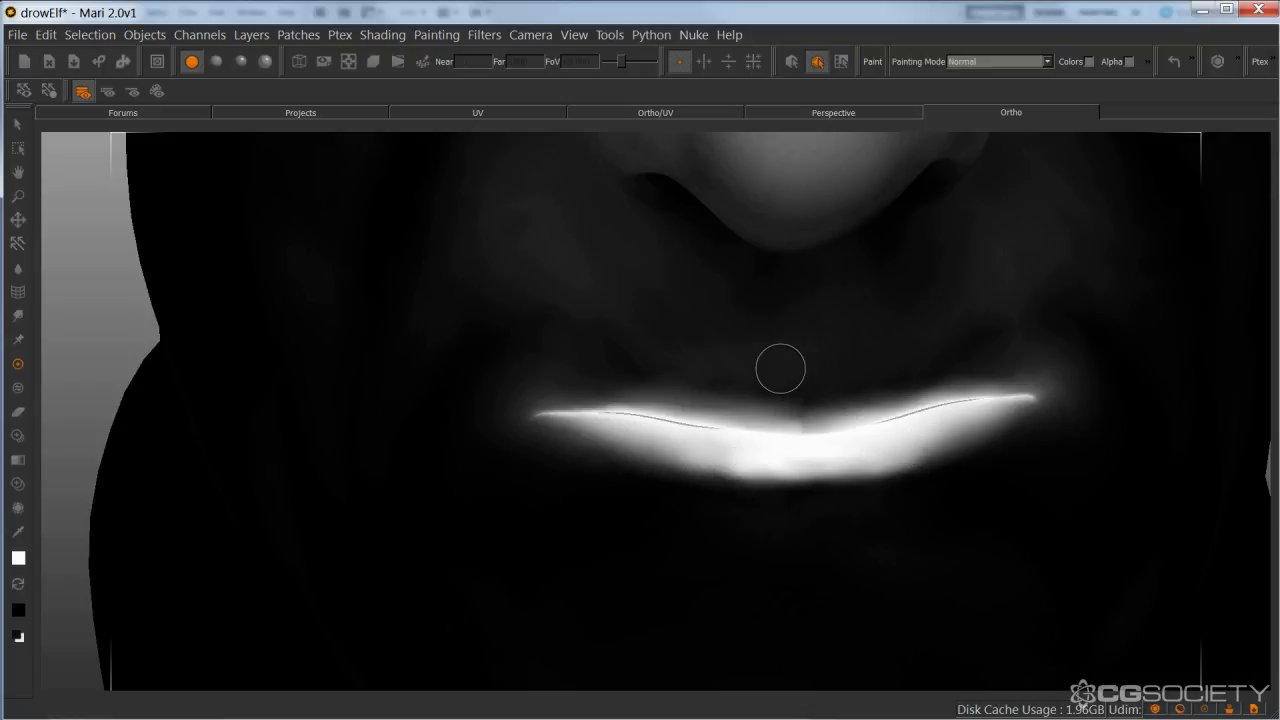
pyautogui.press('x')
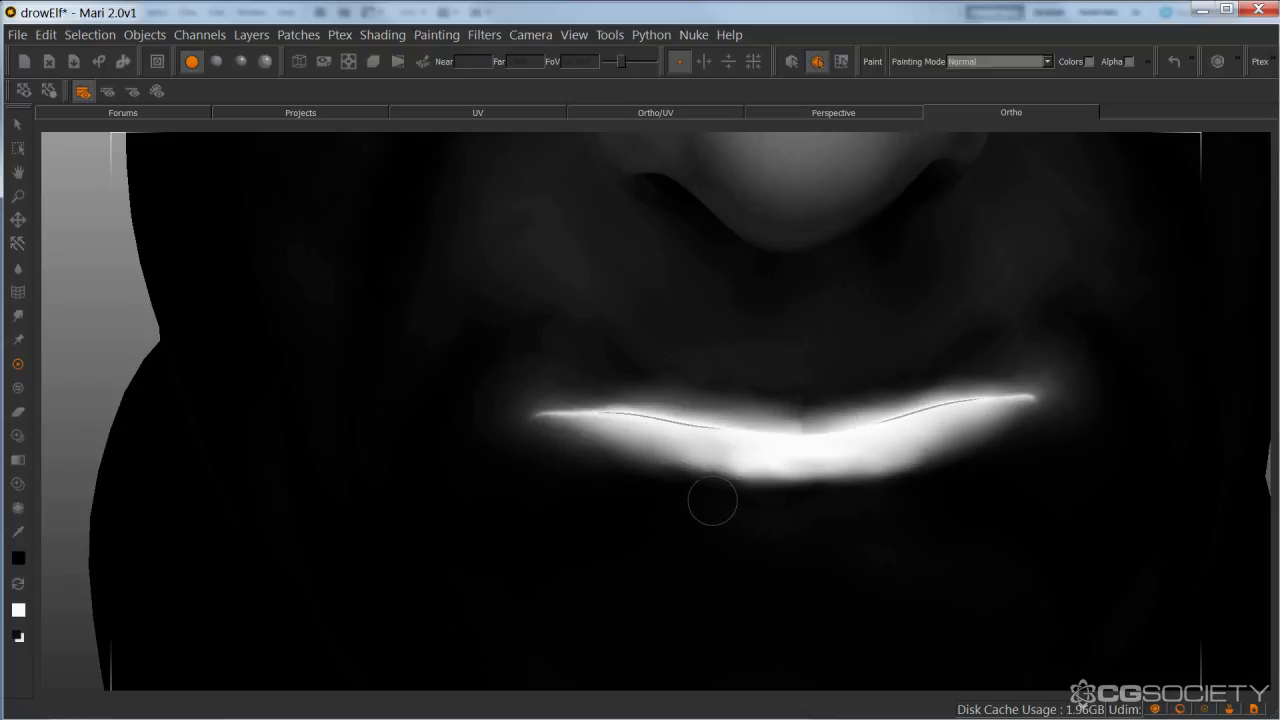
# Bake the lower lip paint, blend the upper lip's centre seam in white from a low view, and compare lit and flat shading.
pyautogui.press('b')
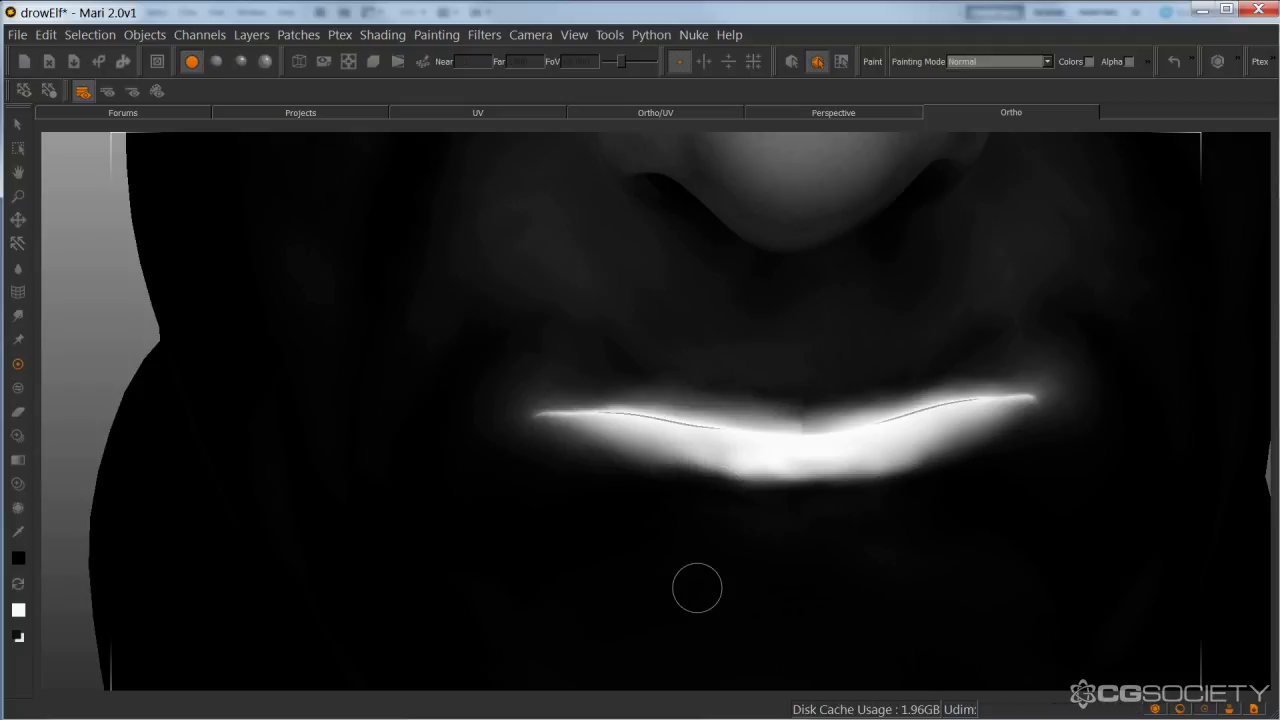
pyautogui.keyDown('alt'); pyautogui.moveTo(877, 549); pyautogui.dragTo(872, 450); pyautogui.keyUp('alt')
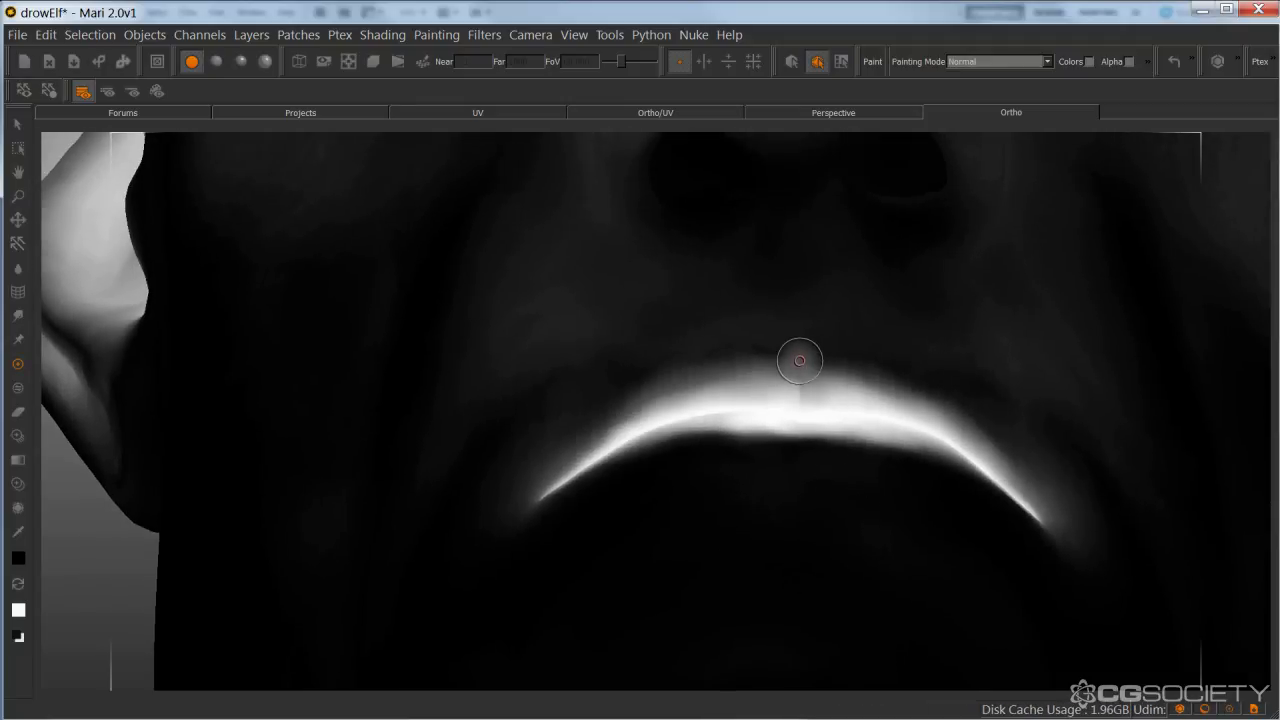
pyautogui.press('x')
pyautogui.moveTo(797, 391)
pyautogui.mouseDown()
pyautogui.moveTo(830, 398)
pyautogui.moveTo(752, 398)
pyautogui.moveTo(770, 381)
pyautogui.moveTo(820, 385)
pyautogui.moveTo(790, 375)
pyautogui.moveTo(860, 390)
pyautogui.moveTo(752, 386)
pyautogui.moveTo(842, 390)
pyautogui.mouseUp()
pyautogui.press('x')
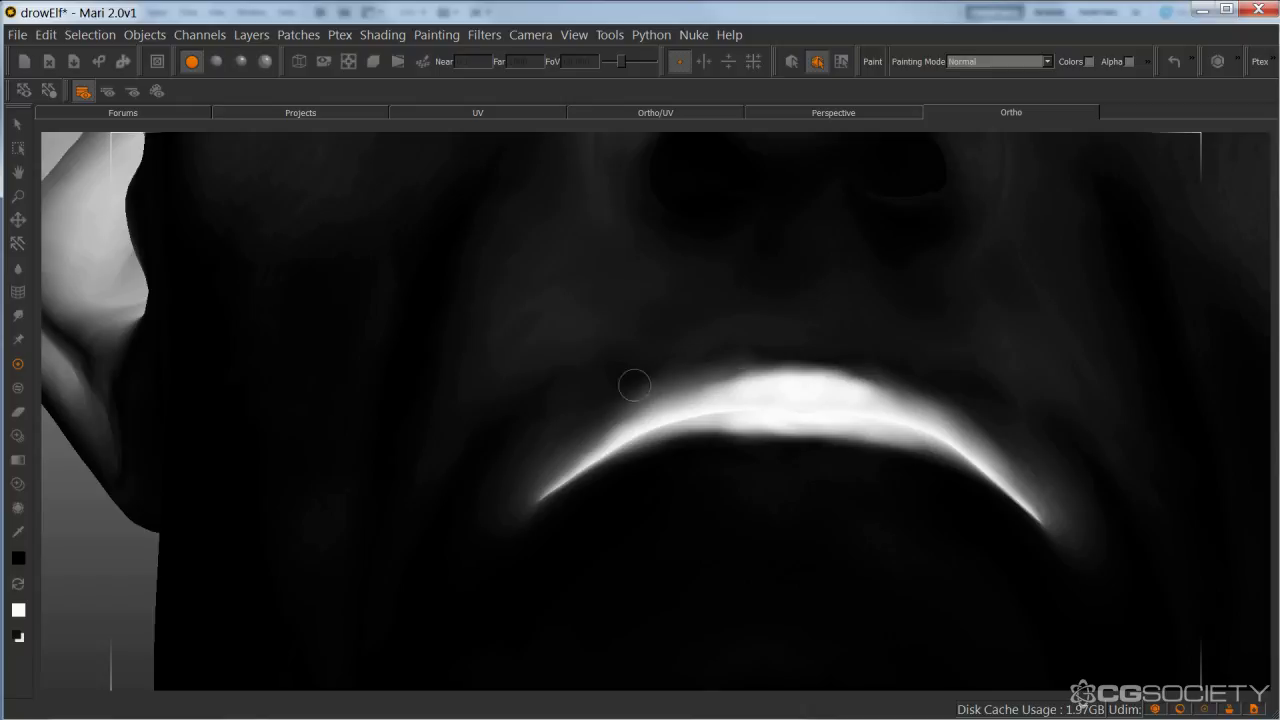
pyautogui.click(237, 63)
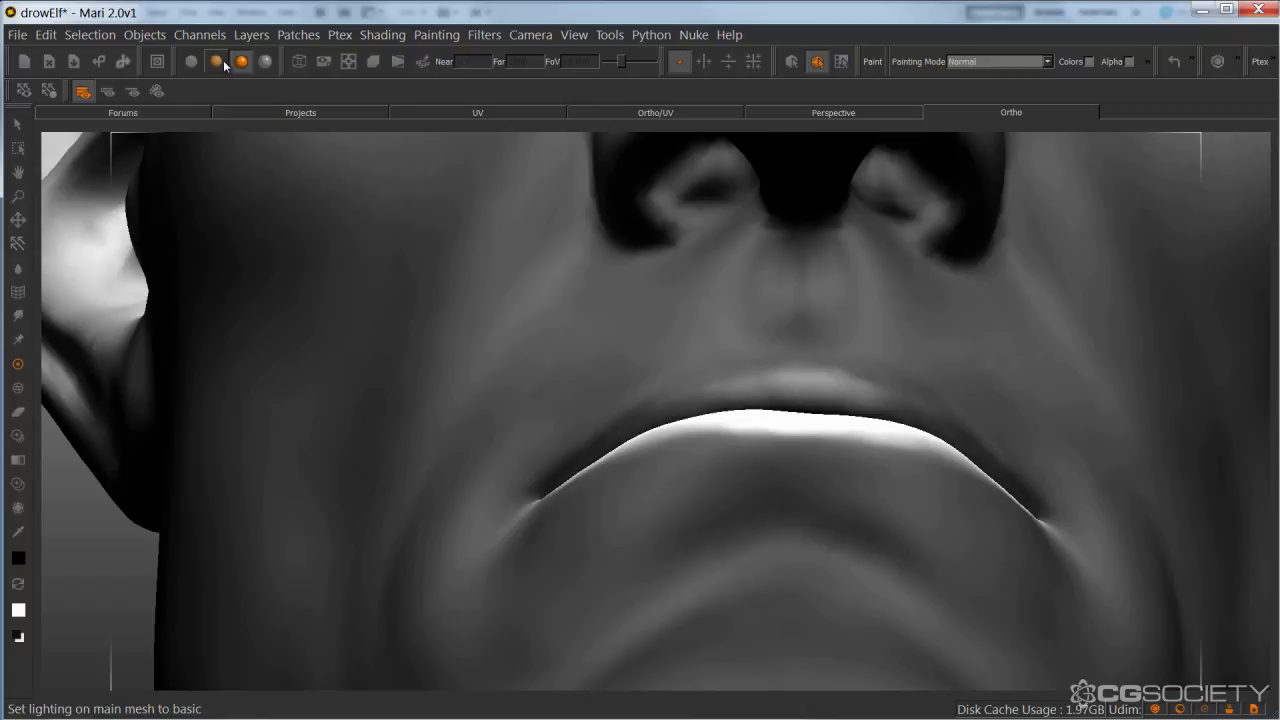
pyautogui.click(196, 63)
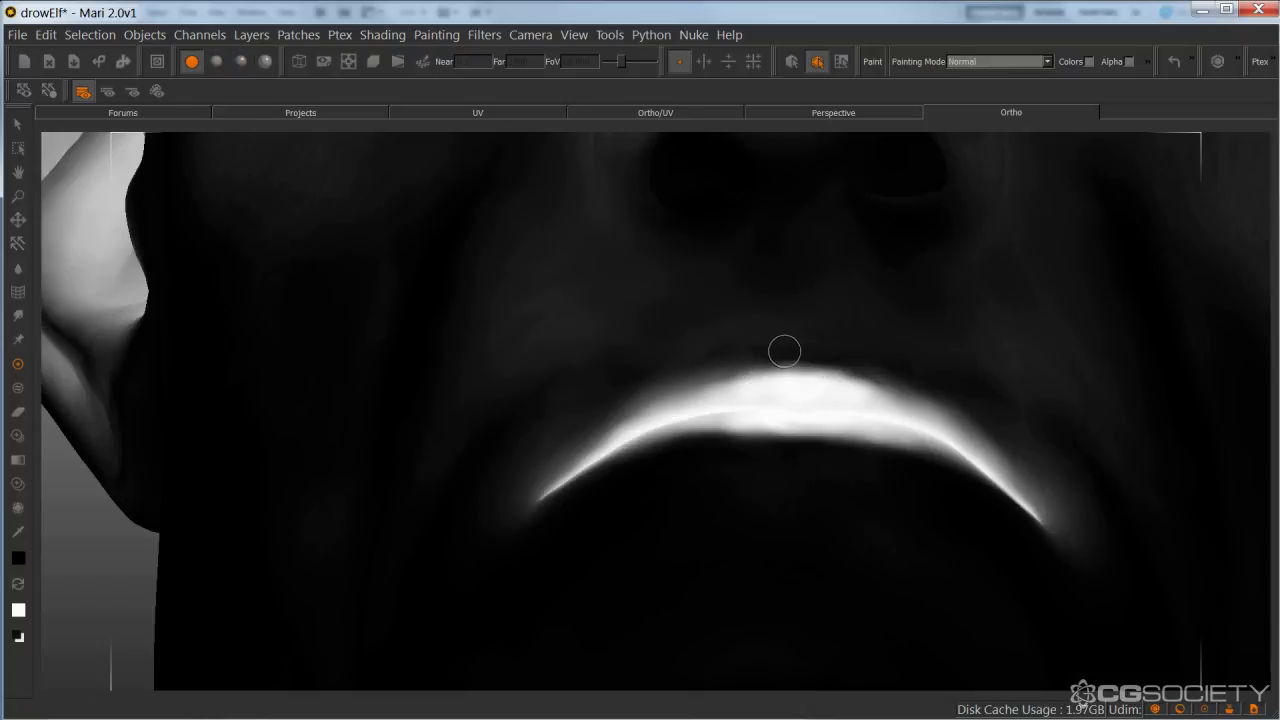
# From an angled low view, paint white along the upper lip's top edge to fill out its middle and the character's right half.
pyautogui.keyDown('alt'); pyautogui.moveTo(835, 340); pyautogui.dragTo(723, 349, button='right'); pyautogui.keyUp('alt')
pyautogui.keyDown('alt'); pyautogui.moveTo(723, 349); pyautogui.dragTo(776, 378); pyautogui.keyUp('alt')
pyautogui.keyDown('alt'); pyautogui.moveTo(776, 378); pyautogui.dragTo(815, 363, button='right'); pyautogui.keyUp('alt')
pyautogui.keyDown('alt'); pyautogui.moveTo(815, 363); pyautogui.dragTo(777, 352); pyautogui.keyUp('alt')
pyautogui.keyDown('alt'); pyautogui.moveTo(777, 352); pyautogui.dragTo(818, 370, button='right'); pyautogui.keyUp('alt')
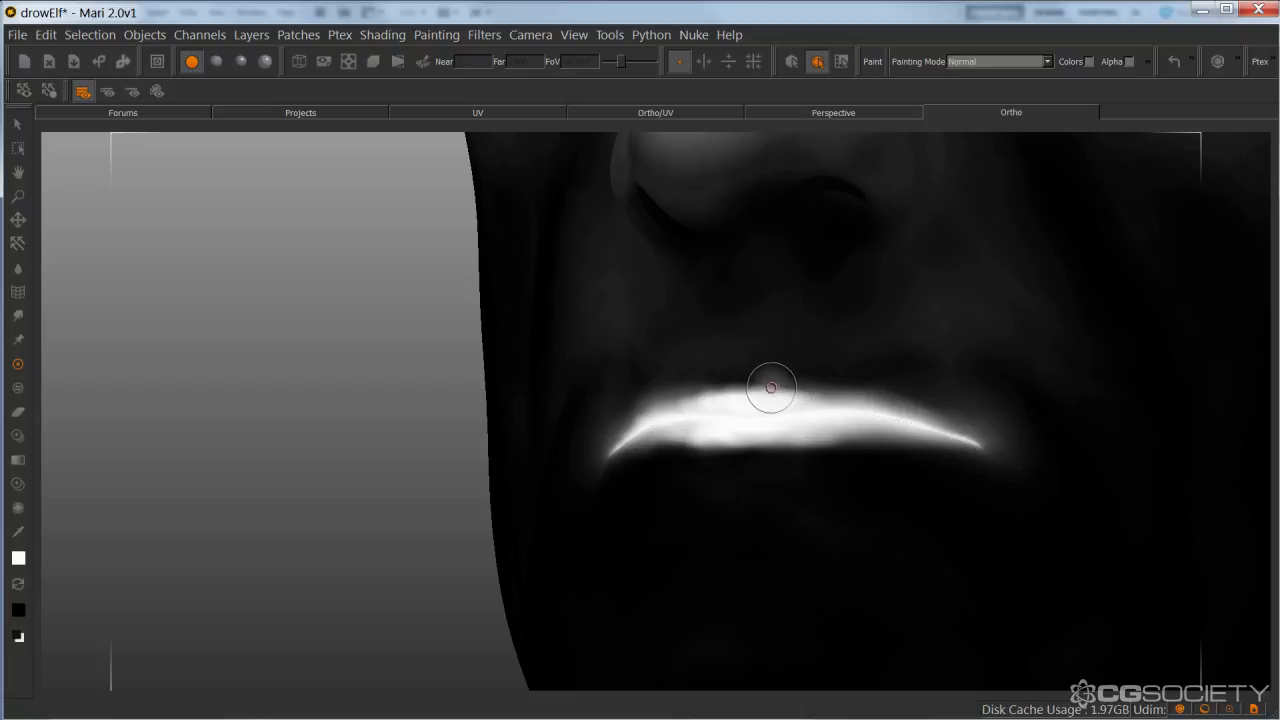
pyautogui.moveTo(797, 390); pyautogui.dragTo(882, 396)
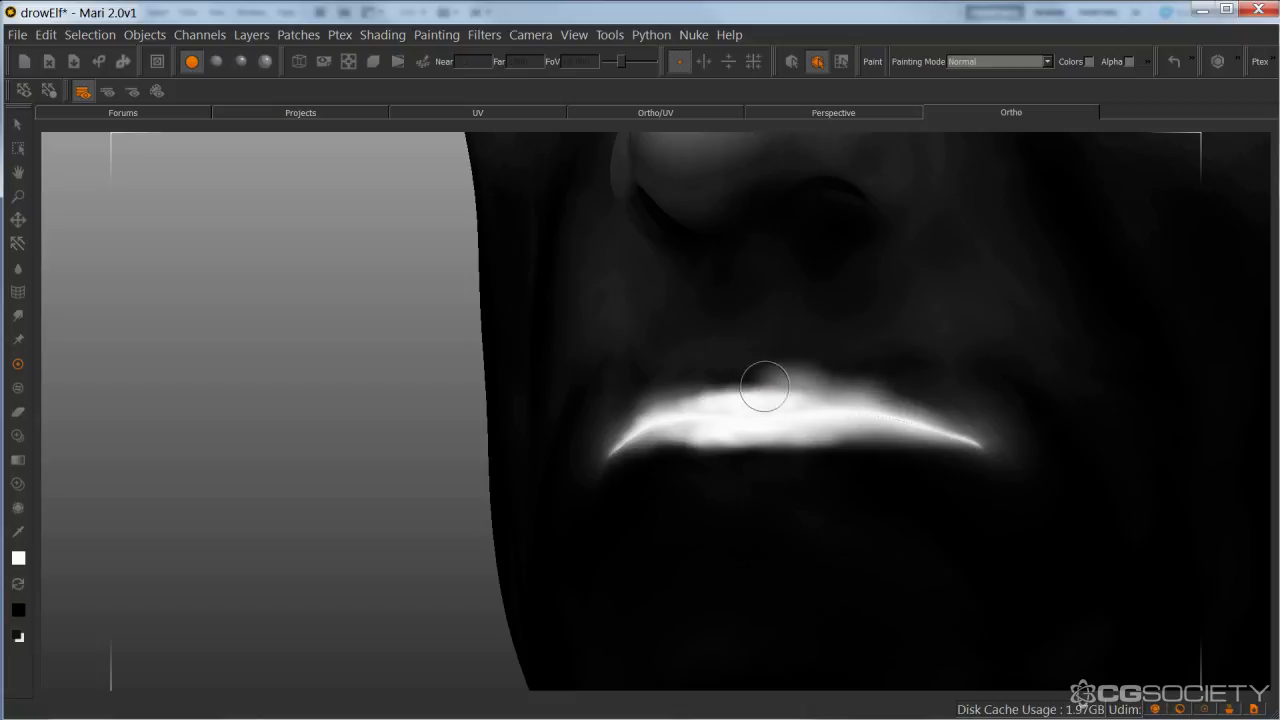
pyautogui.moveTo(736, 390)
pyautogui.mouseDown()
pyautogui.moveTo(791, 371)
pyautogui.moveTo(663, 400)
pyautogui.moveTo(820, 396)
pyautogui.mouseUp()
pyautogui.press('x')
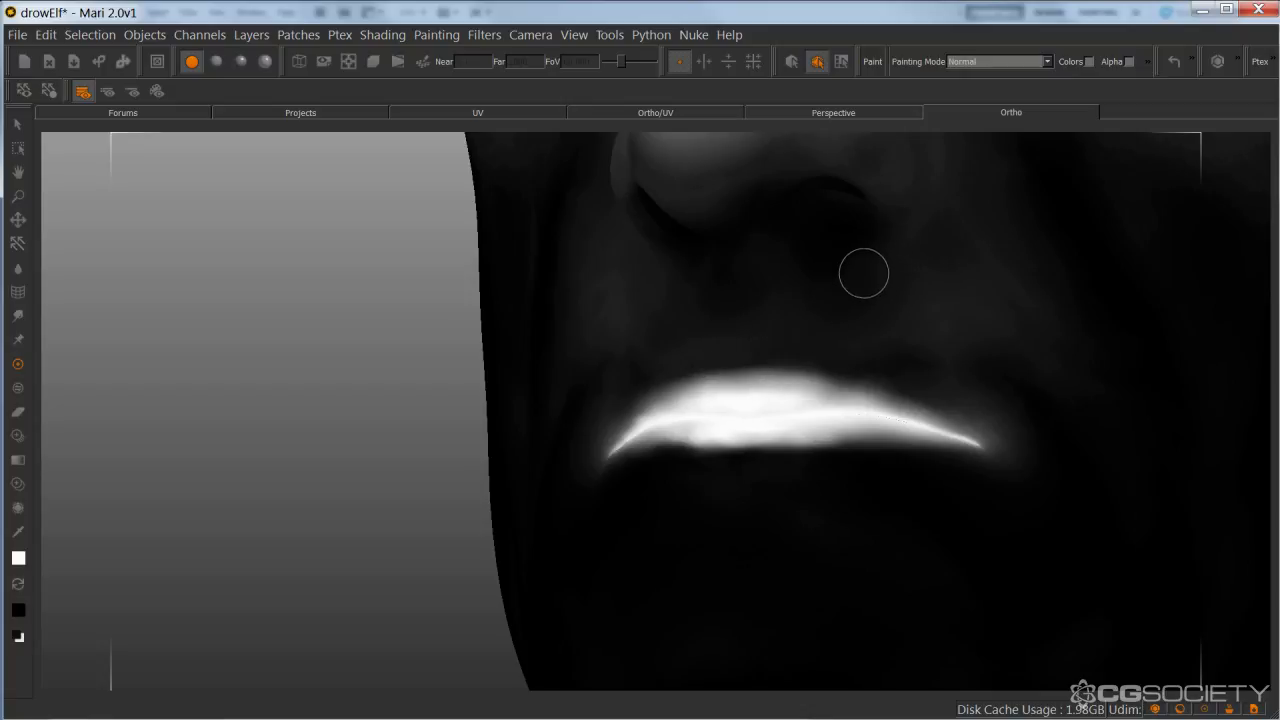
# Use lit shading to locate the upper lip's border, fill out its remaining edge with a smaller brush, and restore flat shading.
pyautogui.scroll(-3, 923, 294)
pyautogui.click(241, 61)
pyautogui.moveTo(683, 332); pyautogui.dragTo(725, 470, button='middle')
pyautogui.scroll(3, 670, 412)
pyautogui.press('p')
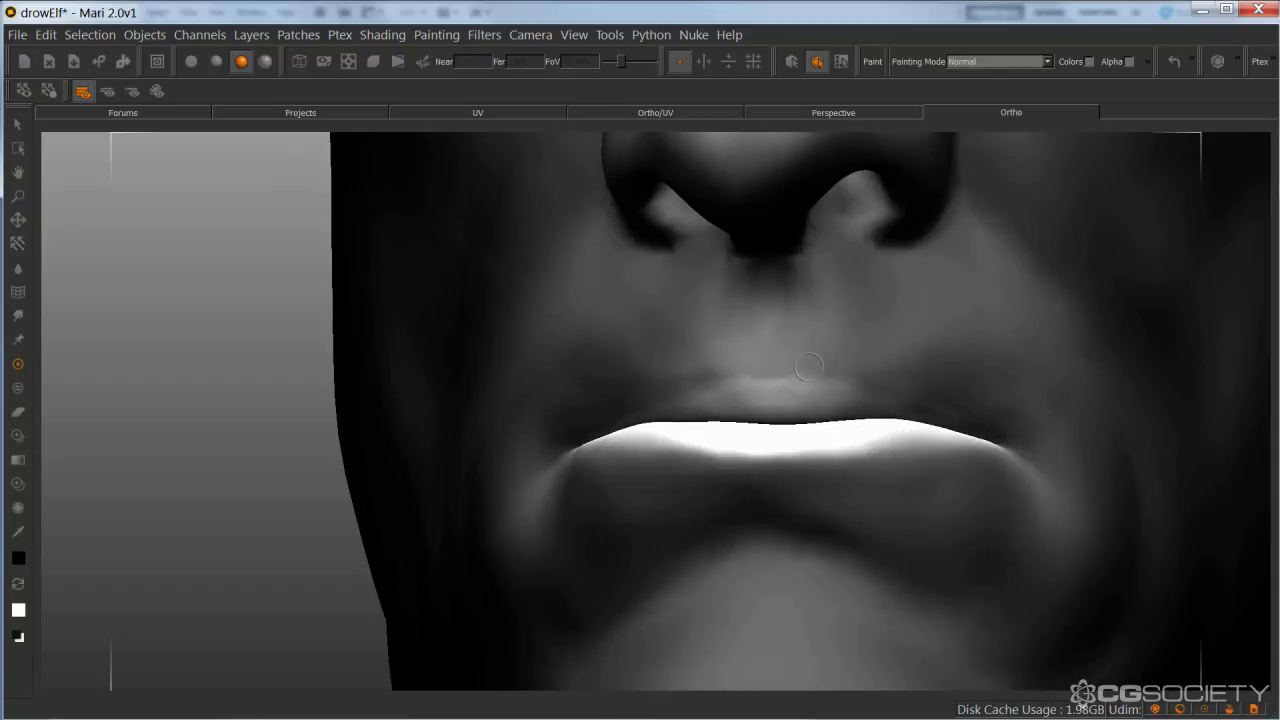
pyautogui.click(192, 61)
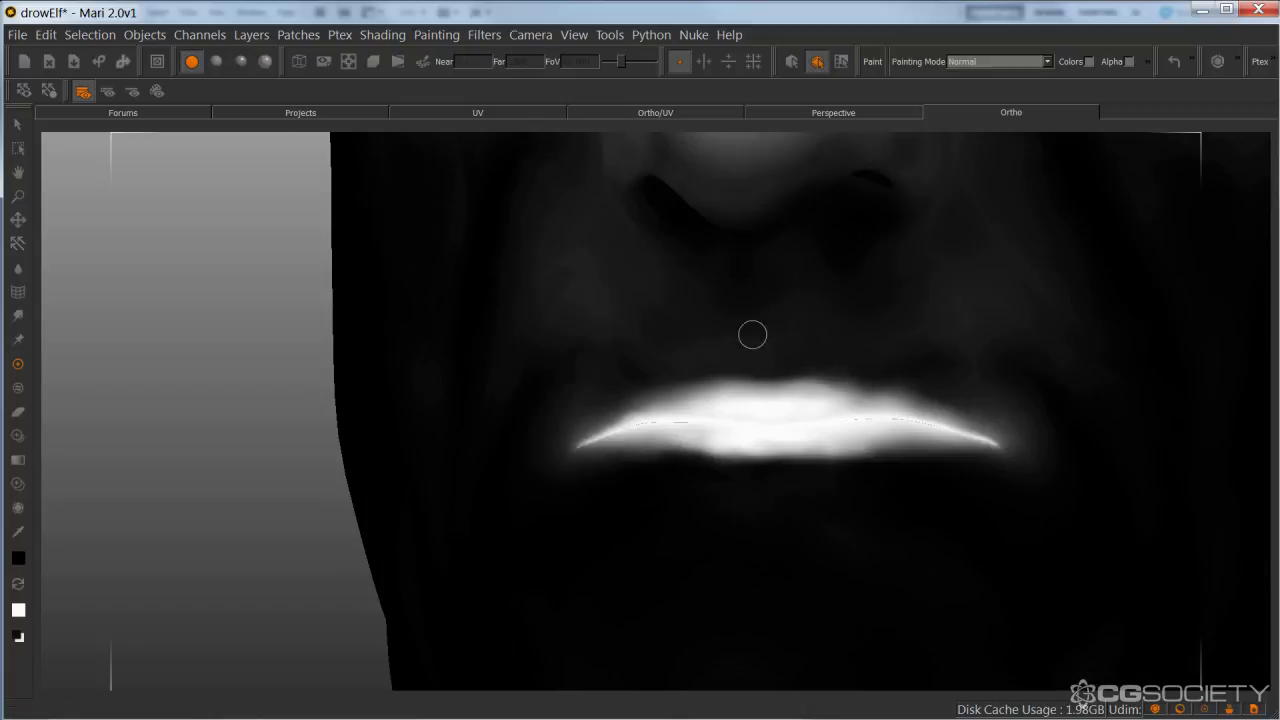
# Save the project and compare the painted lips with the whole head under basic and flat lighting.
pyautogui.keyDown('alt'); pyautogui.moveTo(843, 289); pyautogui.dragTo(822, 335, button='right'); pyautogui.keyUp('alt')
pyautogui.keyDown('alt'); pyautogui.moveTo(822, 335); pyautogui.dragTo(735, 352); pyautogui.keyUp('alt')
pyautogui.scroll(-5, 734, 351)
pyautogui.click(216, 61)
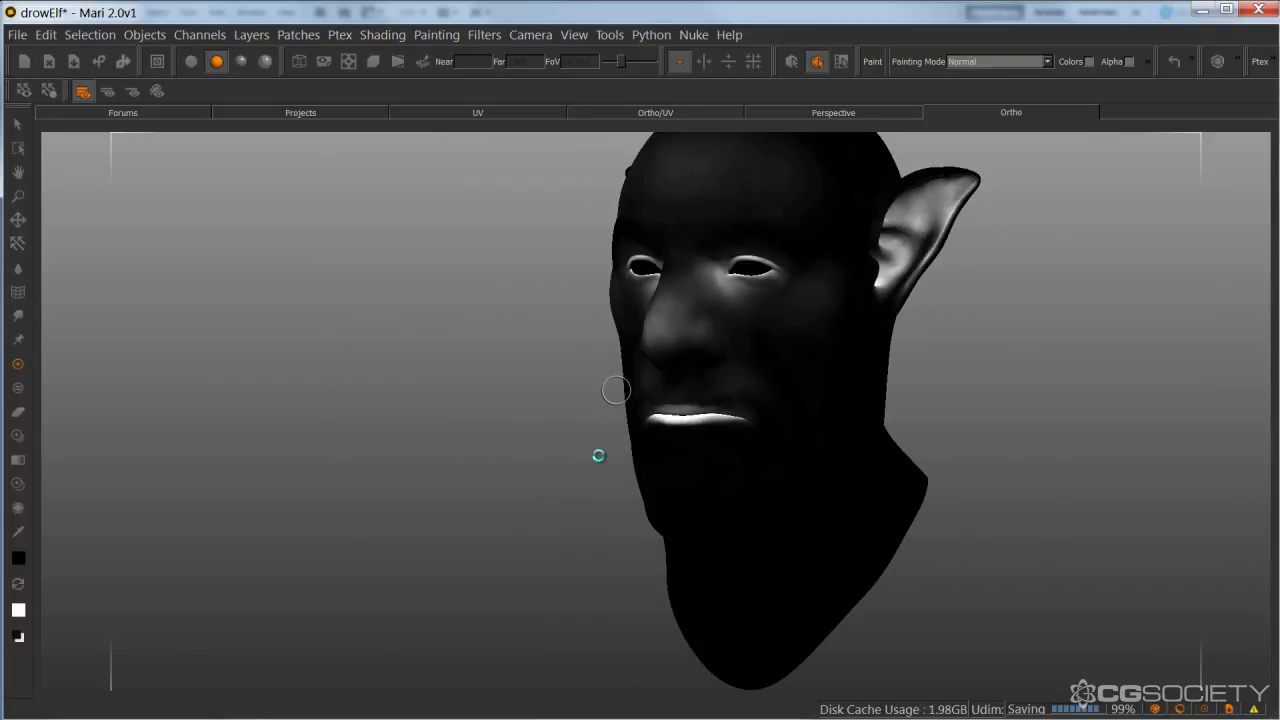
pyautogui.click(191, 61)
# Enlarge the brush and paint a soft, faint grey oily area over the chin from below, fading its edges with black.
pyautogui.keyDown('alt'); pyautogui.moveTo(632, 389); pyautogui.dragTo(746, 378); pyautogui.keyUp('alt')
pyautogui.keyDown('alt'); pyautogui.moveTo(690, 390); pyautogui.dragTo(720, 400, button='right'); pyautogui.keyUp('alt')
pyautogui.keyDown('alt'); pyautogui.moveTo(720, 400); pyautogui.dragTo(666, 391); pyautogui.keyUp('alt')
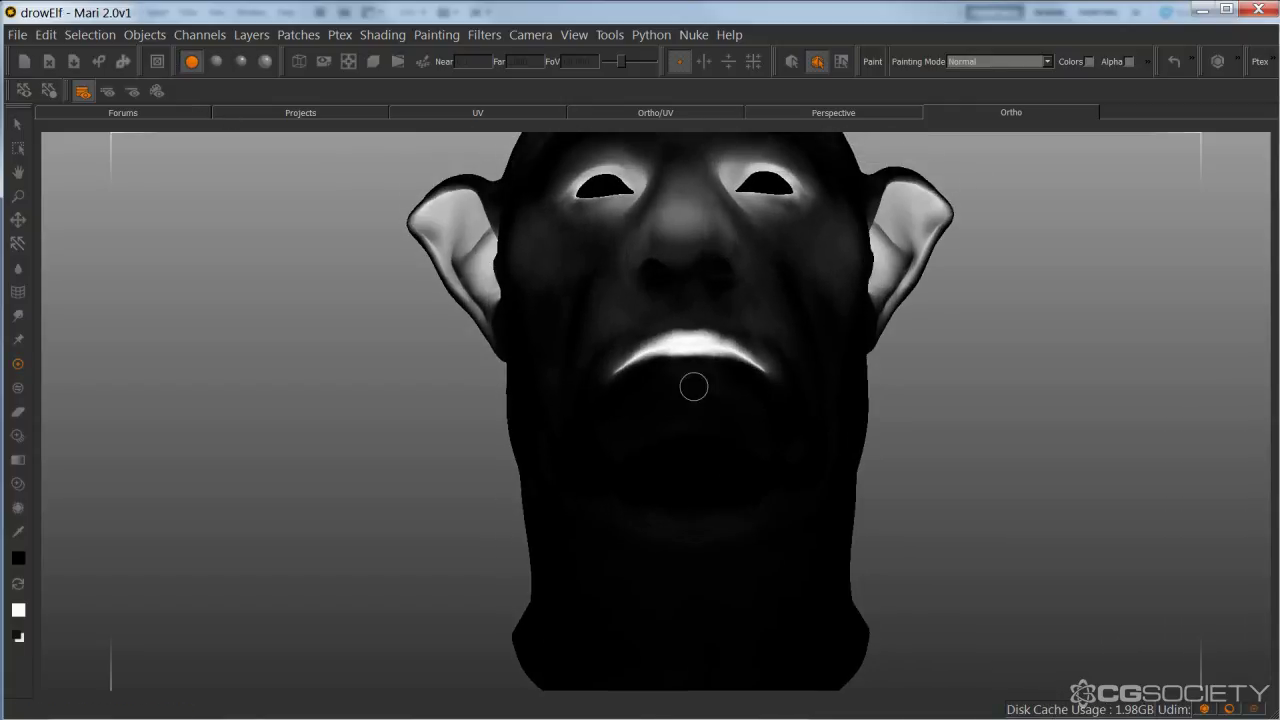
pyautogui.keyDown('alt'); pyautogui.moveTo(666, 391); pyautogui.dragTo(706, 405, button='right'); pyautogui.keyUp('alt')
pyautogui.press('r')
pyautogui.moveTo(697, 480)
pyautogui.mouseDown()
pyautogui.moveTo(740, 480)
pyautogui.moveTo(712, 480)
pyautogui.moveTo(746, 494)
pyautogui.moveTo(743, 507)
pyautogui.moveTo(656, 496)
pyautogui.moveTo(703, 480)
pyautogui.moveTo(700, 409)
pyautogui.moveTo(714, 480)
pyautogui.mouseUp()
pyautogui.press('x')
pyautogui.press('x')
pyautogui.moveTo(724, 422)
pyautogui.mouseDown()
pyautogui.moveTo(749, 420)
pyautogui.moveTo(599, 448)
pyautogui.mouseUp()
pyautogui.press('x')
pyautogui.moveTo(626, 491)
pyautogui.mouseDown()
pyautogui.moveTo(737, 511)
pyautogui.moveTo(754, 471)
pyautogui.mouseUp()
pyautogui.press('x')
pyautogui.moveTo(768, 428)
pyautogui.mouseDown()
pyautogui.moveTo(697, 543)
pyautogui.moveTo(743, 449)
pyautogui.moveTo(626, 514)
pyautogui.moveTo(642, 534)
pyautogui.mouseUp()
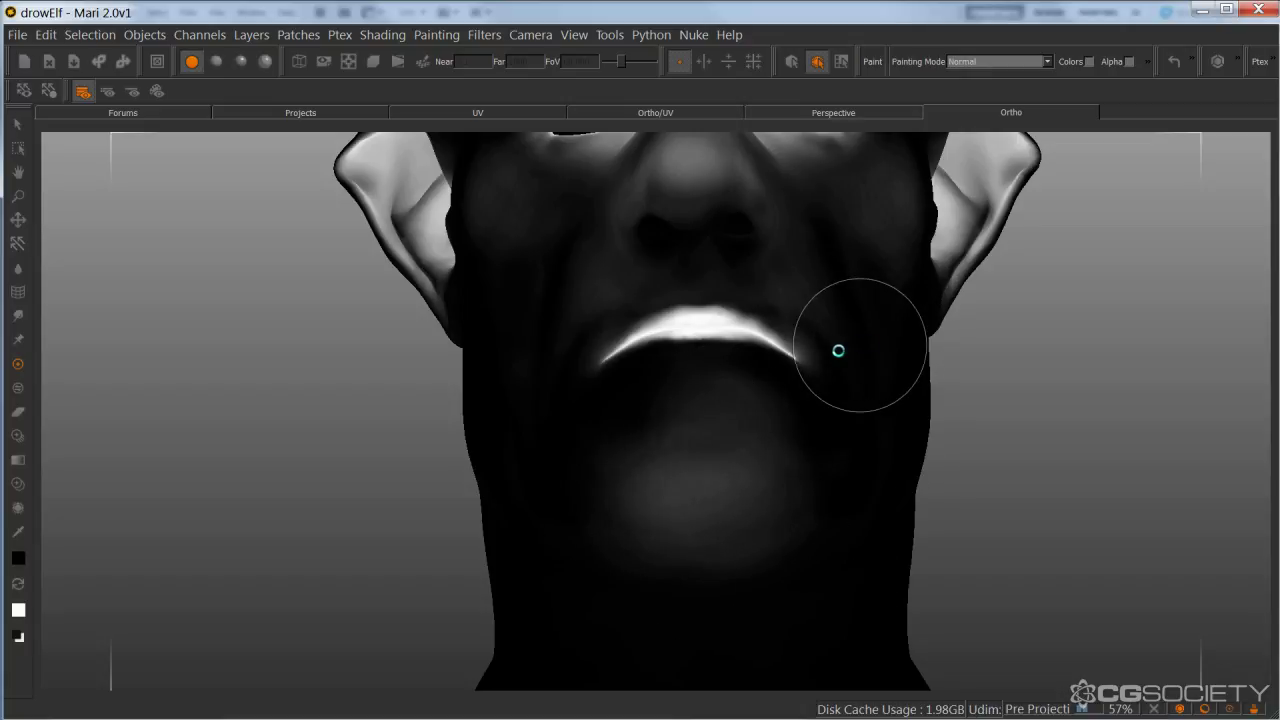
# From an angled front view, shrink the brush and darken the area between the lower lip and the chin with black.
pyautogui.keyDown('alt'); pyautogui.moveTo(839, 352); pyautogui.dragTo(735, 443); pyautogui.keyUp('alt')
pyautogui.keyDown('alt'); pyautogui.moveTo(735, 443); pyautogui.dragTo(820, 394, button='right'); pyautogui.keyUp('alt')
pyautogui.moveTo(780, 386)
pyautogui.mouseDown()
pyautogui.moveTo(729, 406)
pyautogui.moveTo(744, 403)
pyautogui.mouseUp()
pyautogui.press('x')
pyautogui.press('x')
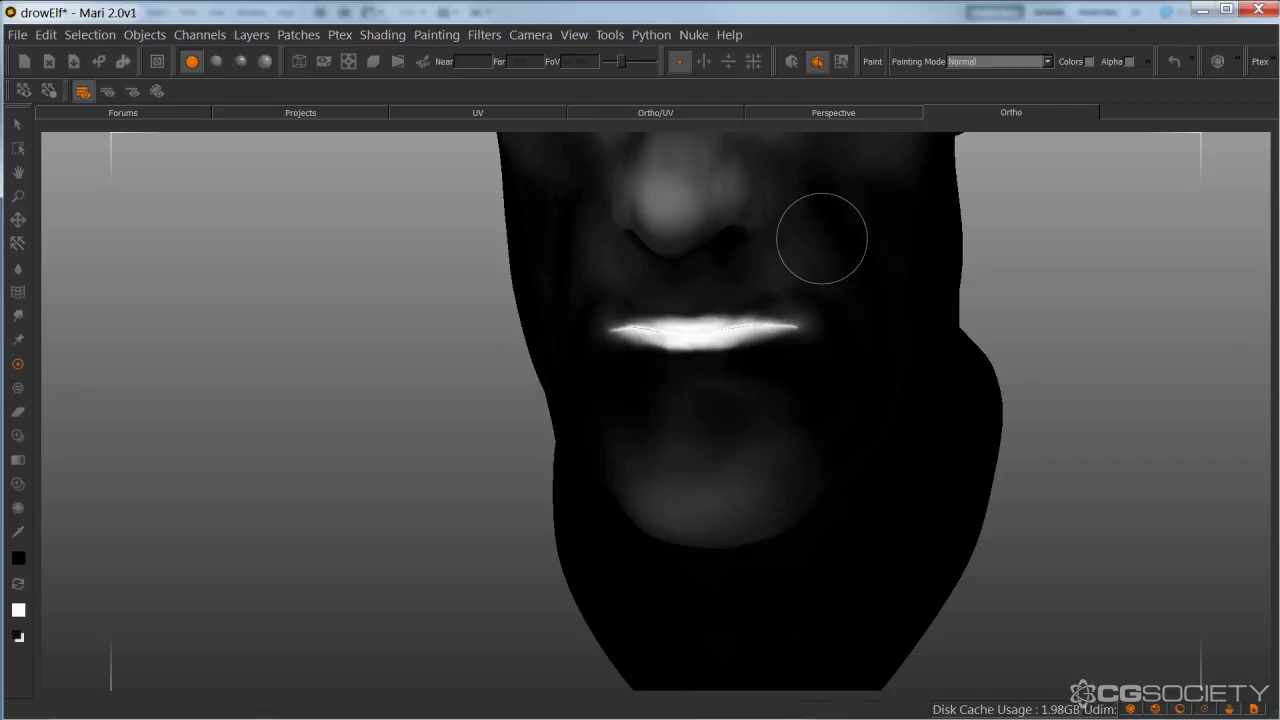
# Examine the painted oil mask over the whole head from the front, and switch to the Select tool.
pyautogui.keyDown('alt'); pyautogui.moveTo(814, 246); pyautogui.dragTo(798, 385, button='middle'); pyautogui.keyUp('alt')
pyautogui.keyDown('alt'); pyautogui.moveTo(798, 385); pyautogui.dragTo(738, 398, button='right'); pyautogui.keyUp('alt')
pyautogui.moveTo(738, 398)
pyautogui.keyDown('alt'); pyautogui.mouseDown()
pyautogui.moveTo(871, 403)
pyautogui.moveTo(775, 387)
pyautogui.moveTo(731, 400)
pyautogui.mouseUp(); pyautogui.keyUp('alt')
pyautogui.keyDown('alt'); pyautogui.moveTo(731, 400); pyautogui.dragTo(703, 403, button='right'); pyautogui.keyUp('alt')
pyautogui.keyDown('alt'); pyautogui.moveTo(703, 403); pyautogui.dragTo(759, 410); pyautogui.keyUp('alt')
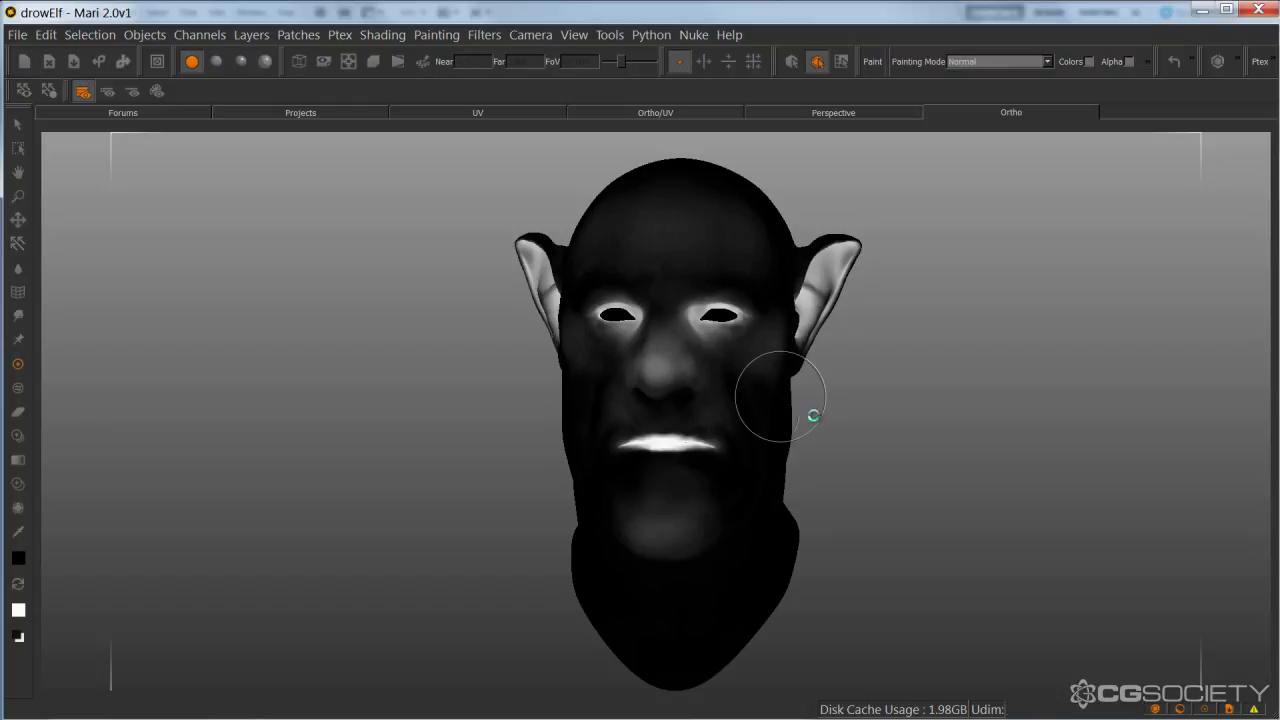
pyautogui.keyDown('alt'); pyautogui.moveTo(843, 418); pyautogui.dragTo(773, 418, button='middle'); pyautogui.keyUp('alt')
pyautogui.keyDown('alt'); pyautogui.moveTo(773, 418); pyautogui.dragTo(787, 417, button='right'); pyautogui.keyUp('alt')
pyautogui.keyDown('alt'); pyautogui.moveTo(787, 417); pyautogui.dragTo(768, 402); pyautogui.keyUp('alt')
pyautogui.click(17, 126)
pyautogui.moveTo(874, 429)
pyautogui.keyDown('alt'); pyautogui.mouseDown()
pyautogui.moveTo(886, 394)
pyautogui.moveTo(851, 430)
pyautogui.mouseUp(); pyautogui.keyUp('alt')
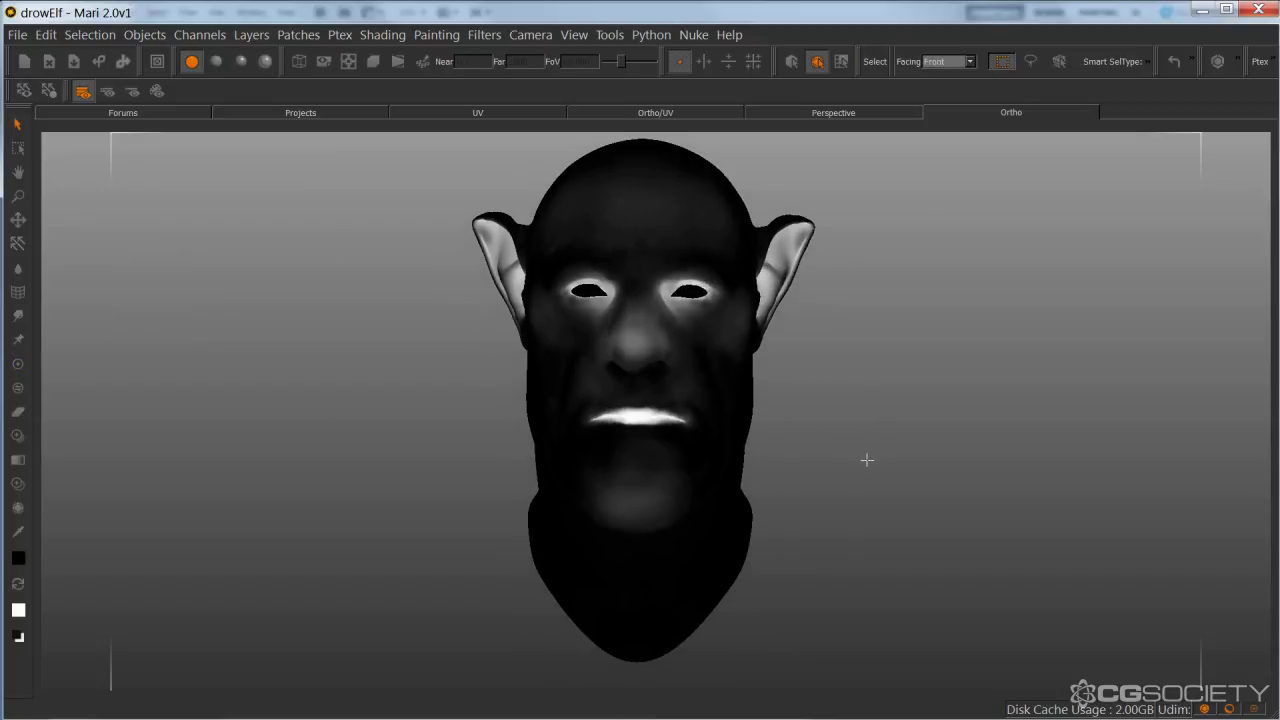